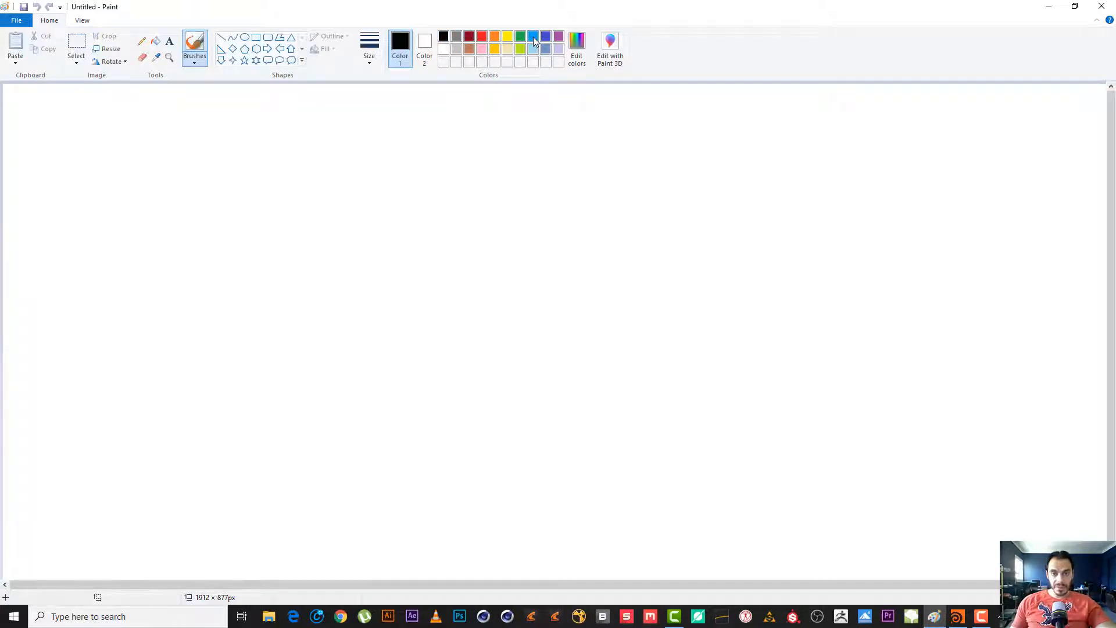
- Draw a freehand blue circle in the upper-left part of the canvas with the brush
{"action": "left_click", "coordinate": [533, 37]}
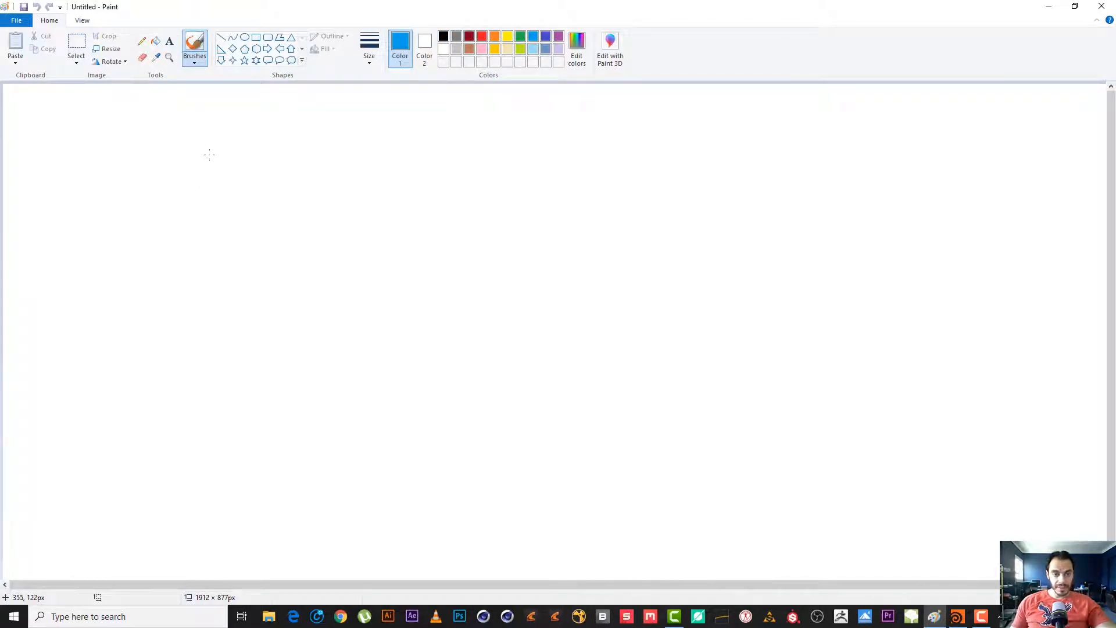
{"action": "mouse_move", "coordinate": [210, 155]}
{"action": "left_mouse_down"}
{"action": "mouse_move", "coordinate": [204, 200]}
{"action": "mouse_move", "coordinate": [424, 220]}
{"action": "left_mouse_up"}
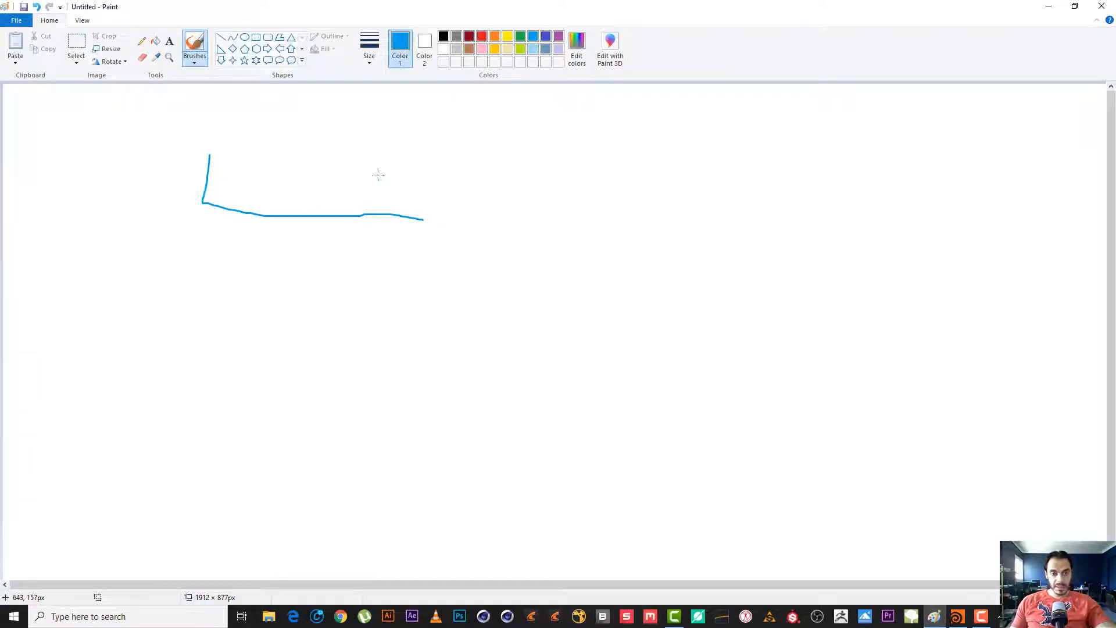
{"action": "key", "text": "ctrl+z"}
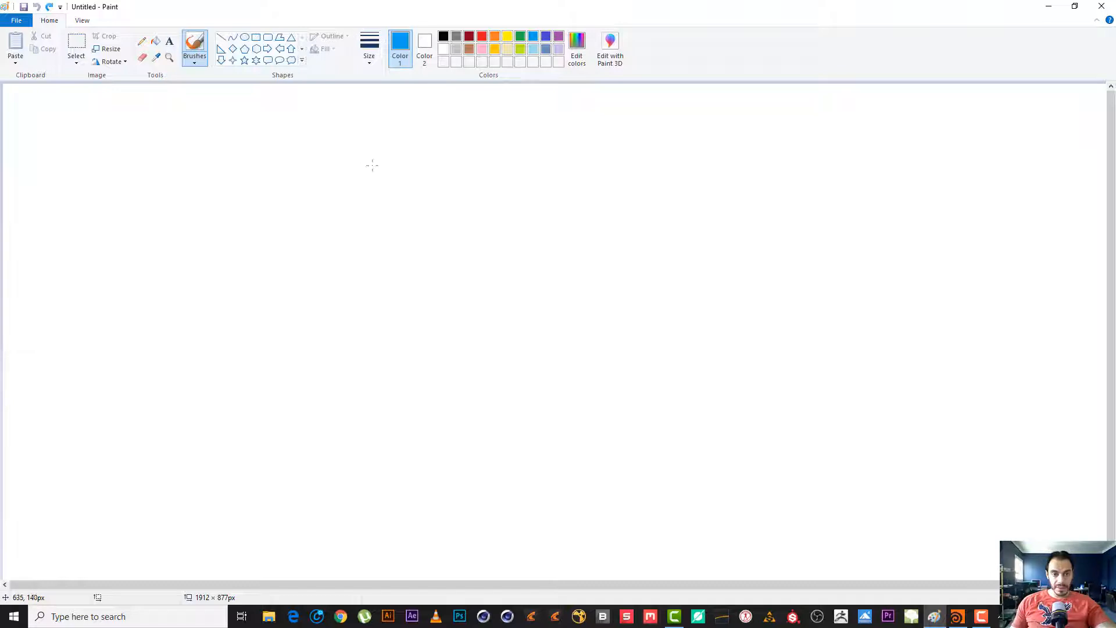
{"action": "mouse_move", "coordinate": [372, 166]}
{"action": "left_mouse_down"}
{"action": "mouse_move", "coordinate": [288, 168]}
{"action": "mouse_move", "coordinate": [347, 251]}
{"action": "mouse_move", "coordinate": [384, 174]}
{"action": "mouse_move", "coordinate": [373, 165]}
{"action": "left_mouse_up"}
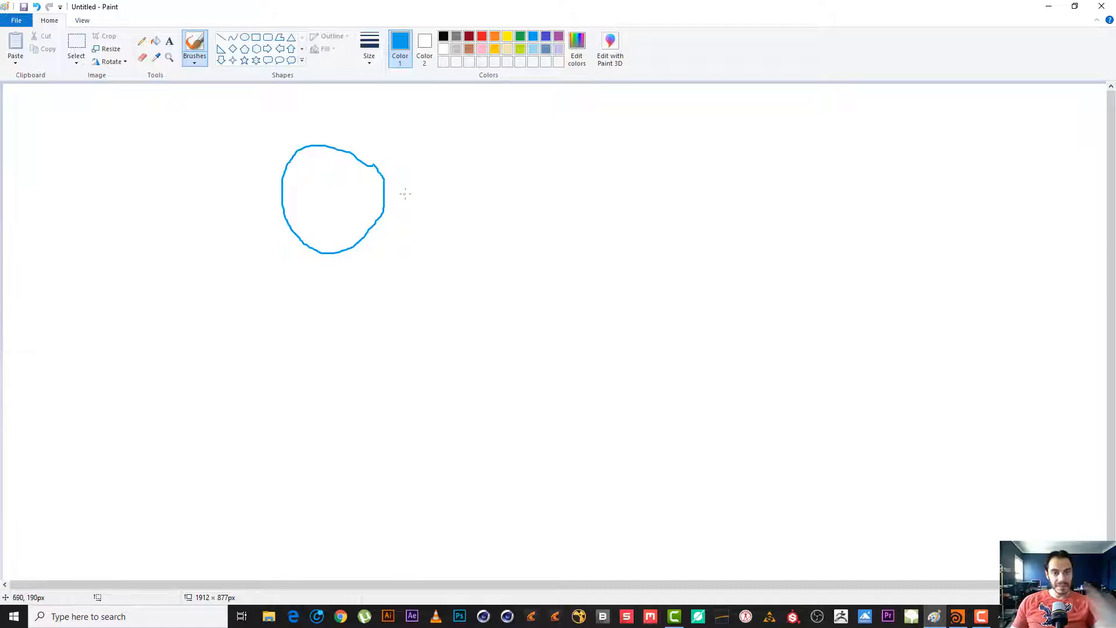
- Handwrite the word "density" in blue directly beside the circle
{"action": "mouse_move", "coordinate": [413, 185]}
{"action": "left_mouse_down"}
{"action": "mouse_move", "coordinate": [417, 149]}
{"action": "mouse_move", "coordinate": [429, 185]}
{"action": "mouse_move", "coordinate": [447, 195]}
{"action": "mouse_move", "coordinate": [490, 177]}
{"action": "mouse_move", "coordinate": [505, 197]}
{"action": "left_mouse_up"}
{"action": "left_click", "coordinate": [511, 168]}
{"action": "mouse_move", "coordinate": [541, 131]}
{"action": "left_mouse_down"}
{"action": "mouse_move", "coordinate": [540, 200]}
{"action": "mouse_move", "coordinate": [553, 182]}
{"action": "left_mouse_up"}
{"action": "left_click_drag", "start_coordinate": [552, 178], "coordinate": [567, 226]}
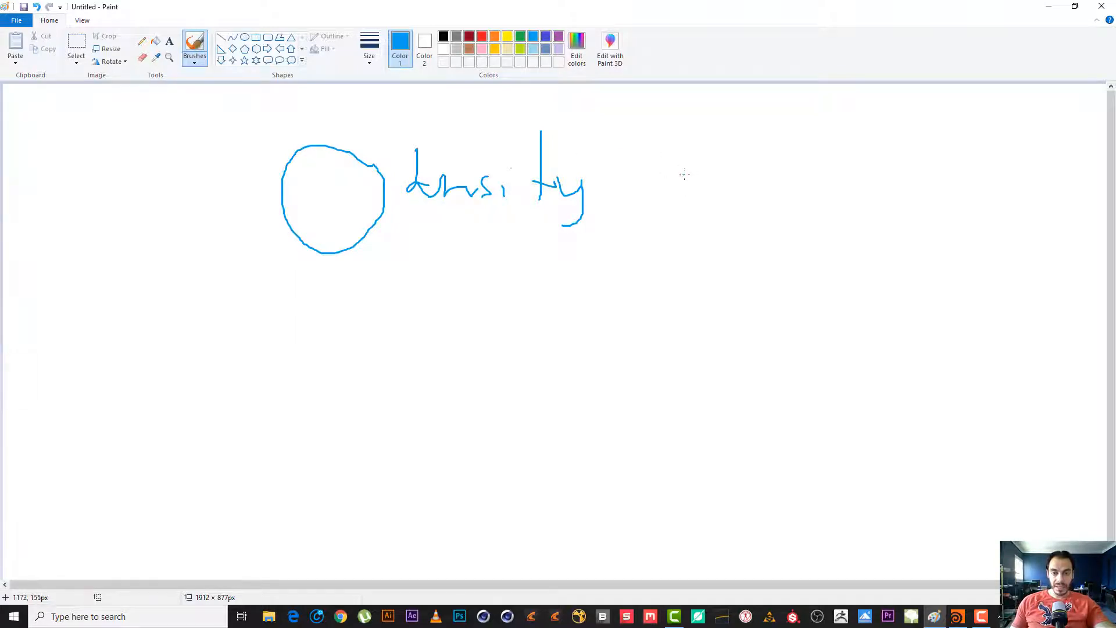
- Handwrite "smoke source" in blue after the word "density" on the same row
{"action": "left_click_drag", "start_coordinate": [685, 174], "coordinate": [654, 208]}
{"action": "mouse_move", "coordinate": [684, 212]}
{"action": "left_mouse_down"}
{"action": "mouse_move", "coordinate": [687, 198]}
{"action": "mouse_move", "coordinate": [755, 189]}
{"action": "mouse_move", "coordinate": [765, 224]}
{"action": "mouse_move", "coordinate": [863, 223]}
{"action": "mouse_move", "coordinate": [850, 233]}
{"action": "mouse_move", "coordinate": [901, 207]}
{"action": "mouse_move", "coordinate": [850, 239]}
{"action": "left_mouse_up"}
{"action": "mouse_move", "coordinate": [905, 213]}
{"action": "left_mouse_down"}
{"action": "mouse_move", "coordinate": [890, 225]}
{"action": "mouse_move", "coordinate": [1022, 215]}
{"action": "mouse_move", "coordinate": [1026, 236]}
{"action": "mouse_move", "coordinate": [1100, 251]}
{"action": "left_mouse_up"}
{"action": "mouse_move", "coordinate": [1047, 209]}
{"action": "left_mouse_down"}
{"action": "mouse_move", "coordinate": [994, 233]}
{"action": "mouse_move", "coordinate": [1047, 248]}
{"action": "left_mouse_up"}
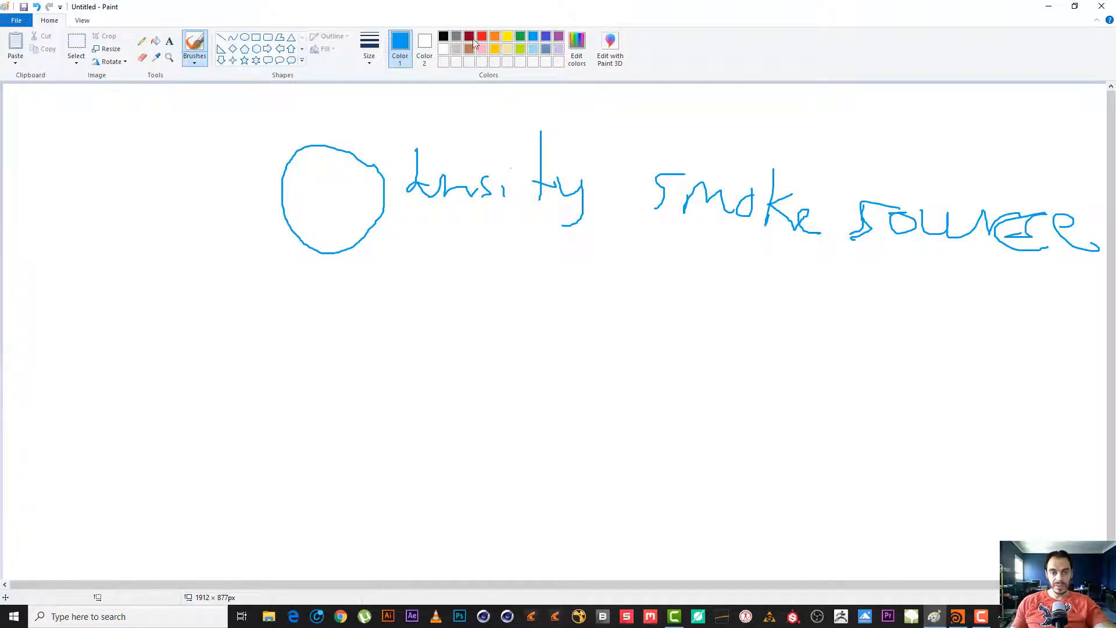
- Handwrite the label "sop level" in blue in front of the circle to start the first row
{"action": "left_click", "coordinate": [469, 37]}
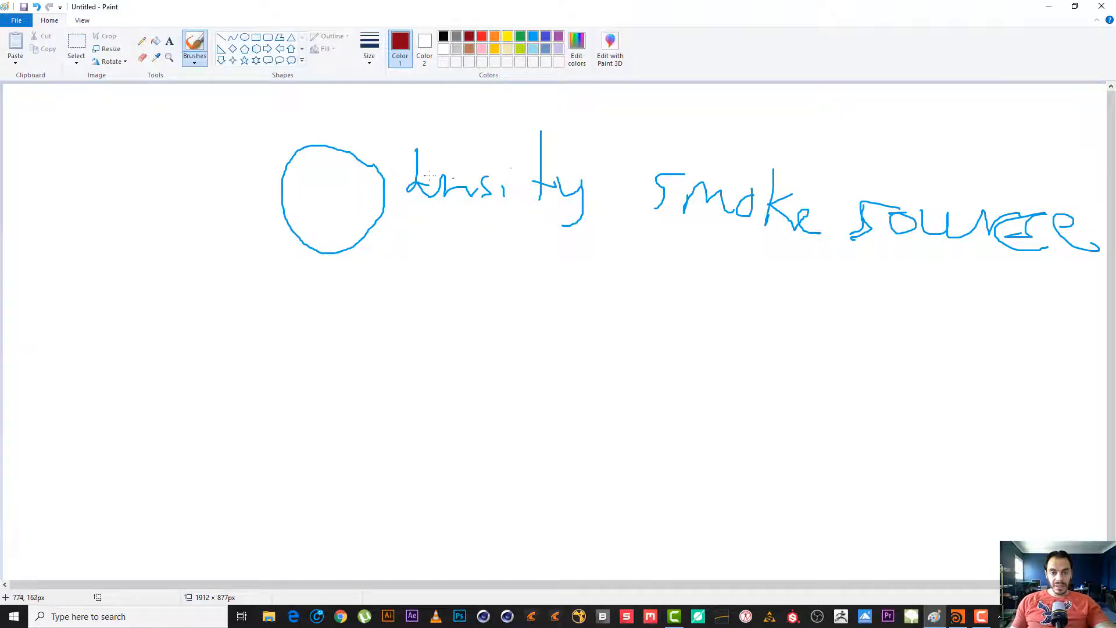
{"action": "left_click", "coordinate": [533, 37]}
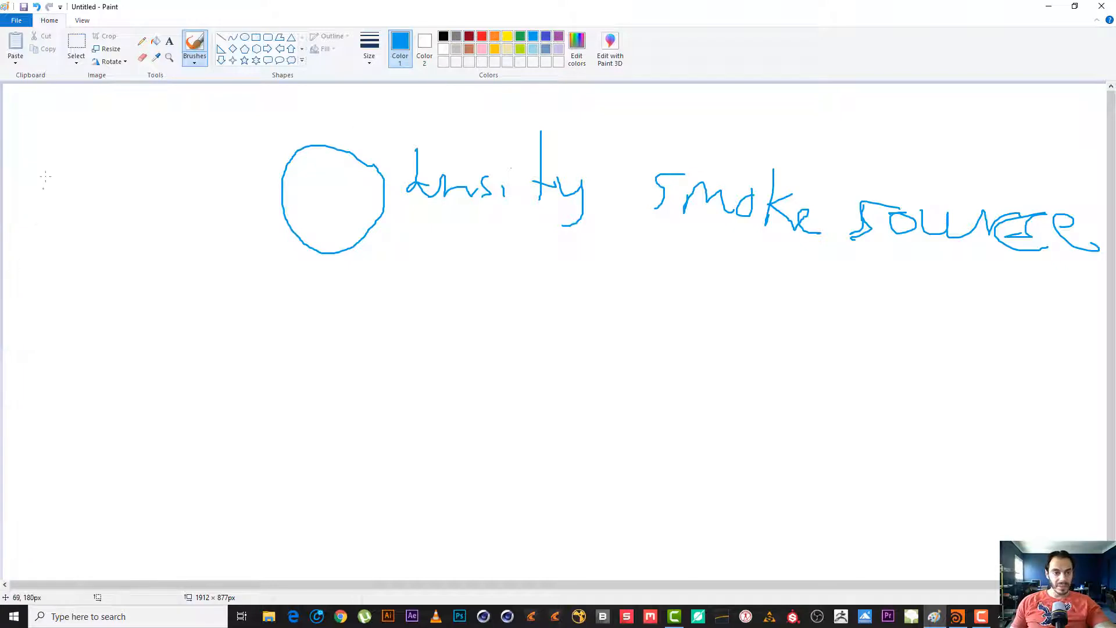
{"action": "mouse_move", "coordinate": [27, 186]}
{"action": "left_mouse_down"}
{"action": "mouse_move", "coordinate": [19, 211]}
{"action": "mouse_move", "coordinate": [61, 190]}
{"action": "left_mouse_up"}
{"action": "mouse_move", "coordinate": [76, 177]}
{"action": "left_mouse_down"}
{"action": "mouse_move", "coordinate": [76, 189]}
{"action": "mouse_move", "coordinate": [104, 197]}
{"action": "left_mouse_up"}
{"action": "mouse_move", "coordinate": [131, 160]}
{"action": "left_mouse_down"}
{"action": "mouse_move", "coordinate": [130, 187]}
{"action": "mouse_move", "coordinate": [248, 229]}
{"action": "left_mouse_up"}
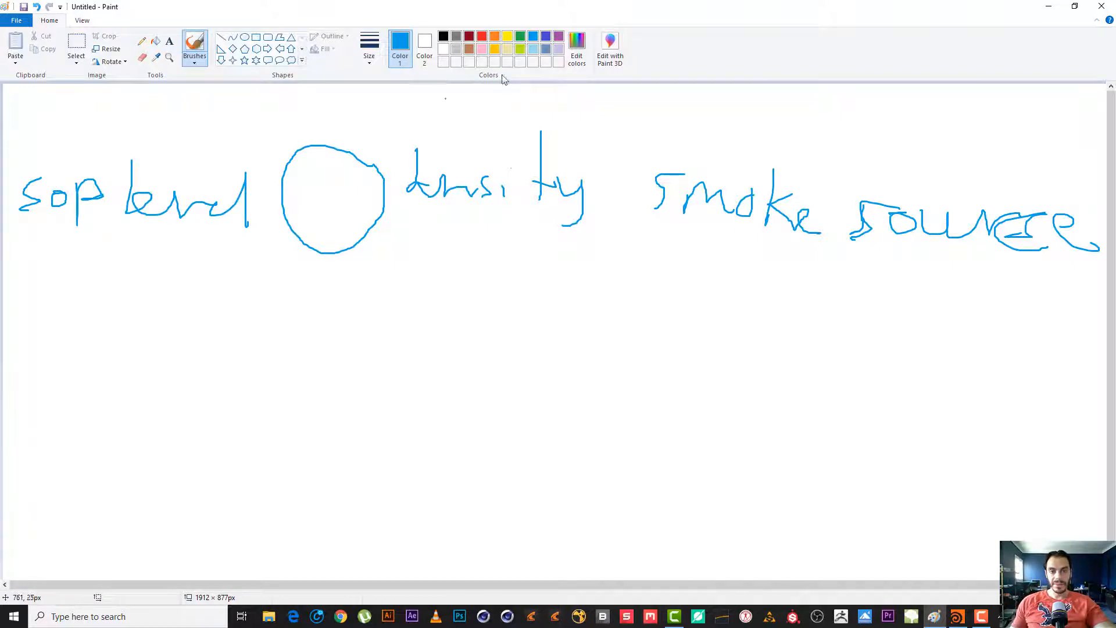
- Start a second row below the blue one in dark red with a handwritten "sop level" and a circle
{"action": "left_click", "coordinate": [468, 37]}
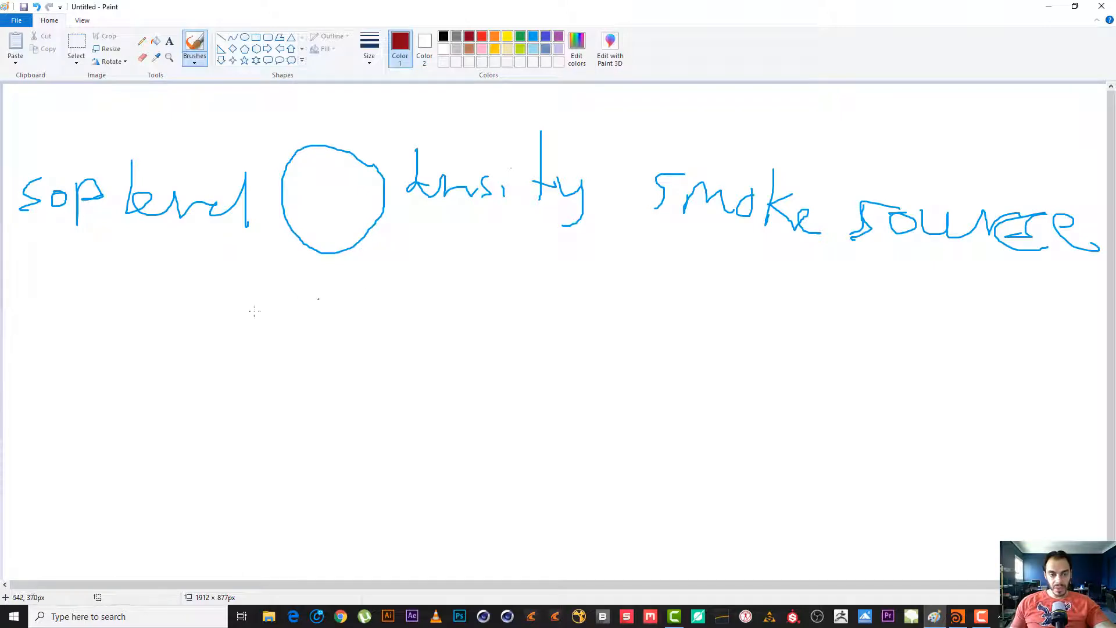
{"action": "left_click_drag", "start_coordinate": [30, 321], "coordinate": [41, 269]}
{"action": "left_click_drag", "start_coordinate": [62, 314], "coordinate": [96, 346]}
{"action": "left_click_drag", "start_coordinate": [96, 300], "coordinate": [99, 321]}
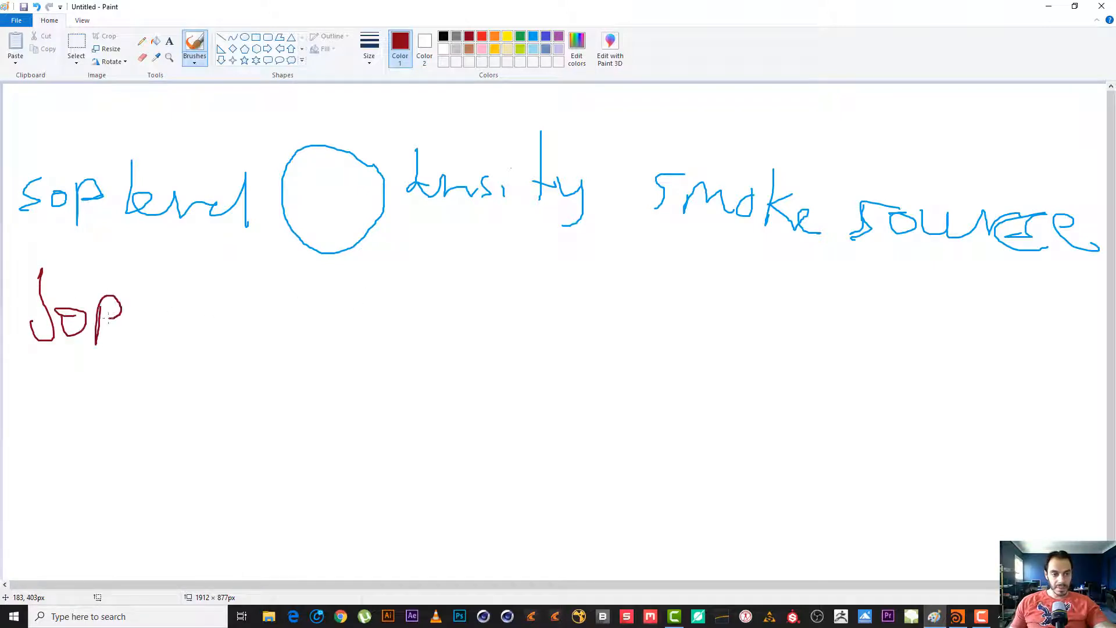
{"action": "mouse_move", "coordinate": [133, 272]}
{"action": "left_mouse_down"}
{"action": "mouse_move", "coordinate": [136, 317]}
{"action": "mouse_move", "coordinate": [185, 307]}
{"action": "mouse_move", "coordinate": [232, 319]}
{"action": "mouse_move", "coordinate": [244, 286]}
{"action": "mouse_move", "coordinate": [244, 342]}
{"action": "left_mouse_up"}
{"action": "mouse_move", "coordinate": [398, 291]}
{"action": "left_mouse_down"}
{"action": "mouse_move", "coordinate": [318, 324]}
{"action": "mouse_move", "coordinate": [406, 372]}
{"action": "mouse_move", "coordinate": [417, 306]}
{"action": "mouse_move", "coordinate": [402, 290]}
{"action": "left_mouse_up"}
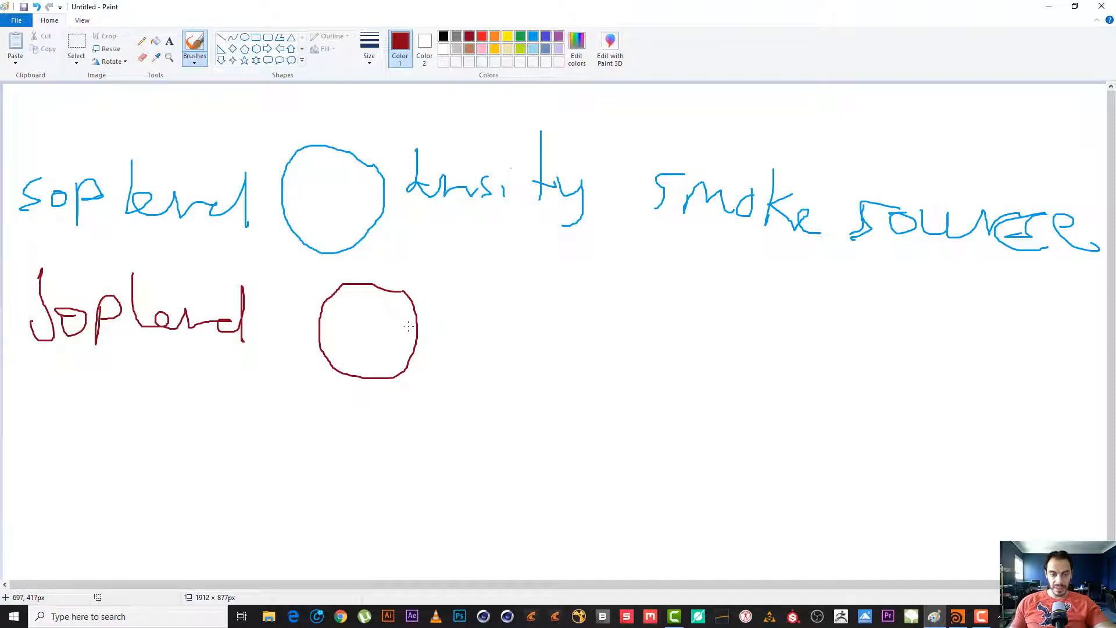
- Complete the dark red row with the handwritten words "density" and "smoke sim" after the circle
{"action": "mouse_move", "coordinate": [457, 315]}
{"action": "left_mouse_down"}
{"action": "mouse_move", "coordinate": [441, 328]}
{"action": "mouse_move", "coordinate": [461, 265]}
{"action": "mouse_move", "coordinate": [461, 313]}
{"action": "mouse_move", "coordinate": [523, 329]}
{"action": "mouse_move", "coordinate": [523, 341]}
{"action": "mouse_move", "coordinate": [578, 309]}
{"action": "mouse_move", "coordinate": [573, 367]}
{"action": "mouse_move", "coordinate": [555, 365]}
{"action": "left_mouse_up"}
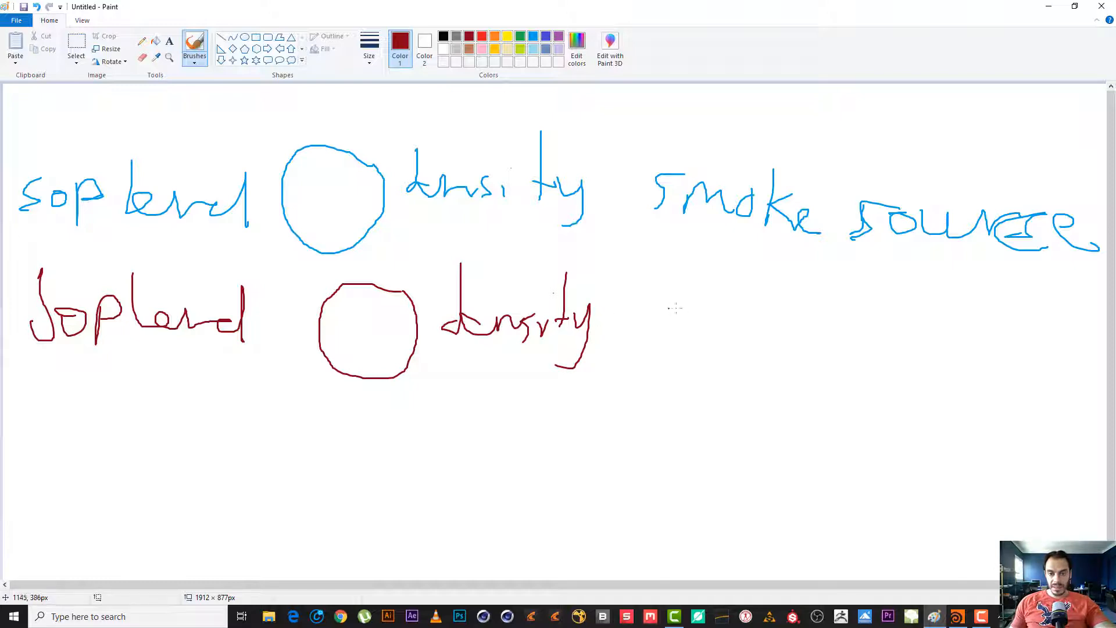
{"action": "mouse_move", "coordinate": [675, 308]}
{"action": "left_mouse_down"}
{"action": "mouse_move", "coordinate": [659, 335]}
{"action": "mouse_move", "coordinate": [674, 335]}
{"action": "left_mouse_up"}
{"action": "mouse_move", "coordinate": [698, 319]}
{"action": "left_mouse_down"}
{"action": "mouse_move", "coordinate": [741, 341]}
{"action": "mouse_move", "coordinate": [805, 334]}
{"action": "mouse_move", "coordinate": [808, 321]}
{"action": "mouse_move", "coordinate": [851, 343]}
{"action": "left_mouse_up"}
{"action": "mouse_move", "coordinate": [908, 319]}
{"action": "left_mouse_down"}
{"action": "mouse_move", "coordinate": [881, 327]}
{"action": "mouse_move", "coordinate": [884, 348]}
{"action": "mouse_move", "coordinate": [988, 333]}
{"action": "mouse_move", "coordinate": [992, 344]}
{"action": "left_mouse_up"}
{"action": "left_click", "coordinate": [937, 301]}
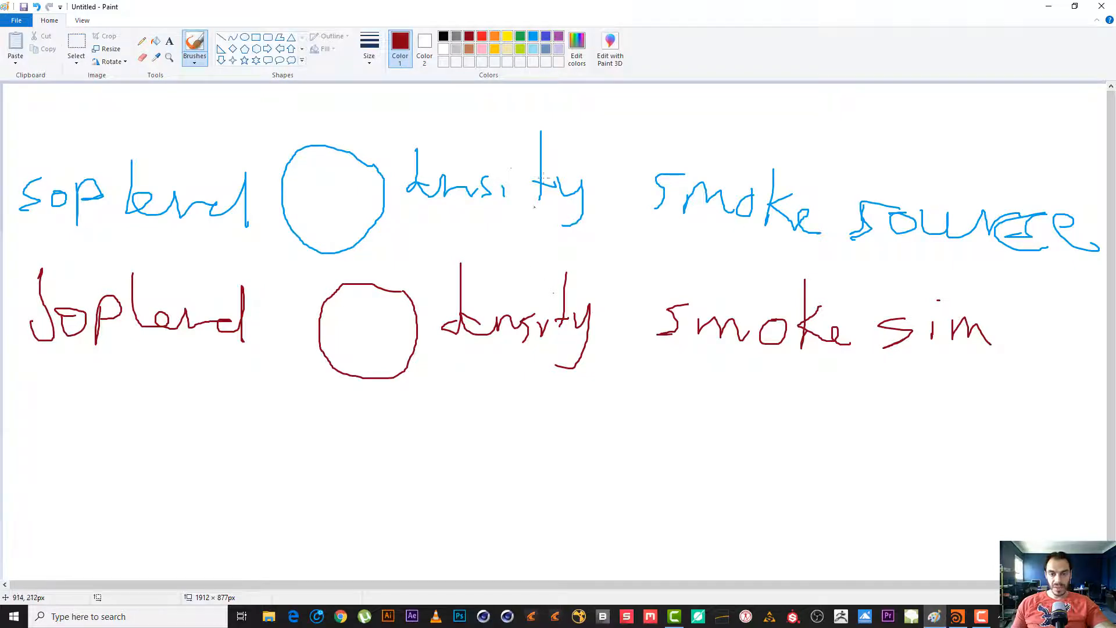
{"action": "left_click", "coordinate": [445, 287]}
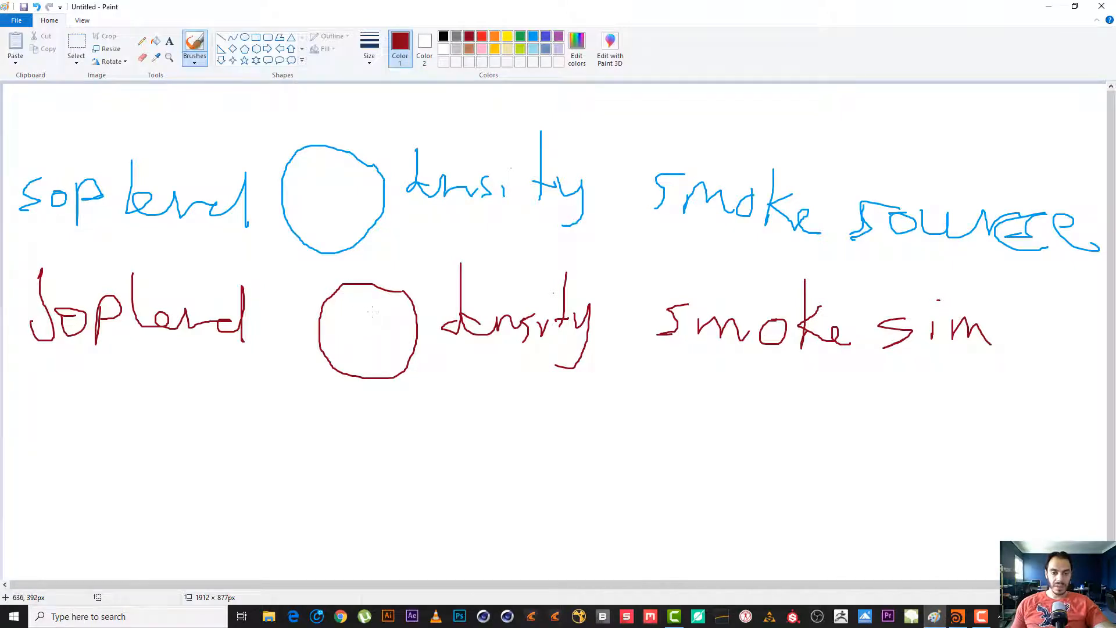
- Start a third row below the dark red one in green with a handwritten "sop level" and a circle
{"action": "left_click", "coordinate": [522, 39]}
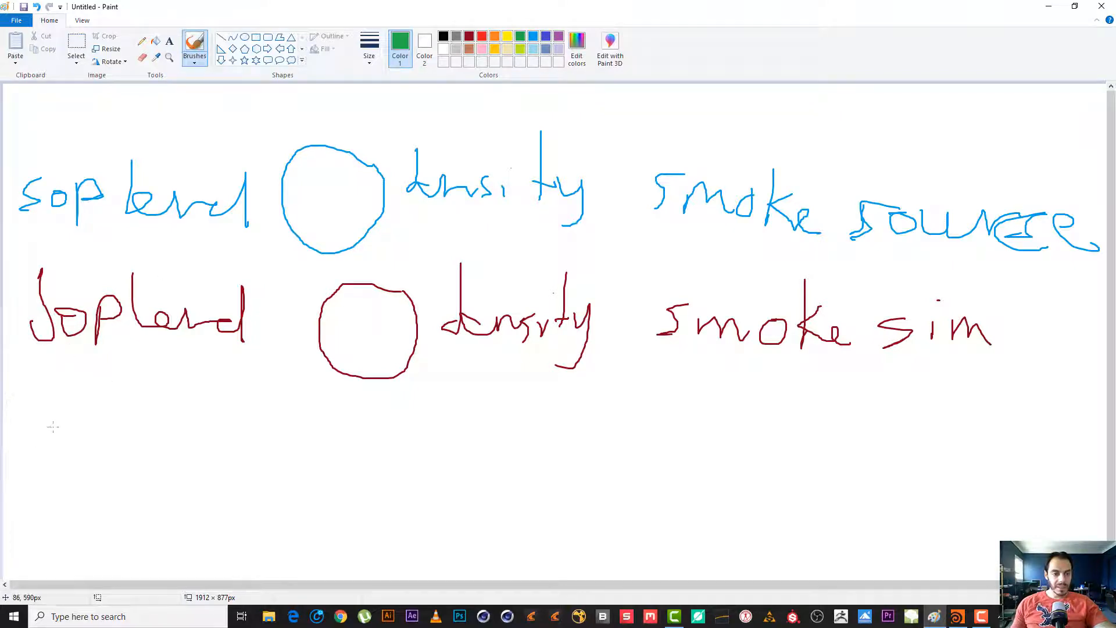
{"action": "mouse_move", "coordinate": [54, 428]}
{"action": "left_mouse_down"}
{"action": "mouse_move", "coordinate": [72, 457]}
{"action": "mouse_move", "coordinate": [48, 475]}
{"action": "mouse_move", "coordinate": [73, 453]}
{"action": "mouse_move", "coordinate": [107, 493]}
{"action": "mouse_move", "coordinate": [145, 442]}
{"action": "mouse_move", "coordinate": [121, 460]}
{"action": "left_mouse_up"}
{"action": "mouse_move", "coordinate": [168, 389]}
{"action": "left_mouse_down"}
{"action": "mouse_move", "coordinate": [169, 465]}
{"action": "mouse_move", "coordinate": [227, 465]}
{"action": "mouse_move", "coordinate": [252, 413]}
{"action": "mouse_move", "coordinate": [254, 478]}
{"action": "left_mouse_up"}
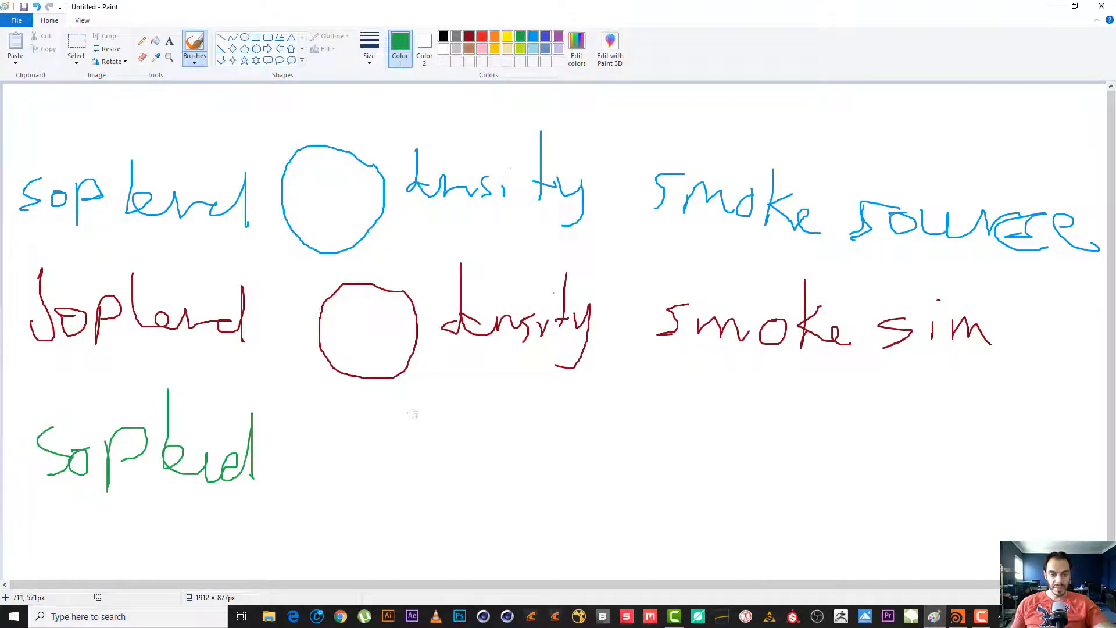
{"action": "mouse_move", "coordinate": [424, 418]}
{"action": "left_mouse_down"}
{"action": "mouse_move", "coordinate": [332, 428]}
{"action": "mouse_move", "coordinate": [357, 510]}
{"action": "mouse_move", "coordinate": [428, 442]}
{"action": "mouse_move", "coordinate": [415, 420]}
{"action": "left_mouse_up"}
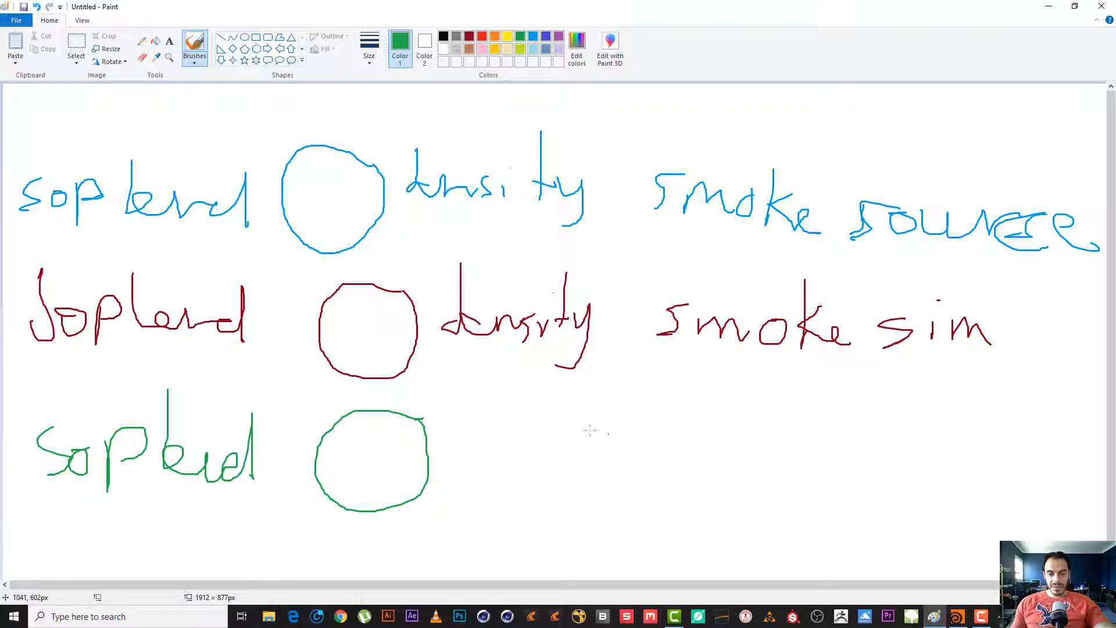
- Handwrite the word "density" in green beside the green circle
{"action": "left_click_drag", "start_coordinate": [475, 447], "coordinate": [480, 474]}
{"action": "mouse_move", "coordinate": [486, 411]}
{"action": "left_mouse_down"}
{"action": "mouse_move", "coordinate": [481, 465]}
{"action": "mouse_move", "coordinate": [569, 476]}
{"action": "mouse_move", "coordinate": [574, 444]}
{"action": "mouse_move", "coordinate": [585, 476]}
{"action": "left_mouse_up"}
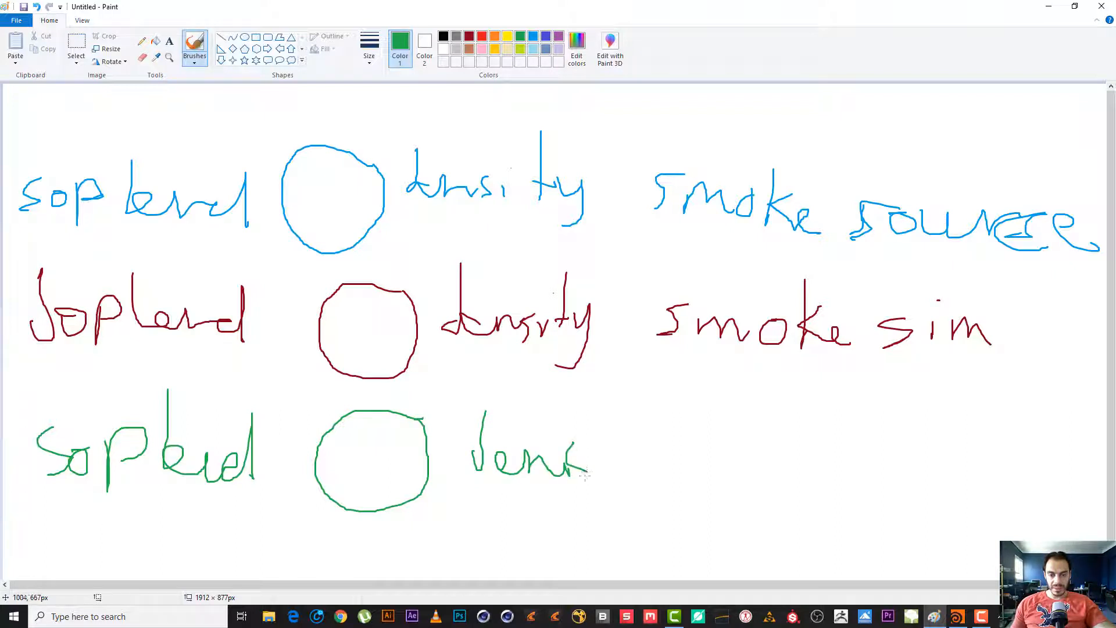
{"action": "mouse_move", "coordinate": [618, 402]}
{"action": "left_mouse_down"}
{"action": "mouse_move", "coordinate": [610, 481]}
{"action": "mouse_move", "coordinate": [647, 445]}
{"action": "mouse_move", "coordinate": [669, 465]}
{"action": "mouse_move", "coordinate": [646, 506]}
{"action": "left_mouse_up"}
{"action": "left_click", "coordinate": [603, 409]}
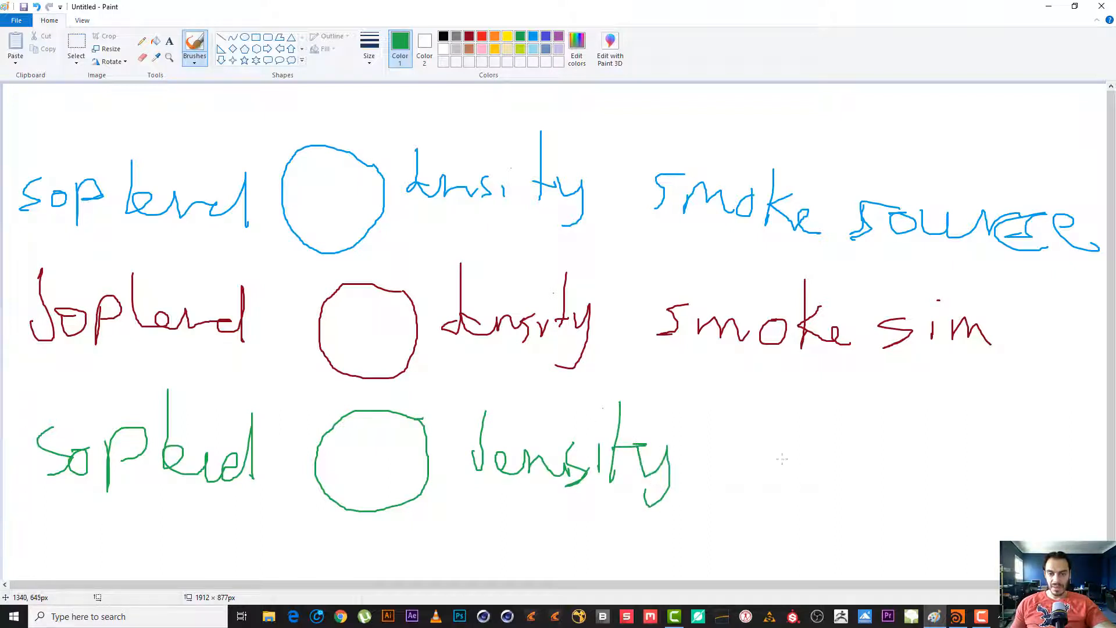
- Handwrite "smoke import" in green at the end of the third row
{"action": "mouse_move", "coordinate": [741, 440]}
{"action": "left_mouse_down"}
{"action": "mouse_move", "coordinate": [739, 482]}
{"action": "mouse_move", "coordinate": [780, 462]}
{"action": "mouse_move", "coordinate": [814, 474]}
{"action": "mouse_move", "coordinate": [820, 465]}
{"action": "left_mouse_up"}
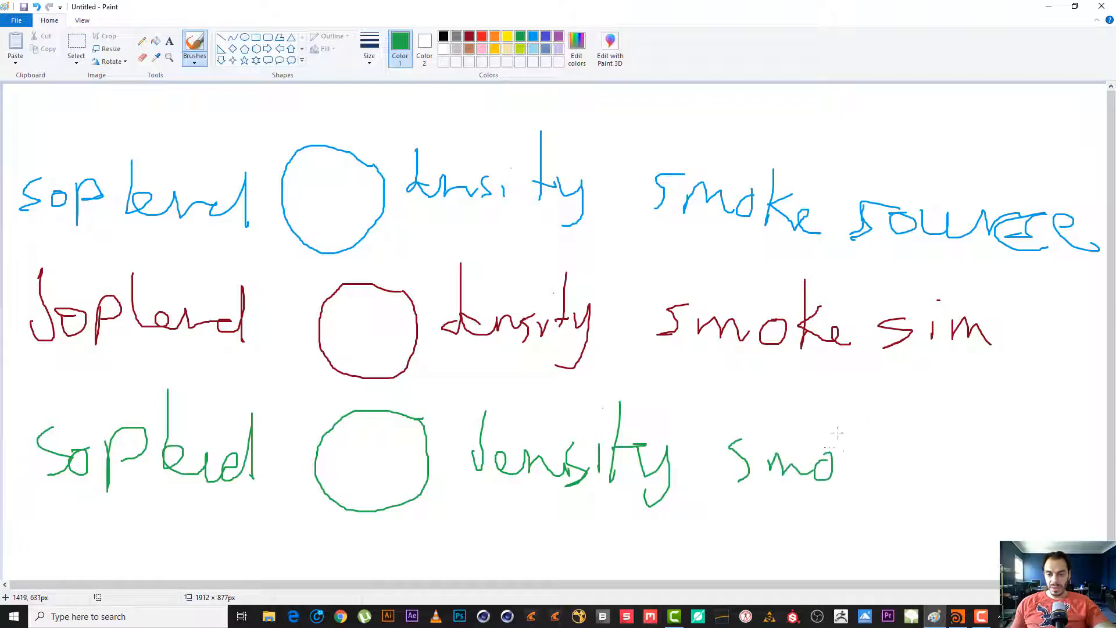
{"action": "left_click_drag", "start_coordinate": [841, 421], "coordinate": [850, 492]}
{"action": "left_click_drag", "start_coordinate": [879, 444], "coordinate": [884, 472]}
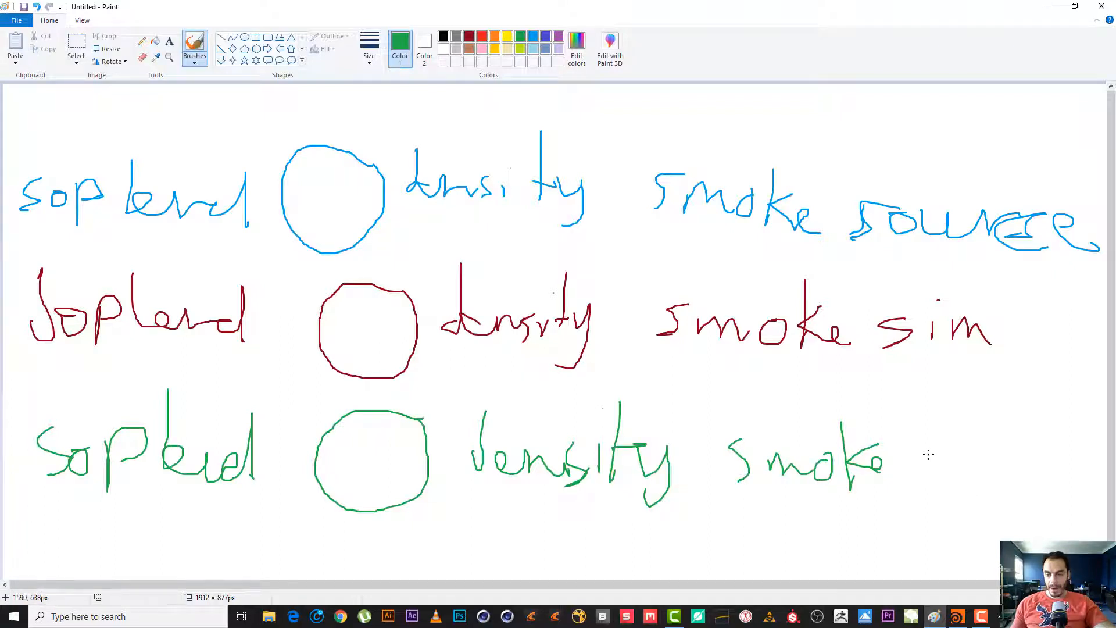
{"action": "mouse_move", "coordinate": [929, 455]}
{"action": "left_mouse_down"}
{"action": "mouse_move", "coordinate": [928, 473]}
{"action": "mouse_move", "coordinate": [971, 463]}
{"action": "mouse_move", "coordinate": [986, 472]}
{"action": "left_mouse_up"}
{"action": "left_click_drag", "start_coordinate": [995, 454], "coordinate": [999, 490]}
{"action": "mouse_move", "coordinate": [996, 451]}
{"action": "left_mouse_down"}
{"action": "mouse_move", "coordinate": [997, 464]}
{"action": "mouse_move", "coordinate": [1037, 466]}
{"action": "mouse_move", "coordinate": [1072, 451]}
{"action": "mouse_move", "coordinate": [1087, 474]}
{"action": "left_mouse_up"}
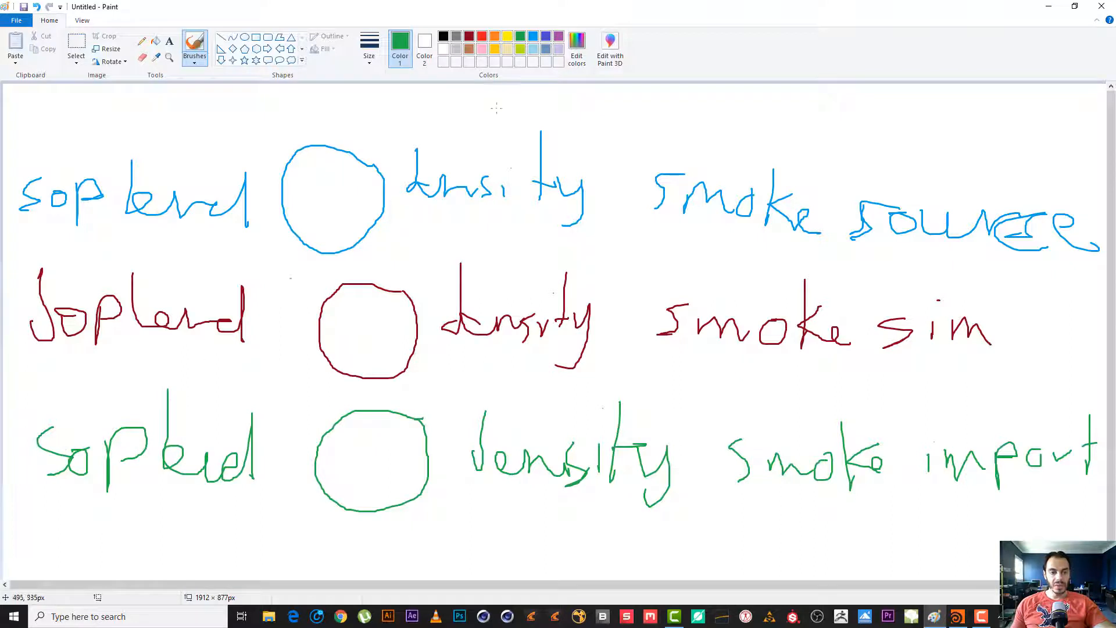
- Draw a freehand black outline around the whole green "smoke import" row
{"action": "left_click", "coordinate": [443, 36]}
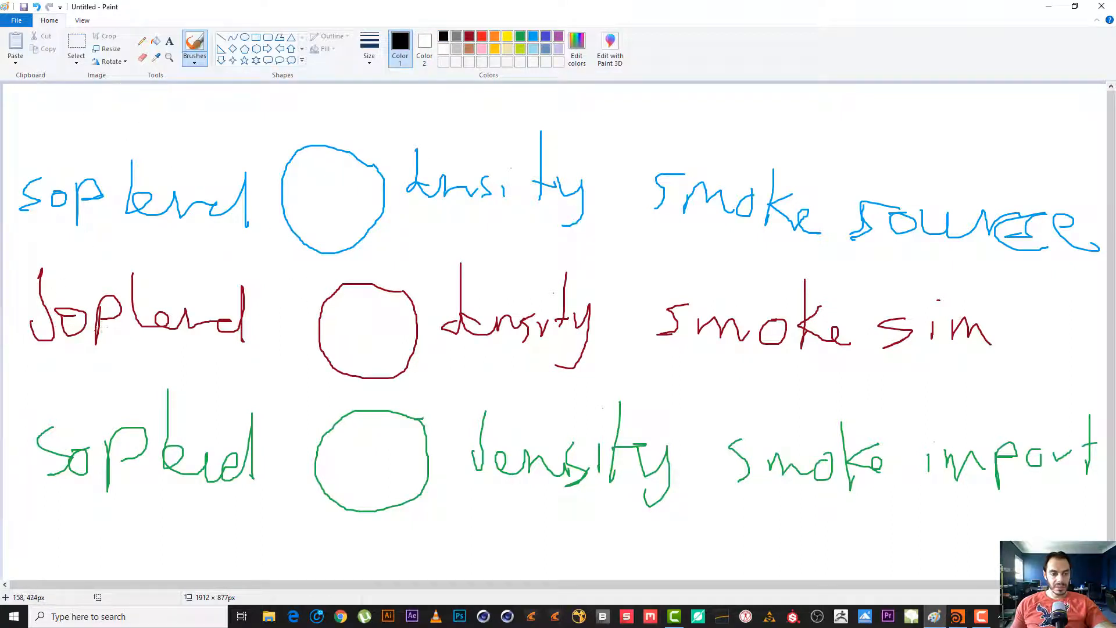
{"action": "mouse_move", "coordinate": [16, 431]}
{"action": "left_mouse_down"}
{"action": "mouse_move", "coordinate": [17, 513]}
{"action": "mouse_move", "coordinate": [235, 529]}
{"action": "mouse_move", "coordinate": [1084, 530]}
{"action": "mouse_move", "coordinate": [1085, 424]}
{"action": "mouse_move", "coordinate": [53, 400]}
{"action": "mouse_move", "coordinate": [20, 409]}
{"action": "left_mouse_up"}
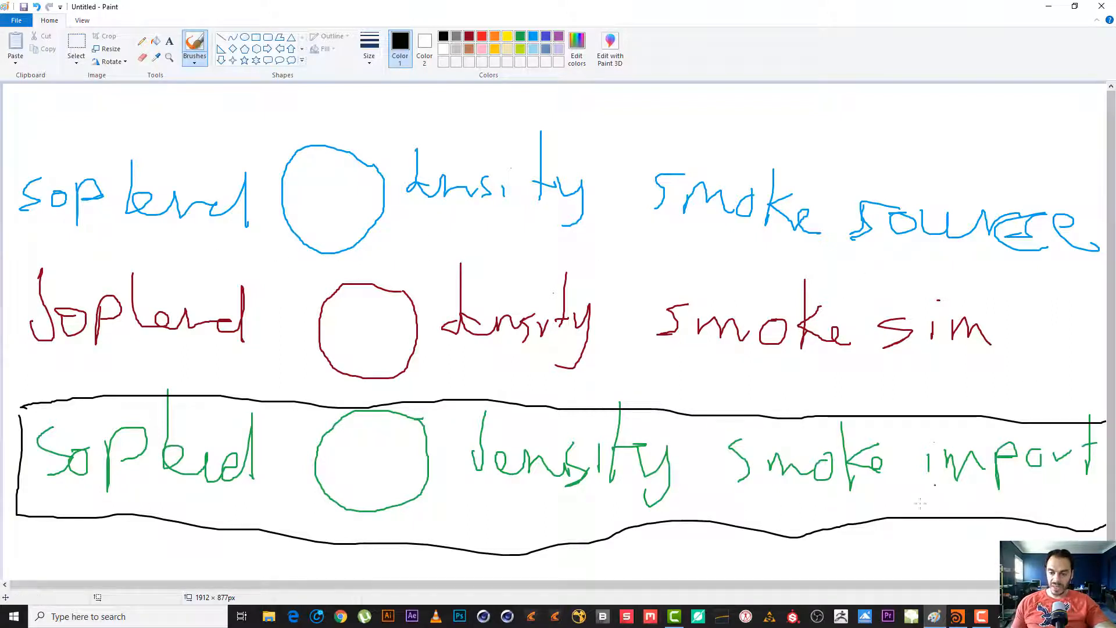
- Switch to Houdini and place a Sphere object in the empty obj network
{"action": "left_click", "coordinate": [956, 618]}
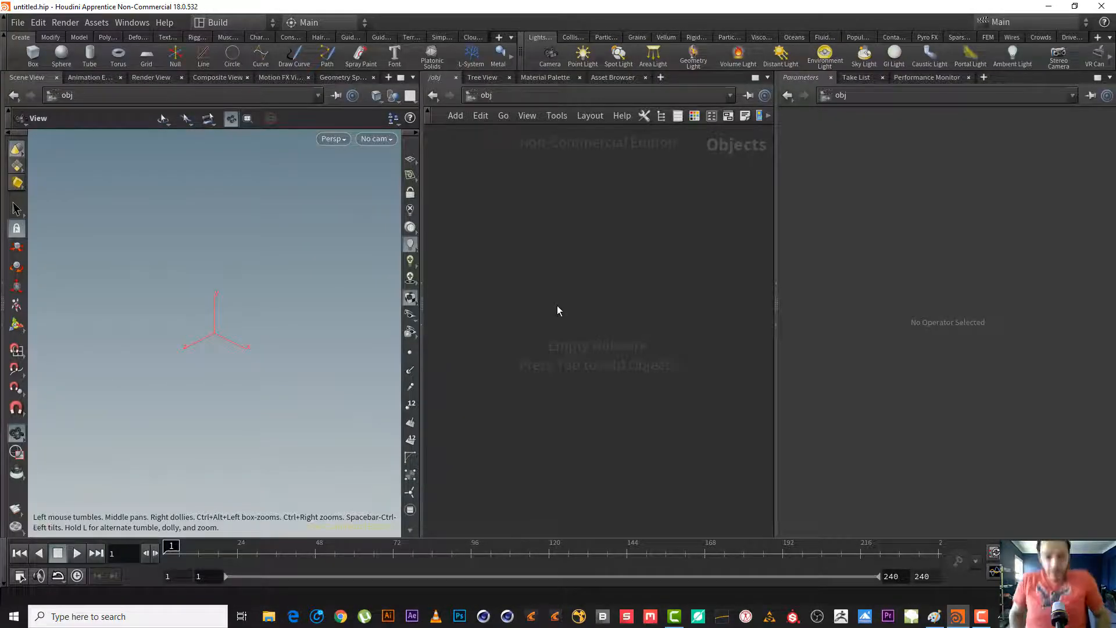
{"action": "key", "text": "Tab"}
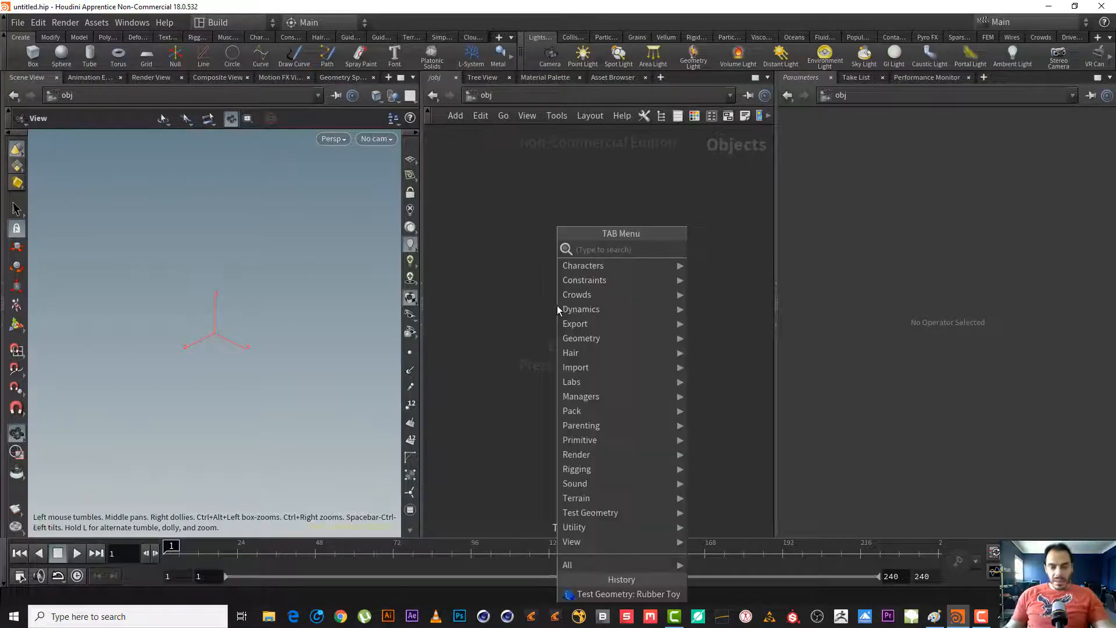
{"action": "type", "text": "sph"}
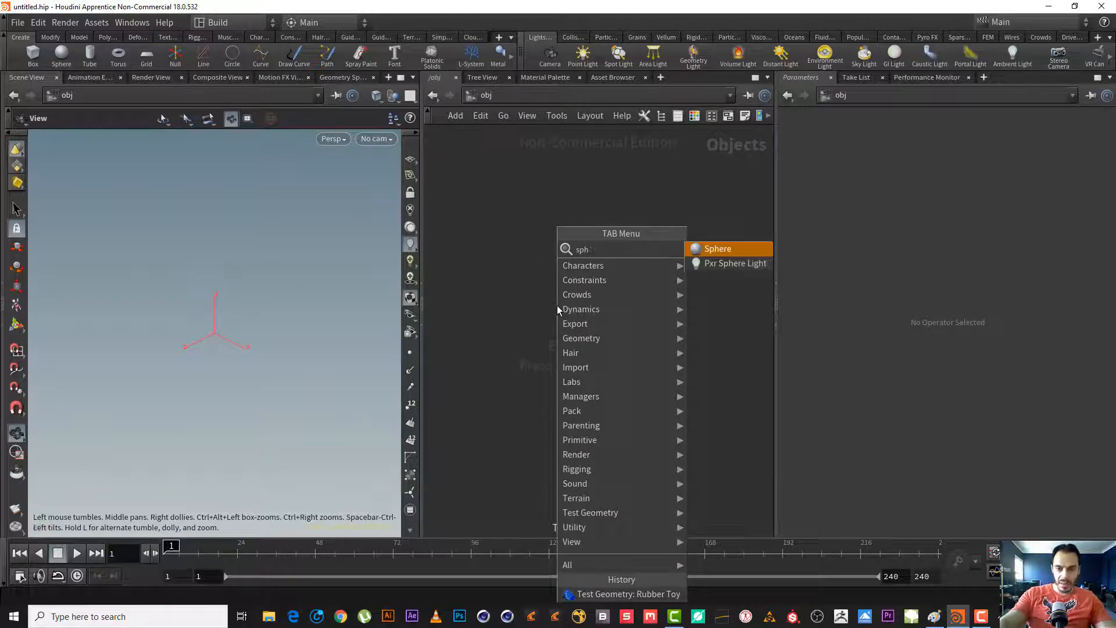
{"action": "key", "text": "Return"}
{"action": "left_click", "coordinate": [590, 285]}
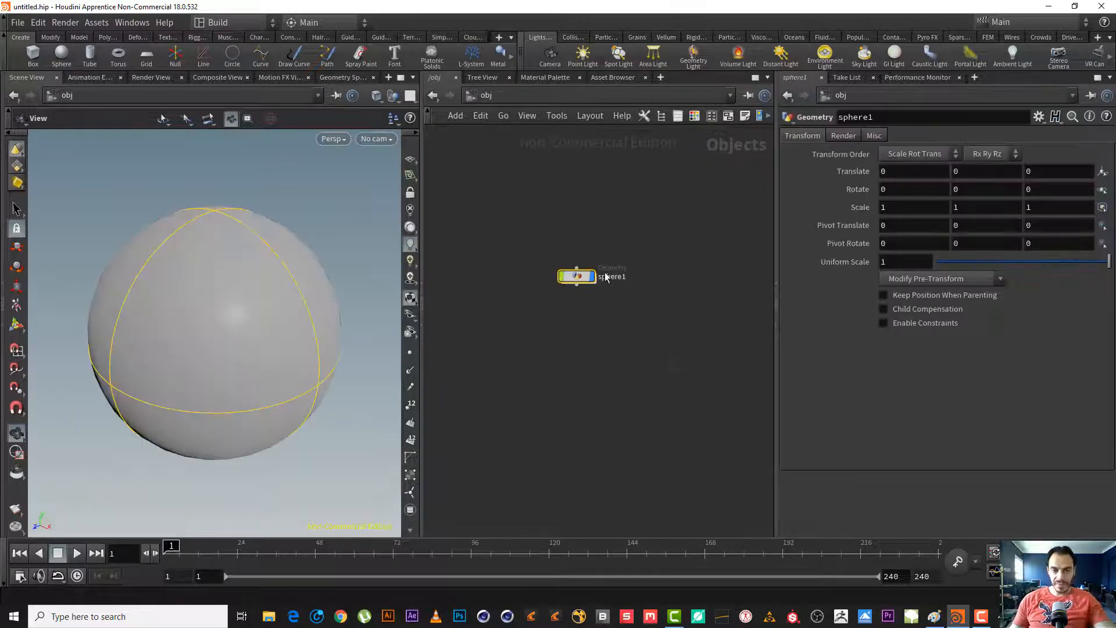
- Rename the new sphere object as smoke_src
{"action": "double_click", "coordinate": [609, 277]}
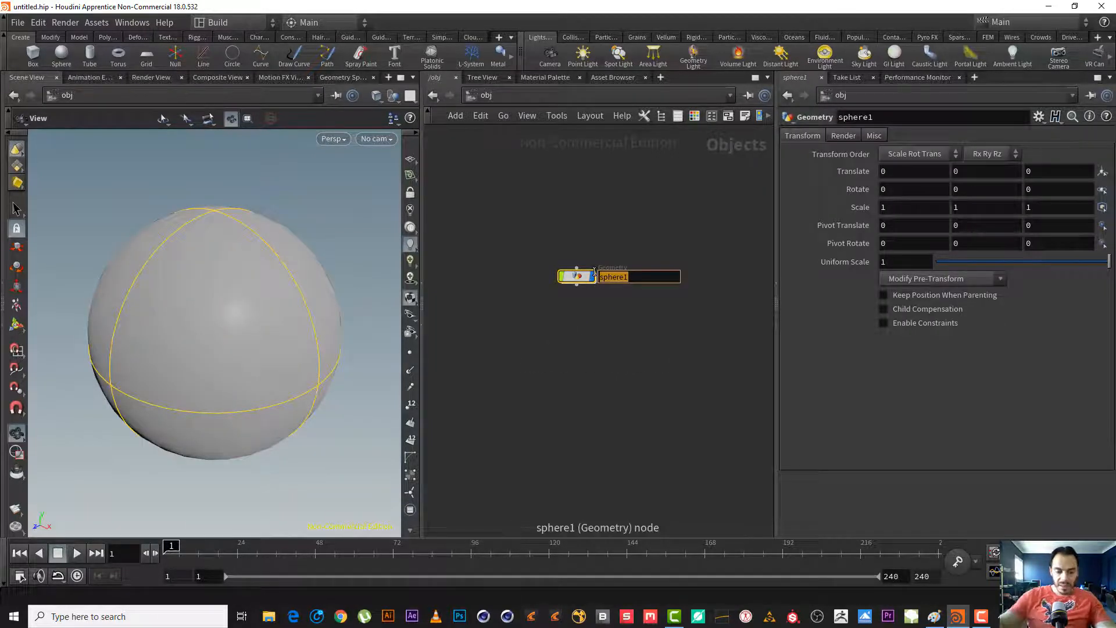
{"action": "type", "text": "smoke_"}
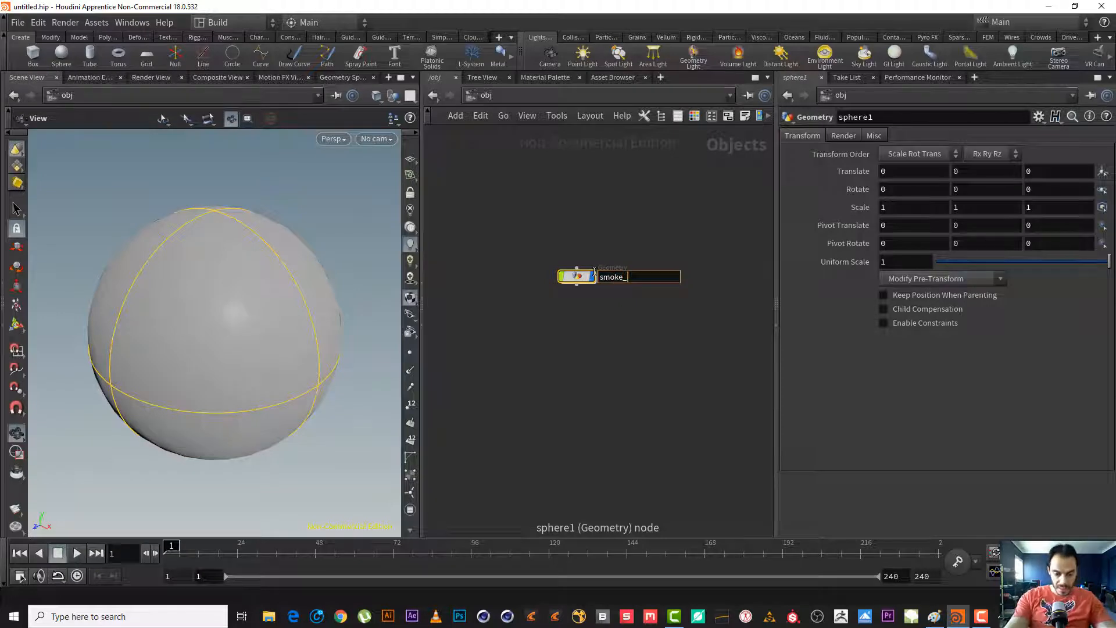
{"action": "type", "text": "src"}
{"action": "key", "text": "Return"}
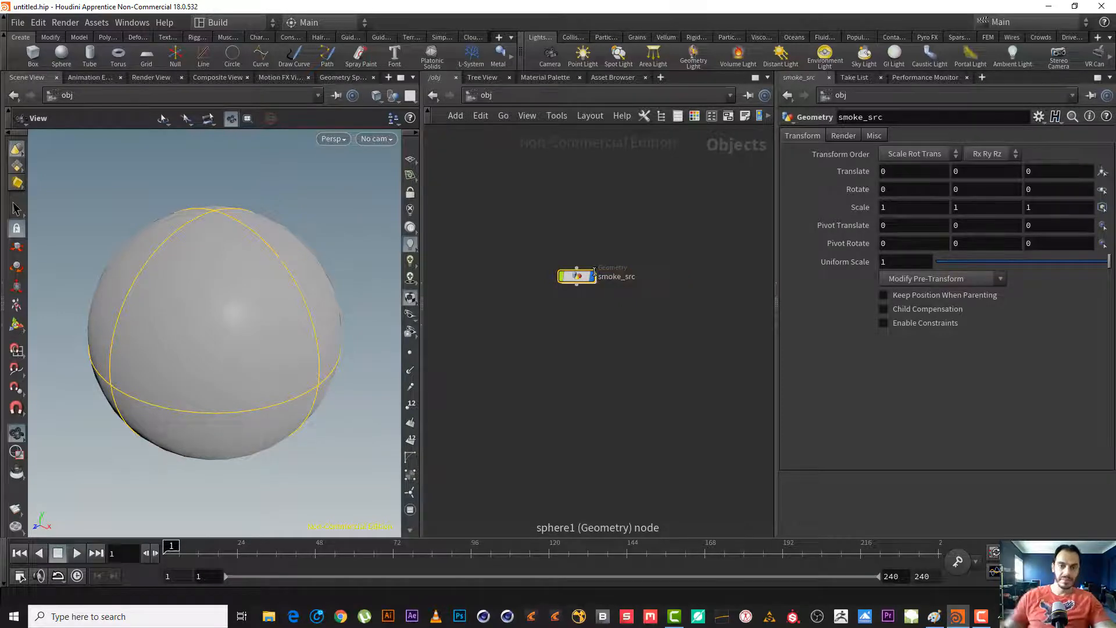
- Open the smoke_src object's internal geometry network
{"action": "double_click", "coordinate": [572, 277]}
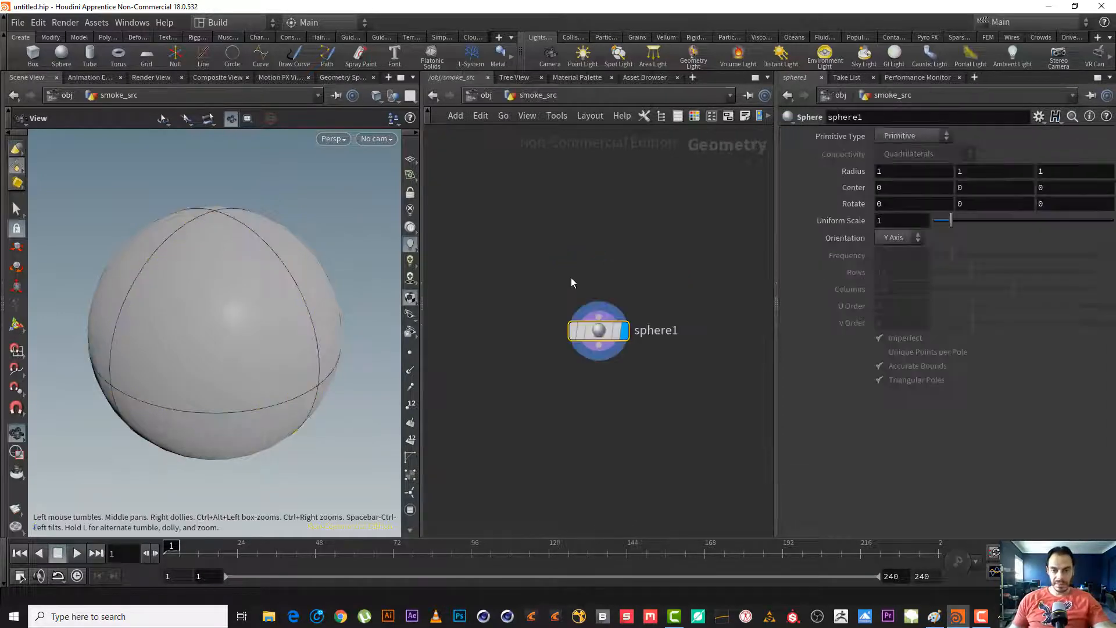
{"action": "key", "text": "h"}
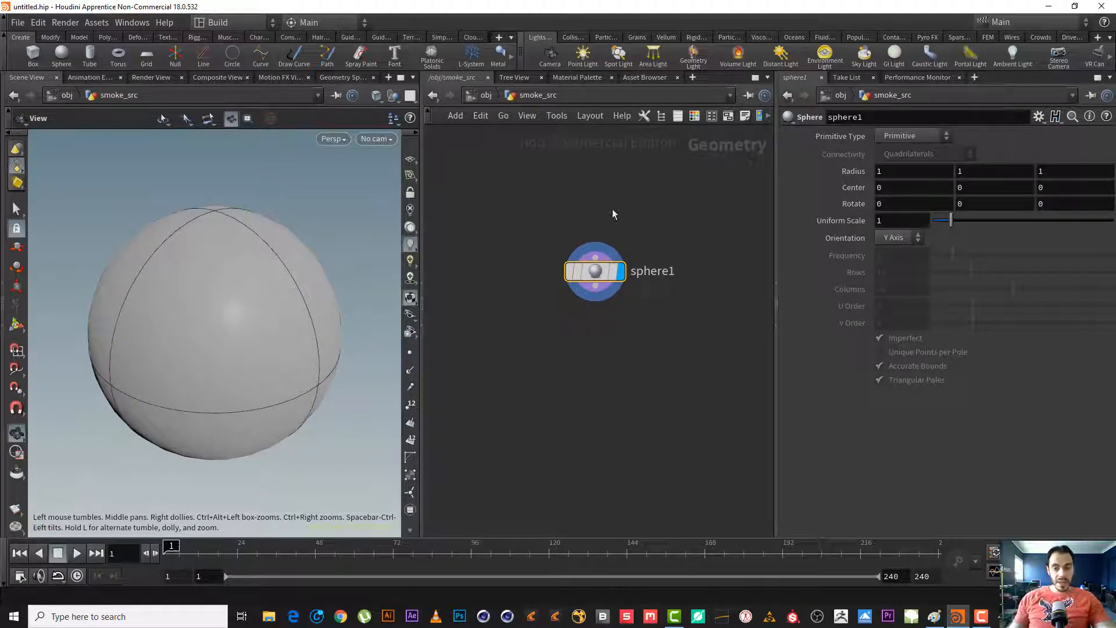
{"action": "middle_click_drag", "start_coordinate": [592, 218], "coordinate": [563, 202]}
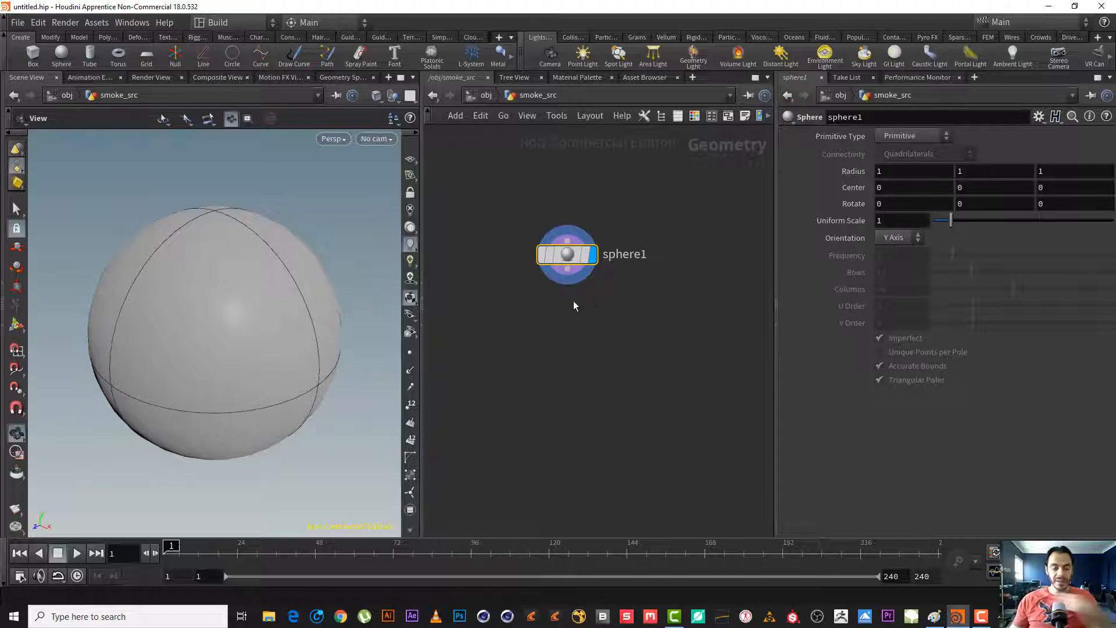
- Add a Scatter node below the sphere node, fed by the sphere's output
{"action": "middle_click_drag", "start_coordinate": [577, 291], "coordinate": [554, 281]}
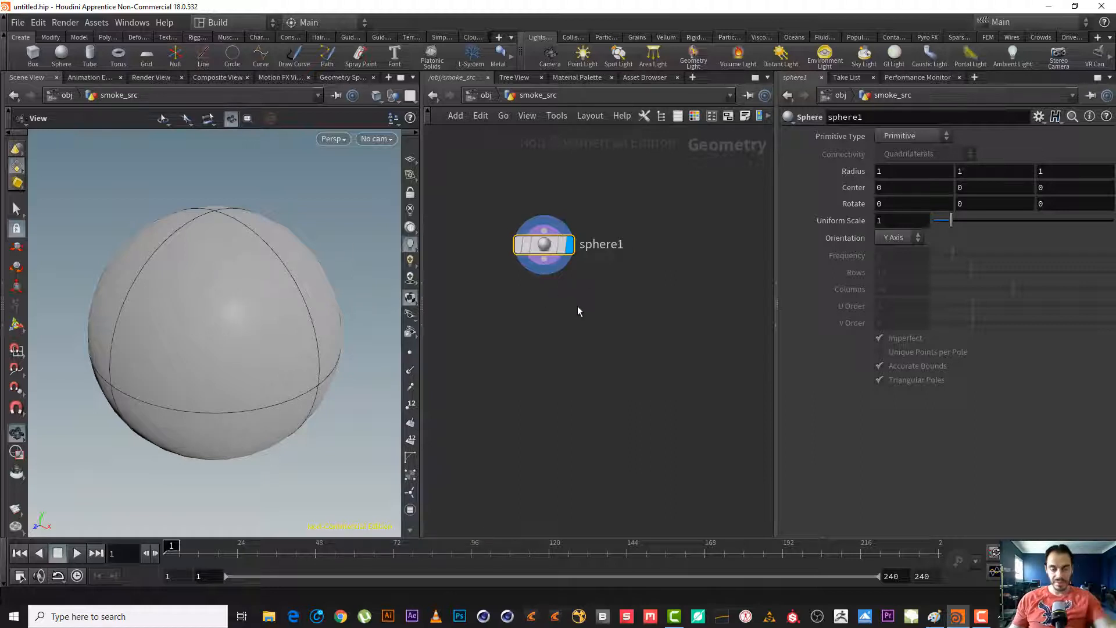
{"action": "middle_click_drag", "start_coordinate": [567, 301], "coordinate": [575, 306]}
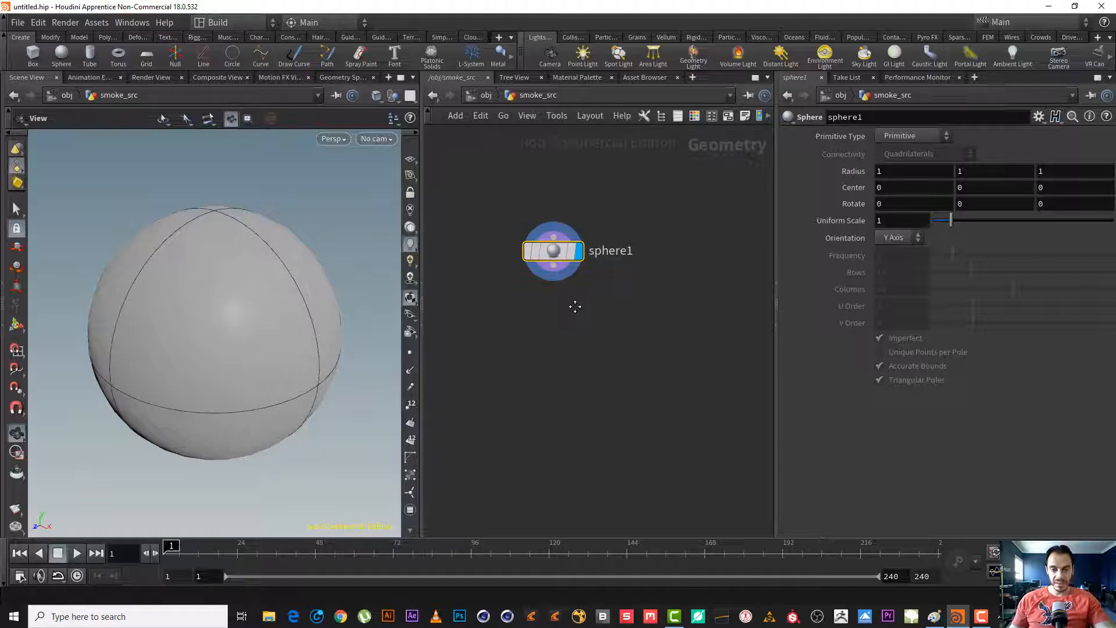
{"action": "left_click", "coordinate": [553, 266]}
{"action": "key", "text": "Tab"}
{"action": "type", "text": "sca"}
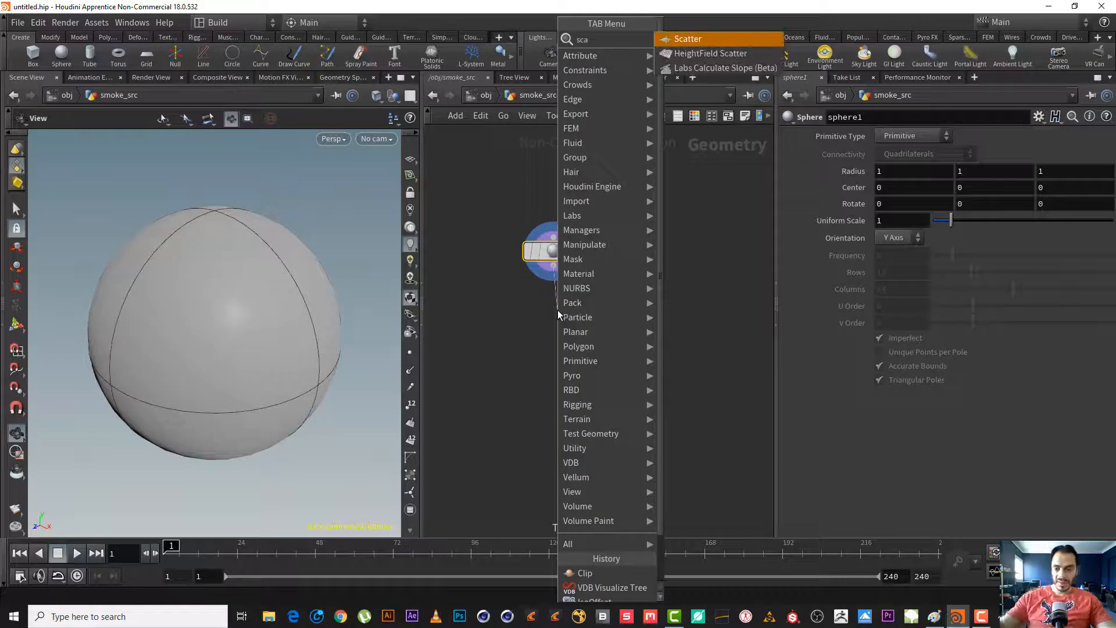
{"action": "key", "text": "Return"}
{"action": "left_click", "coordinate": [557, 309]}
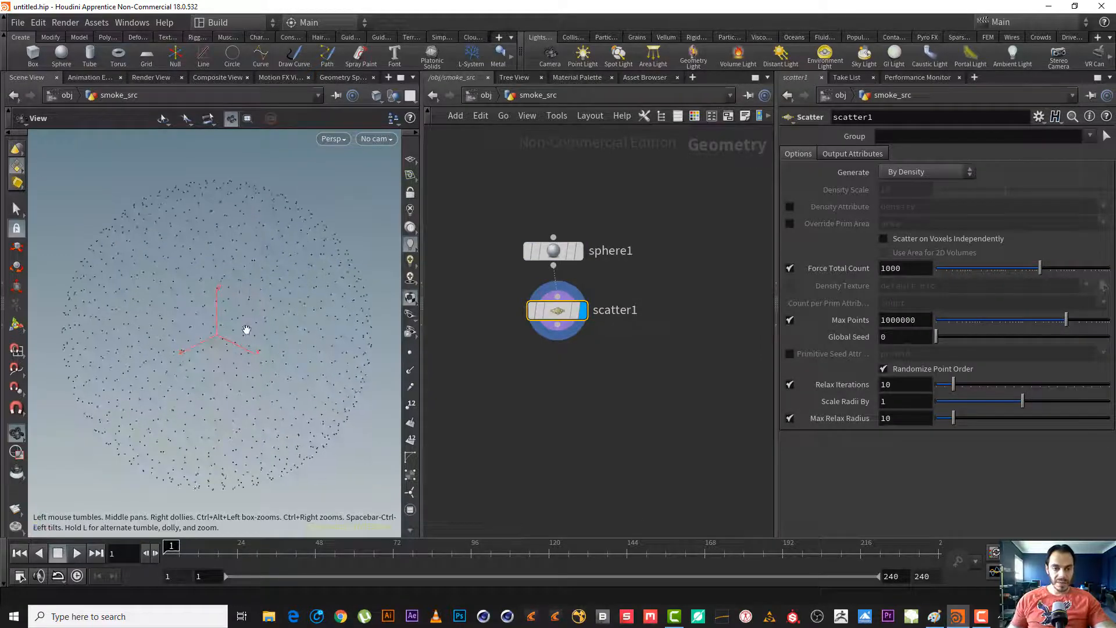
- Set the Scatter node's Force Total Count to 10000 and turn off Relax Iterations
{"action": "left_click_drag", "start_coordinate": [247, 330], "coordinate": [198, 320]}
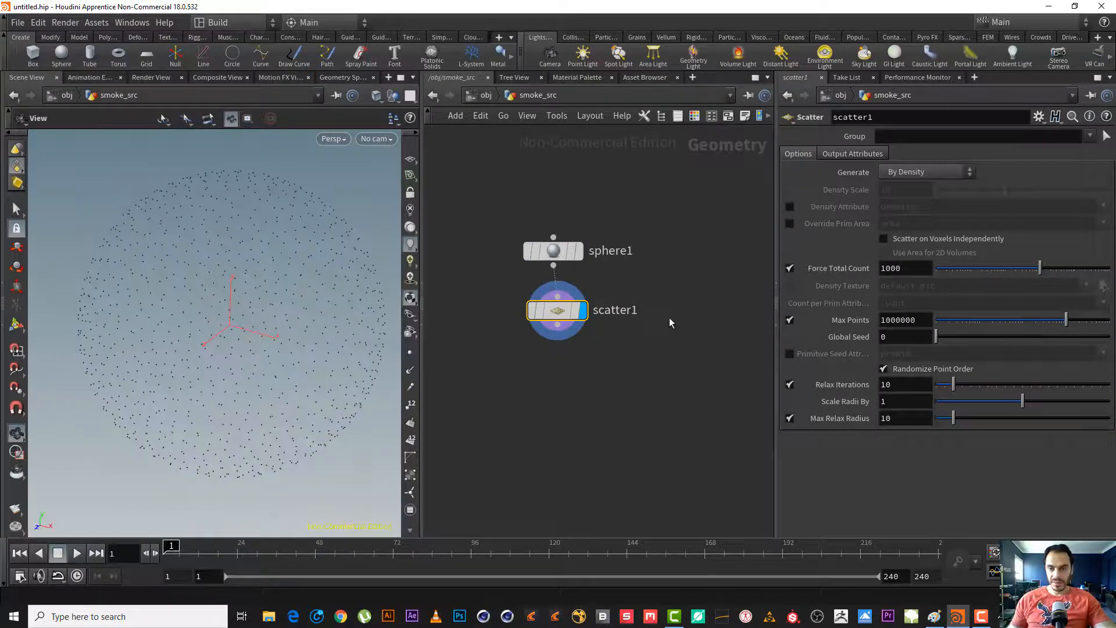
{"action": "left_click", "coordinate": [919, 269]}
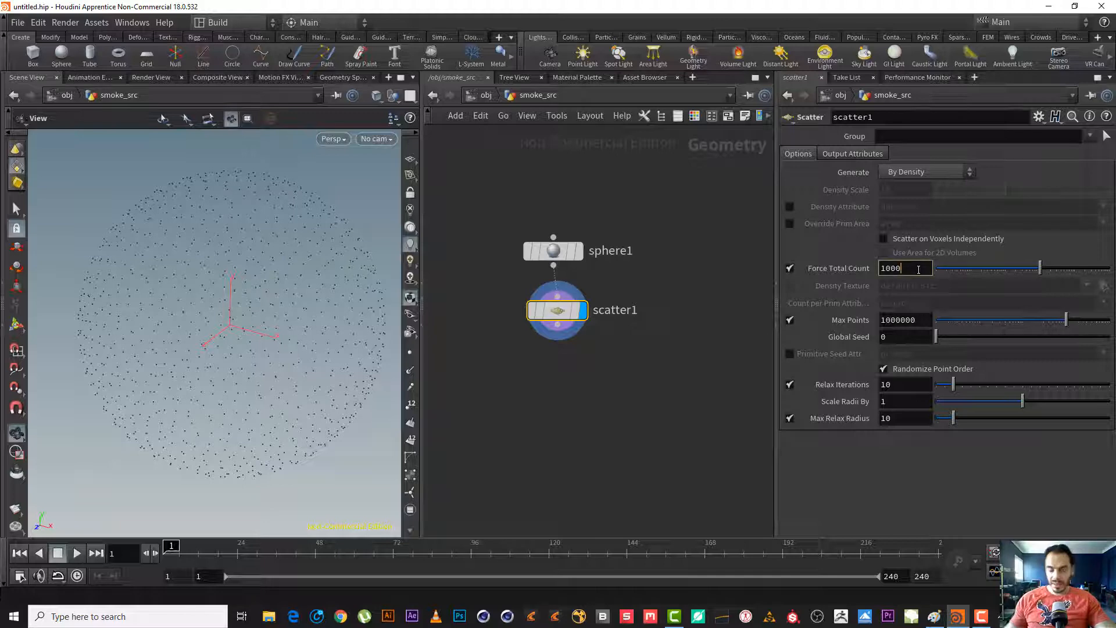
{"action": "key", "text": "Return"}
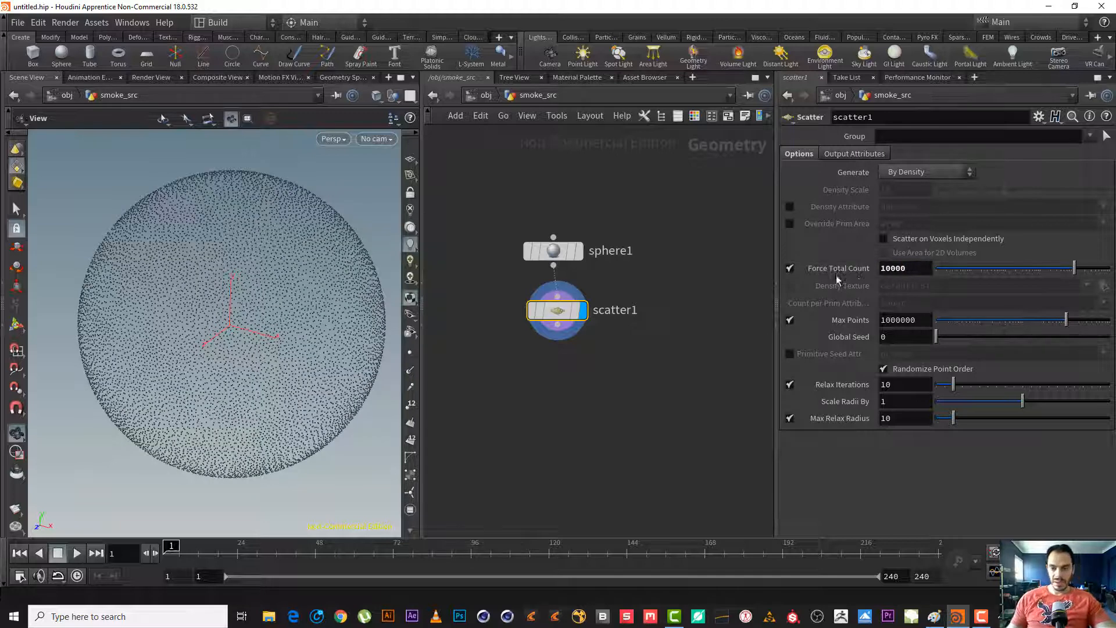
{"action": "left_click", "coordinate": [789, 385]}
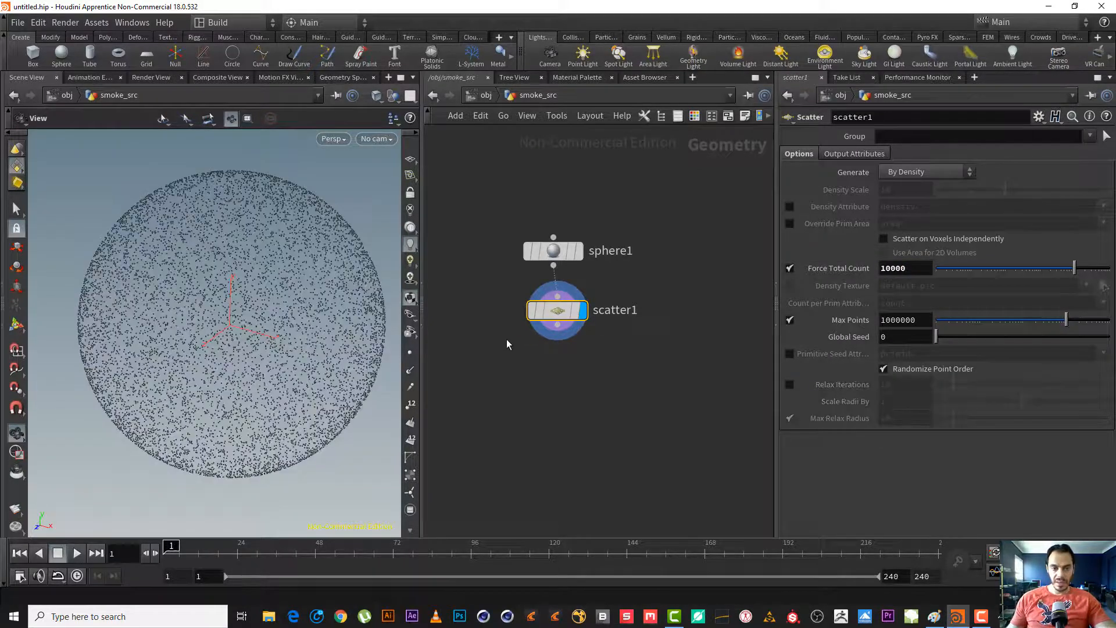
{"action": "mouse_move", "coordinate": [213, 329]}
{"action": "left_mouse_down"}
{"action": "mouse_move", "coordinate": [200, 330]}
{"action": "mouse_move", "coordinate": [210, 335]}
{"action": "left_mouse_up"}
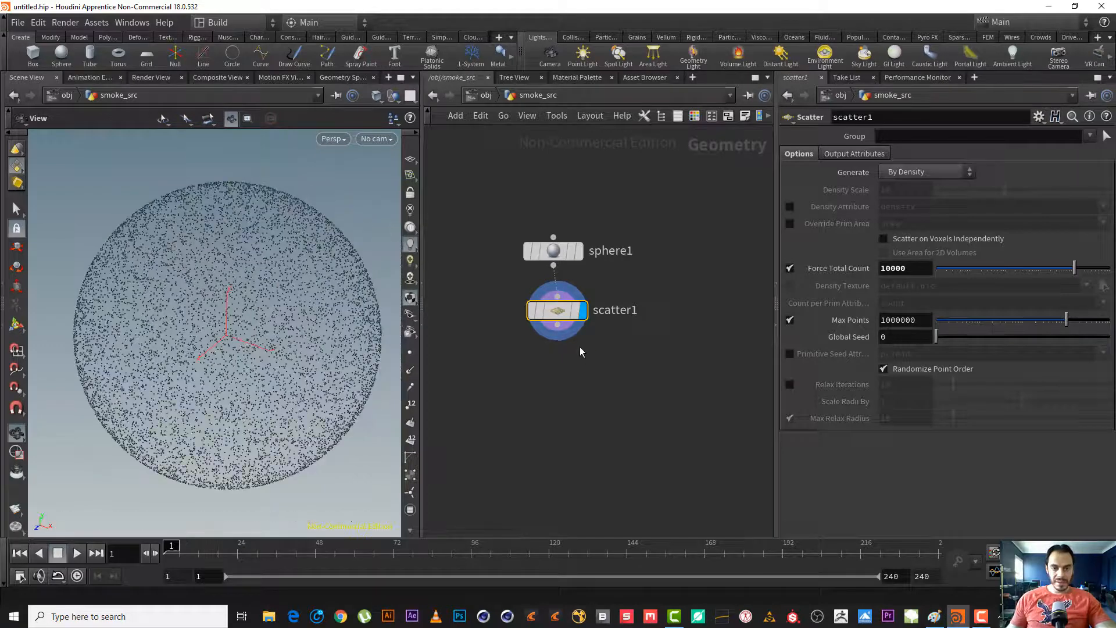
{"action": "middle_click_drag", "start_coordinate": [583, 349], "coordinate": [574, 294]}
{"action": "left_click", "coordinate": [561, 285]}
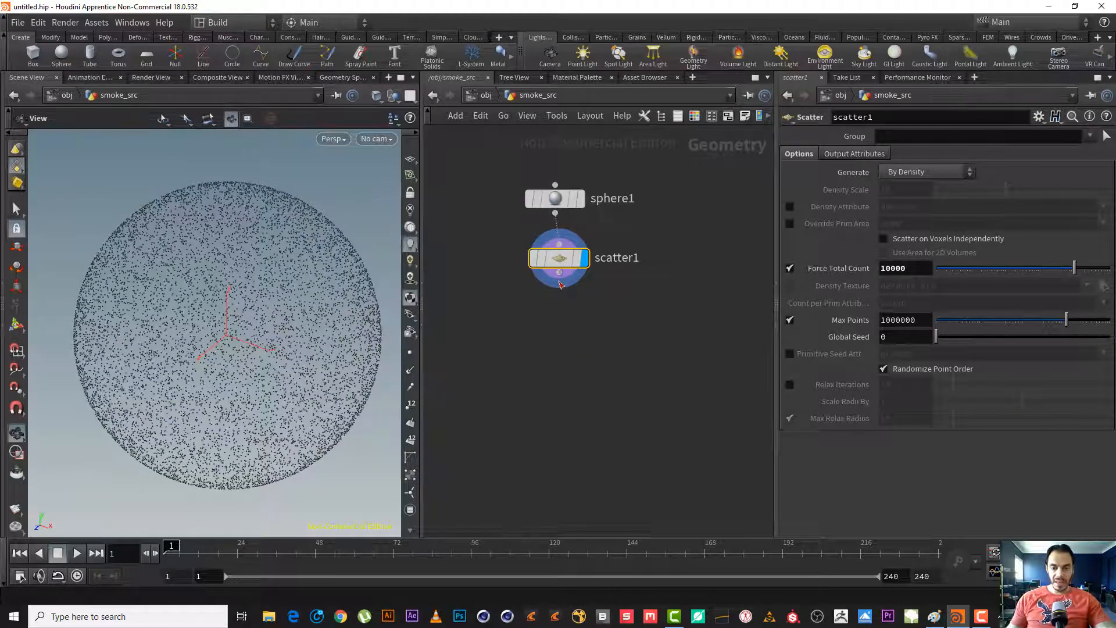
{"action": "left_click", "coordinate": [563, 361]}
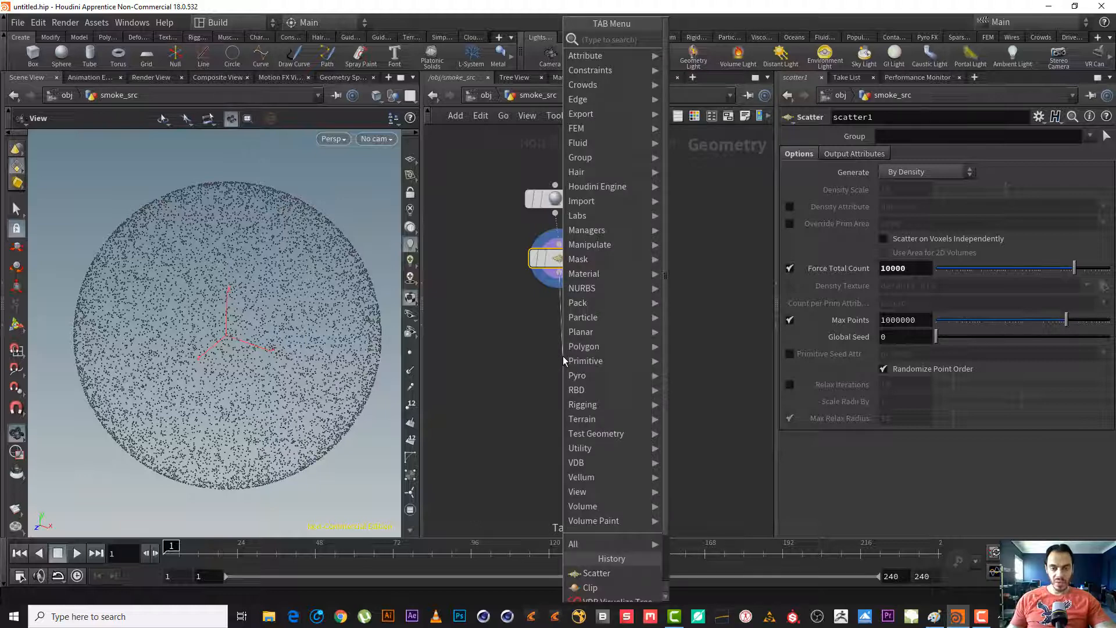
{"action": "left_click", "coordinate": [525, 348]}
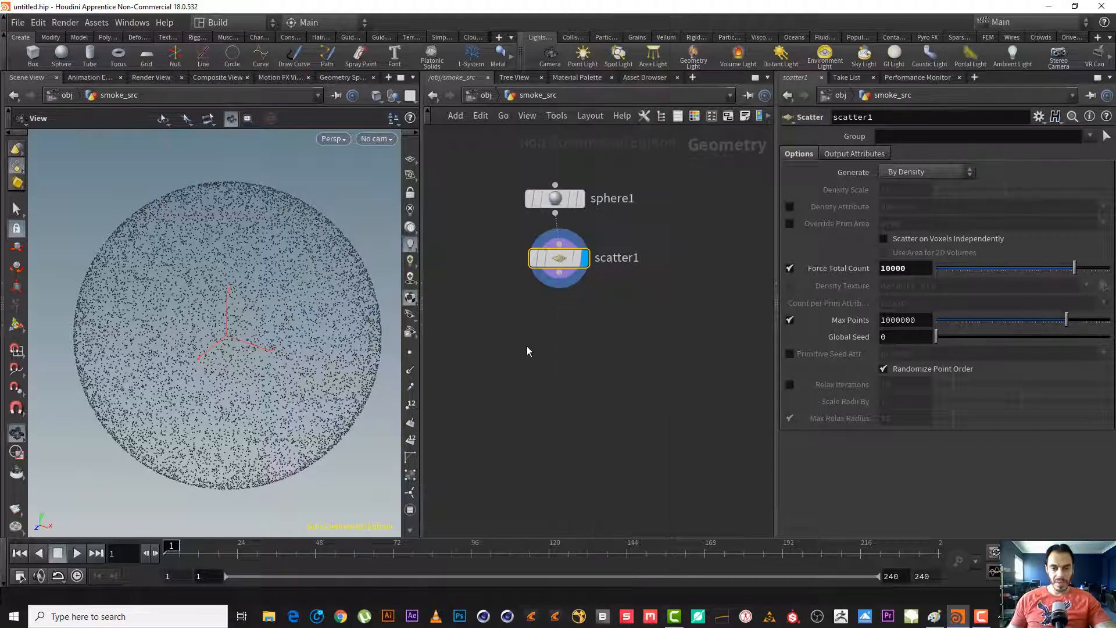
{"action": "left_click", "coordinate": [559, 274]}
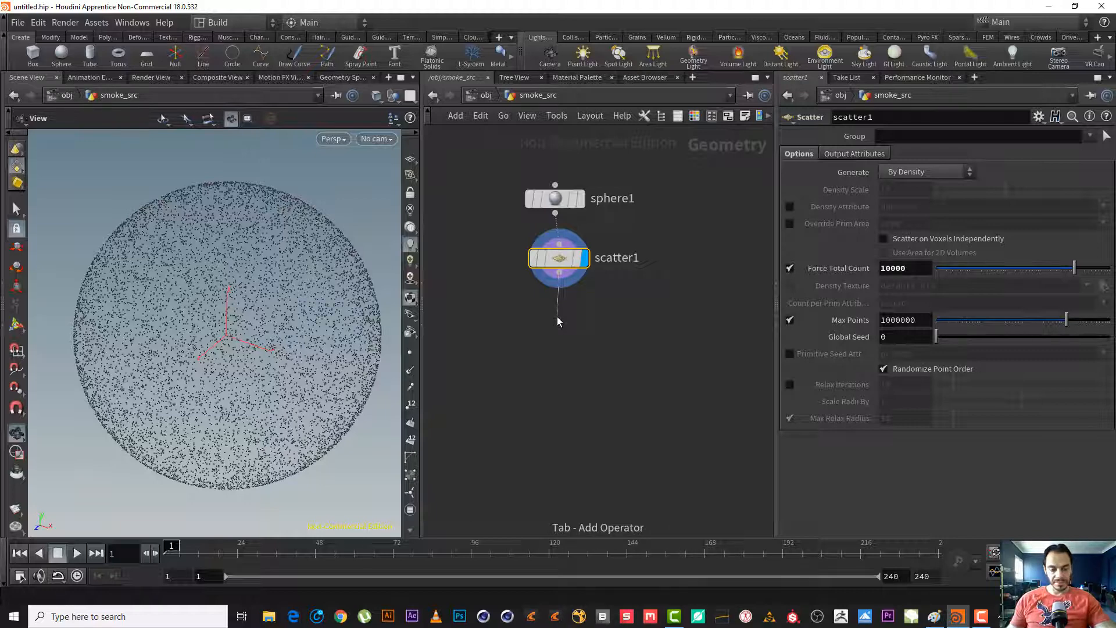
{"action": "key", "text": "Escape"}
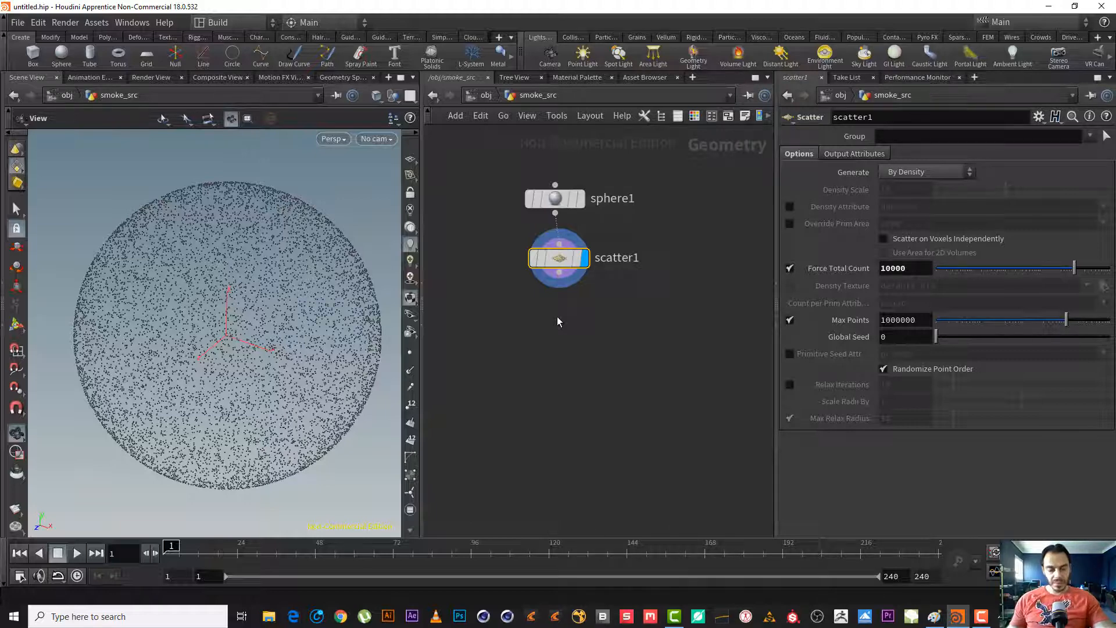
- Place an Attribute Create node below the Scatter node
{"action": "key", "text": "Tab"}
{"action": "type", "text": "att"}
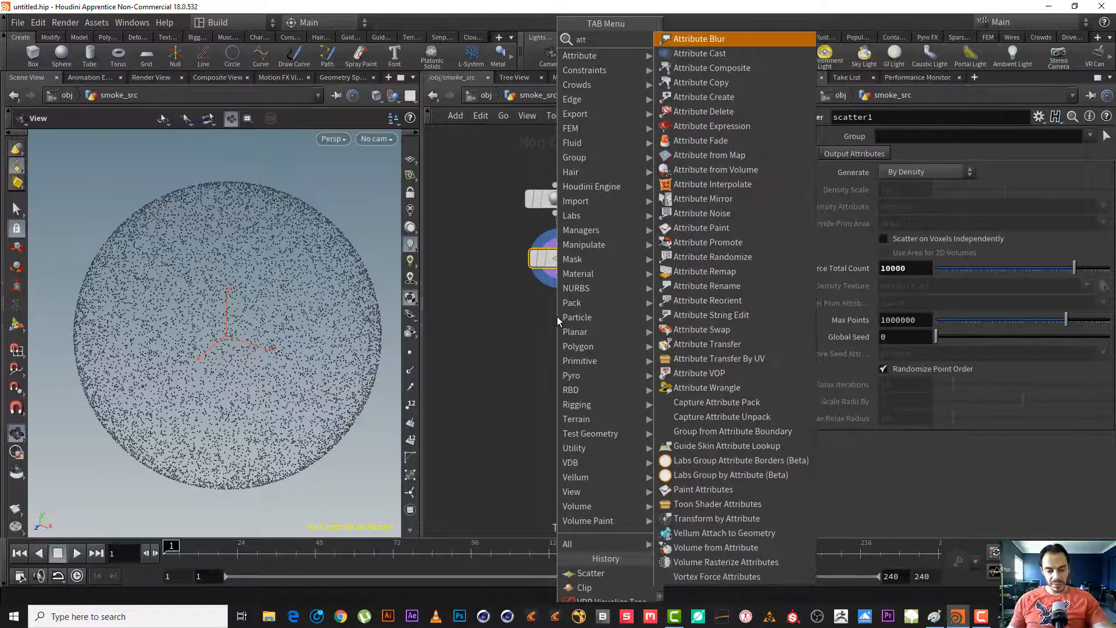
{"action": "type", "text": " rw"}
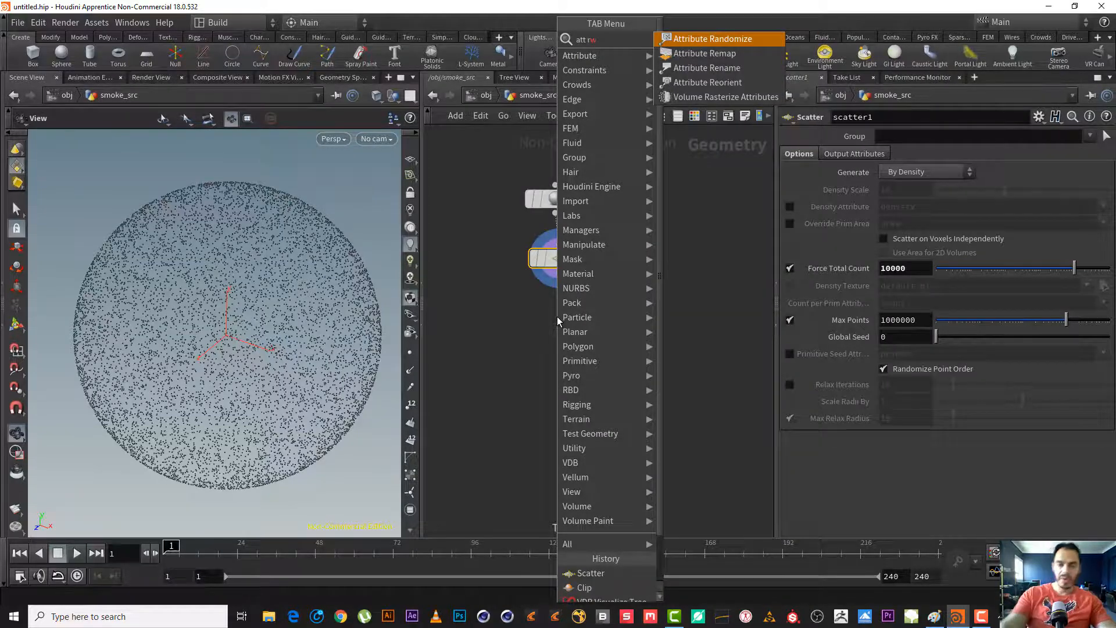
{"action": "key", "text": "BackSpace"}
{"action": "key", "text": "BackSpace"}
{"action": "key", "text": "BackSpace"}
{"action": "key", "text": "BackSpace"}
{"action": "key", "text": "BackSpace"}
{"action": "type", "text": "cr"}
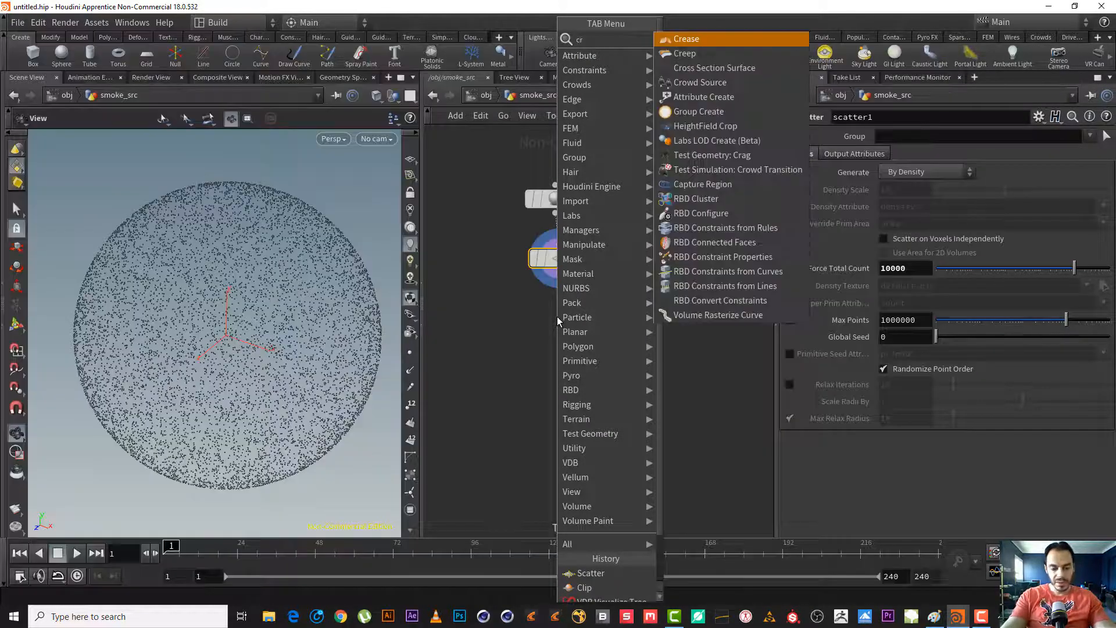
{"action": "type", "text": "ea at"}
{"action": "key", "text": "Return"}
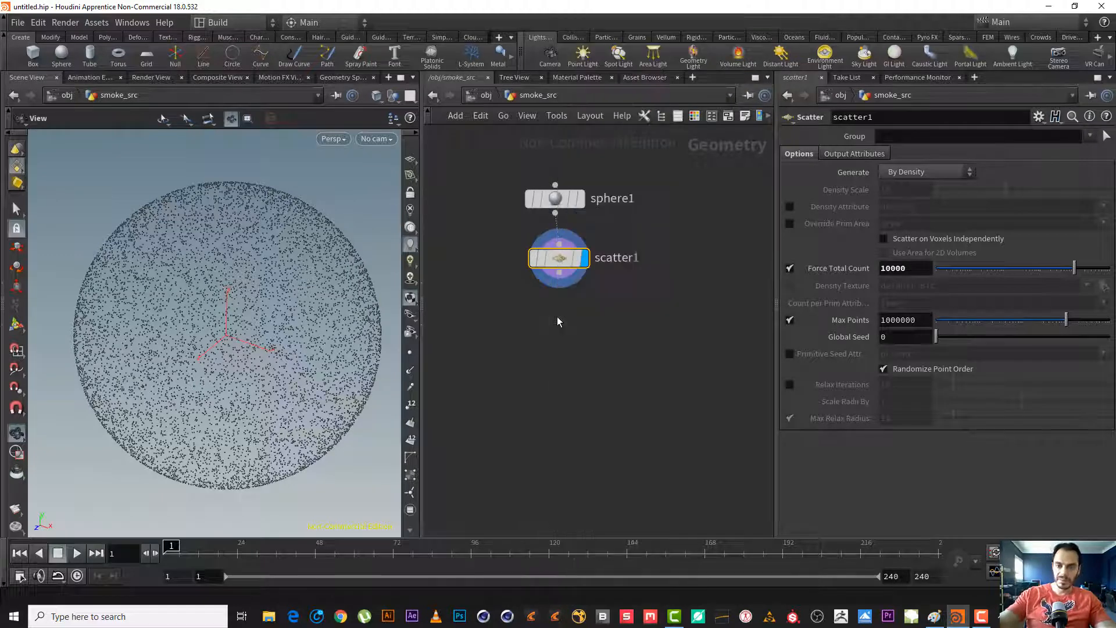
{"action": "left_click", "coordinate": [557, 322]}
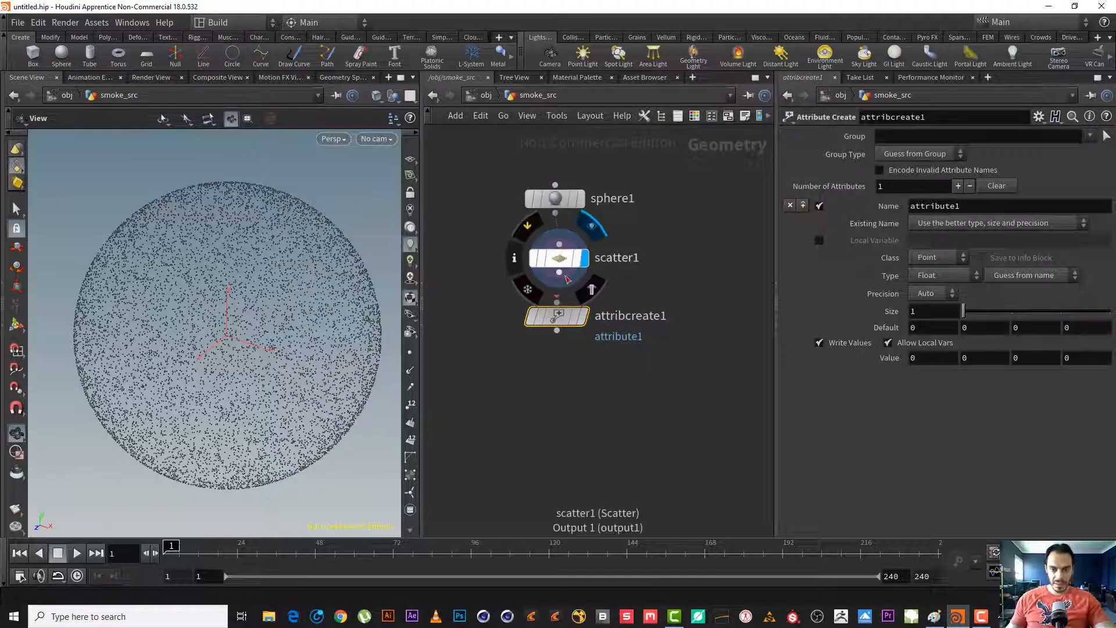
- Connect the Scatter node's output to the Attribute Create node and display the Attribute Create result
{"action": "left_click", "coordinate": [559, 273]}
{"action": "left_click", "coordinate": [557, 303]}
{"action": "left_click", "coordinate": [583, 316]}
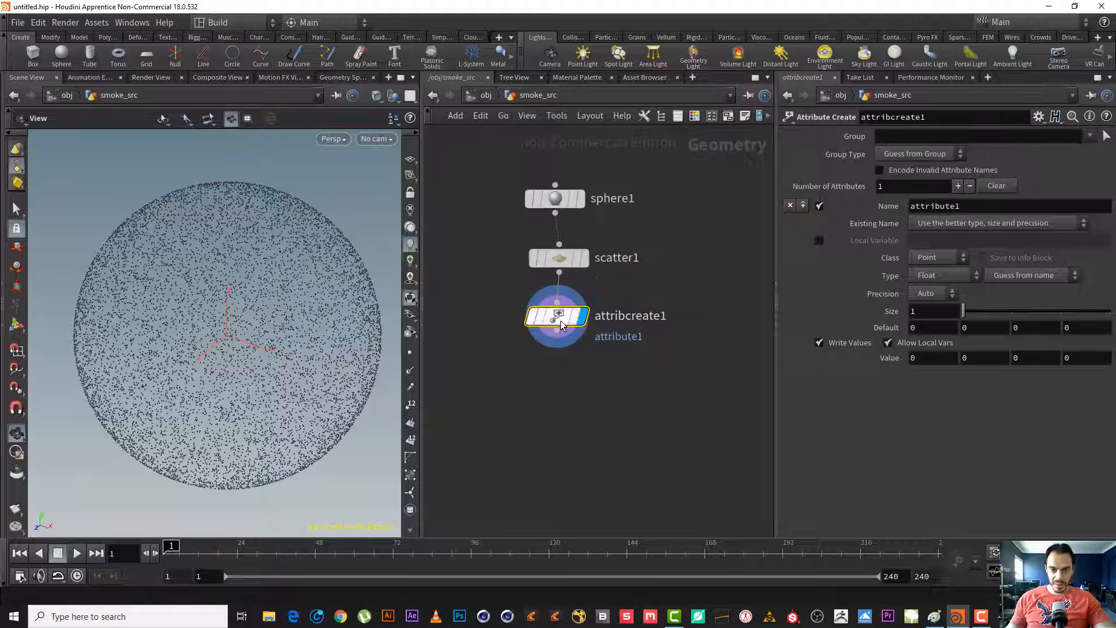
- Name the attribute made by the Attribute Create node density
{"action": "double_click", "coordinate": [930, 206]}
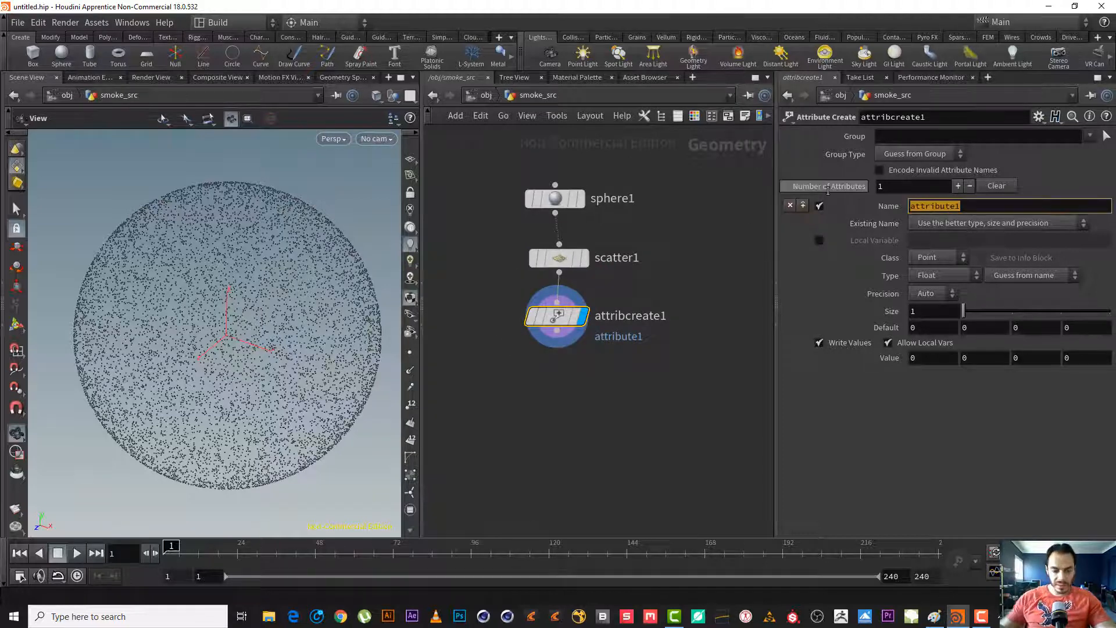
{"action": "type", "text": "density"}
{"action": "key", "text": "Return"}
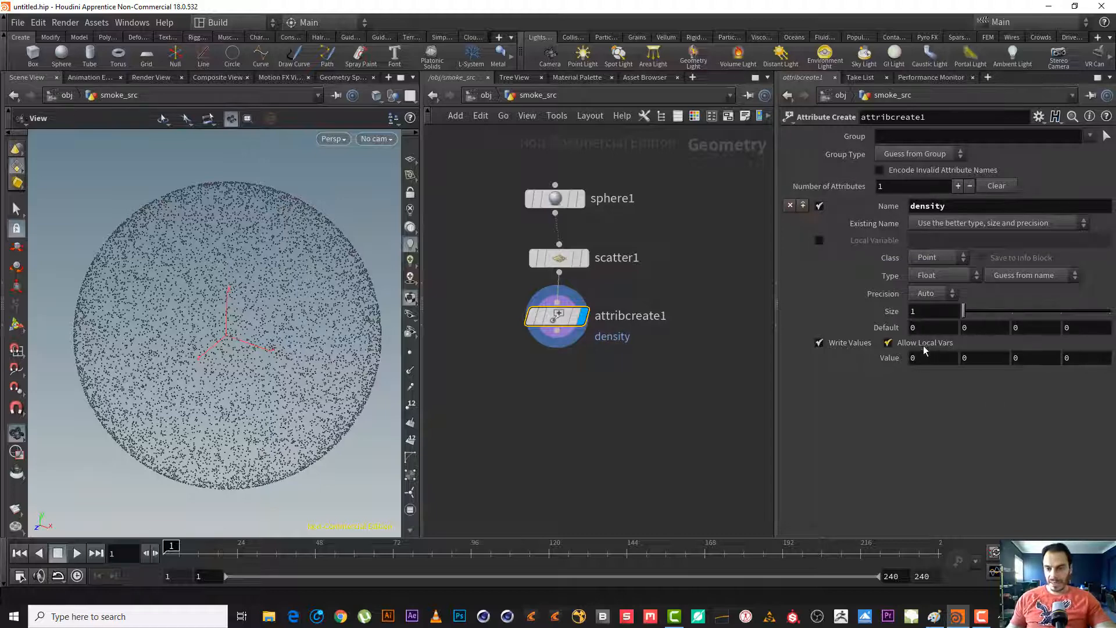
- Set the first Default and Value components of the density attribute to 1, and check the attribute in the node's info
{"action": "double_click", "coordinate": [926, 326]}
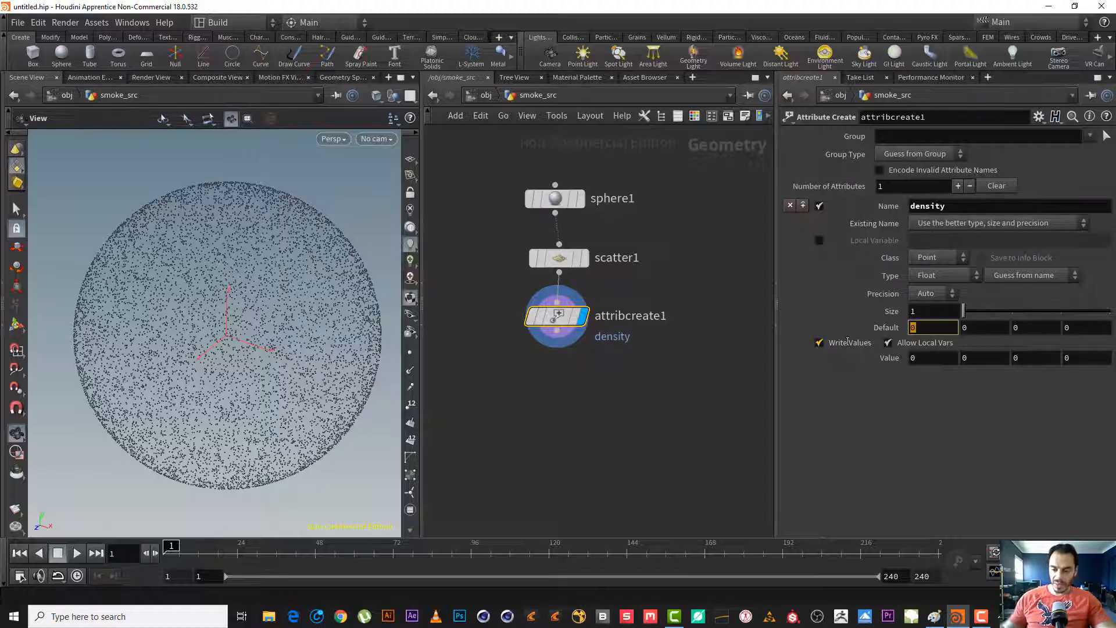
{"action": "type", "text": "1"}
{"action": "key", "text": "Return"}
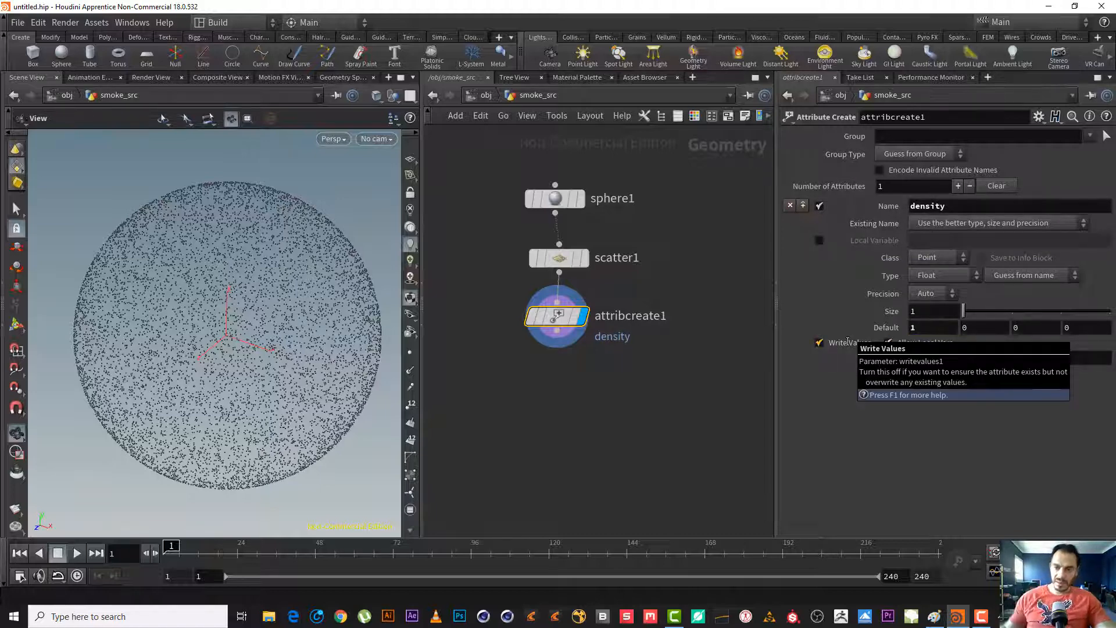
{"action": "type", "text": "1"}
{"action": "key", "text": "Return"}
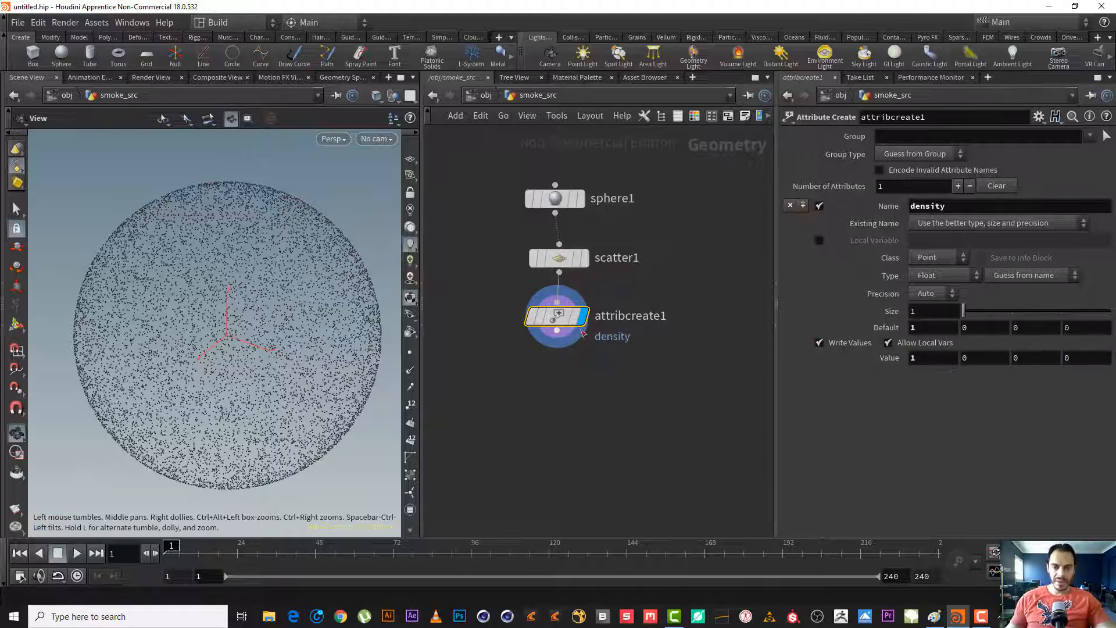
{"action": "left_click", "coordinate": [513, 317]}
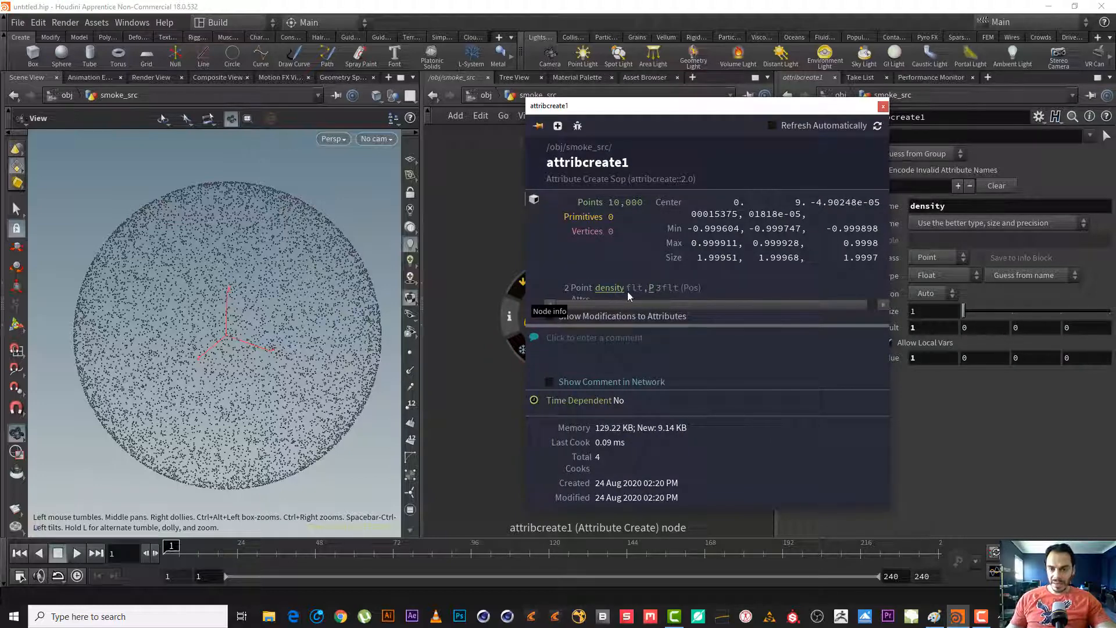
{"action": "left_click", "coordinate": [883, 108]}
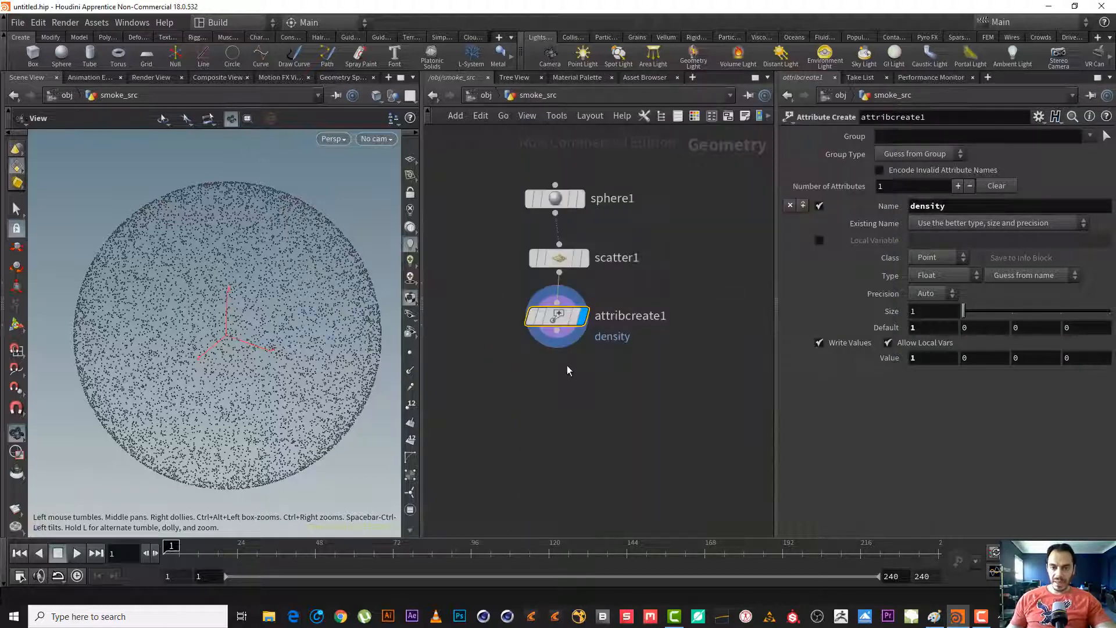
- Add a Volume Rasterize Attributes node fed by the Attribute Create node and display its result
{"action": "left_click", "coordinate": [558, 331]}
{"action": "key", "text": "Tab"}
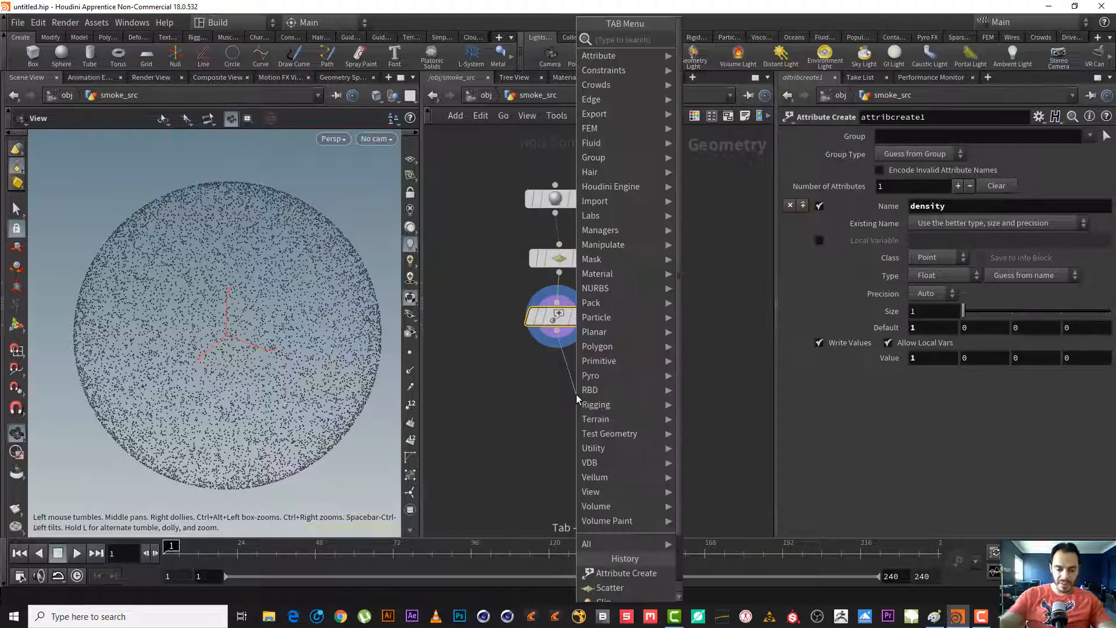
{"action": "type", "text": "vol at"}
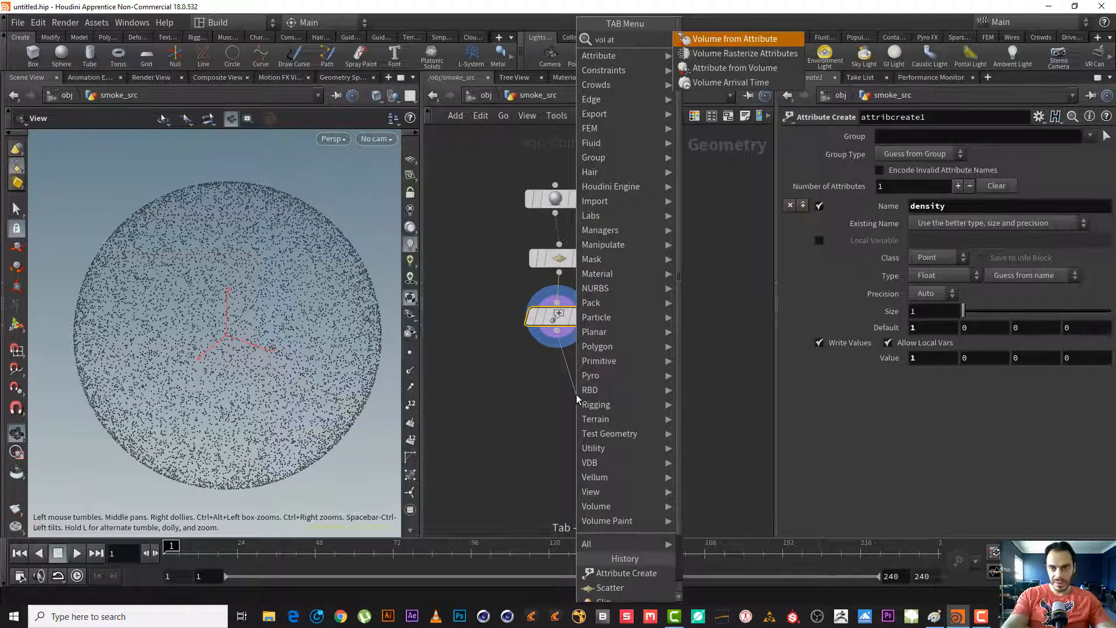
{"action": "key", "text": "Down"}
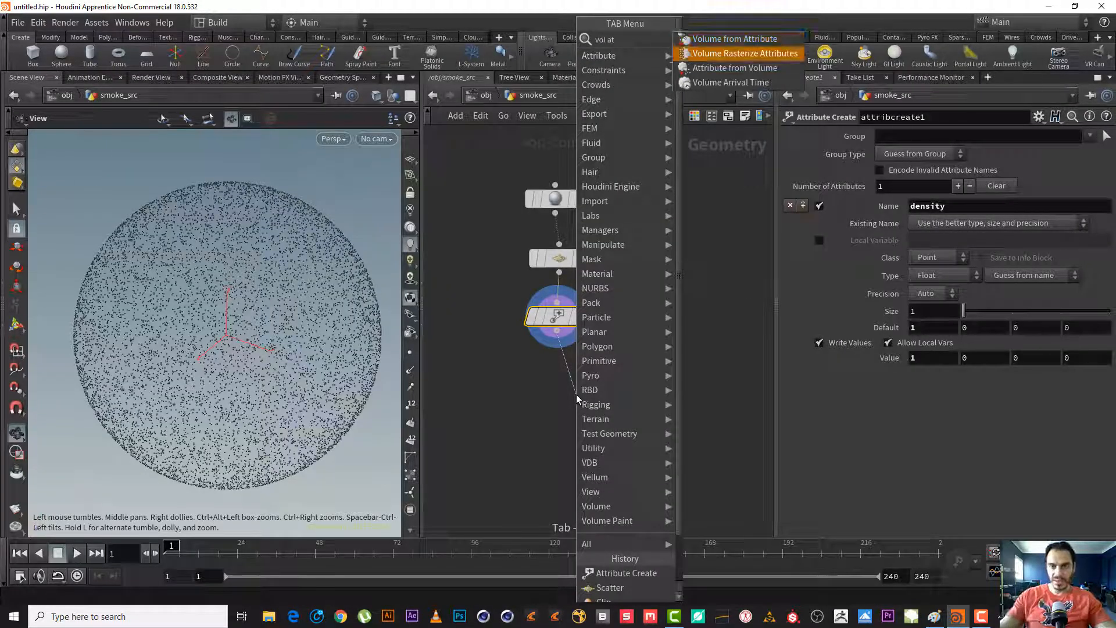
{"action": "key", "text": "Return"}
{"action": "left_click", "coordinate": [577, 394]}
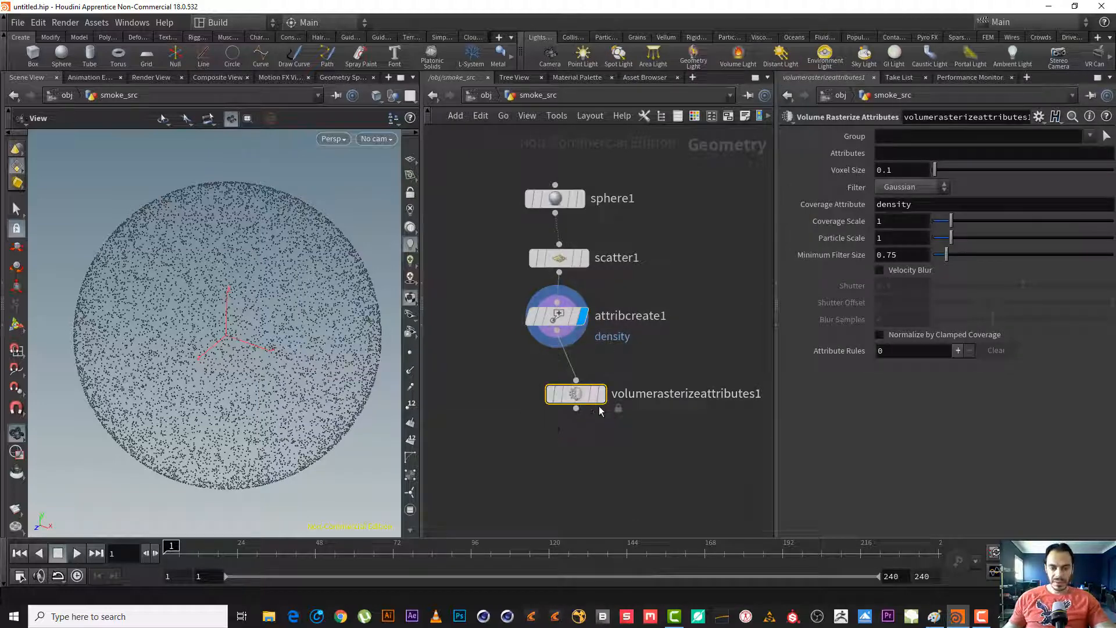
{"action": "left_click", "coordinate": [601, 395]}
- Set the Attributes parameter of the Volume Rasterize Attributes node to density, reusing the Coverage Attribute's text
{"action": "left_click", "coordinate": [909, 154]}
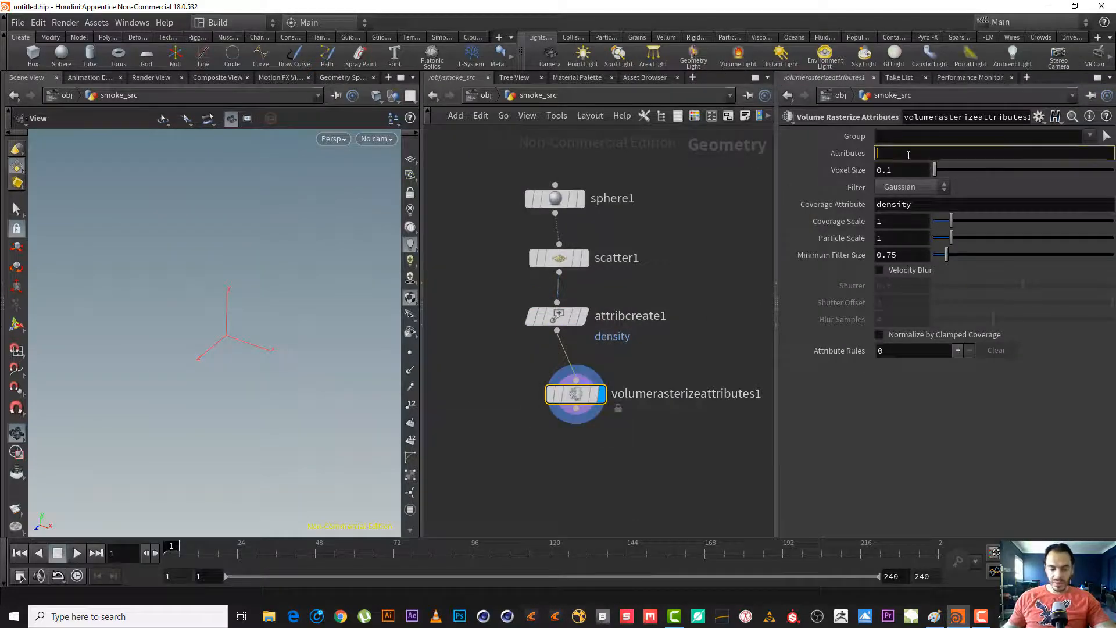
{"action": "type", "text": "desnity"}
{"action": "key", "text": "Return"}
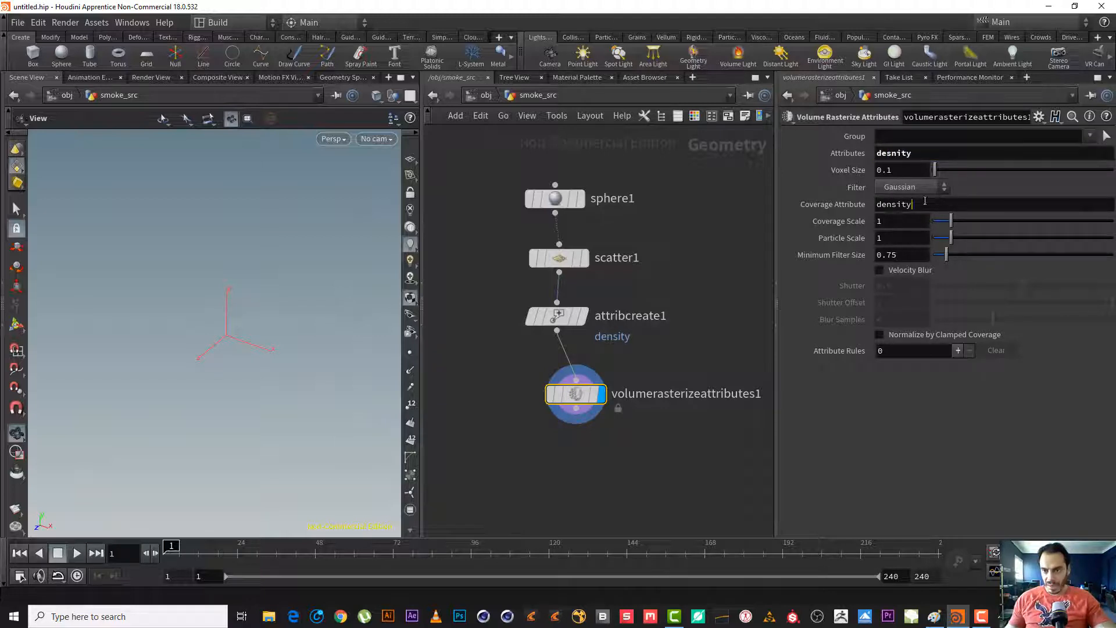
{"action": "left_click_drag", "start_coordinate": [926, 201], "coordinate": [857, 202]}
{"action": "key", "text": "ctrl+c"}
{"action": "left_click_drag", "start_coordinate": [924, 154], "coordinate": [826, 161]}
{"action": "key", "text": "ctrl+v"}
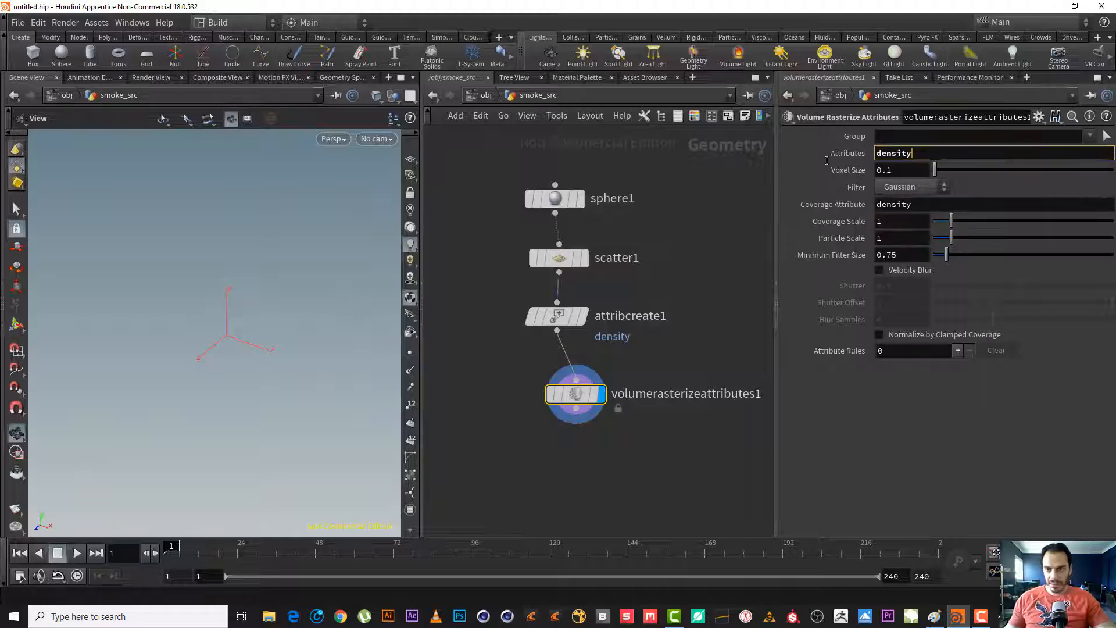
{"action": "key", "text": "Return"}
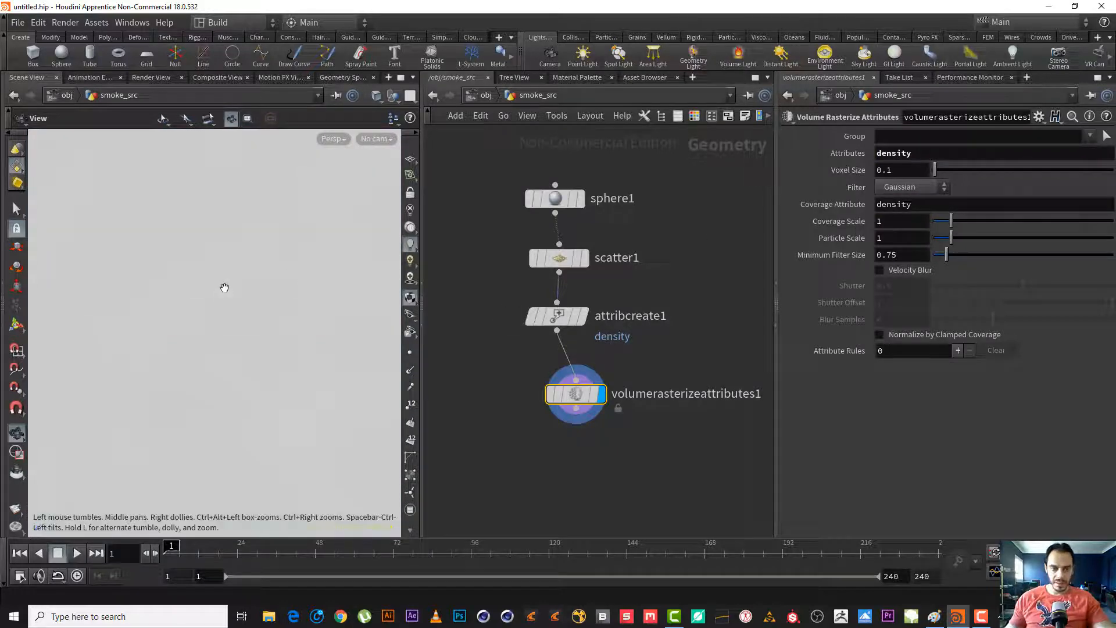
- Compare the displayed sphere geometry with the rasterized volume by switching the display between the Sphere and Volume Rasterize Attributes nodes
{"action": "left_click_drag", "start_coordinate": [160, 389], "coordinate": [150, 352]}
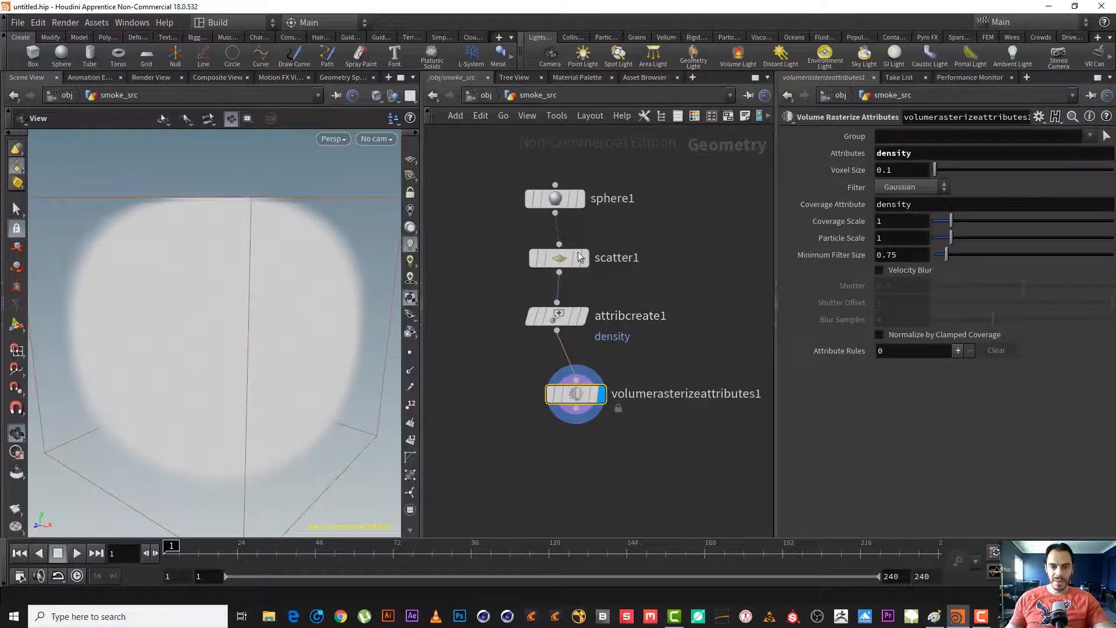
{"action": "left_click", "coordinate": [582, 198]}
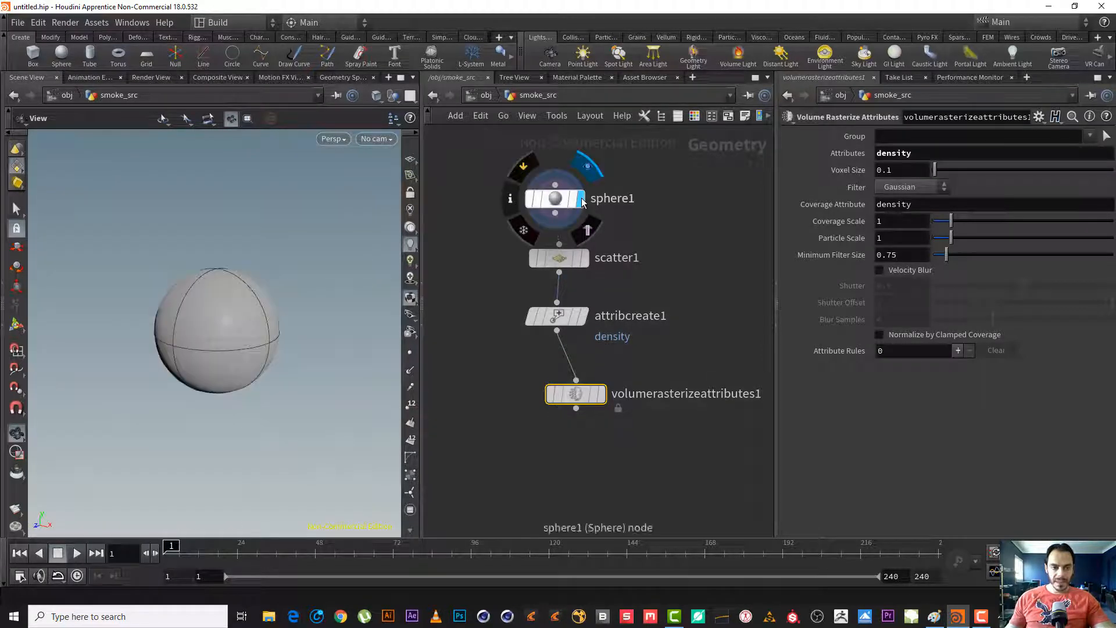
{"action": "left_click", "coordinate": [602, 393]}
{"action": "left_click", "coordinate": [581, 199]}
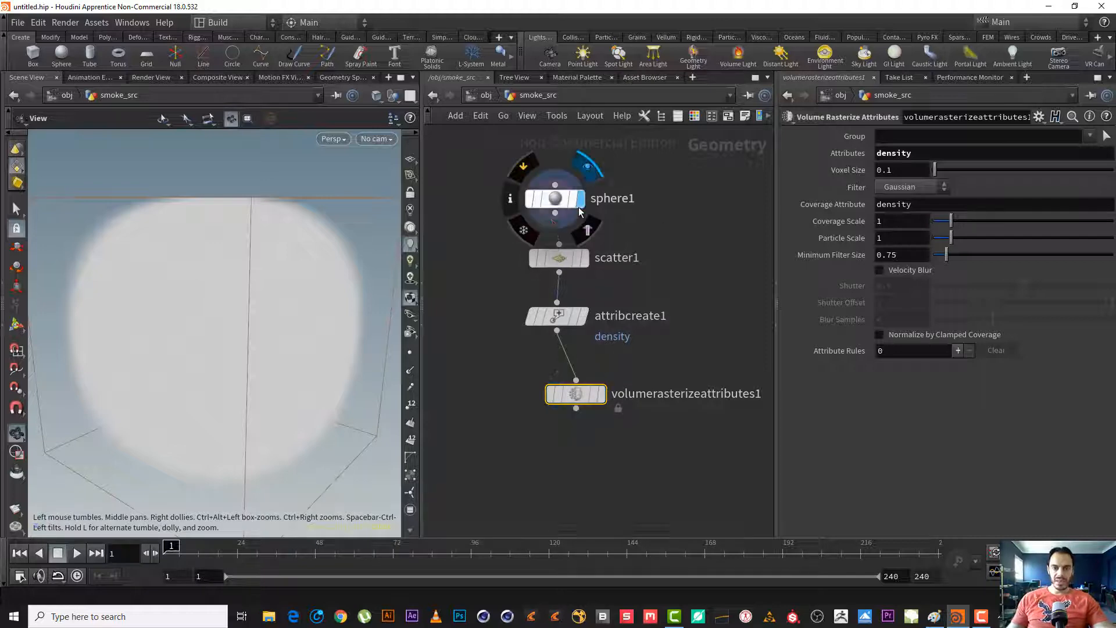
{"action": "left_click", "coordinate": [601, 394]}
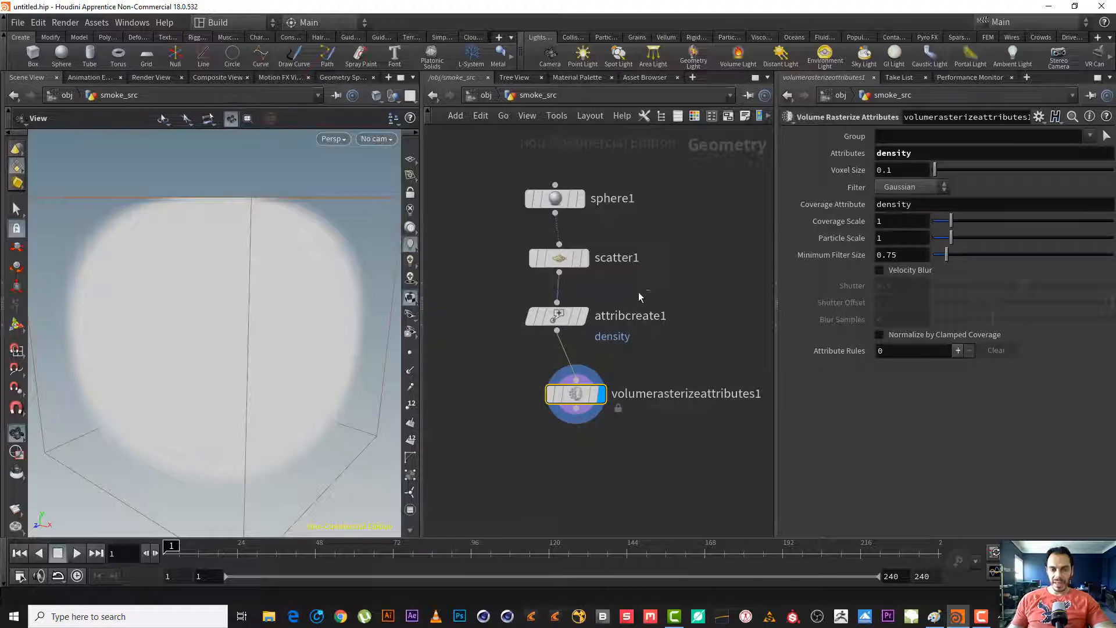
- Examine the node info of the Attribute Create node and of the Volume Rasterize Attributes node
{"action": "left_click_drag", "start_coordinate": [650, 290], "coordinate": [510, 235]}
{"action": "left_click", "coordinate": [549, 317]}
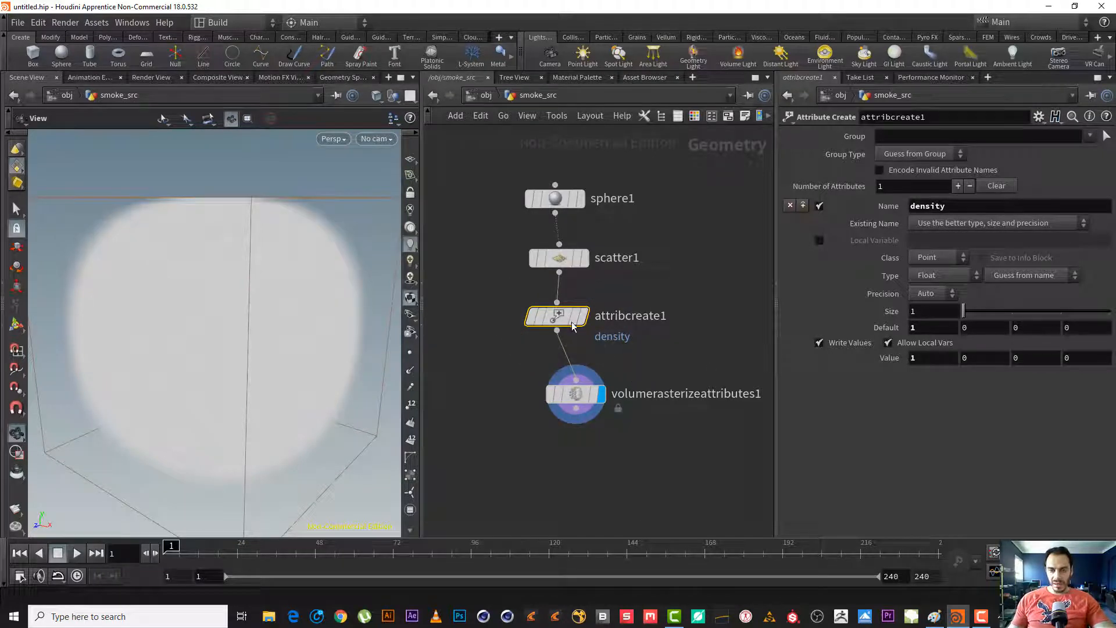
{"action": "left_click", "coordinate": [510, 317]}
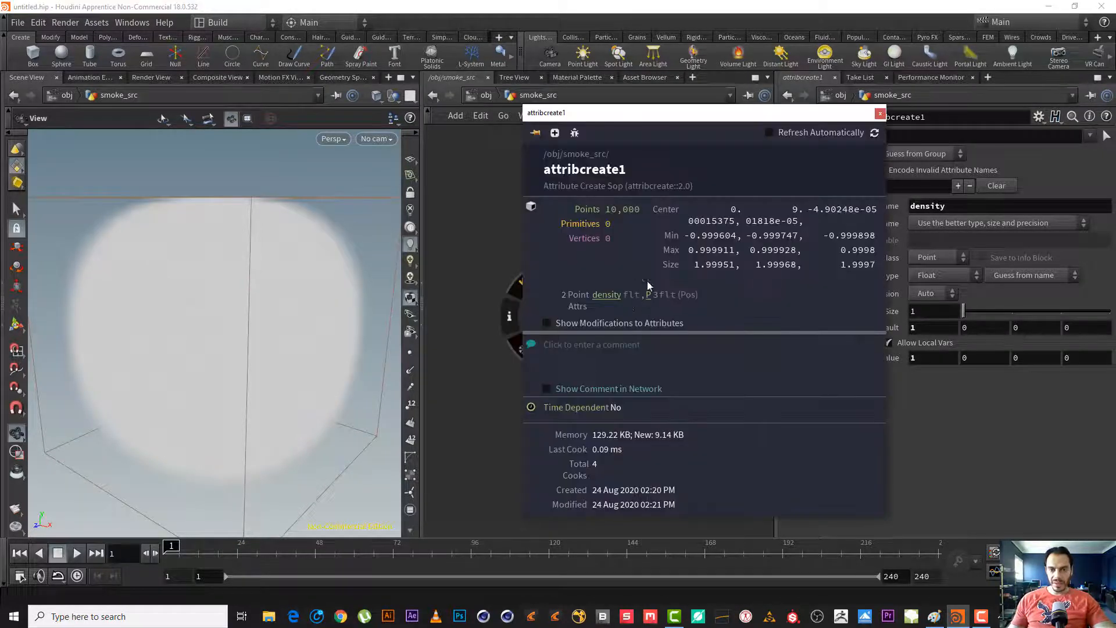
{"action": "left_click", "coordinate": [881, 114]}
{"action": "left_click", "coordinate": [593, 394]}
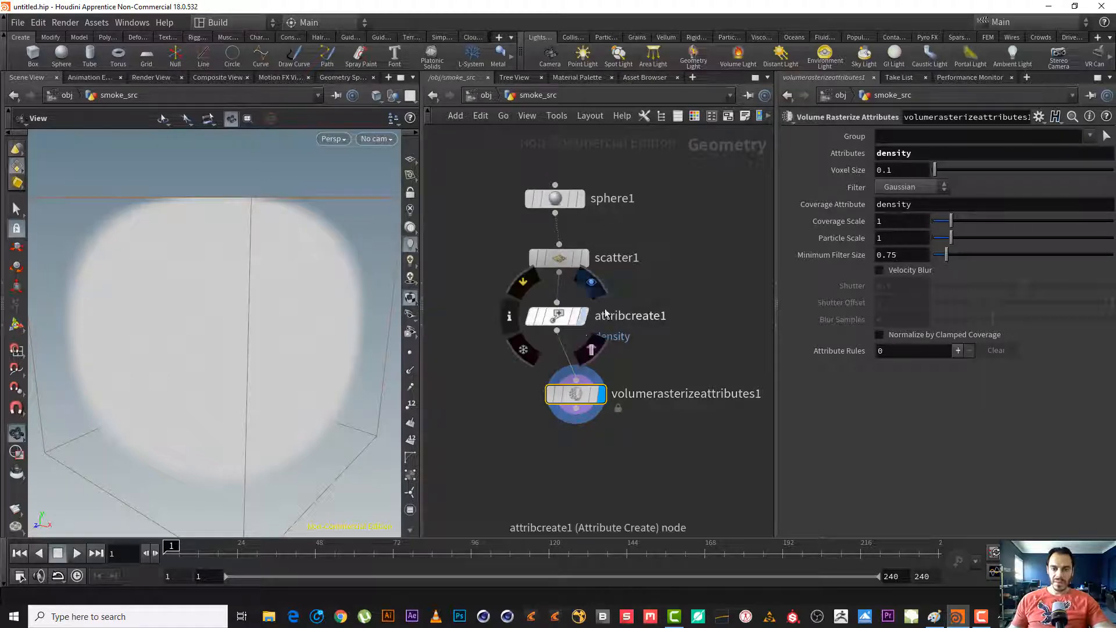
{"action": "mouse_move", "coordinate": [602, 398]}
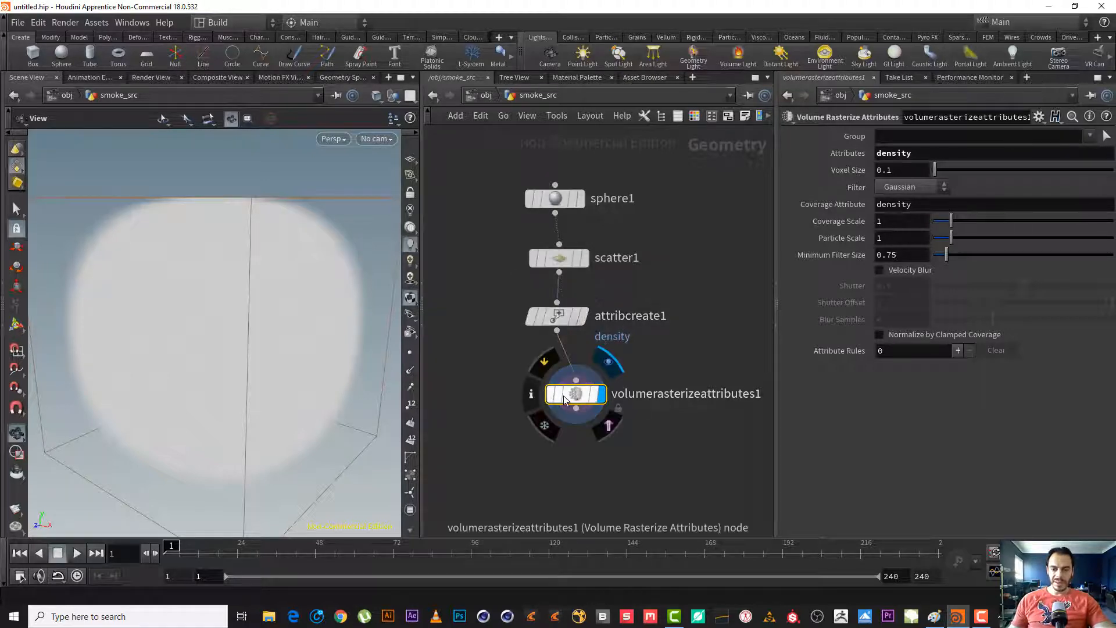
{"action": "left_click", "coordinate": [539, 398]}
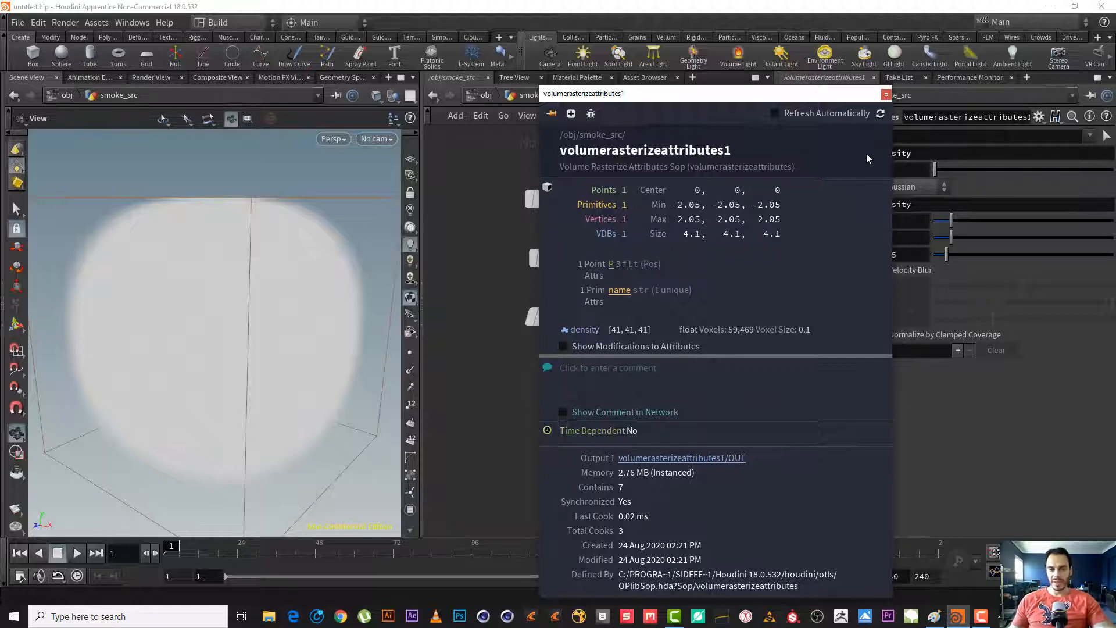
{"action": "left_click", "coordinate": [886, 94]}
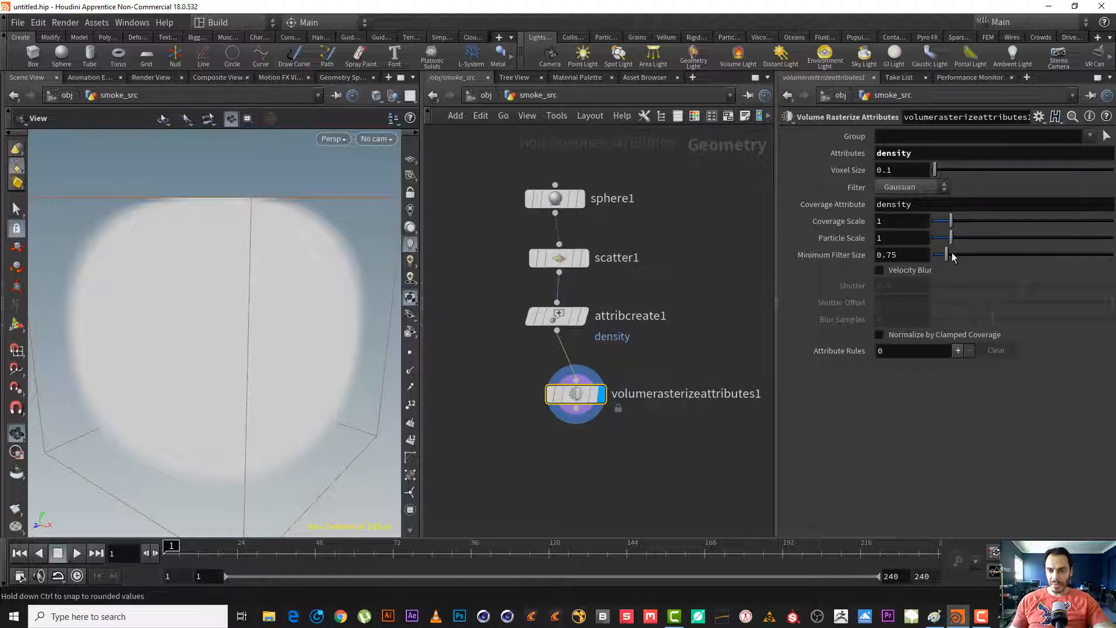
- Set the Volume Rasterize Attributes node's Particle Scale to 0.19 and its Minimum Filter Size to 0.13
{"action": "left_click_drag", "start_coordinate": [950, 240], "coordinate": [935, 243]}
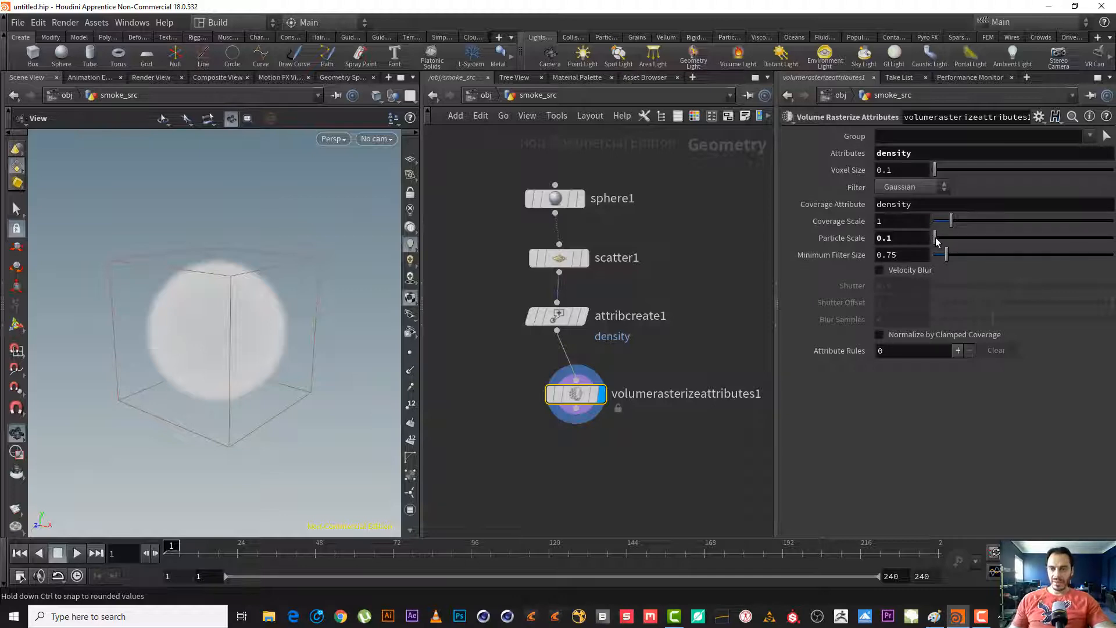
{"action": "mouse_move", "coordinate": [936, 239]}
{"action": "left_mouse_down"}
{"action": "mouse_move", "coordinate": [933, 255]}
{"action": "mouse_move", "coordinate": [935, 233]}
{"action": "left_mouse_up"}
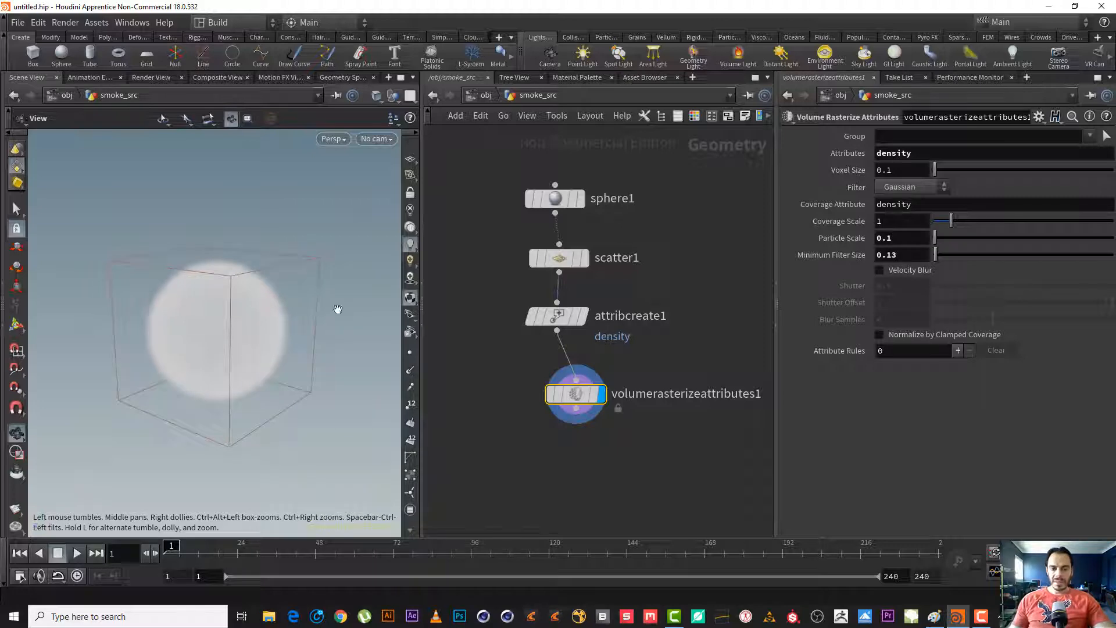
{"action": "left_click_drag", "start_coordinate": [941, 238], "coordinate": [937, 244]}
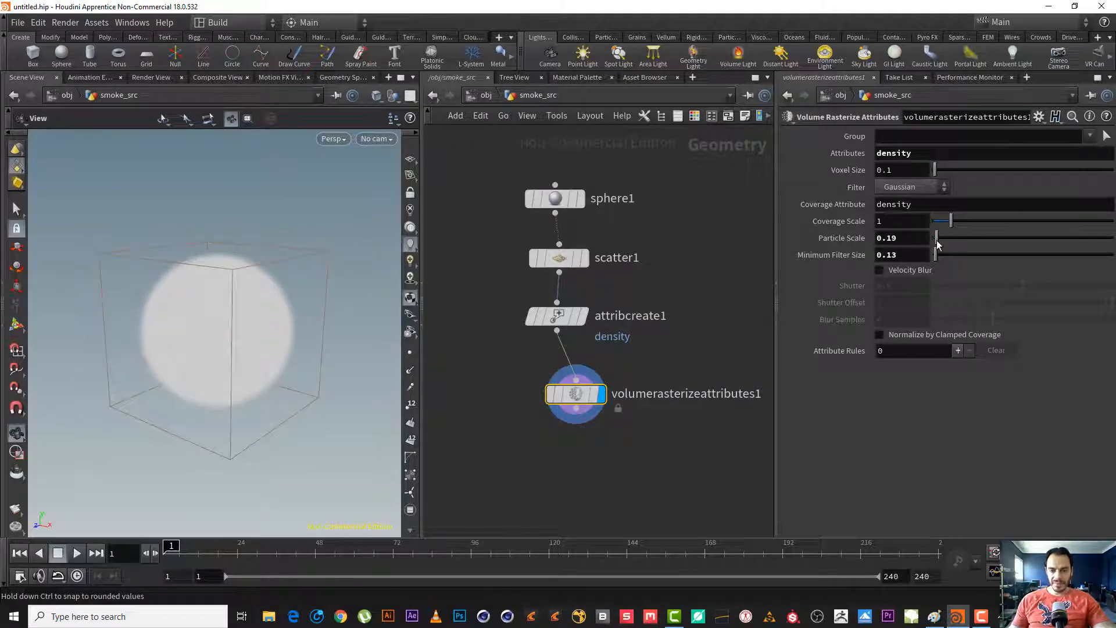
- Switch to Paint and start a new blank picture without saving the existing sketch
{"action": "left_click", "coordinate": [935, 616]}
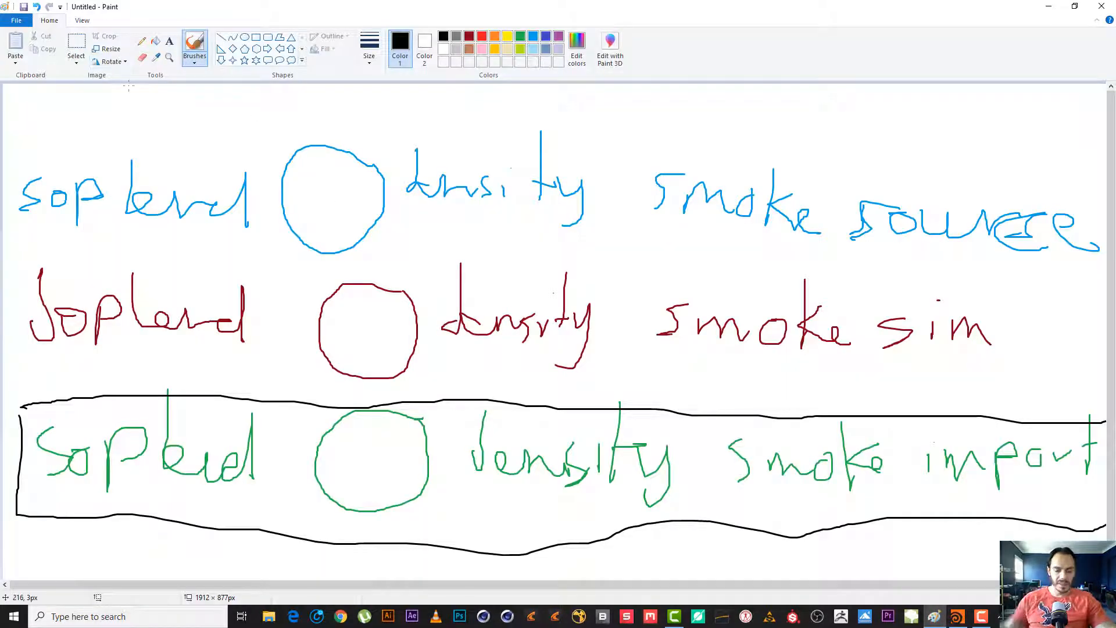
{"action": "key", "text": "ctrl+n"}
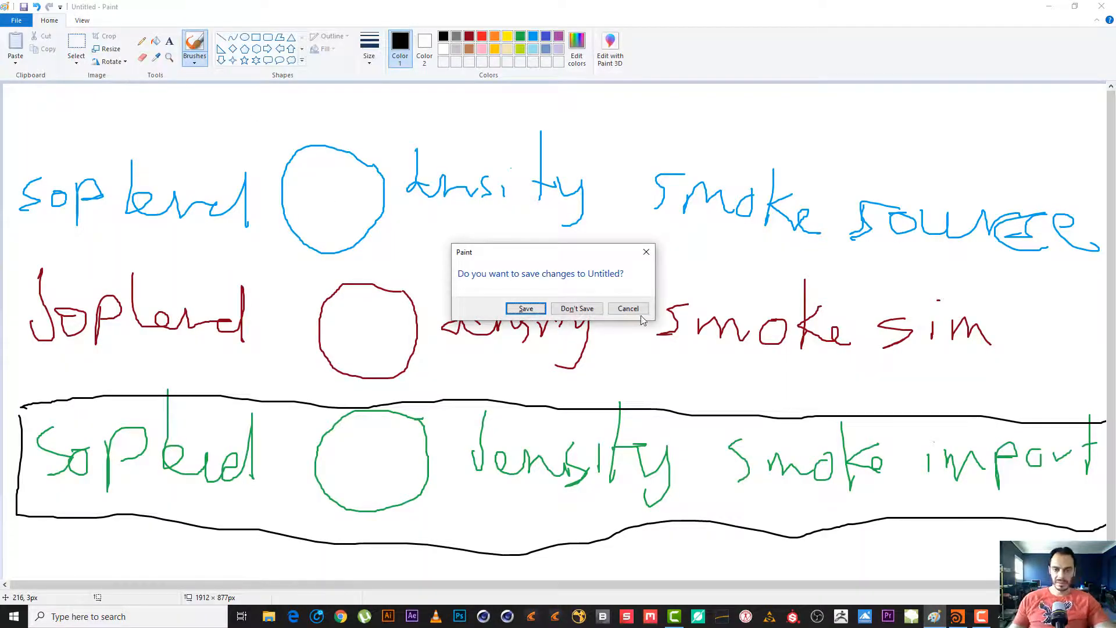
{"action": "left_click", "coordinate": [576, 309]}
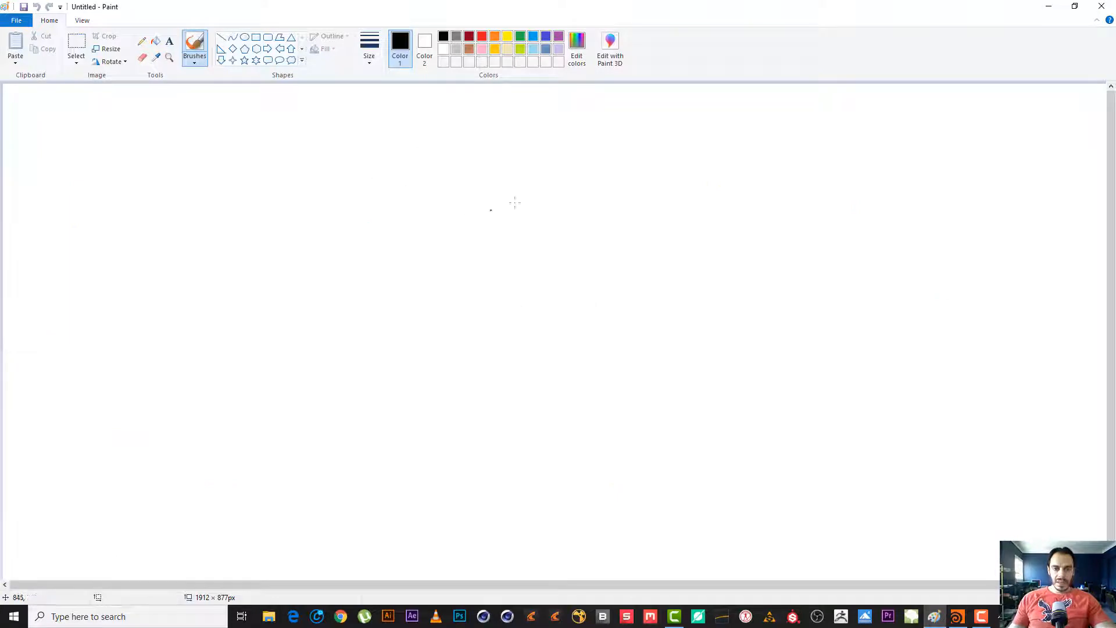
{"action": "mouse_move", "coordinate": [521, 197]}
{"action": "left_mouse_down"}
{"action": "mouse_move", "coordinate": [462, 188]}
{"action": "mouse_move", "coordinate": [391, 239]}
{"action": "mouse_move", "coordinate": [461, 323]}
{"action": "left_mouse_up"}
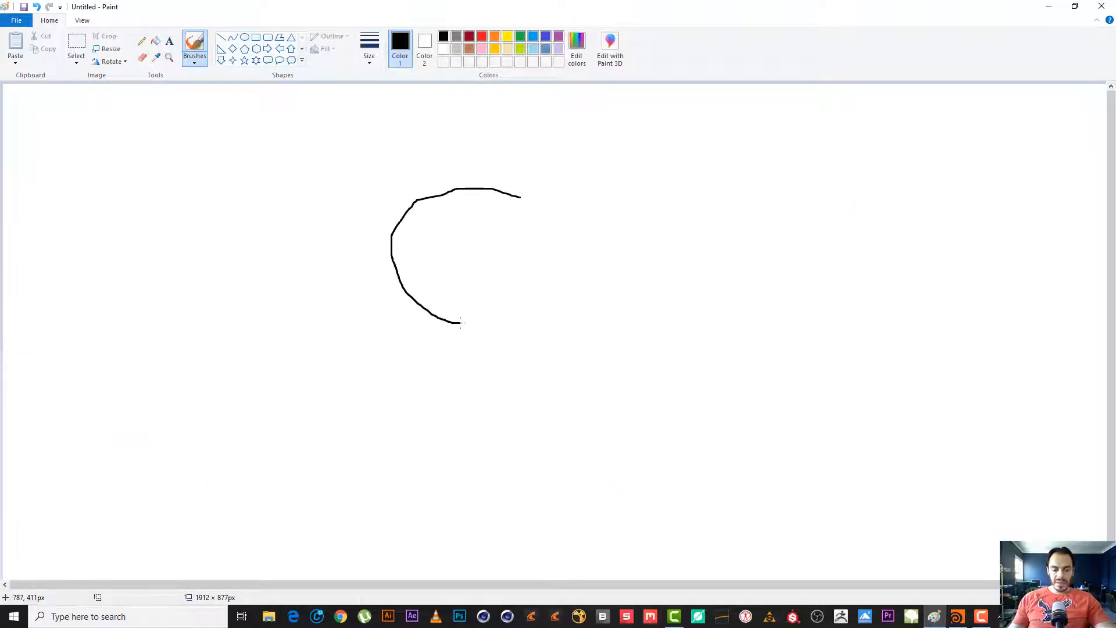
{"action": "key", "text": "ctrl+z"}
{"action": "key", "text": "ctrl+z"}
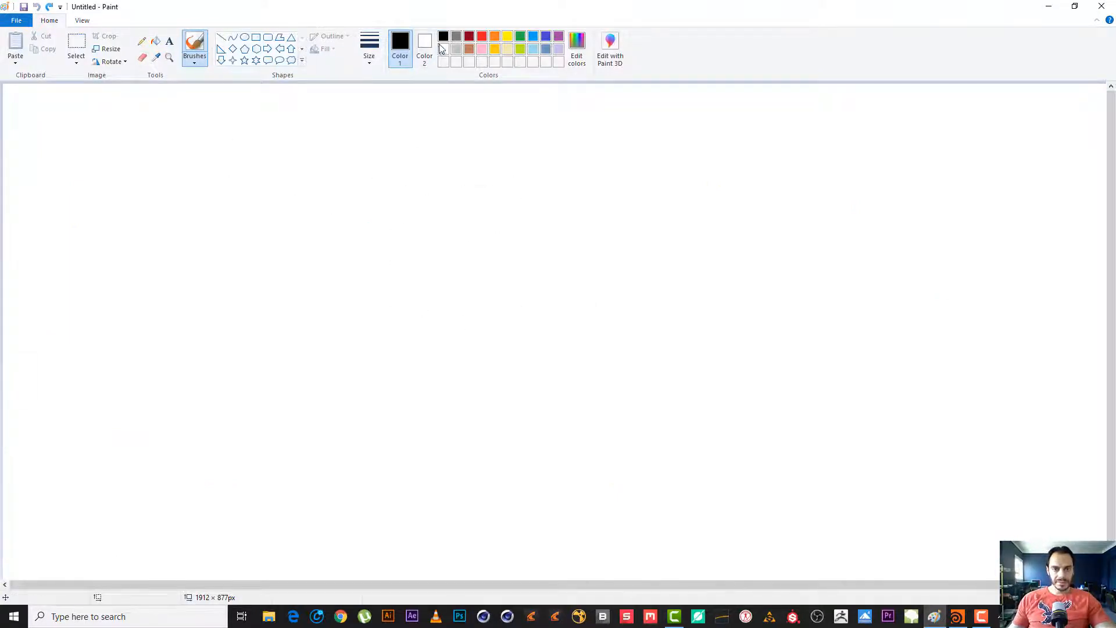
- Draw a solid black circle on the canvas and a dashed gray circle beside it
{"action": "mouse_move", "coordinate": [150, 201]}
{"action": "left_mouse_down"}
{"action": "mouse_move", "coordinate": [80, 285]}
{"action": "mouse_move", "coordinate": [201, 295]}
{"action": "mouse_move", "coordinate": [154, 197]}
{"action": "mouse_move", "coordinate": [141, 197]}
{"action": "left_mouse_up"}
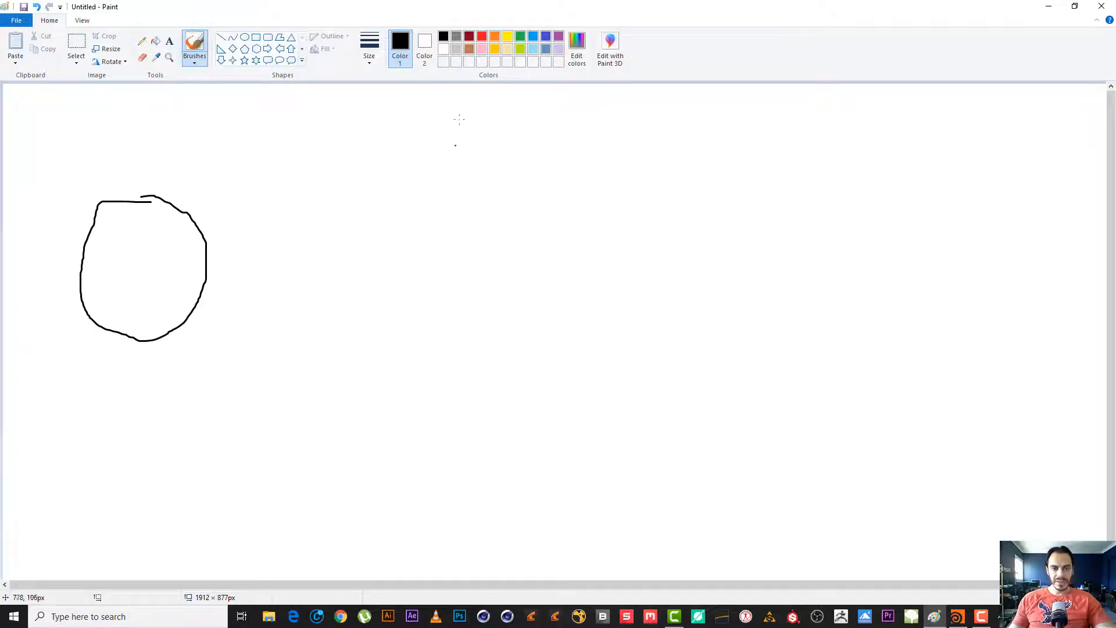
{"action": "left_click", "coordinate": [457, 36]}
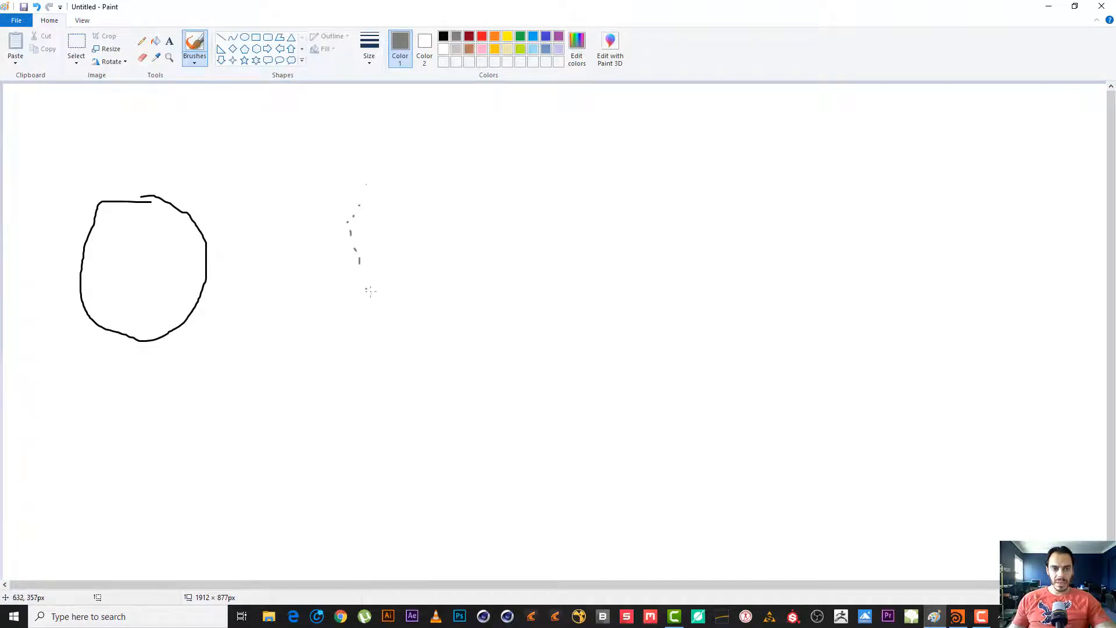
{"action": "mouse_move", "coordinate": [370, 290]}
{"action": "left_mouse_down"}
{"action": "mouse_move", "coordinate": [401, 311]}
{"action": "mouse_move", "coordinate": [458, 318]}
{"action": "left_mouse_up"}
{"action": "mouse_move", "coordinate": [498, 278]}
{"action": "left_mouse_down"}
{"action": "mouse_move", "coordinate": [483, 213]}
{"action": "mouse_move", "coordinate": [387, 192]}
{"action": "mouse_move", "coordinate": [349, 227]}
{"action": "left_mouse_up"}
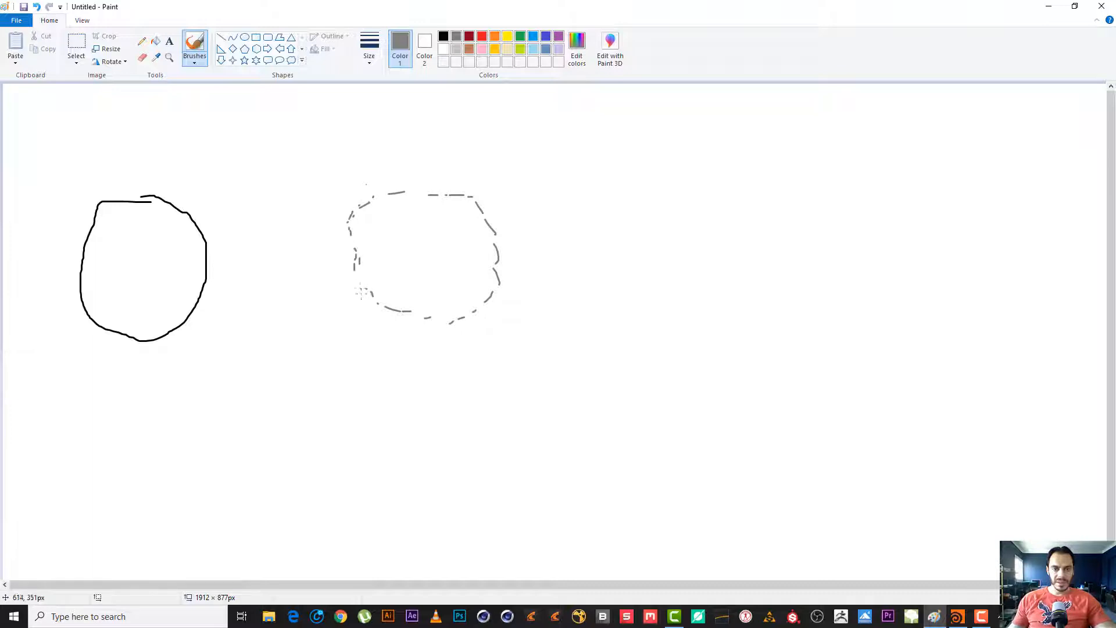
{"action": "mouse_move", "coordinate": [361, 293]}
{"action": "left_mouse_down"}
{"action": "mouse_move", "coordinate": [428, 349]}
{"action": "mouse_move", "coordinate": [498, 302]}
{"action": "mouse_move", "coordinate": [507, 251]}
{"action": "left_mouse_up"}
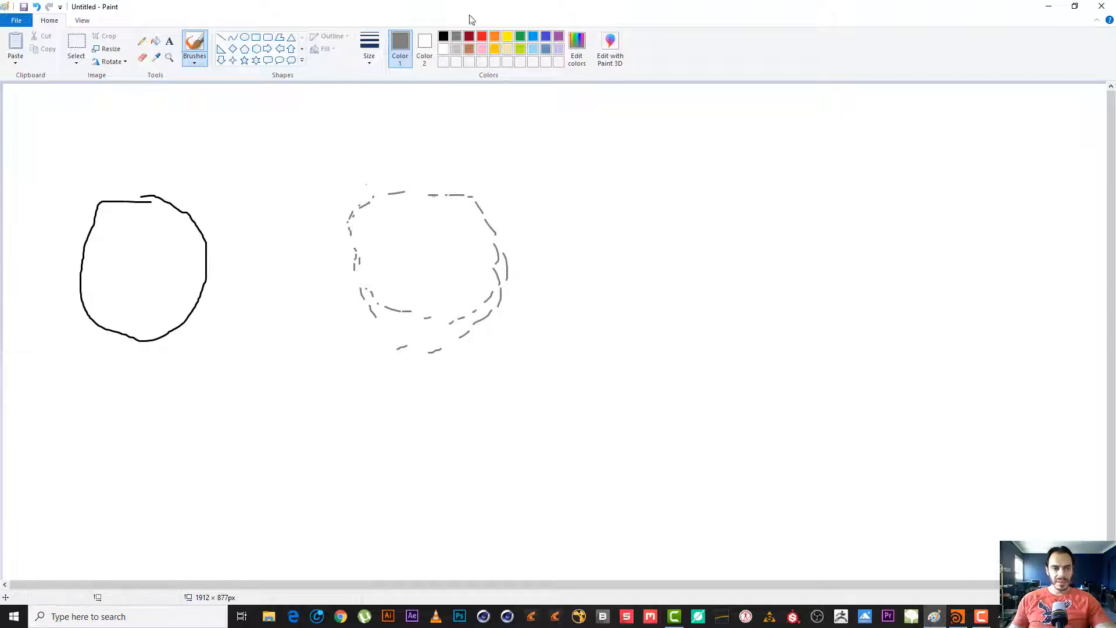
- Handwrite the labels "geo" above the solid circle and "scatter" above the dashed circle in black
{"action": "left_click", "coordinate": [444, 36]}
{"action": "mouse_move", "coordinate": [150, 125]}
{"action": "left_mouse_down"}
{"action": "mouse_move", "coordinate": [155, 146]}
{"action": "mouse_move", "coordinate": [224, 146]}
{"action": "mouse_move", "coordinate": [219, 135]}
{"action": "left_mouse_up"}
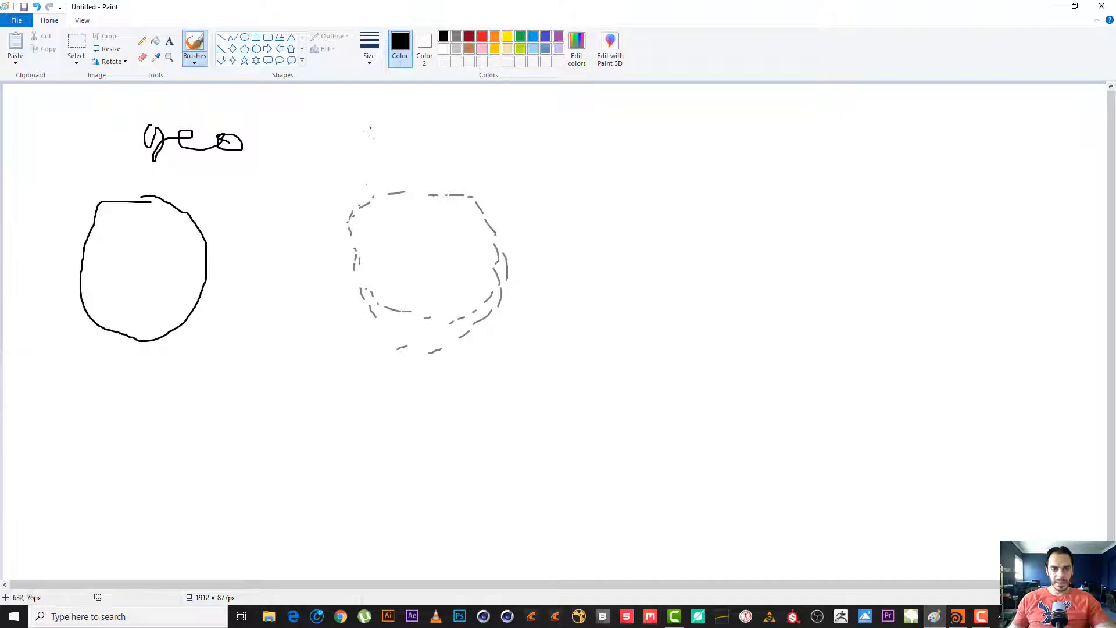
{"action": "mouse_move", "coordinate": [368, 131]}
{"action": "left_mouse_down"}
{"action": "mouse_move", "coordinate": [356, 148]}
{"action": "mouse_move", "coordinate": [414, 154]}
{"action": "mouse_move", "coordinate": [430, 132]}
{"action": "mouse_move", "coordinate": [459, 155]}
{"action": "mouse_move", "coordinate": [470, 137]}
{"action": "left_mouse_up"}
{"action": "mouse_move", "coordinate": [480, 148]}
{"action": "left_mouse_down"}
{"action": "mouse_move", "coordinate": [492, 139]}
{"action": "mouse_move", "coordinate": [499, 153]}
{"action": "left_mouse_up"}
{"action": "left_click_drag", "start_coordinate": [503, 158], "coordinate": [526, 135]}
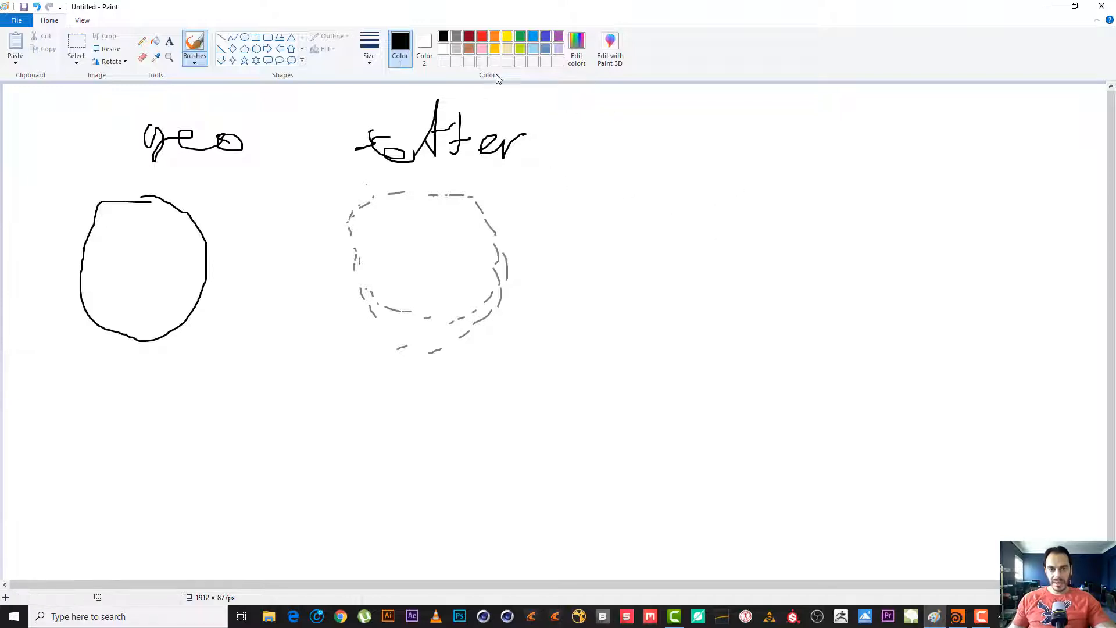
- Draw a third, dashed gray circle beside the other two and handwrite "VDB volume" above it
{"action": "left_click", "coordinate": [457, 37]}
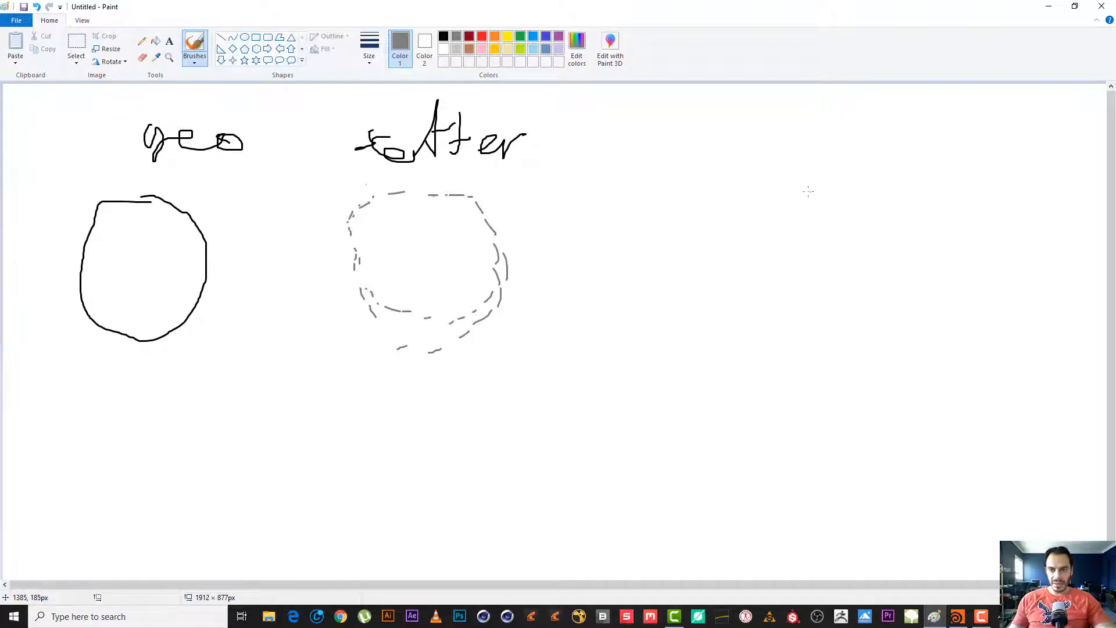
{"action": "left_click_drag", "start_coordinate": [797, 187], "coordinate": [754, 212]}
{"action": "mouse_move", "coordinate": [746, 261]}
{"action": "left_mouse_down"}
{"action": "mouse_move", "coordinate": [782, 300]}
{"action": "mouse_move", "coordinate": [870, 295]}
{"action": "mouse_move", "coordinate": [861, 207]}
{"action": "mouse_move", "coordinate": [780, 191]}
{"action": "left_mouse_up"}
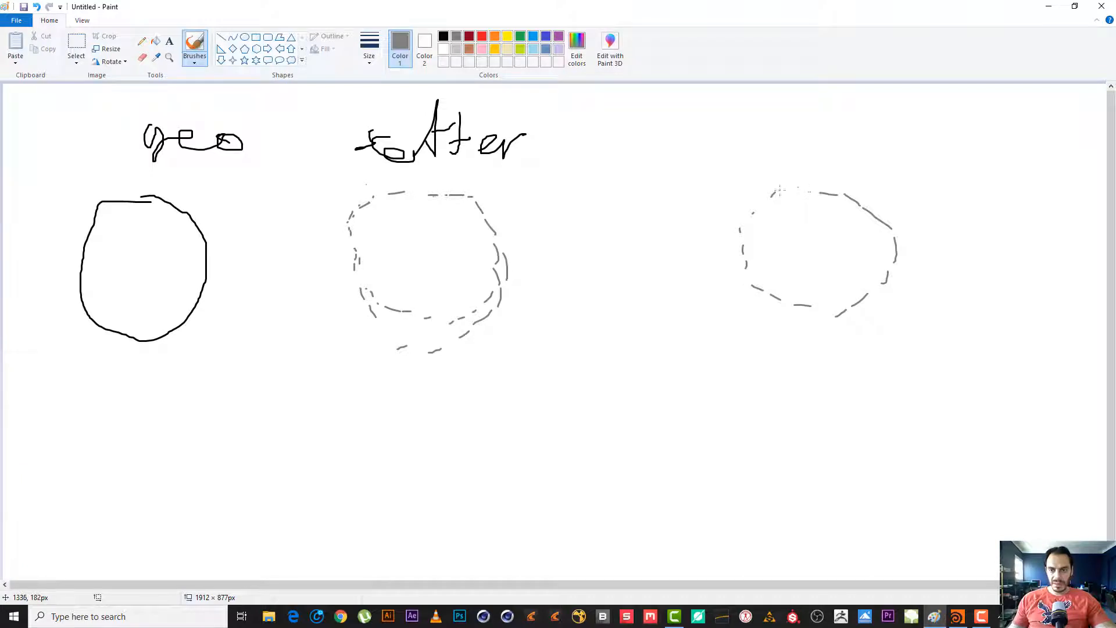
{"action": "mouse_move", "coordinate": [756, 124]}
{"action": "left_mouse_down"}
{"action": "mouse_move", "coordinate": [855, 143]}
{"action": "mouse_move", "coordinate": [944, 140]}
{"action": "mouse_move", "coordinate": [991, 164]}
{"action": "left_mouse_up"}
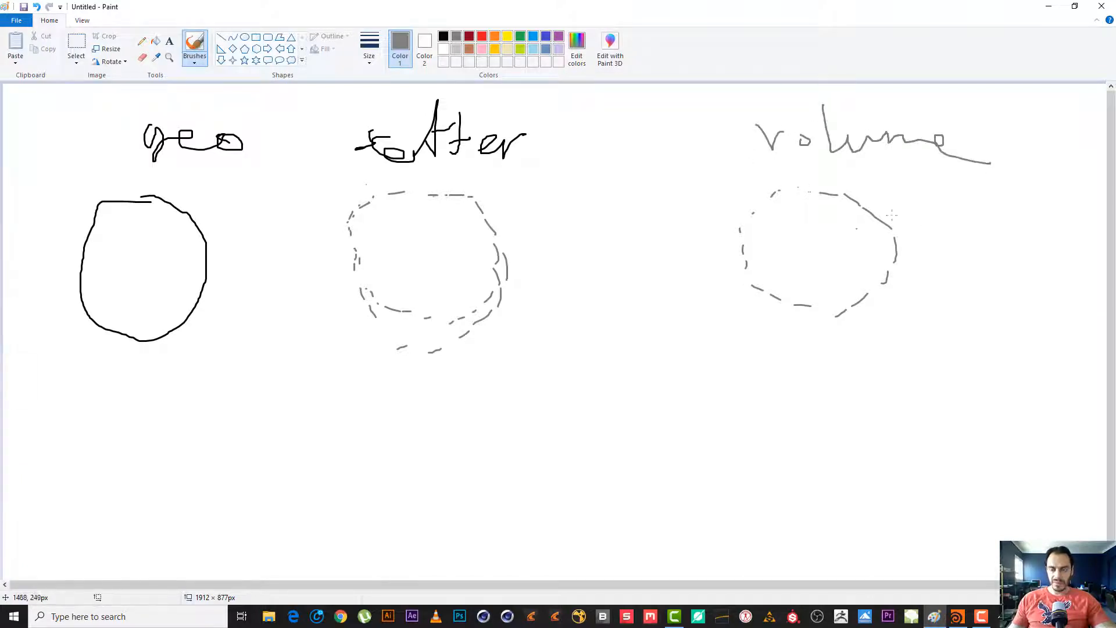
{"action": "mouse_move", "coordinate": [642, 125]}
{"action": "left_mouse_down"}
{"action": "mouse_move", "coordinate": [656, 147]}
{"action": "mouse_move", "coordinate": [678, 123]}
{"action": "mouse_move", "coordinate": [727, 116]}
{"action": "mouse_move", "coordinate": [740, 129]}
{"action": "mouse_move", "coordinate": [724, 157]}
{"action": "left_mouse_up"}
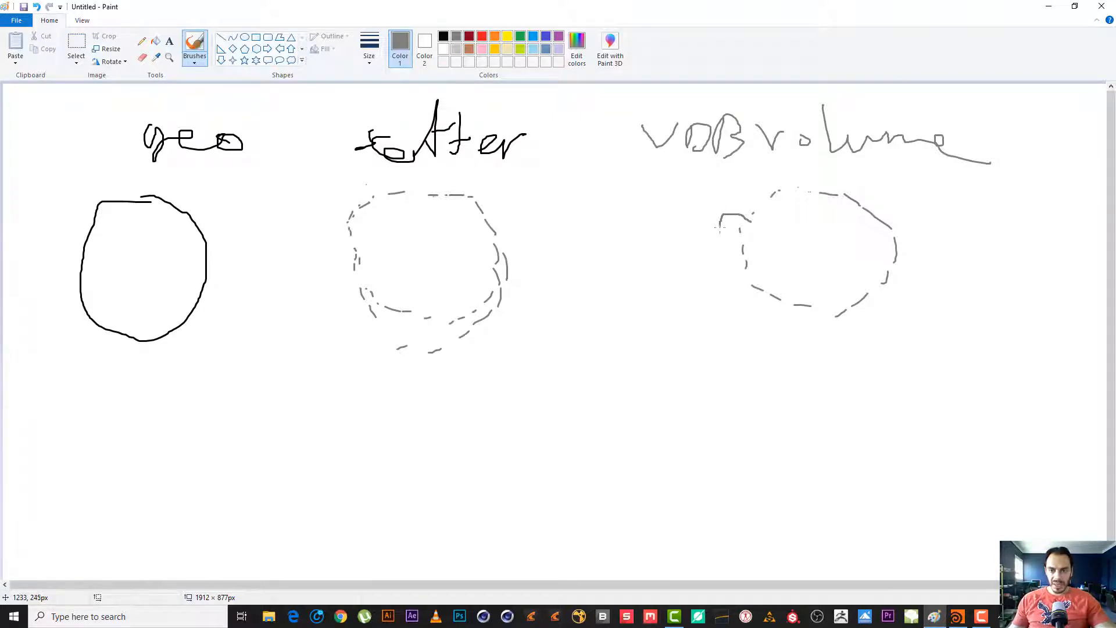
- Draw small gray circles around the dashes all along the outline of the VDB volume circle
{"action": "mouse_move", "coordinate": [720, 227]}
{"action": "left_mouse_down"}
{"action": "mouse_move", "coordinate": [750, 234]}
{"action": "mouse_move", "coordinate": [750, 220]}
{"action": "mouse_move", "coordinate": [732, 219]}
{"action": "left_mouse_up"}
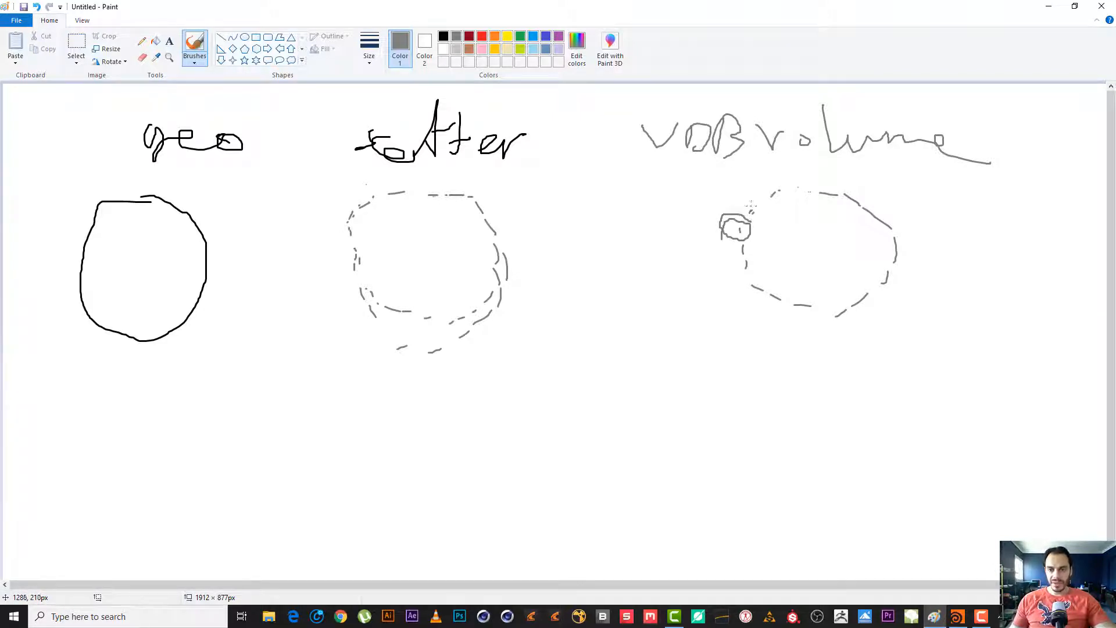
{"action": "mouse_move", "coordinate": [750, 205]}
{"action": "left_mouse_down"}
{"action": "mouse_move", "coordinate": [738, 225]}
{"action": "mouse_move", "coordinate": [780, 204]}
{"action": "mouse_move", "coordinate": [776, 182]}
{"action": "mouse_move", "coordinate": [830, 182]}
{"action": "mouse_move", "coordinate": [809, 194]}
{"action": "left_mouse_up"}
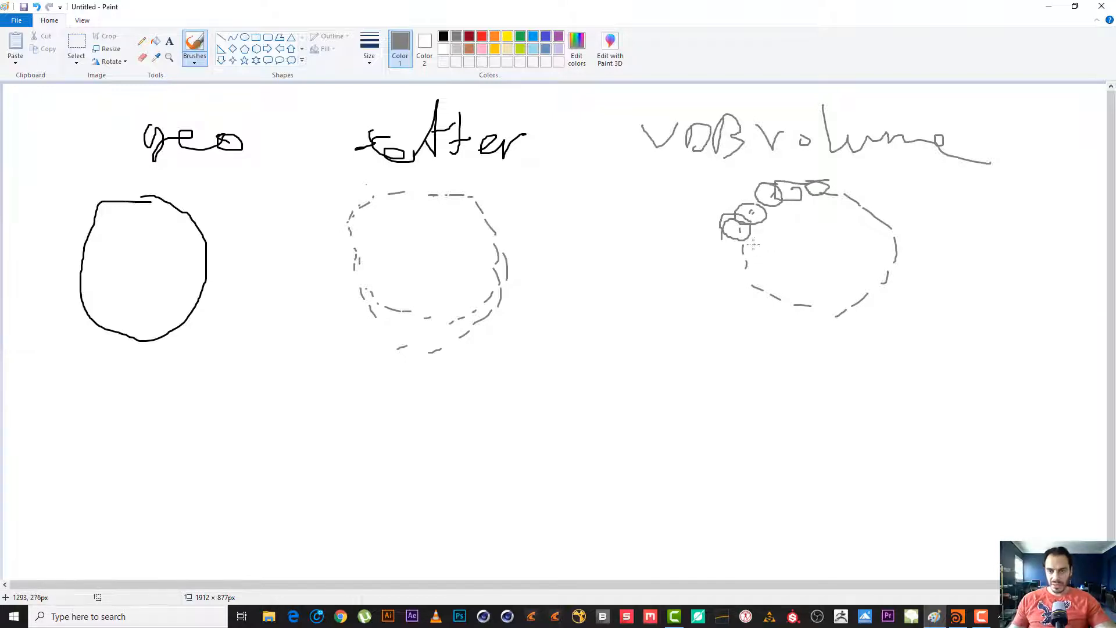
{"action": "mouse_move", "coordinate": [753, 244]}
{"action": "left_mouse_down"}
{"action": "mouse_move", "coordinate": [759, 285]}
{"action": "mouse_move", "coordinate": [846, 308]}
{"action": "mouse_move", "coordinate": [887, 286]}
{"action": "mouse_move", "coordinate": [900, 248]}
{"action": "mouse_move", "coordinate": [872, 213]}
{"action": "mouse_move", "coordinate": [833, 193]}
{"action": "left_mouse_up"}
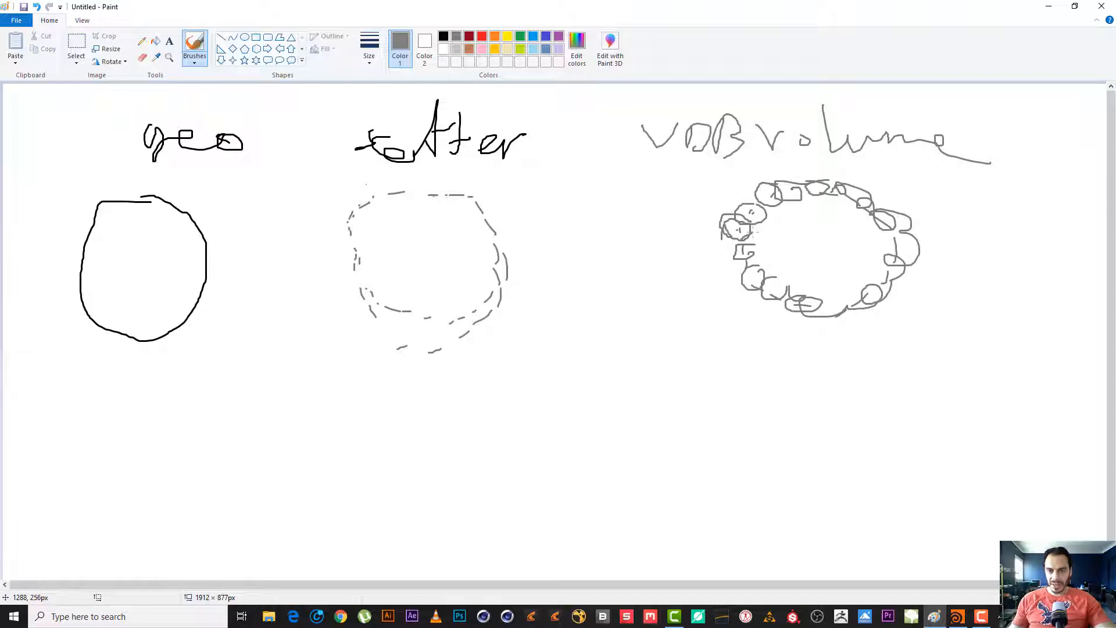
- Emphasize one small circle on the ring, label it "pscale", and sketch a small and a larger particle below it
{"action": "left_click_drag", "start_coordinate": [733, 216], "coordinate": [733, 231]}
{"action": "mouse_move", "coordinate": [643, 250]}
{"action": "left_mouse_down"}
{"action": "mouse_move", "coordinate": [654, 235]}
{"action": "mouse_move", "coordinate": [686, 245]}
{"action": "mouse_move", "coordinate": [691, 218]}
{"action": "mouse_move", "coordinate": [704, 238]}
{"action": "left_mouse_up"}
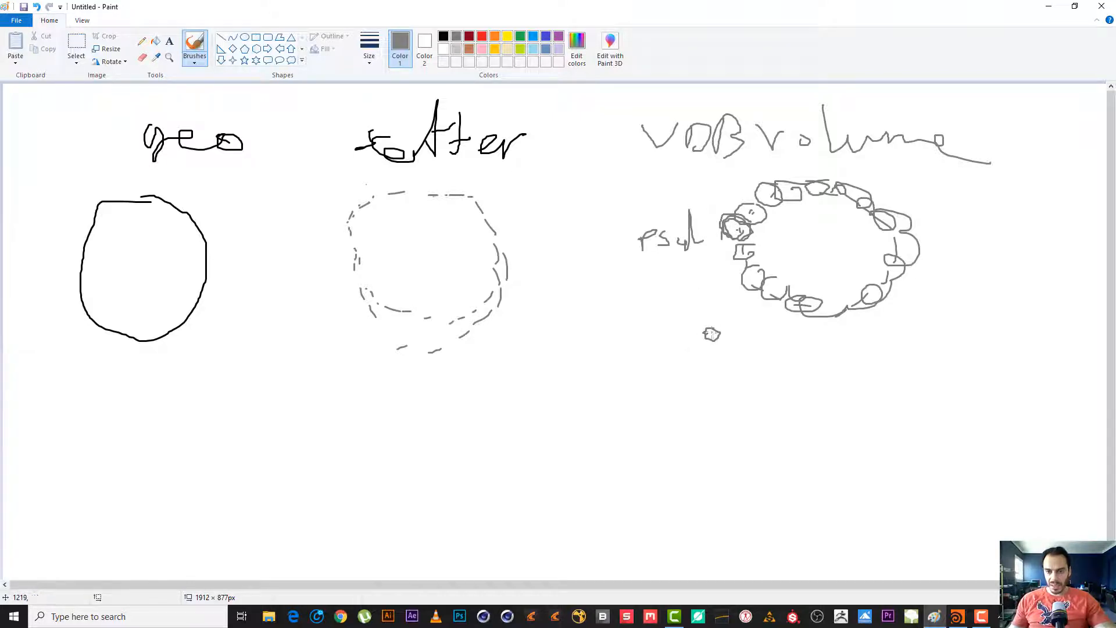
{"action": "left_click_drag", "start_coordinate": [710, 329], "coordinate": [714, 339]}
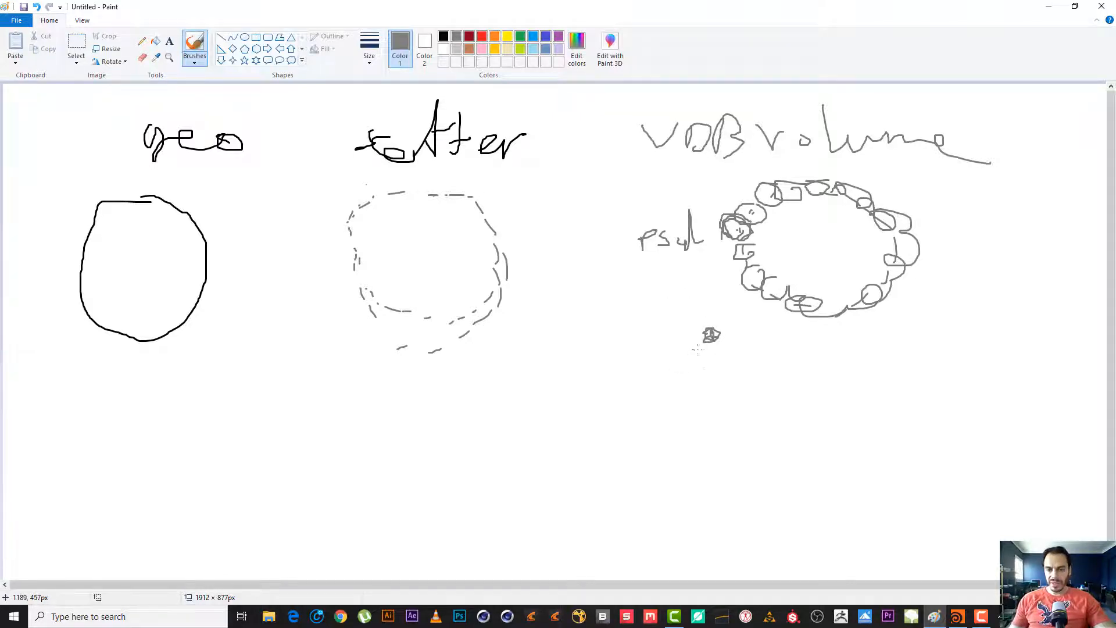
{"action": "mouse_move", "coordinate": [720, 365]}
{"action": "left_mouse_down"}
{"action": "mouse_move", "coordinate": [679, 363]}
{"action": "mouse_move", "coordinate": [724, 401]}
{"action": "mouse_move", "coordinate": [711, 365]}
{"action": "mouse_move", "coordinate": [703, 378]}
{"action": "left_mouse_up"}
- Trace inner and outer outlines around the ring of small circles, and switch back to Houdini
{"action": "mouse_move", "coordinate": [808, 204]}
{"action": "left_mouse_down"}
{"action": "mouse_move", "coordinate": [746, 232]}
{"action": "mouse_move", "coordinate": [832, 290]}
{"action": "mouse_move", "coordinate": [857, 218]}
{"action": "mouse_move", "coordinate": [733, 186]}
{"action": "mouse_move", "coordinate": [804, 319]}
{"action": "mouse_move", "coordinate": [937, 228]}
{"action": "mouse_move", "coordinate": [901, 205]}
{"action": "left_mouse_up"}
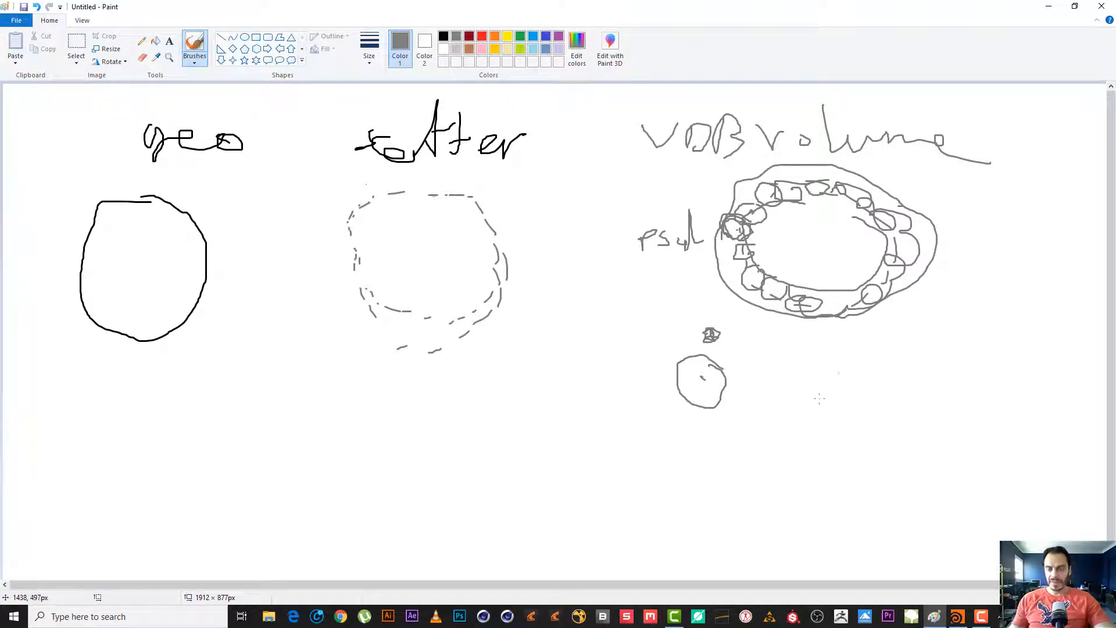
{"action": "key", "text": "alt+Tab"}
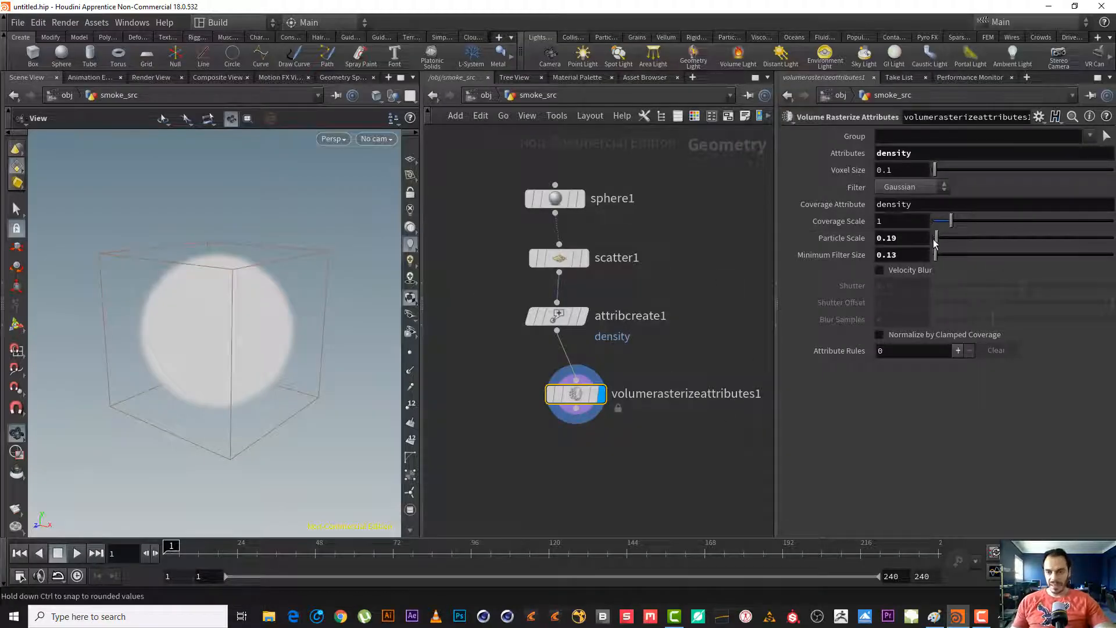
- Lower the particle scale of the volume rasterize node to 0.06 and inspect the volume up close
{"action": "left_click_drag", "start_coordinate": [935, 240], "coordinate": [934, 240]}
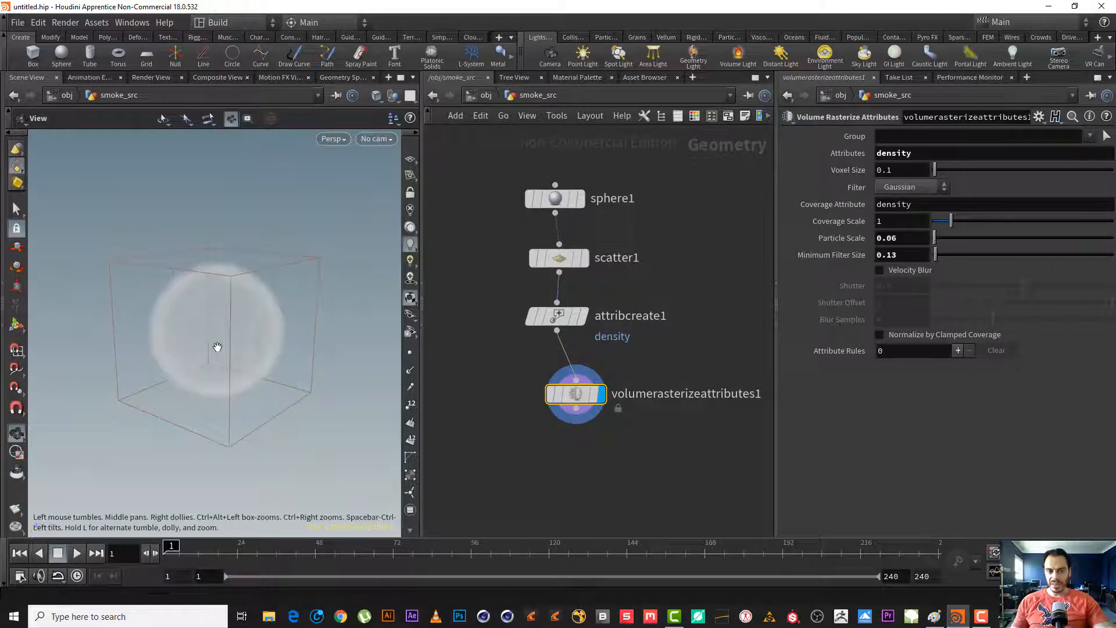
{"action": "right_click_drag", "start_coordinate": [217, 346], "coordinate": [328, 309]}
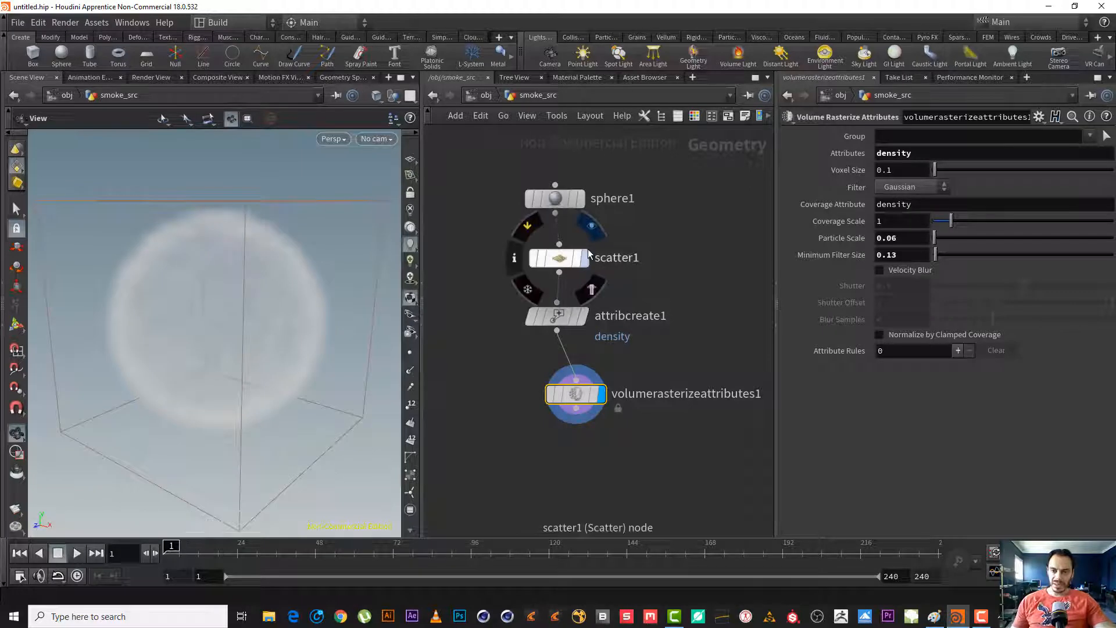
- Review the scatter and attribute create settings, and examine the interior of the rasterized volume
{"action": "left_click", "coordinate": [613, 256]}
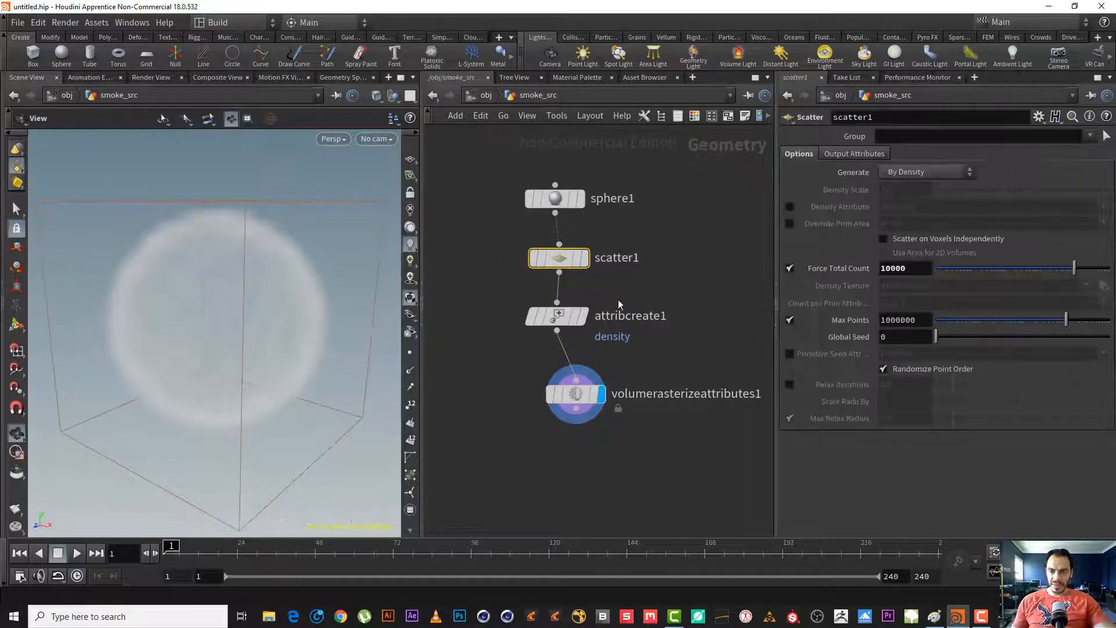
{"action": "left_click", "coordinate": [556, 317]}
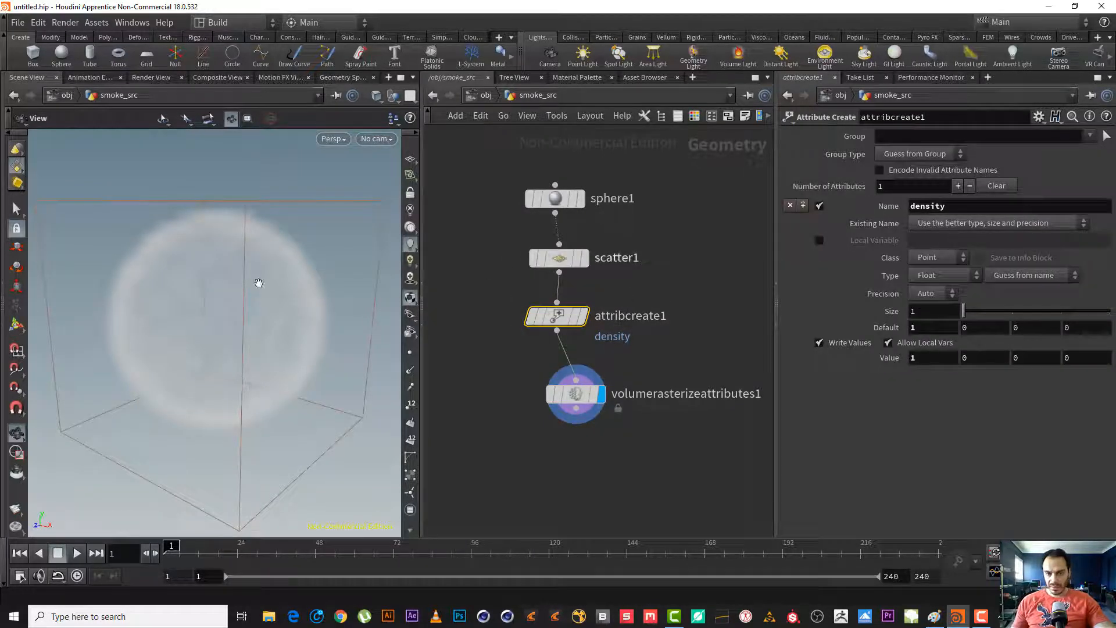
{"action": "left_click_drag", "start_coordinate": [207, 319], "coordinate": [230, 327]}
{"action": "right_click_drag", "start_coordinate": [229, 328], "coordinate": [234, 292]}
{"action": "left_click_drag", "start_coordinate": [174, 304], "coordinate": [159, 306]}
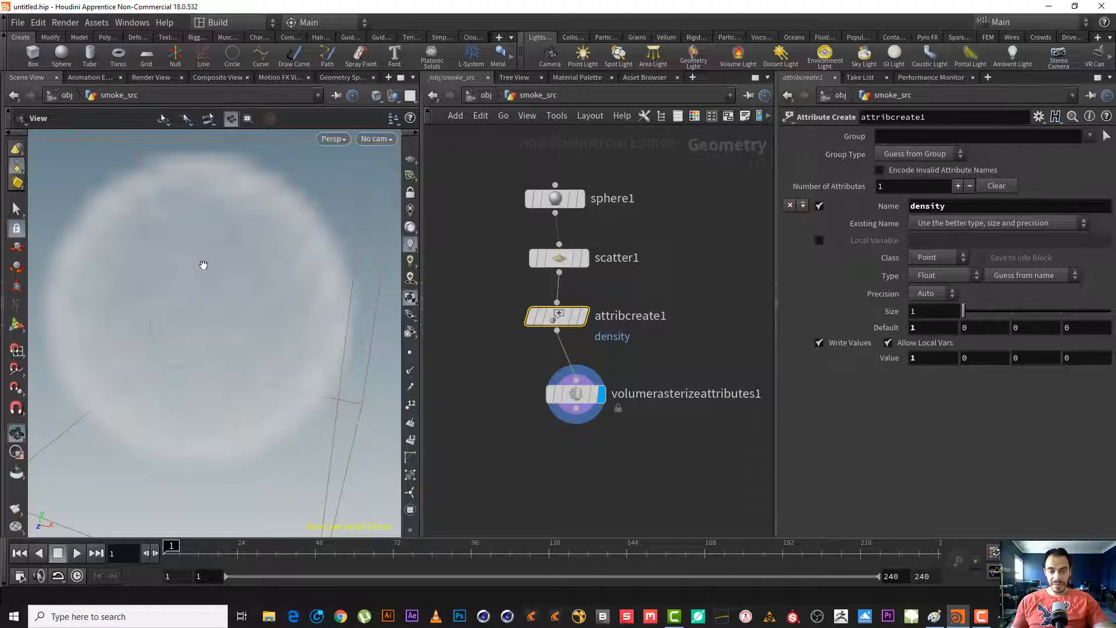
- Move the three nodes below the sphere down to open a gap, and display the scatter node to inspect its points
{"action": "left_click_drag", "start_coordinate": [639, 427], "coordinate": [554, 296]}
{"action": "left_click", "coordinate": [622, 235]}
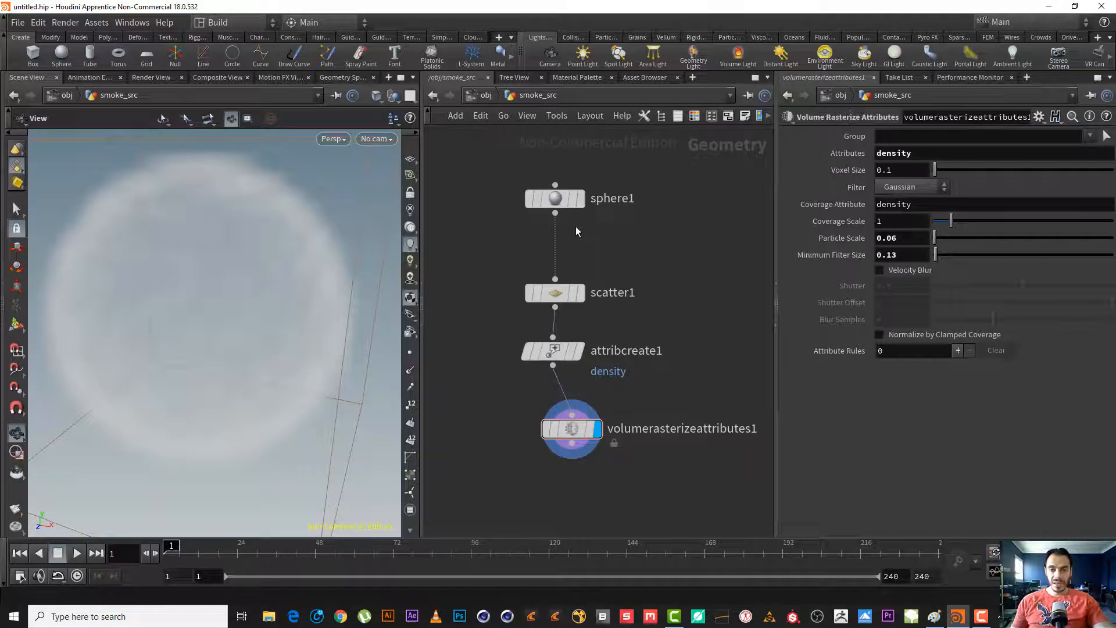
{"action": "left_click", "coordinate": [581, 198]}
{"action": "left_click", "coordinate": [582, 294]}
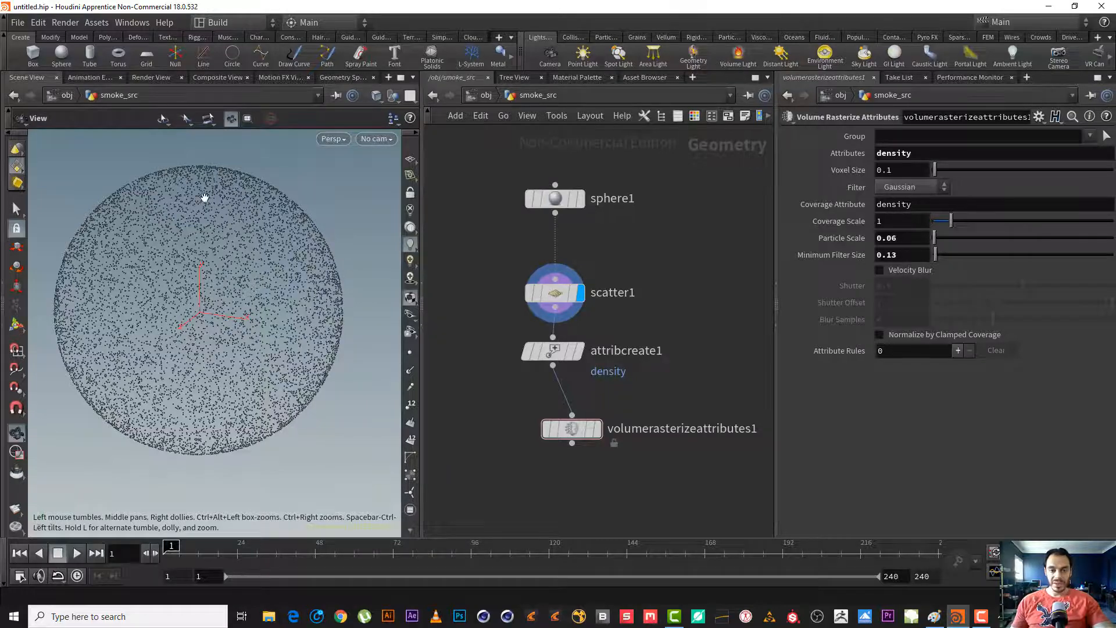
{"action": "right_click_drag", "start_coordinate": [267, 318], "coordinate": [185, 330]}
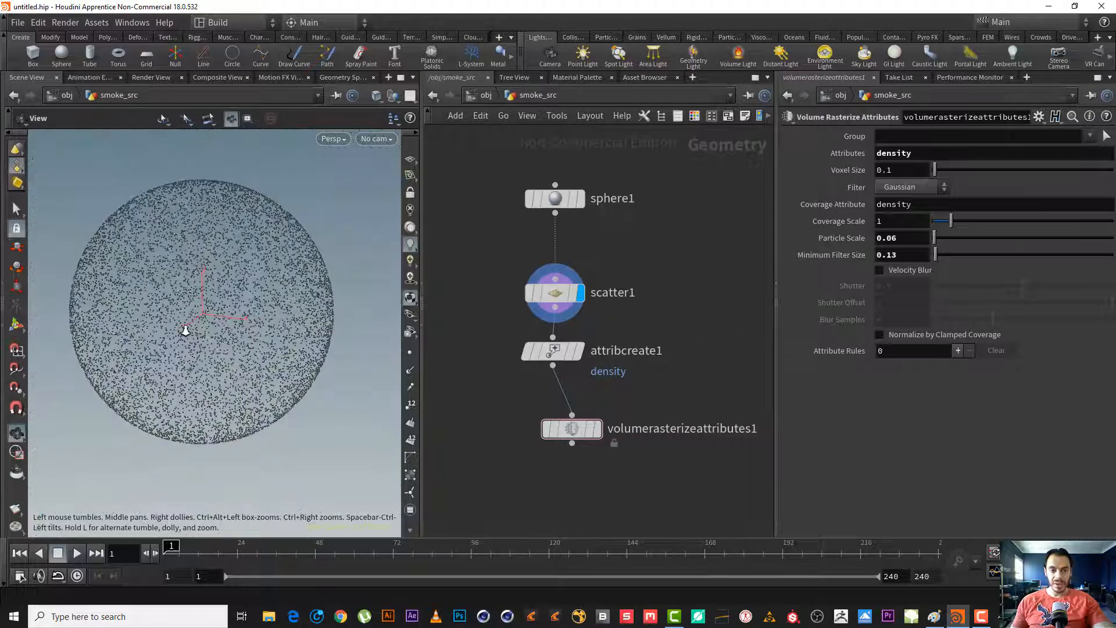
{"action": "middle_click_drag", "start_coordinate": [185, 330], "coordinate": [228, 349]}
{"action": "right_click_drag", "start_coordinate": [227, 349], "coordinate": [297, 348]}
{"action": "middle_click_drag", "start_coordinate": [296, 348], "coordinate": [251, 329]}
{"action": "right_click_drag", "start_coordinate": [251, 329], "coordinate": [181, 326]}
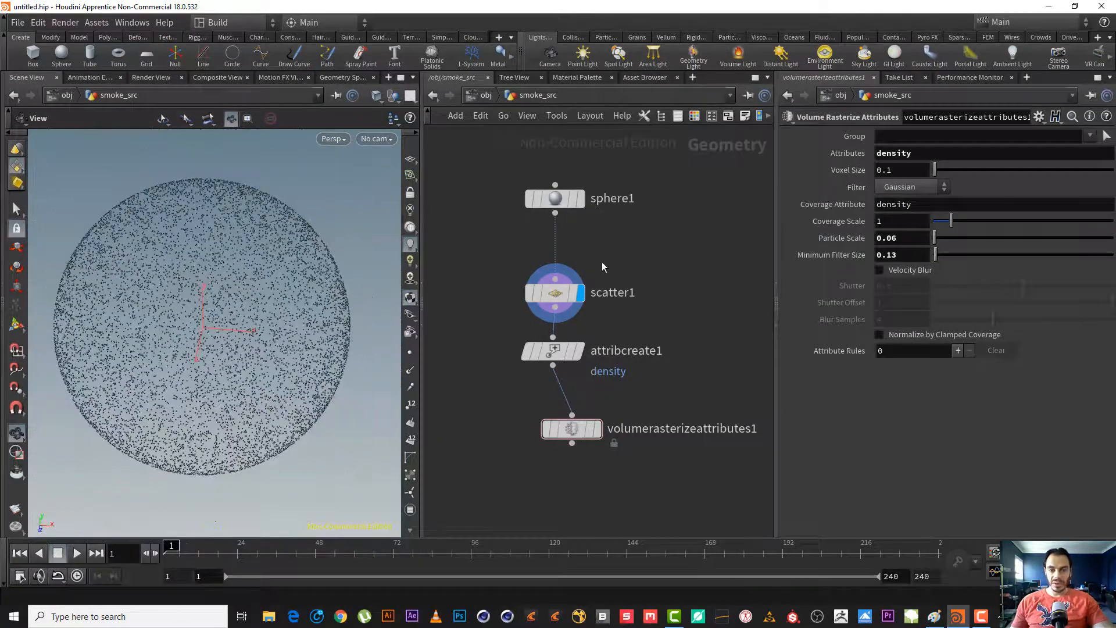
- Insert an IsoOffset node between sphere1 and scatter1, and compare the sphere's display with the fog volume
{"action": "key", "text": "Tab"}
{"action": "type", "text": "iso"}
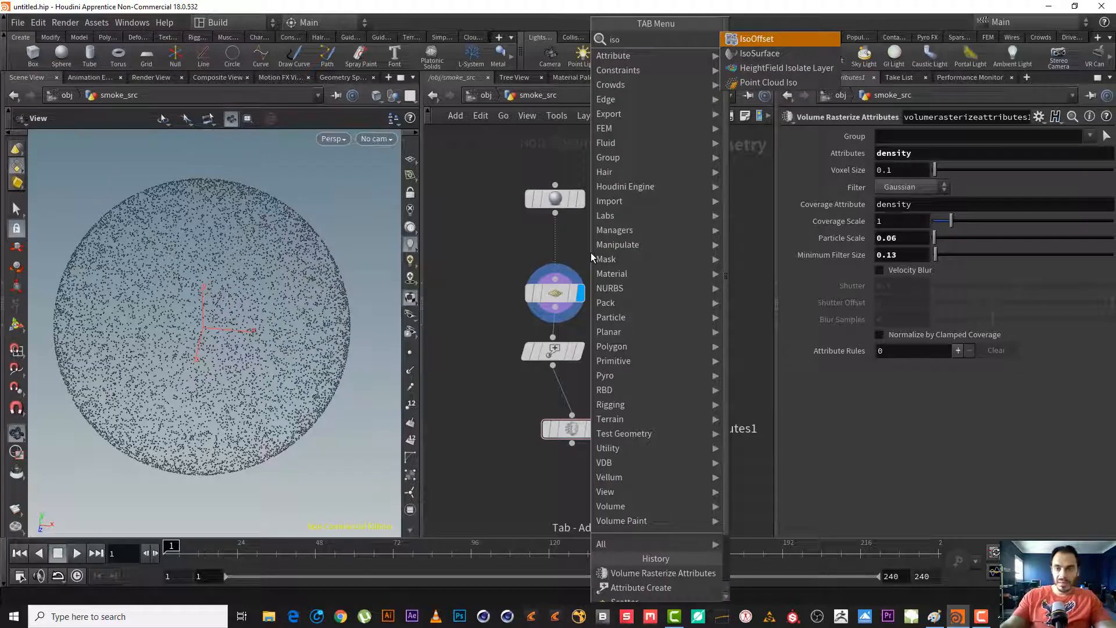
{"action": "key", "text": "BackSpace"}
{"action": "key", "text": "BackSpace"}
{"action": "key", "text": "BackSpace"}
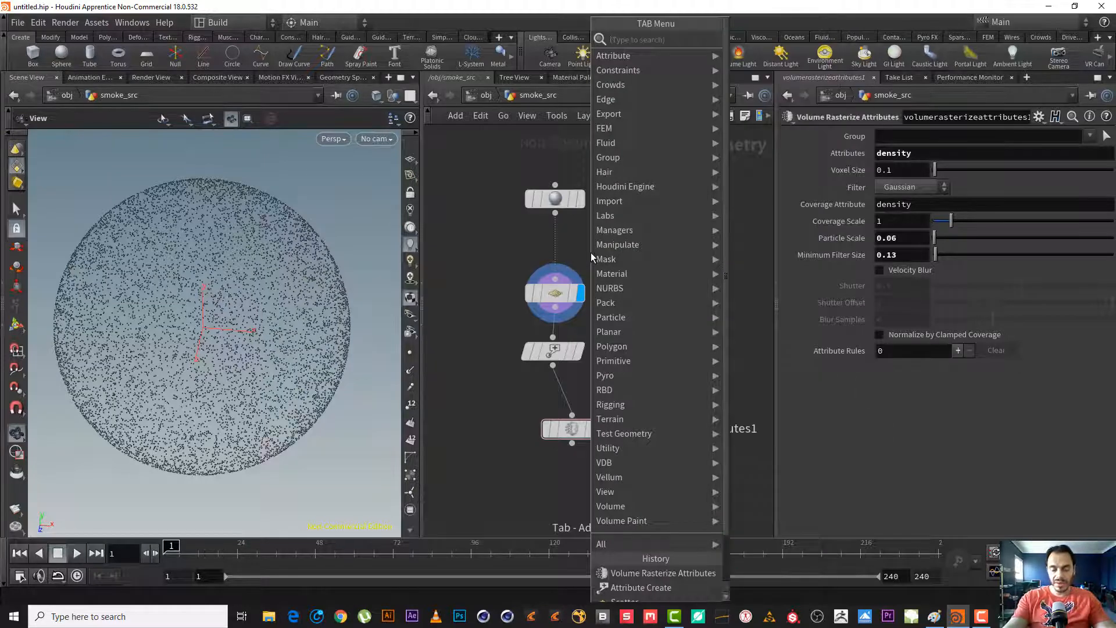
{"action": "type", "text": "iso"}
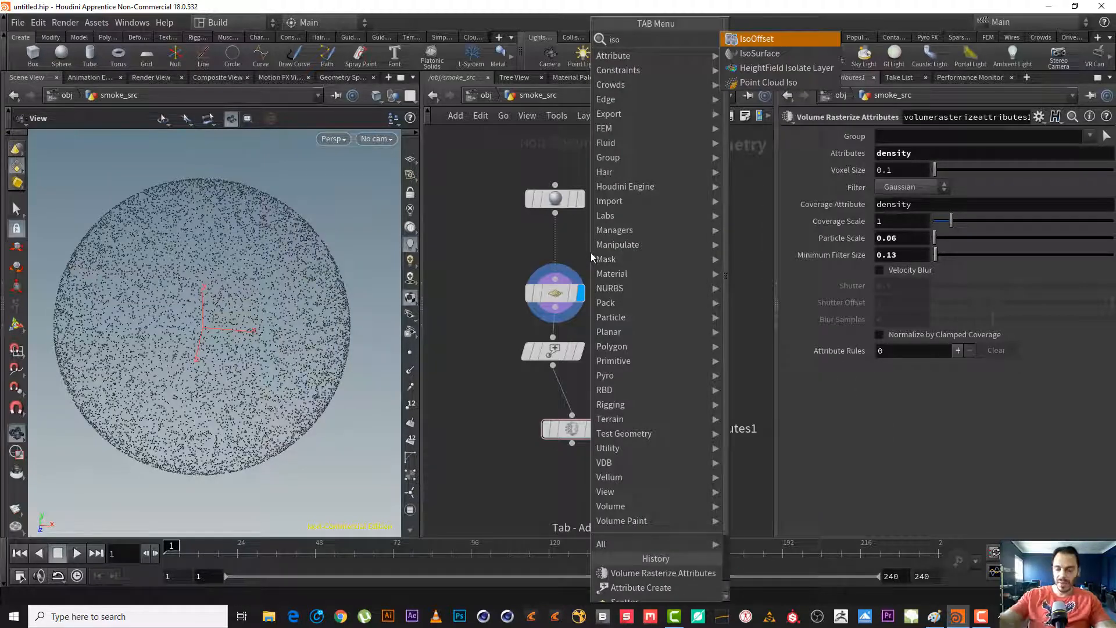
{"action": "key", "text": "Return"}
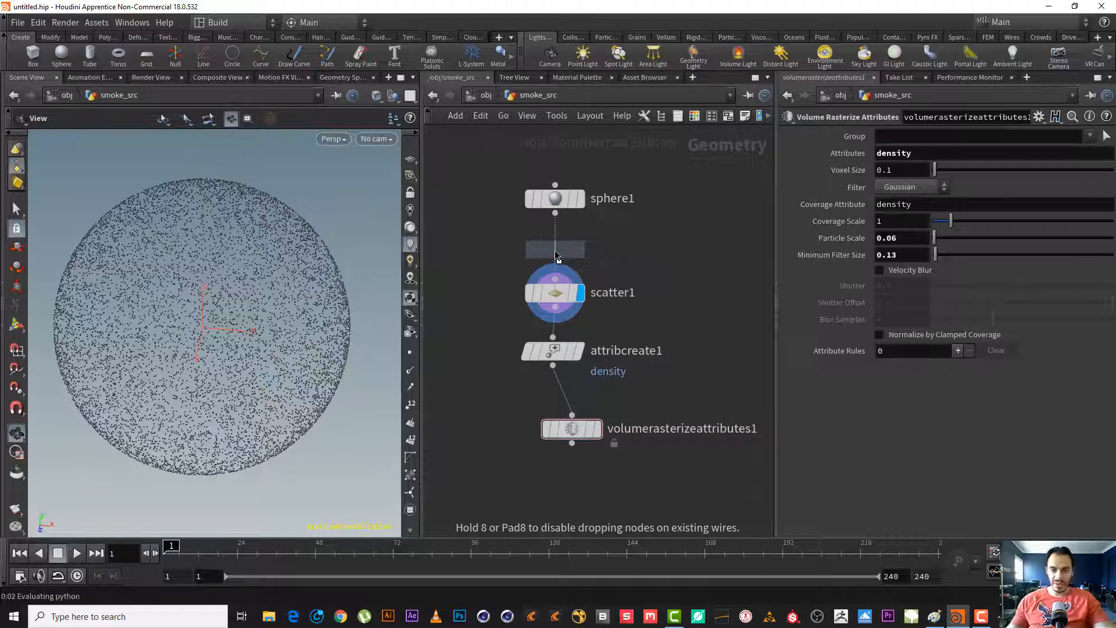
{"action": "left_click", "coordinate": [554, 251]}
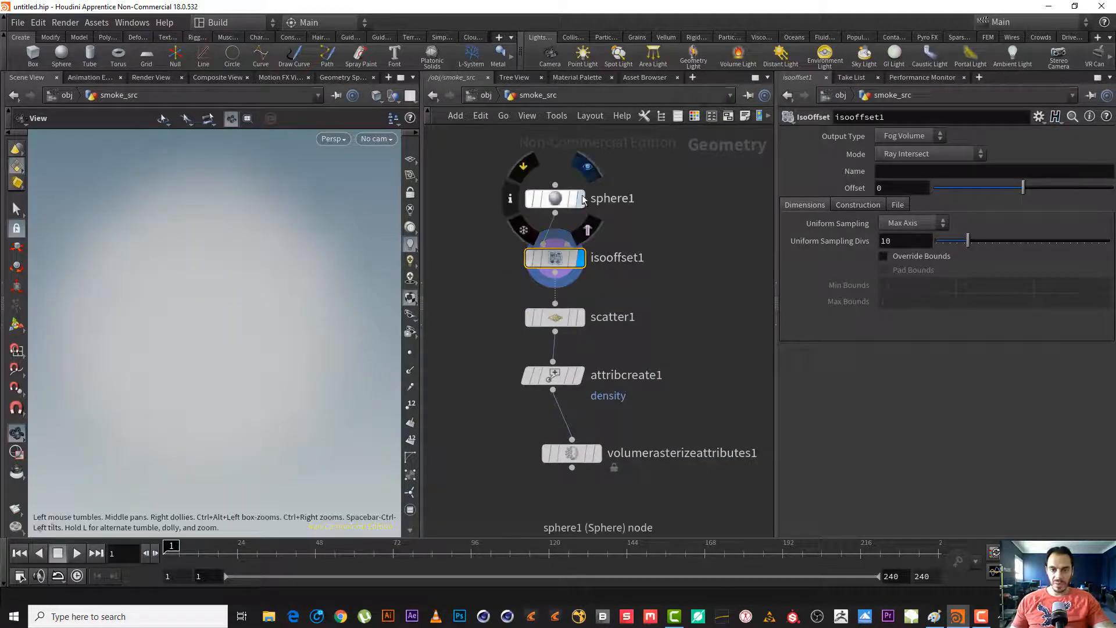
{"action": "left_click", "coordinate": [588, 167]}
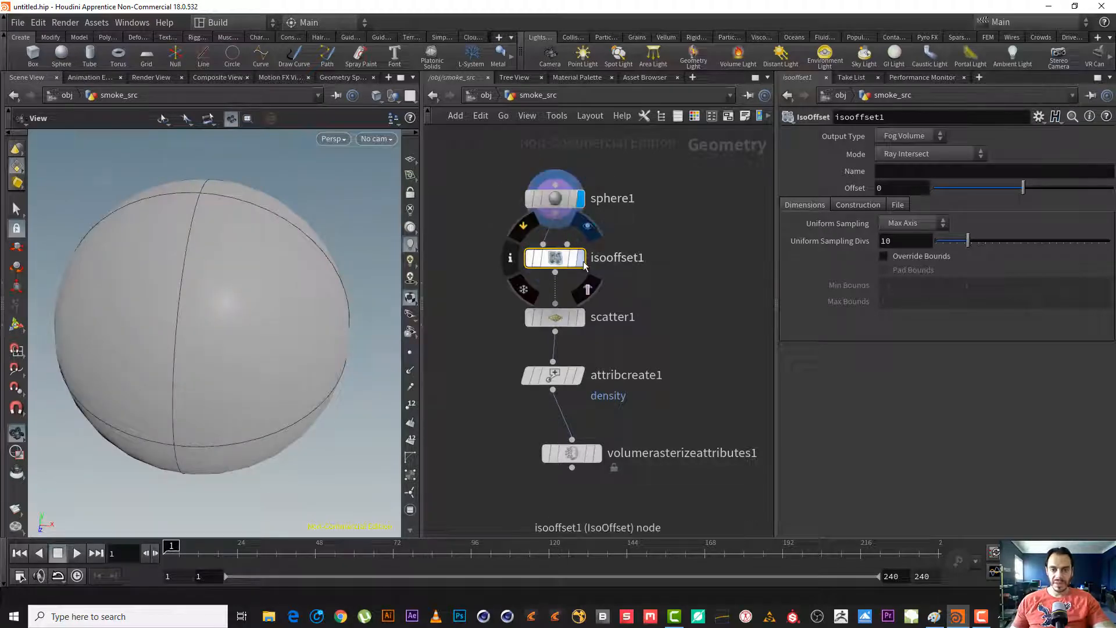
{"action": "left_click", "coordinate": [588, 226]}
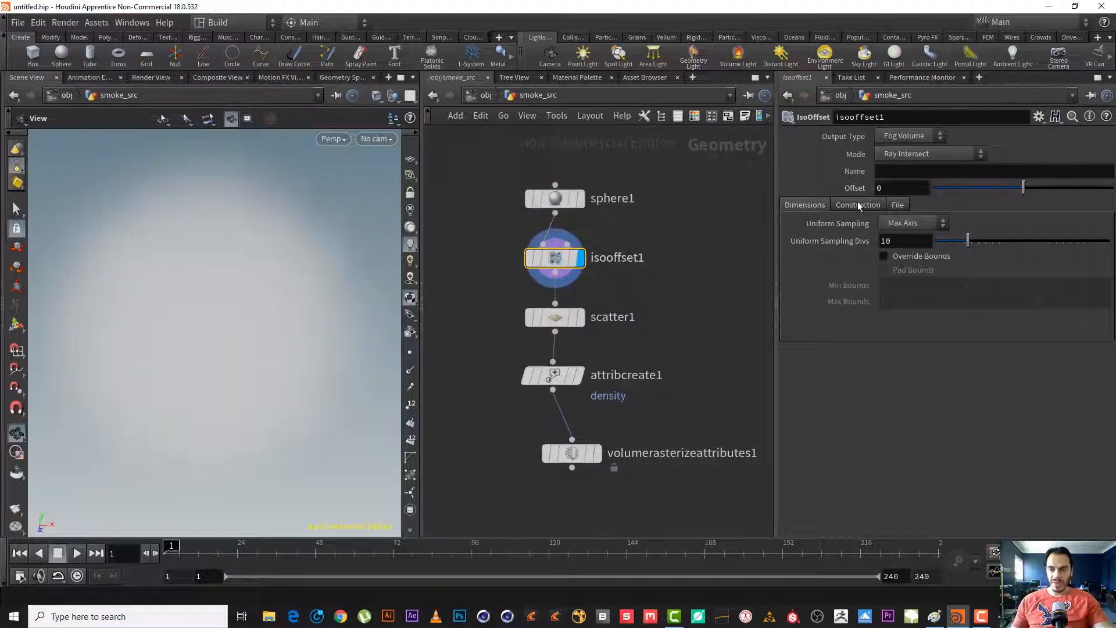
- Set the IsoOffset's uniform sampling divisions to 100
{"action": "left_click", "coordinate": [901, 238]}
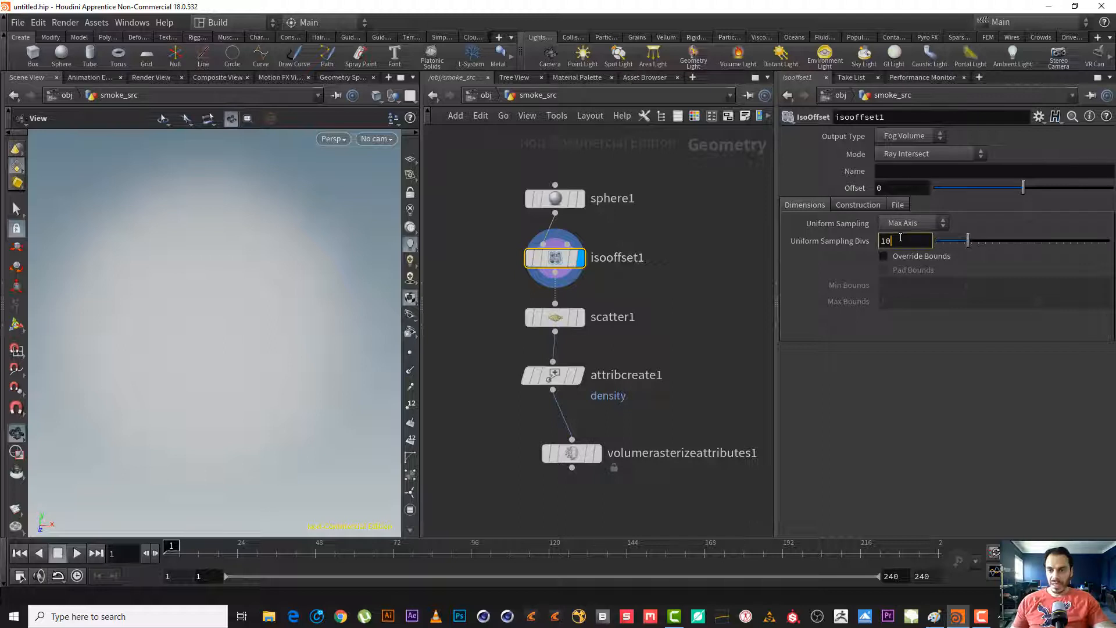
{"action": "left_click", "coordinate": [909, 228]}
{"action": "left_click", "coordinate": [909, 226]}
{"action": "left_click", "coordinate": [904, 238]}
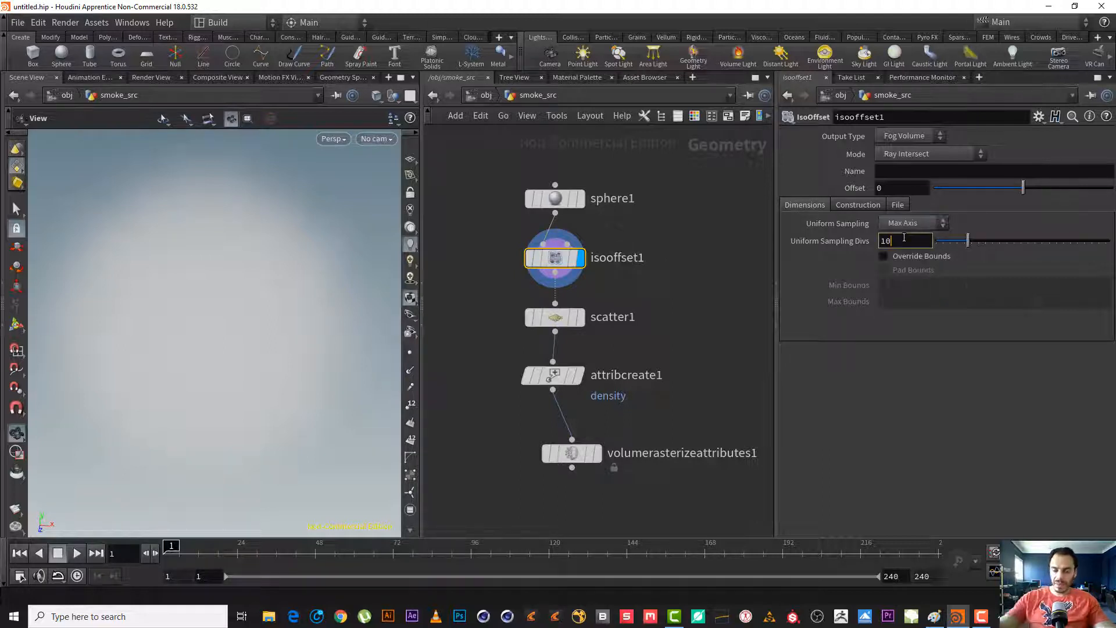
{"action": "type", "text": "0"}
{"action": "key", "text": "Return"}
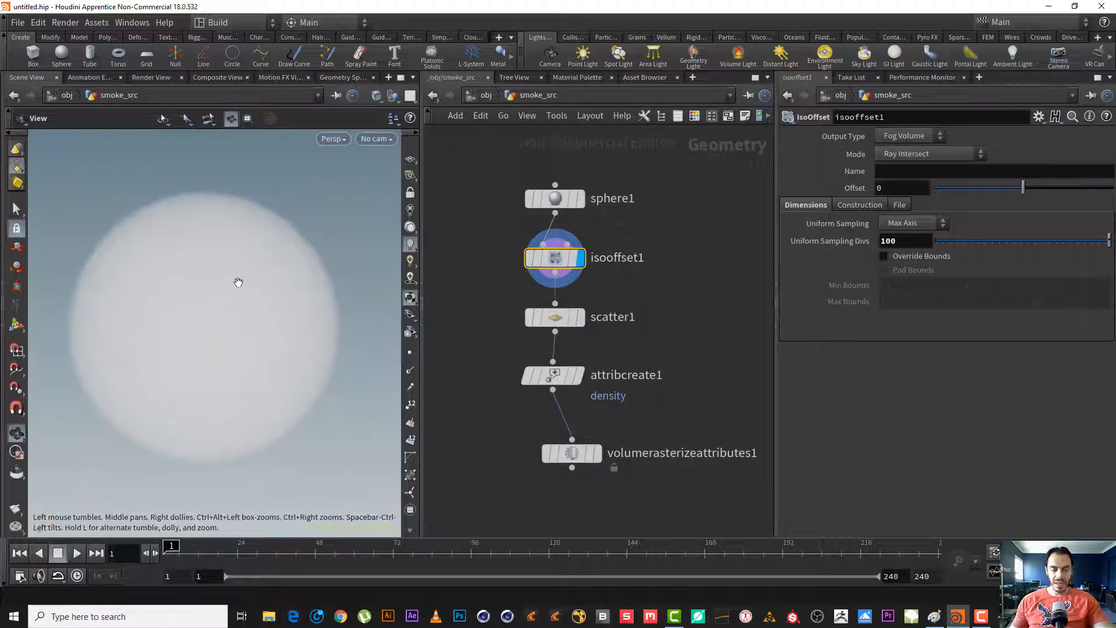
- Reduce the IsoOffset's uniform sampling divisions to 50
{"action": "double_click", "coordinate": [888, 238]}
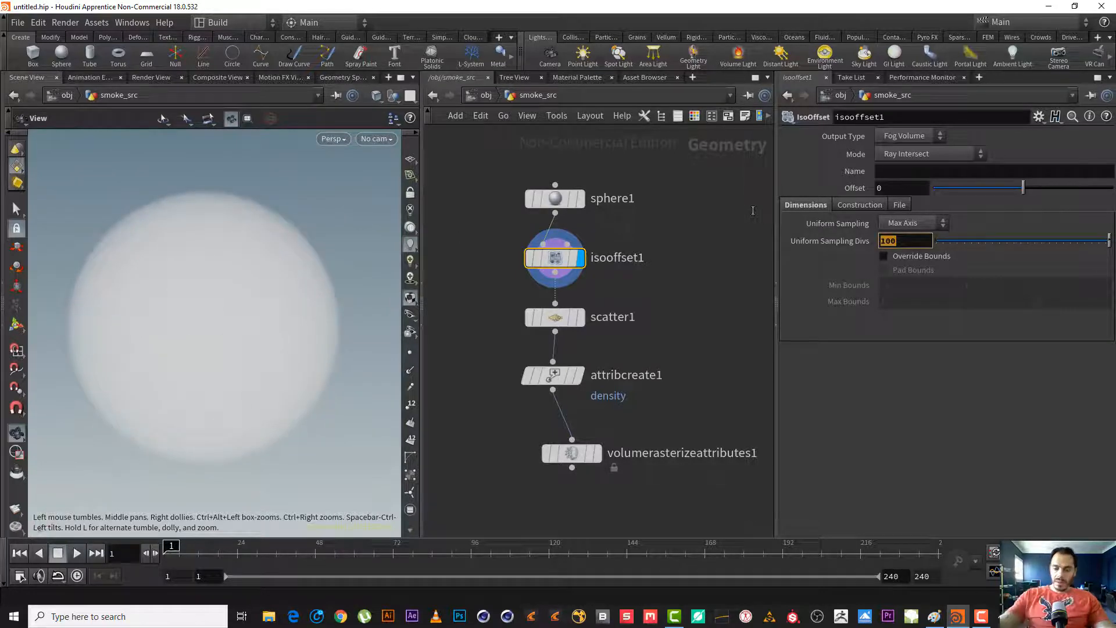
{"action": "type", "text": "50"}
{"action": "key", "text": "Return"}
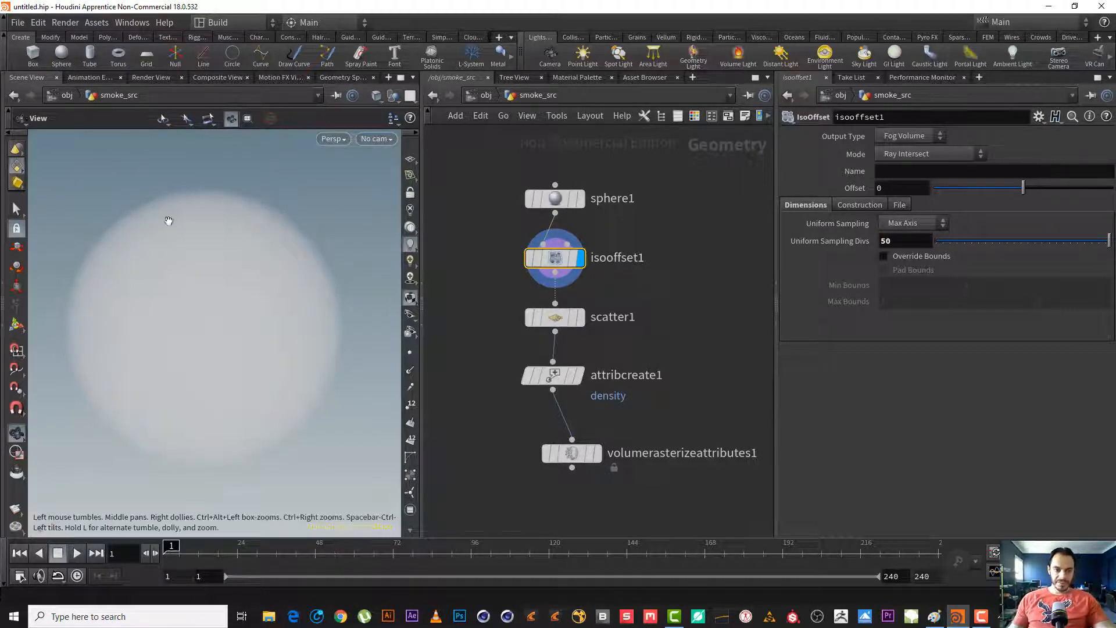
- Display the scatter node and examine how the points are distributed inside the sphere
{"action": "left_click", "coordinate": [581, 323]}
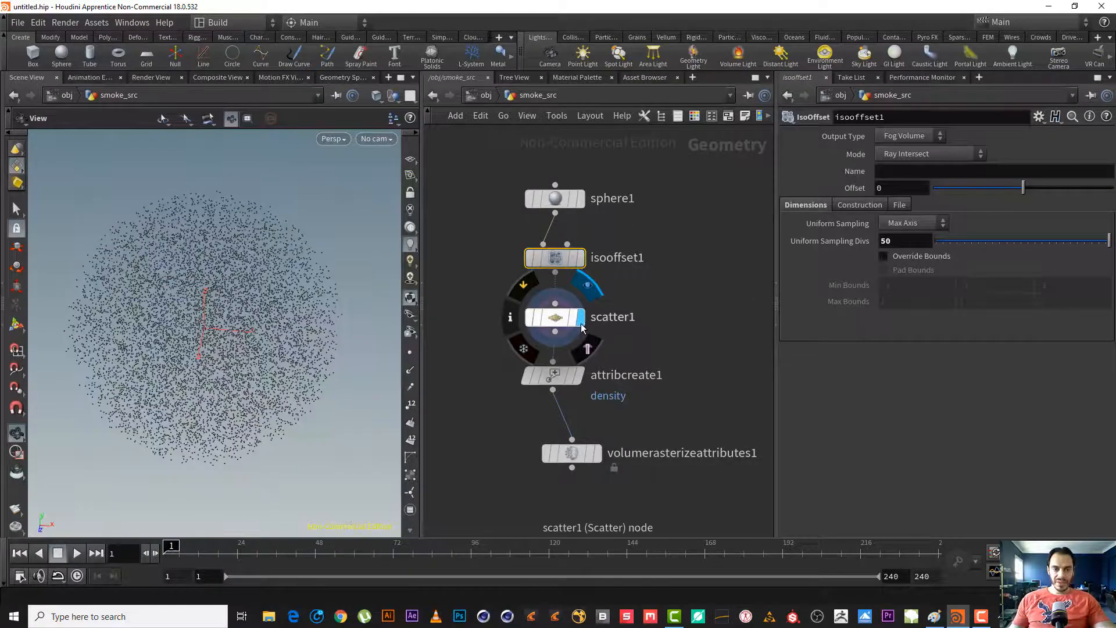
{"action": "mouse_move", "coordinate": [226, 327]}
{"action": "right_mouse_down"}
{"action": "mouse_move", "coordinate": [263, 312]}
{"action": "mouse_move", "coordinate": [225, 328]}
{"action": "right_mouse_up"}
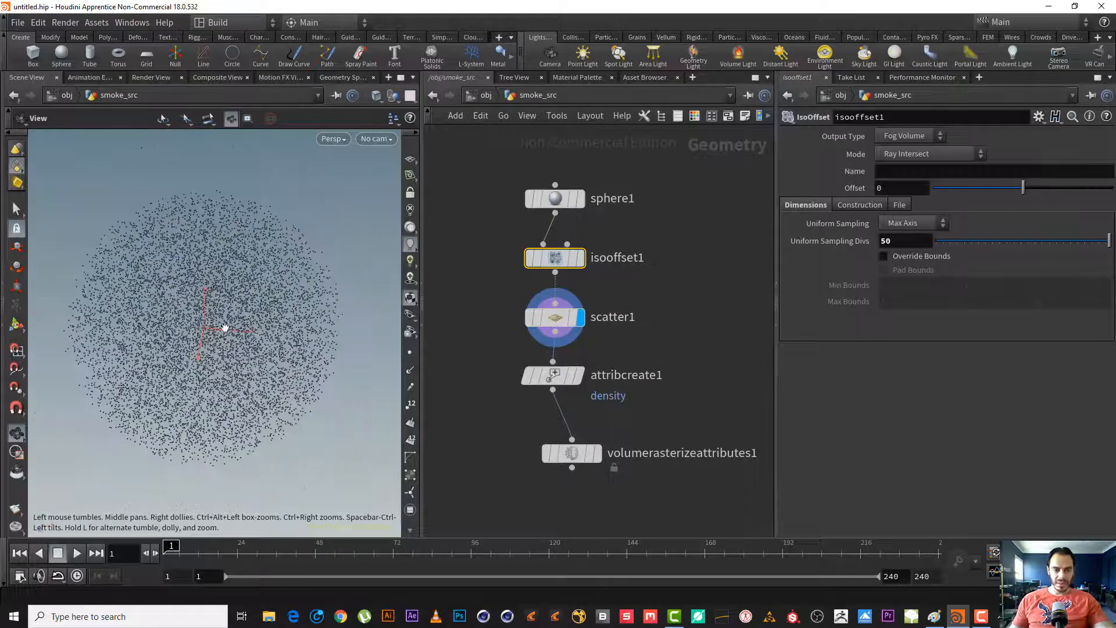
{"action": "left_click_drag", "start_coordinate": [225, 328], "coordinate": [197, 318]}
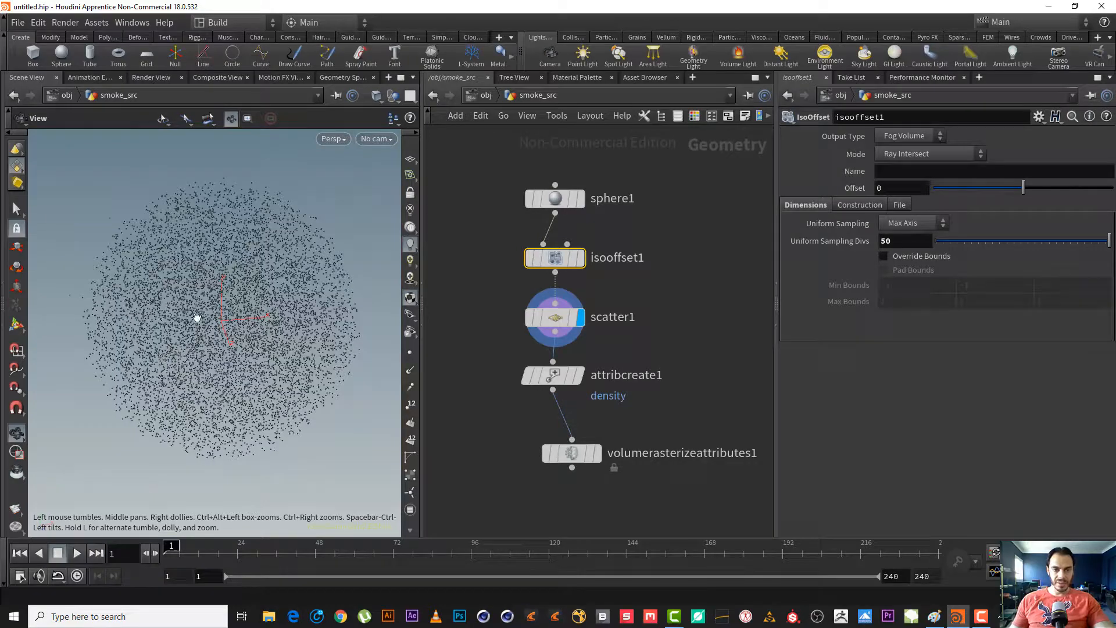
{"action": "right_click_drag", "start_coordinate": [197, 318], "coordinate": [224, 299]}
{"action": "middle_click_drag", "start_coordinate": [224, 299], "coordinate": [208, 295]}
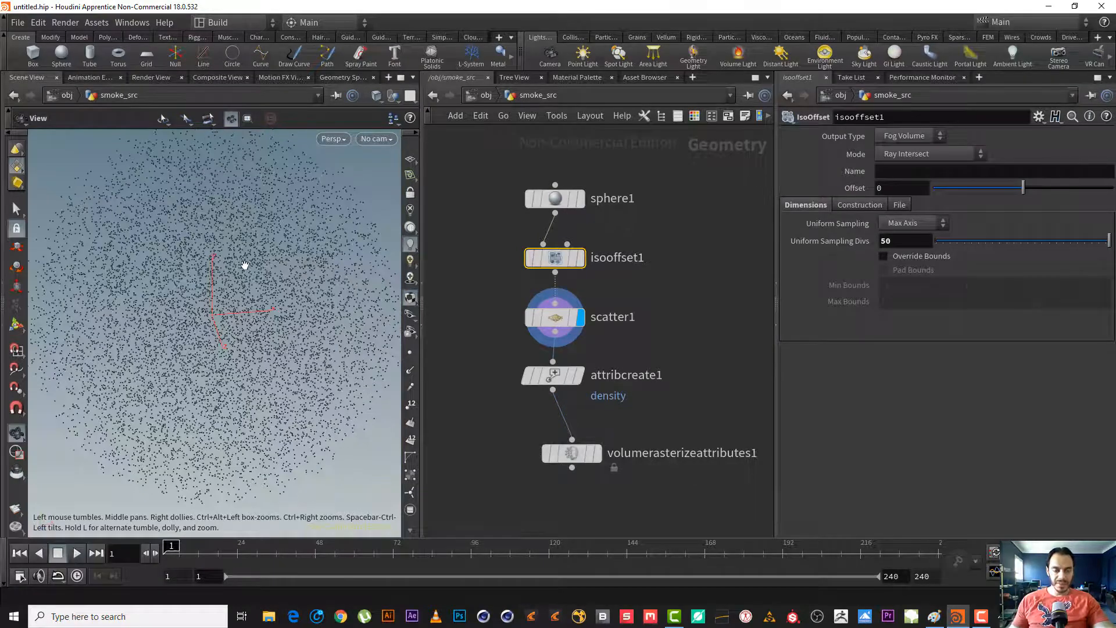
{"action": "right_click_drag", "start_coordinate": [232, 314], "coordinate": [464, 287]}
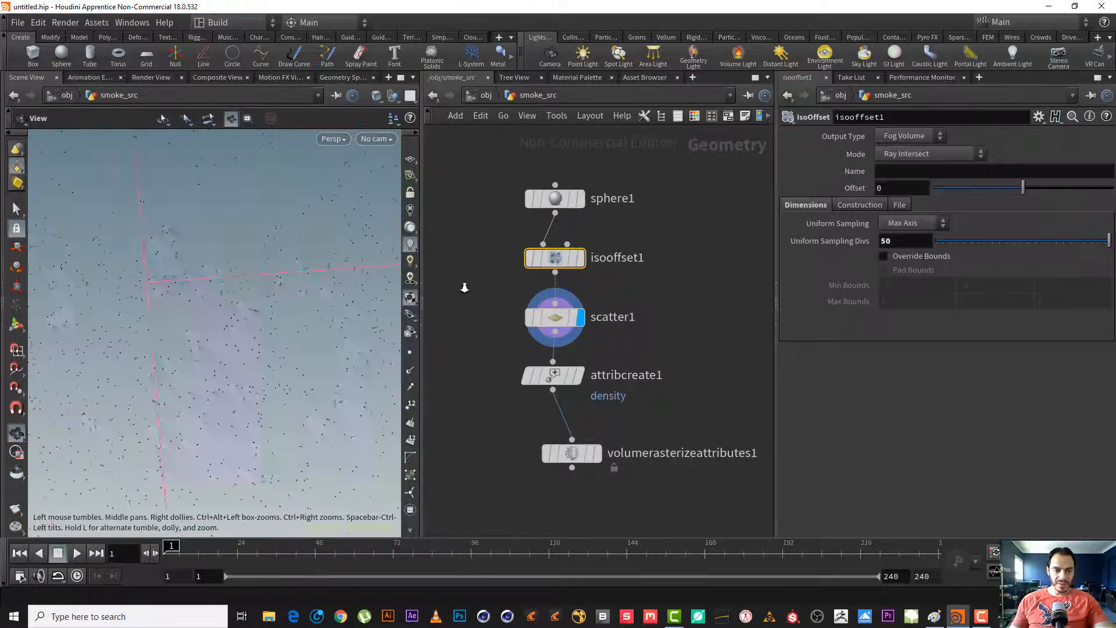
{"action": "right_click_drag", "start_coordinate": [463, 324], "coordinate": [207, 343]}
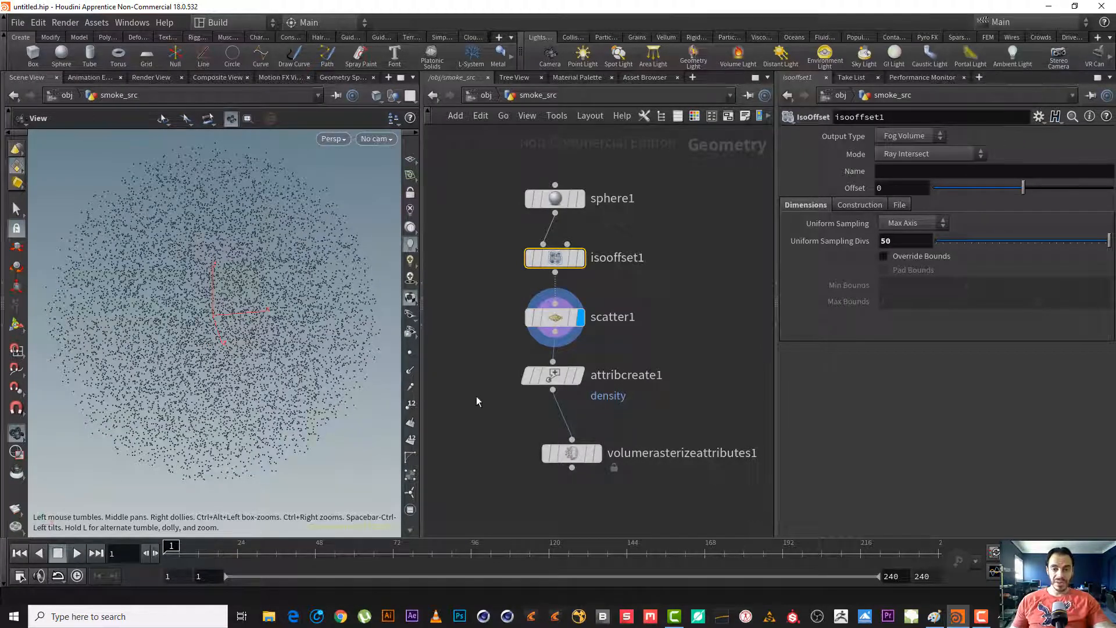
- Check the attribute create node, and display the volume rasterize node to inspect the resulting volume
{"action": "left_click", "coordinate": [580, 381]}
{"action": "left_click", "coordinate": [553, 378]}
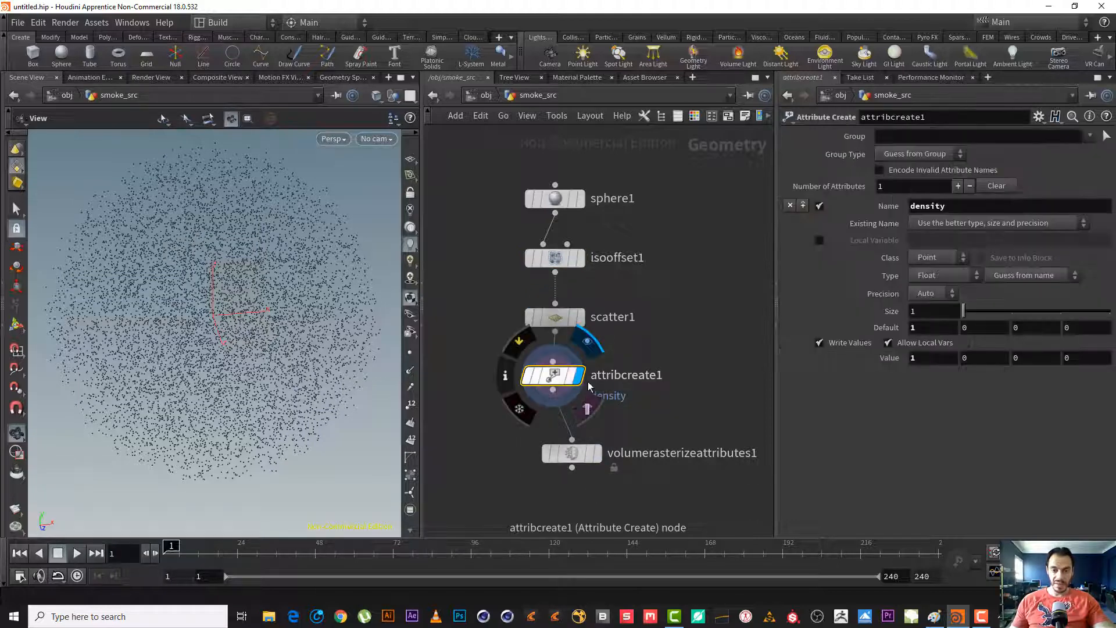
{"action": "left_click", "coordinate": [602, 455]}
{"action": "left_click", "coordinate": [575, 456]}
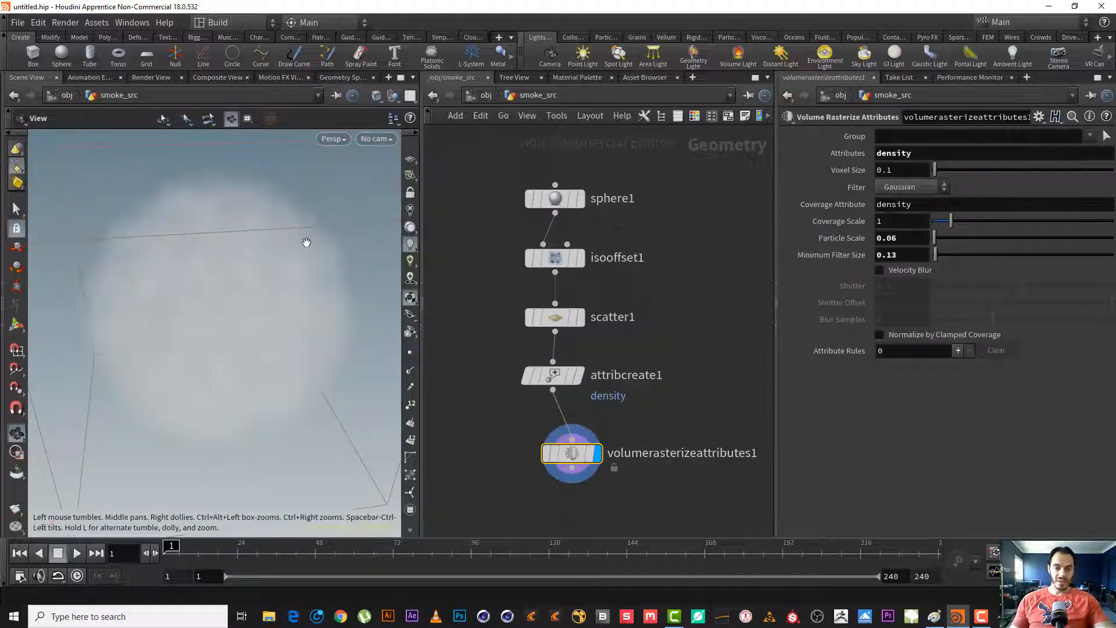
{"action": "right_click_drag", "start_coordinate": [243, 311], "coordinate": [294, 304]}
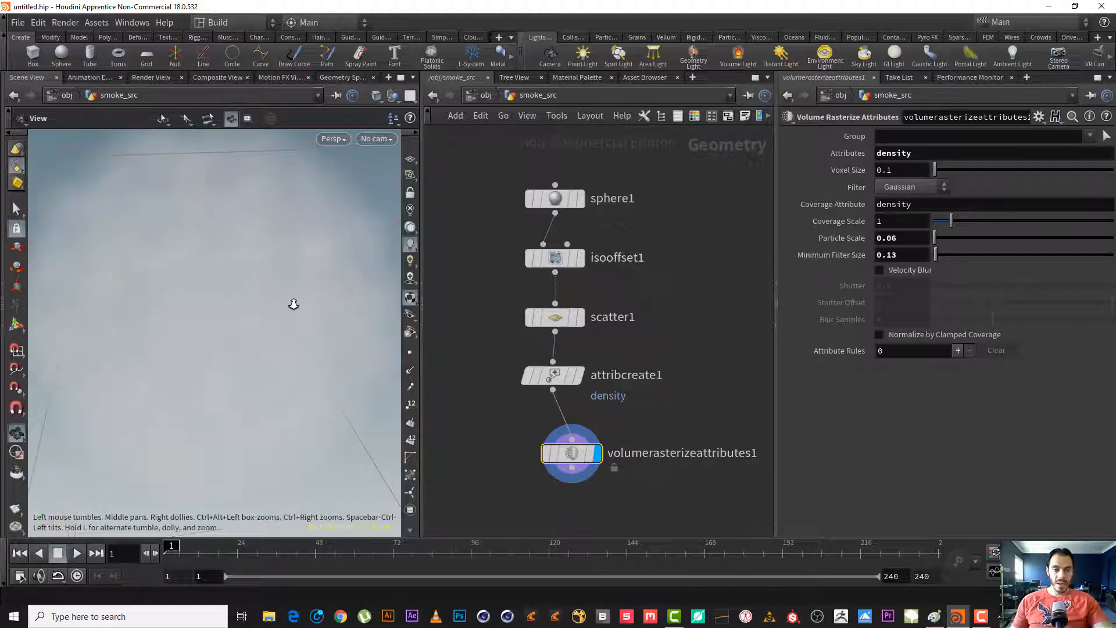
{"action": "middle_click_drag", "start_coordinate": [267, 314], "coordinate": [284, 313]}
{"action": "right_click_drag", "start_coordinate": [276, 265], "coordinate": [254, 282]}
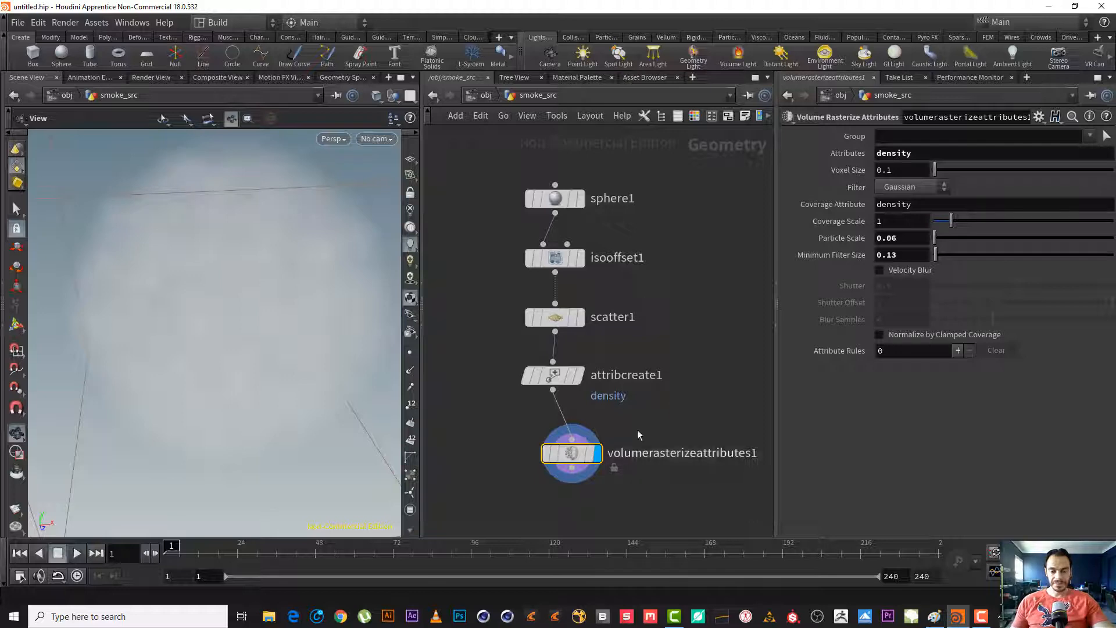
- Move the volume rasterize node directly beneath the attribute create node to tidy the network
{"action": "middle_click_drag", "start_coordinate": [651, 407], "coordinate": [625, 376]}
{"action": "left_click_drag", "start_coordinate": [550, 429], "coordinate": [530, 409]}
{"action": "middle_click_drag", "start_coordinate": [595, 300], "coordinate": [581, 306]}
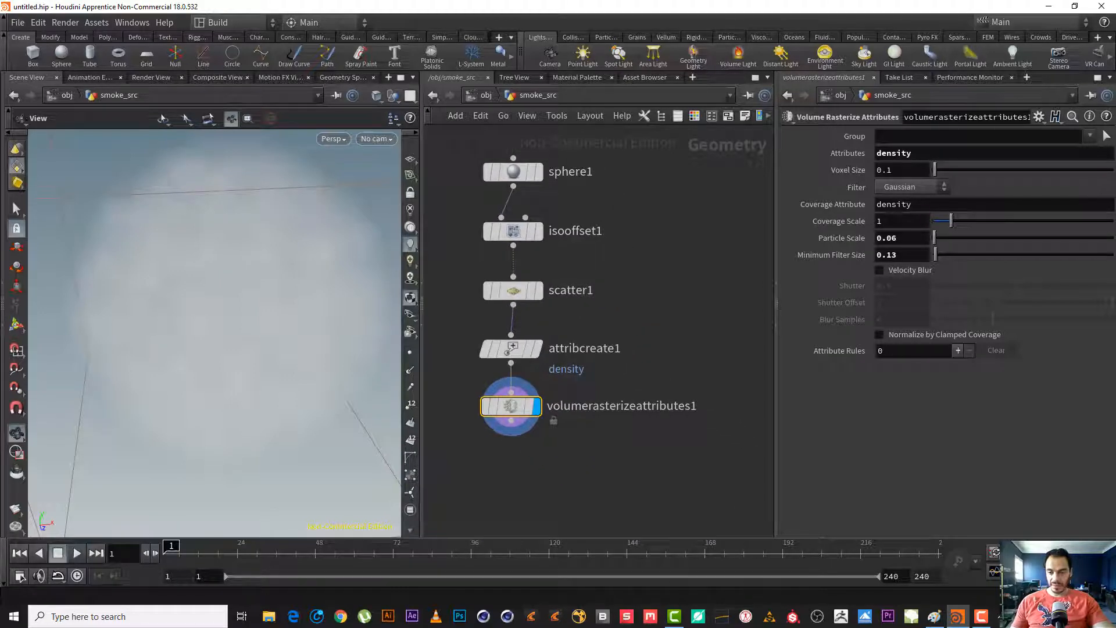
{"action": "left_click", "coordinate": [981, 617]}
{"action": "left_click", "coordinate": [981, 617]}
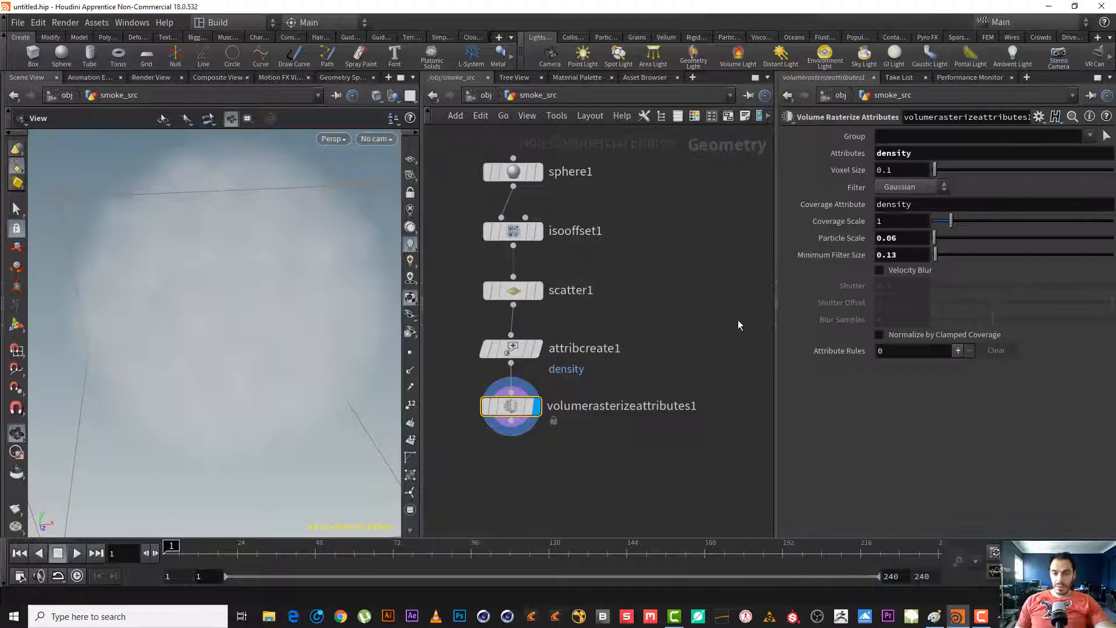
{"action": "middle_click_drag", "start_coordinate": [650, 220], "coordinate": [656, 247]}
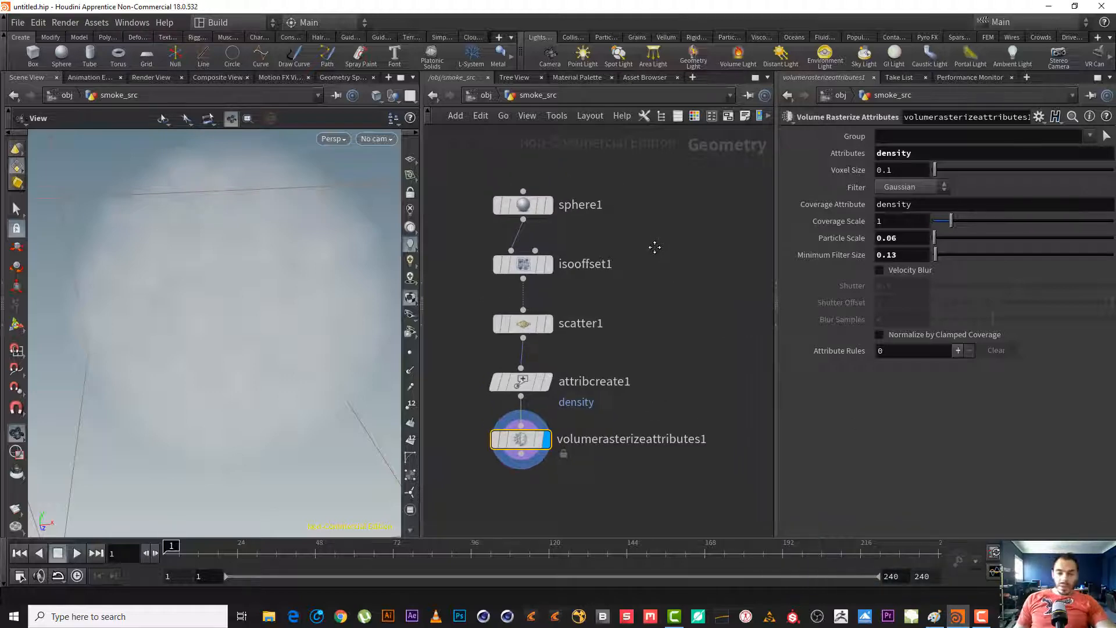
{"action": "left_click_drag", "start_coordinate": [674, 233], "coordinate": [453, 494]}
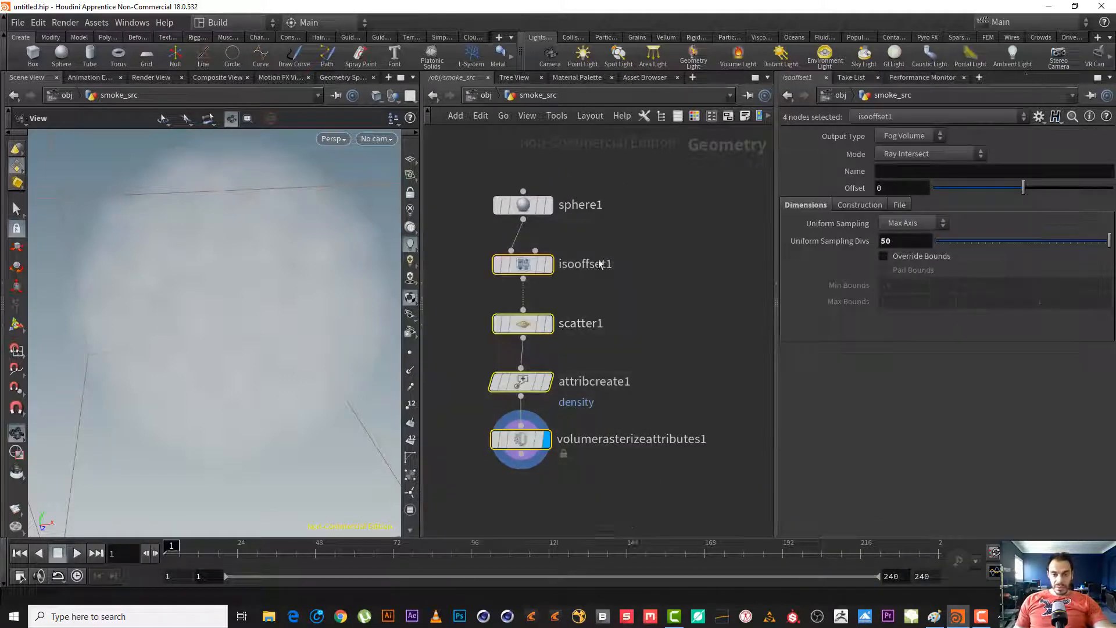
{"action": "middle_click_drag", "start_coordinate": [630, 257], "coordinate": [614, 245]}
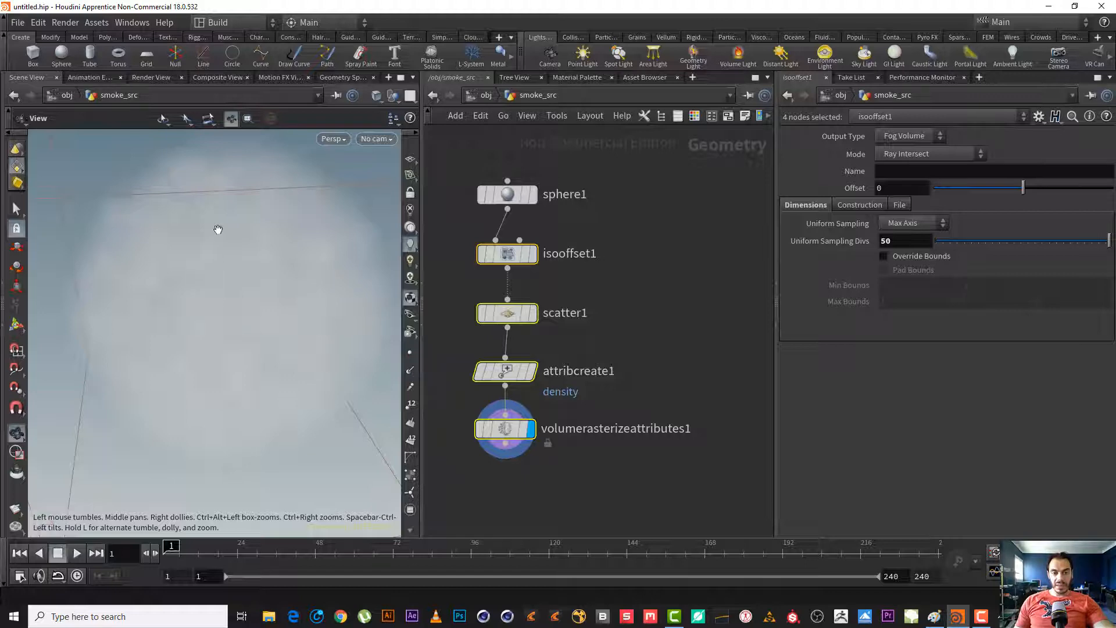
- Set the viewport background's color scheme to Dark so the fog volume stands out
{"action": "key", "text": "d"}
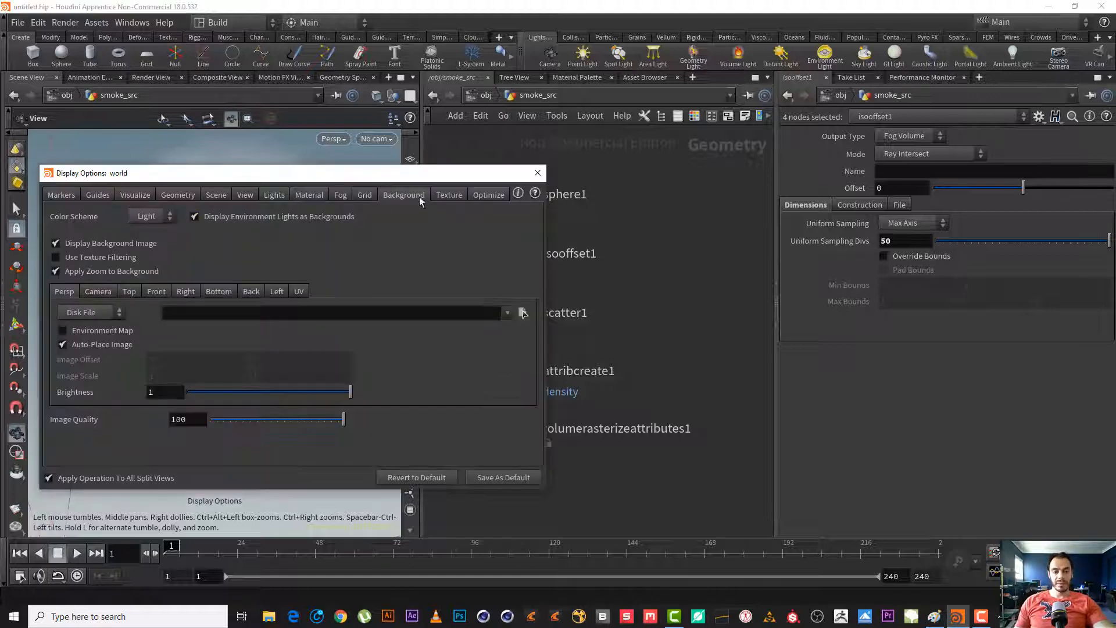
{"action": "left_click", "coordinate": [145, 218]}
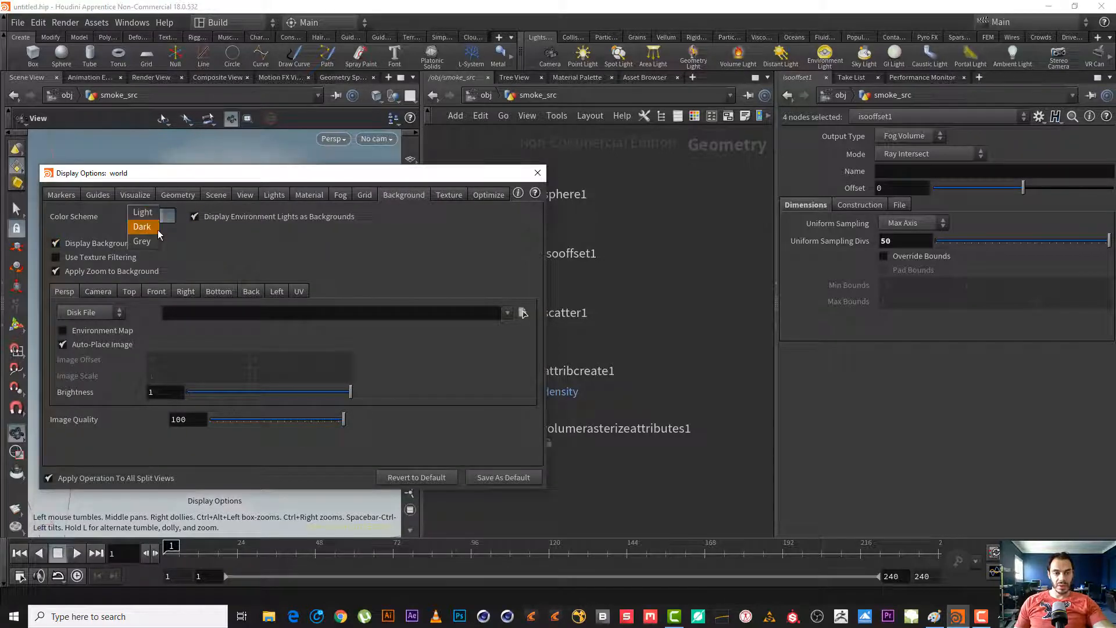
{"action": "left_click", "coordinate": [158, 229]}
{"action": "left_click", "coordinate": [533, 178]}
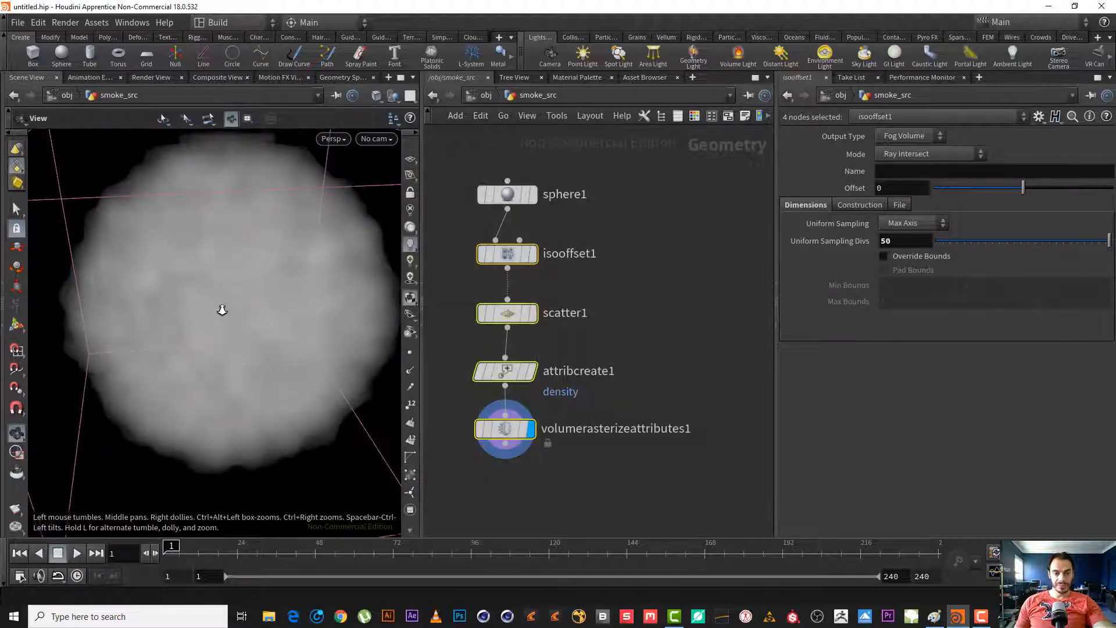
{"action": "scroll", "coordinate": [222, 308], "scroll_direction": "down", "scroll_amount": 5}
{"action": "left_click_drag", "start_coordinate": [180, 329], "coordinate": [182, 310]}
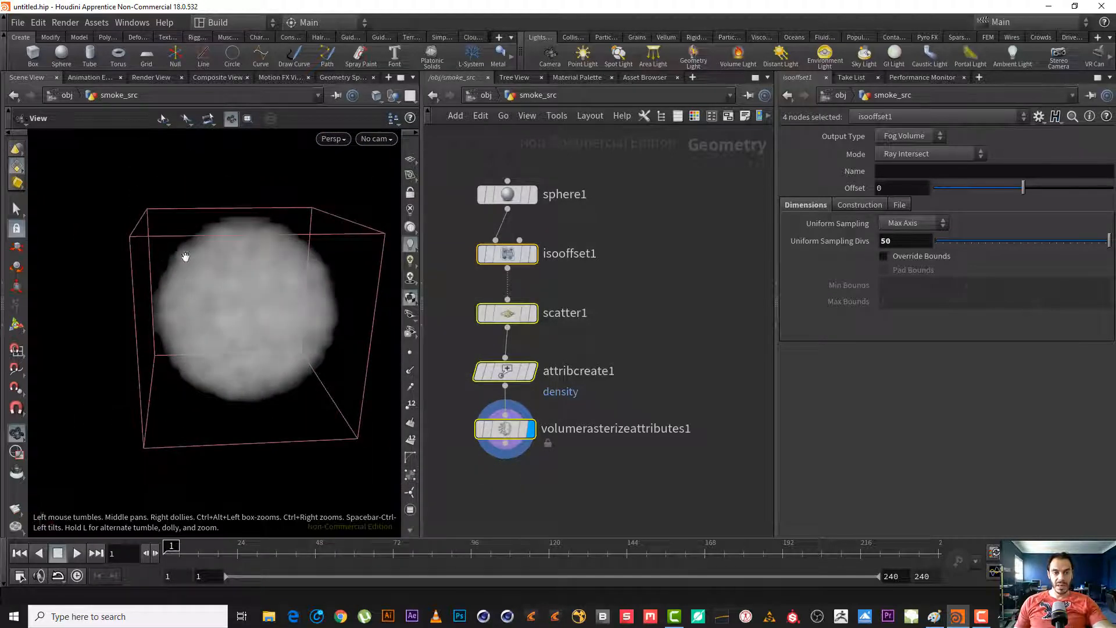
- Append a VDB Visualize Tree node to the output of the volume rasterize attributes node
{"action": "middle_click_drag", "start_coordinate": [567, 453], "coordinate": [563, 390]}
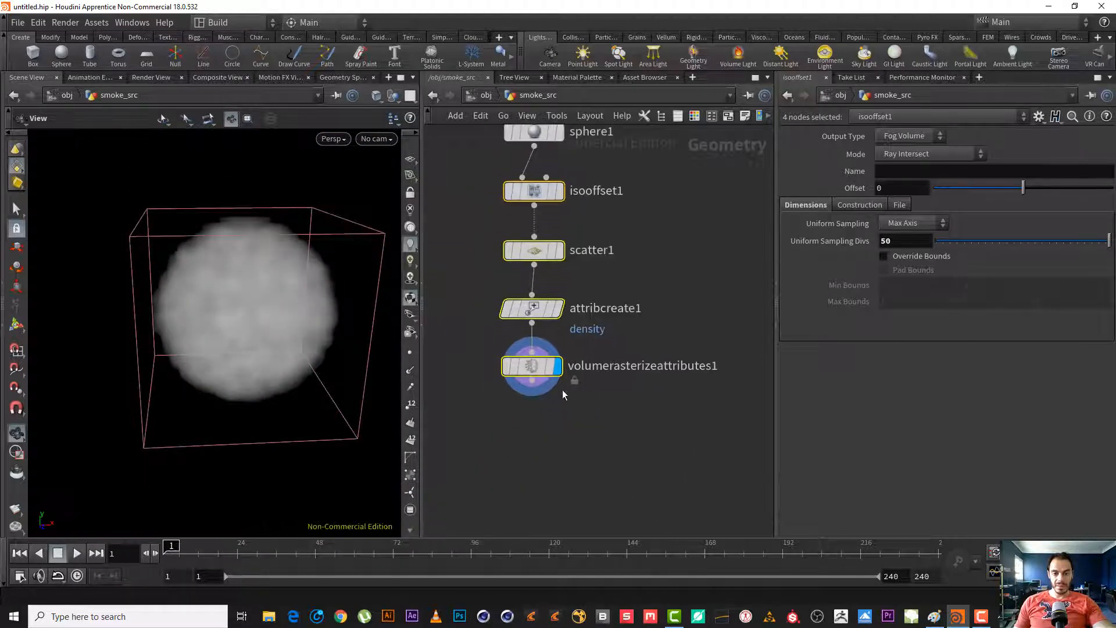
{"action": "key", "text": "Tab"}
{"action": "key", "text": "Escape"}
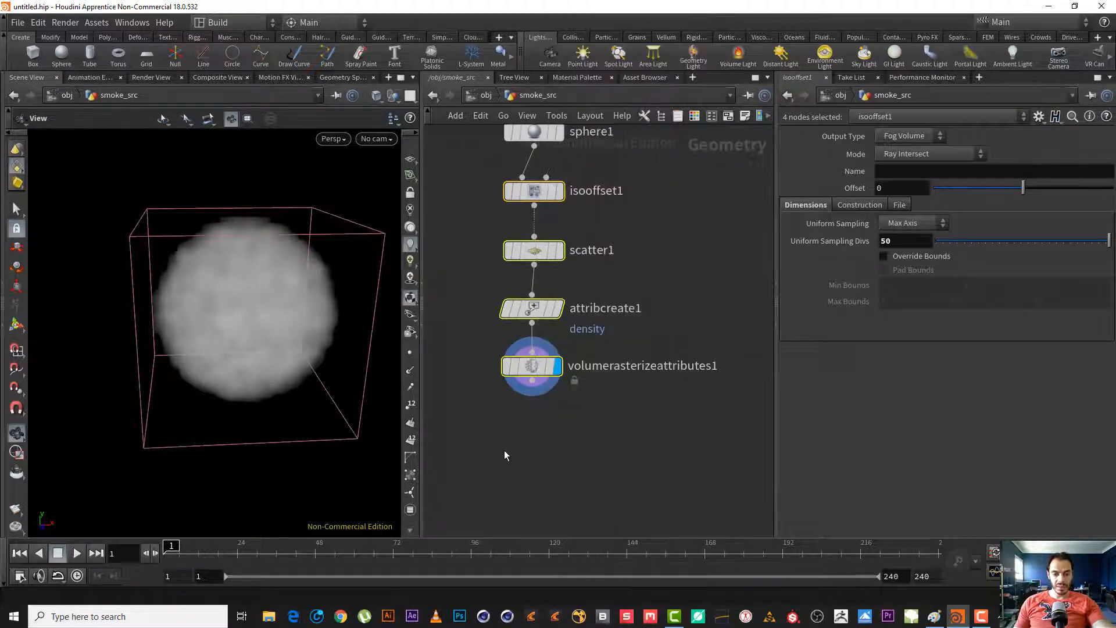
{"action": "left_click", "coordinate": [504, 450]}
{"action": "left_click", "coordinate": [533, 381]}
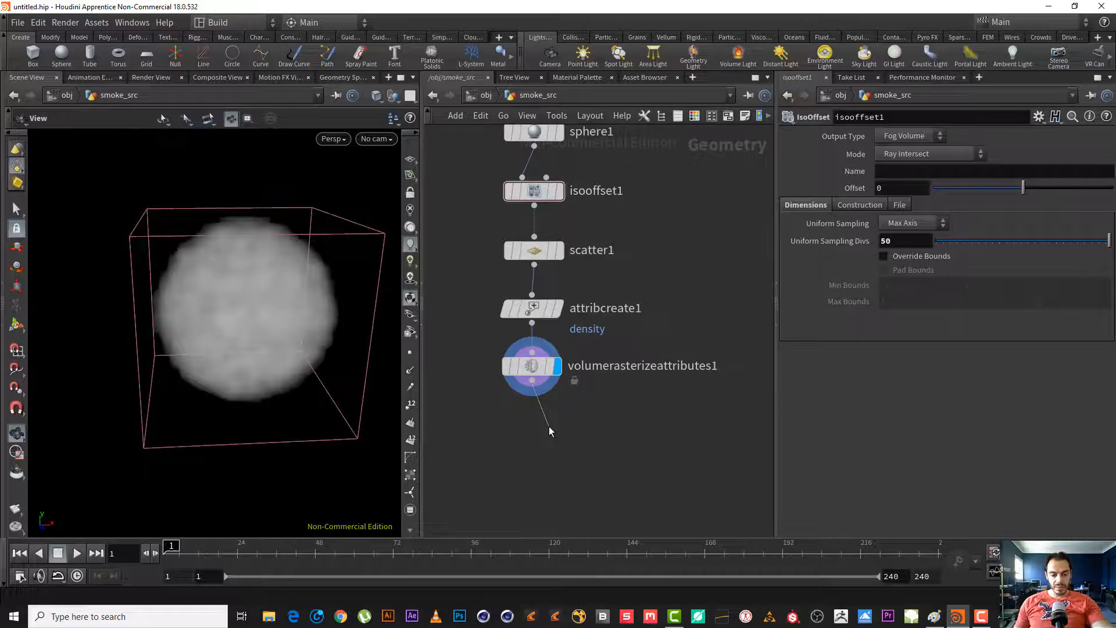
{"action": "key", "text": "Tab"}
{"action": "type", "text": "vdb v"}
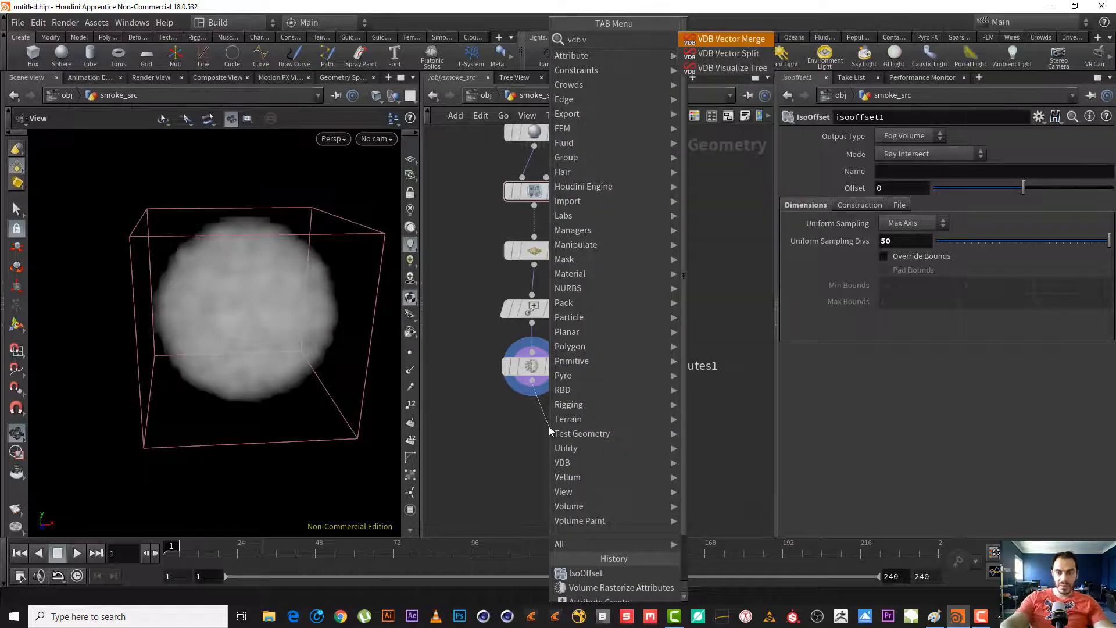
{"action": "key", "text": "Down"}
{"action": "key", "text": "Down"}
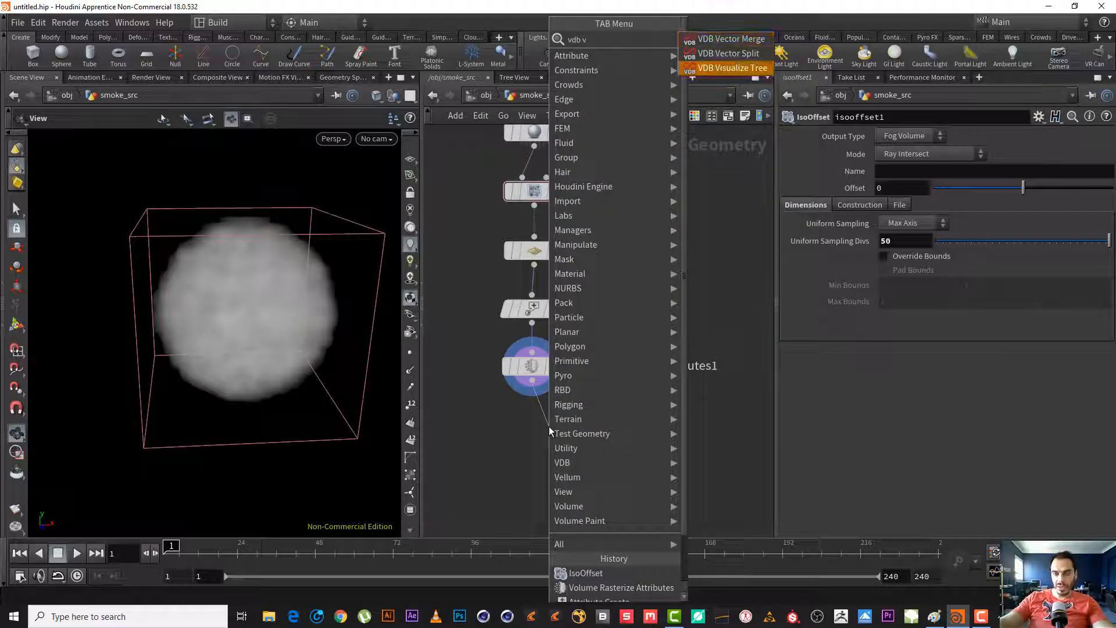
{"action": "key", "text": "Return"}
{"action": "left_click", "coordinate": [549, 427]}
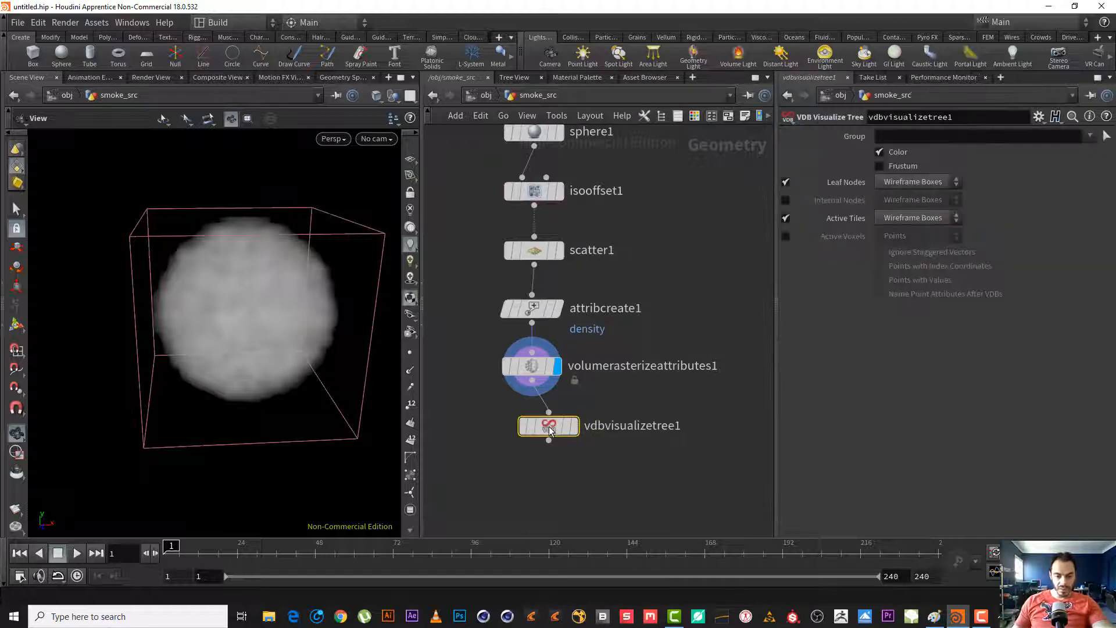
- Display the VDB Visualize Tree node and draw its leaf nodes as Solid Boxes
{"action": "left_click", "coordinate": [574, 427]}
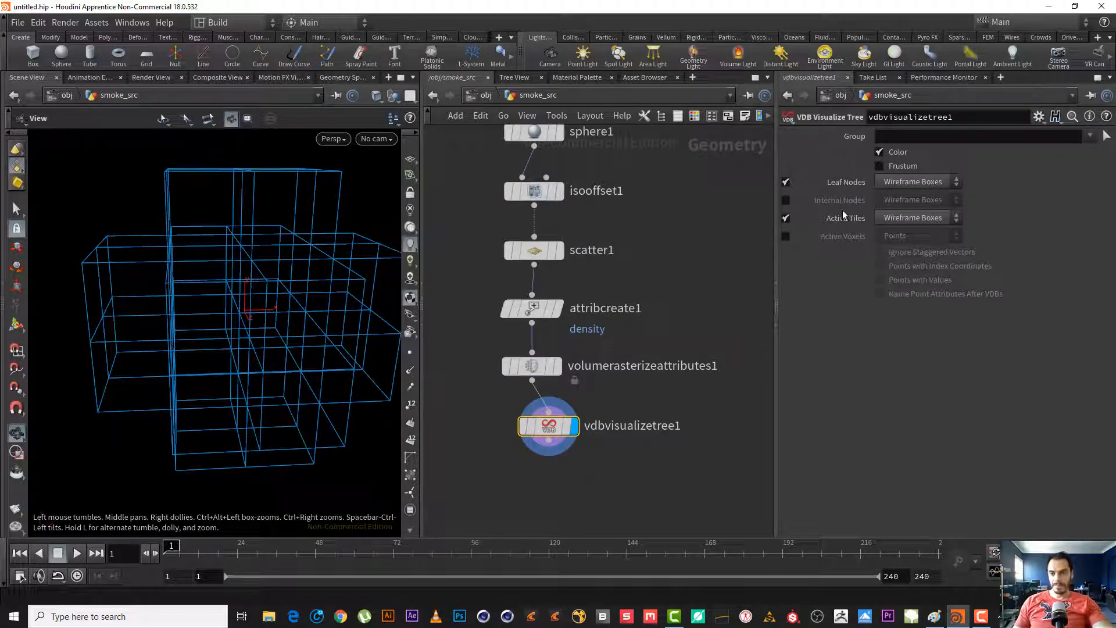
{"action": "left_click", "coordinate": [917, 187]}
{"action": "left_click", "coordinate": [909, 213]}
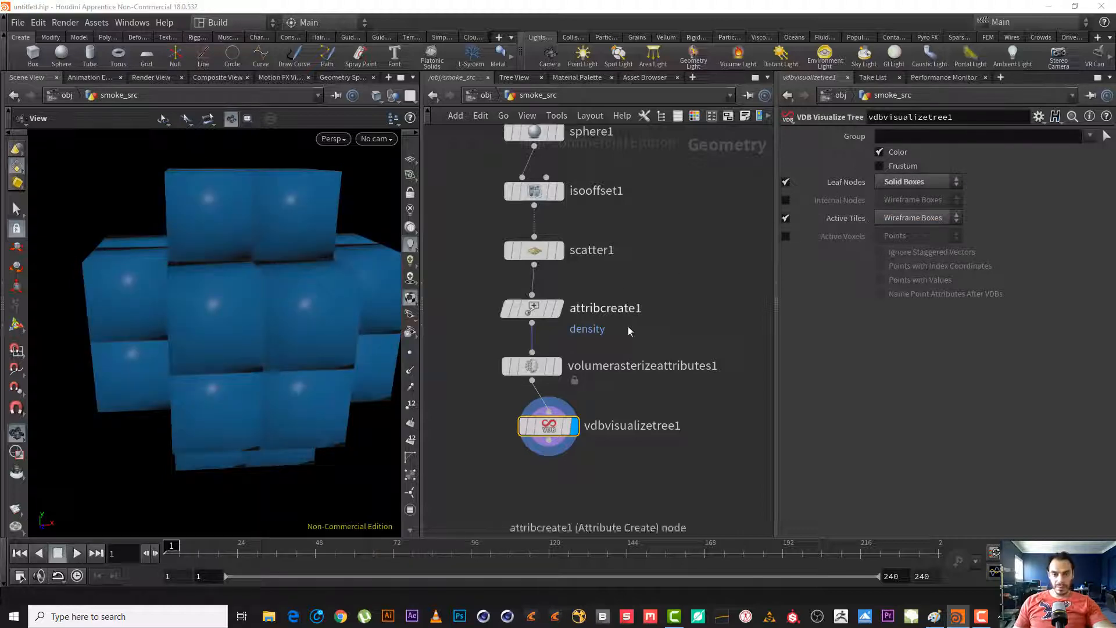
- Set the volume rasterize attributes node's voxel size to 0.01
{"action": "left_click", "coordinate": [554, 372]}
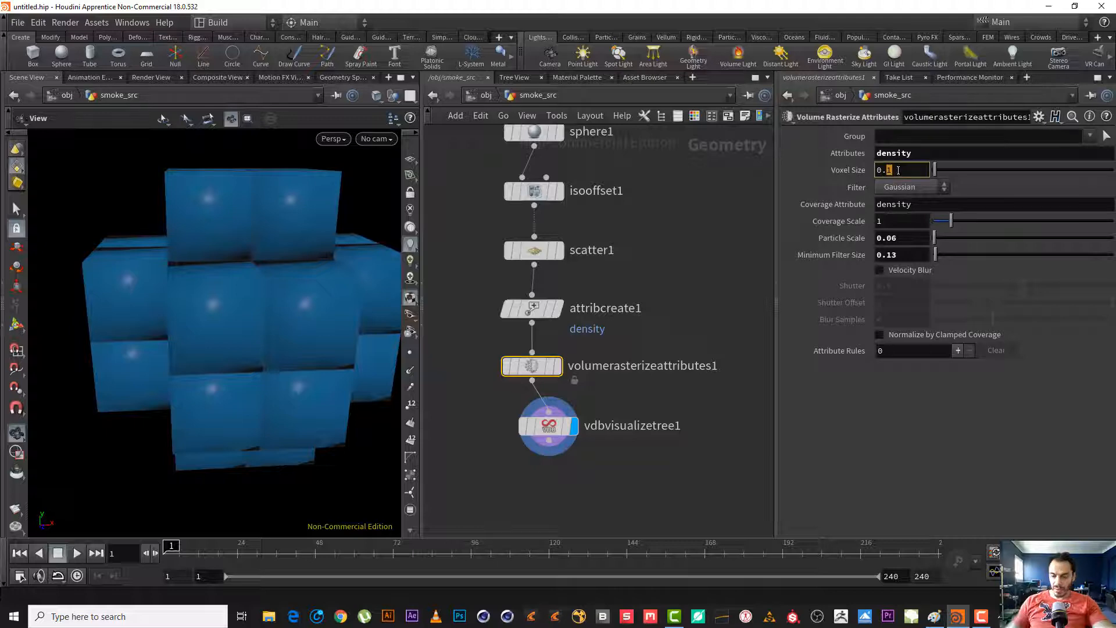
{"action": "key", "text": "Return"}
{"action": "left_click_drag", "start_coordinate": [92, 361], "coordinate": [432, 400]}
- Append a Clip node to the VDB Visualize Tree node and display it
{"action": "left_click", "coordinate": [550, 463]}
{"action": "key", "text": "Tab"}
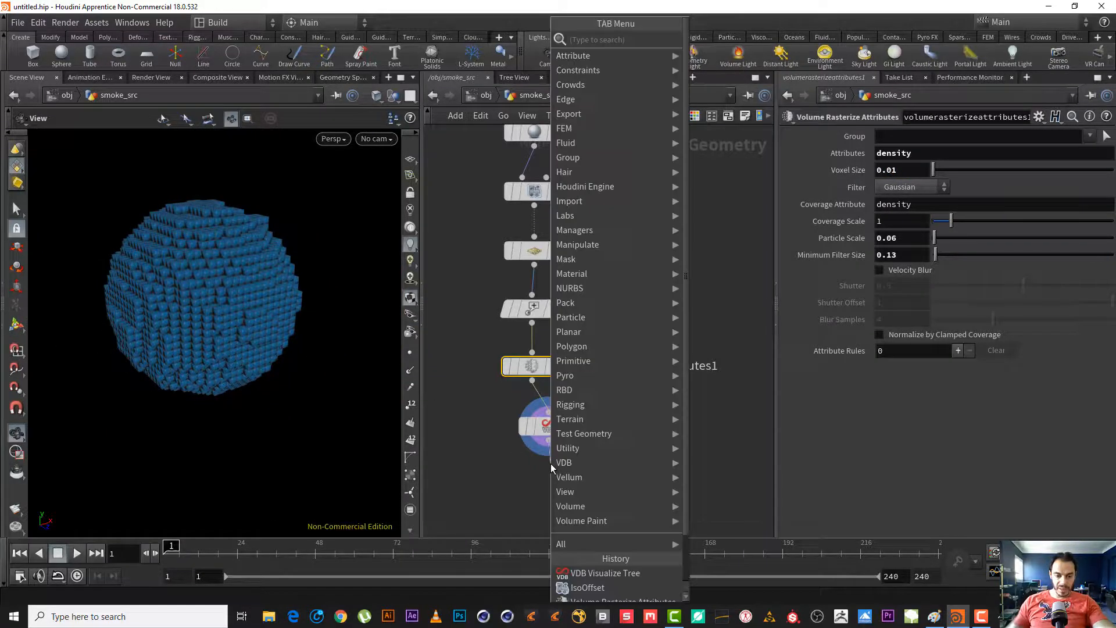
{"action": "type", "text": "cli"}
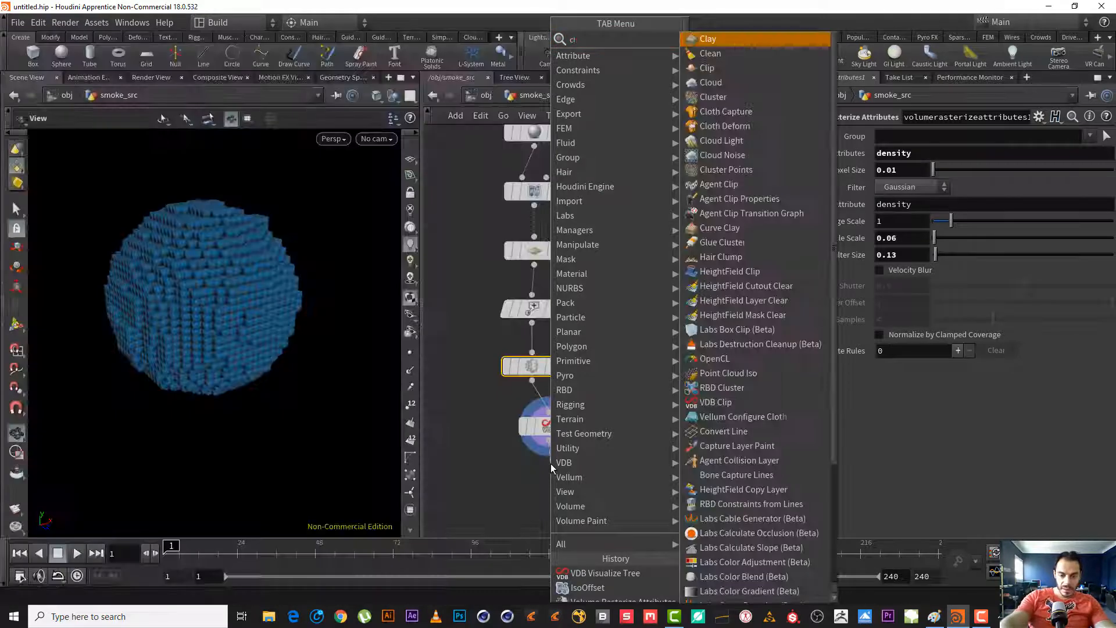
{"action": "key", "text": "Return"}
{"action": "left_click", "coordinate": [550, 463]}
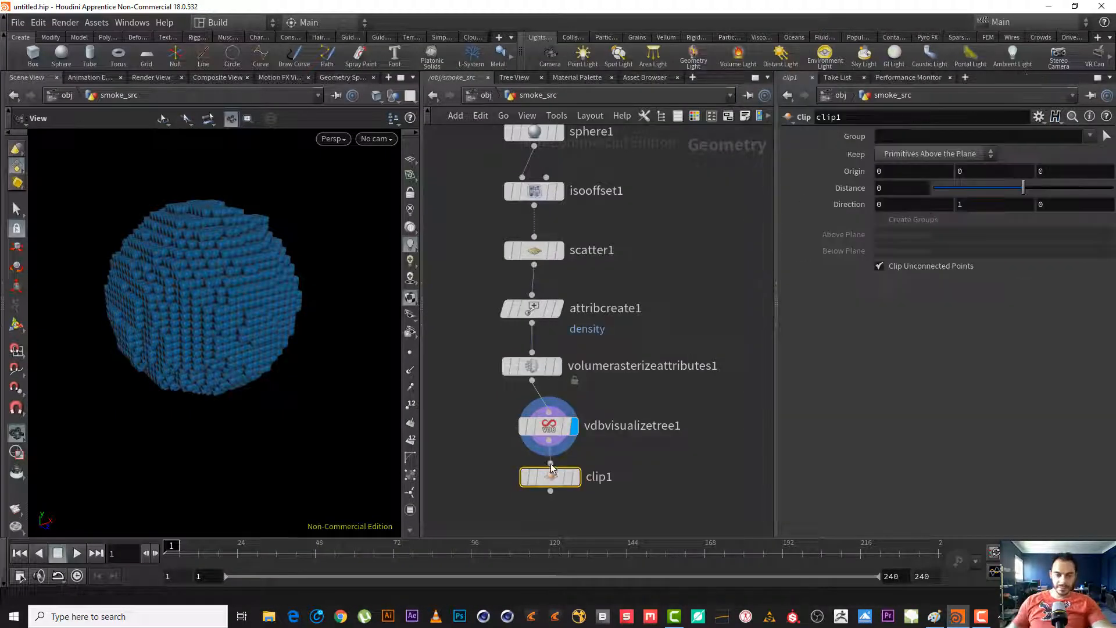
{"action": "key", "text": "r"}
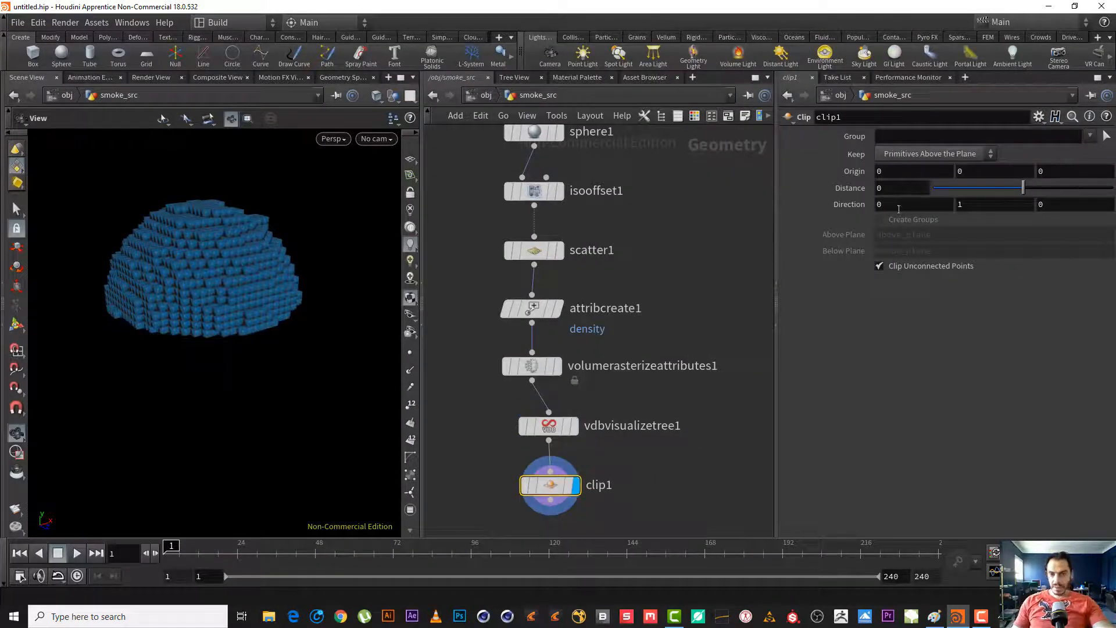
- Set the clip direction to -1, 0, 0 and examine the cross-section of the voxel sphere
{"action": "left_click_drag", "start_coordinate": [899, 206], "coordinate": [810, 211]}
{"action": "type", "text": "-1"}
{"action": "key", "text": "Tab"}
{"action": "type", "text": "0"}
{"action": "key", "text": "Return"}
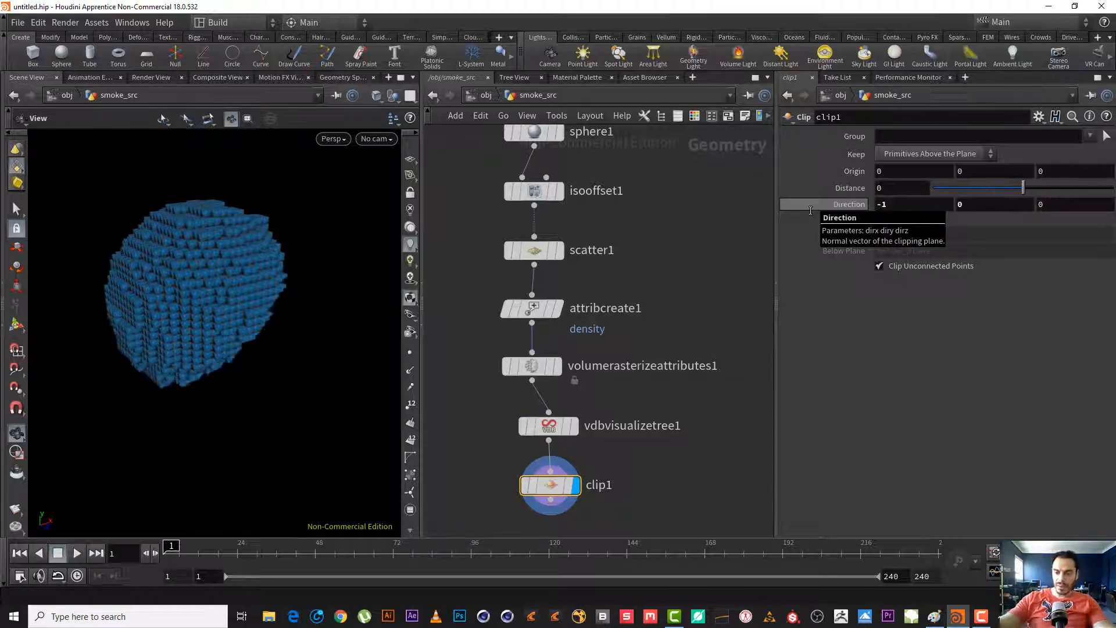
{"action": "left_click_drag", "start_coordinate": [34, 365], "coordinate": [301, 252]}
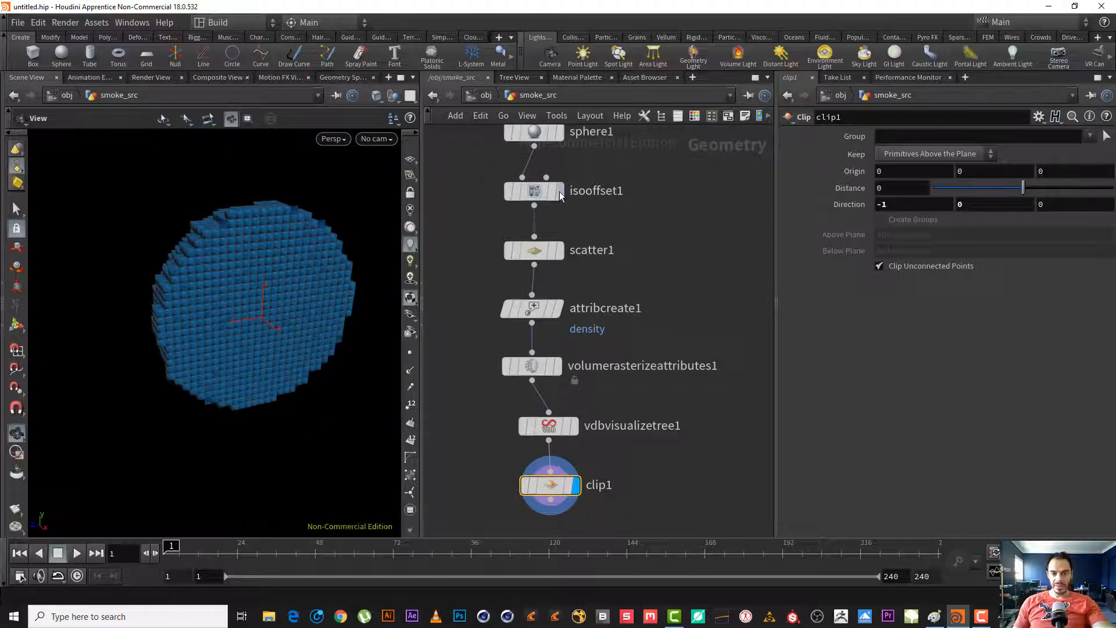
- Bypass the IsoOffset node and examine the inside of the clipped voxel sphere
{"action": "mouse_move", "coordinate": [533, 188]}
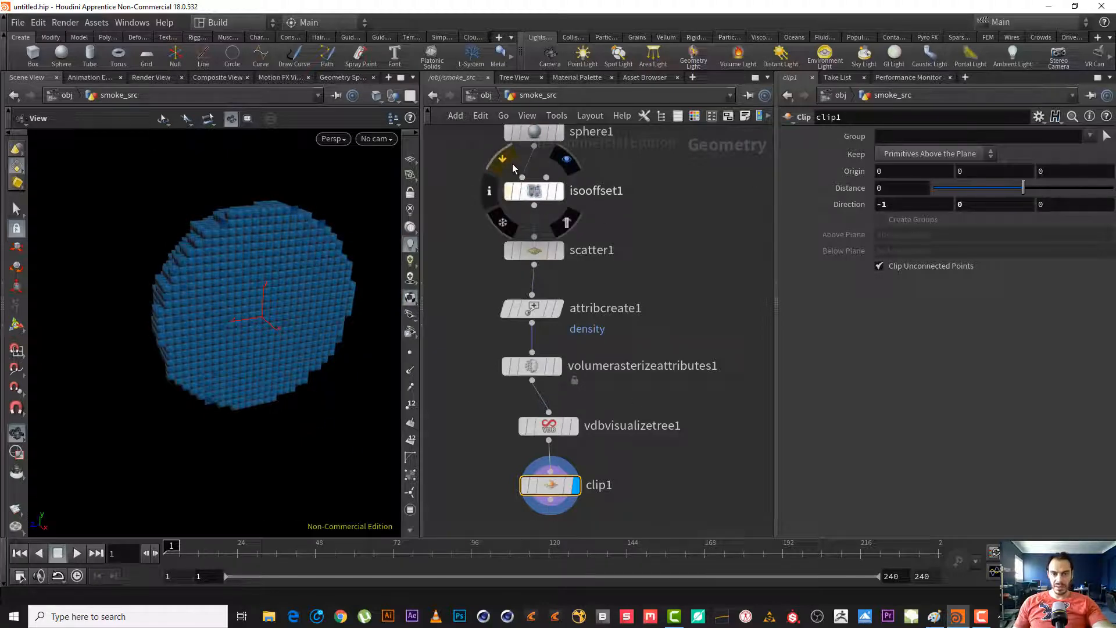
{"action": "left_click", "coordinate": [505, 160]}
{"action": "left_click_drag", "start_coordinate": [378, 273], "coordinate": [182, 182]}
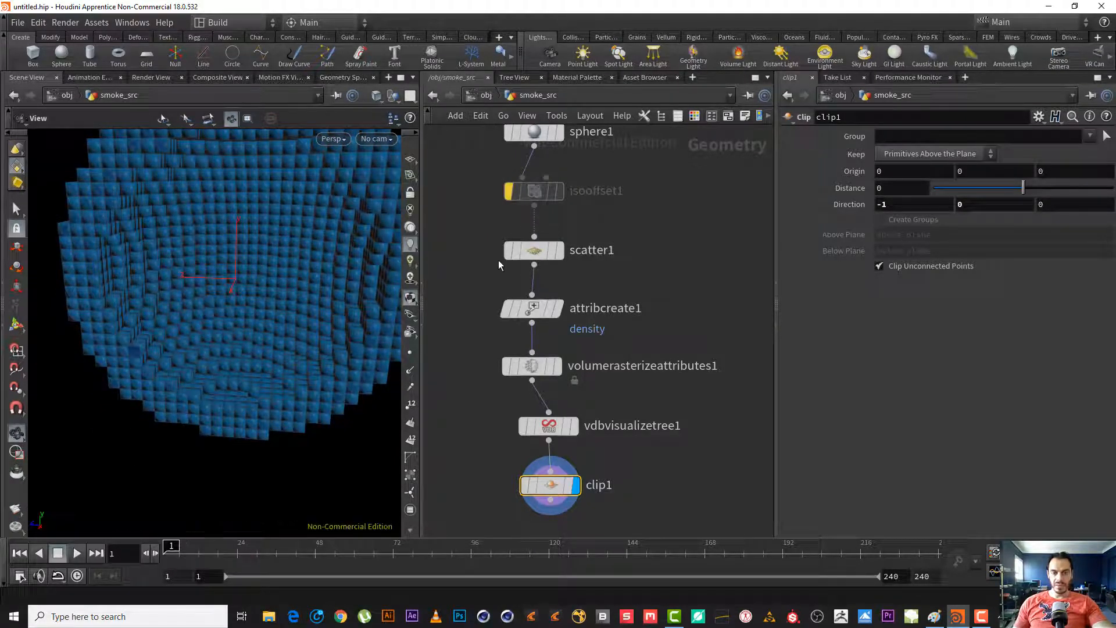
- Display the scatter node, then the volume rasterize node, to compare the points and the volume with the IsoOffset bypassed
{"action": "left_click", "coordinate": [606, 249]}
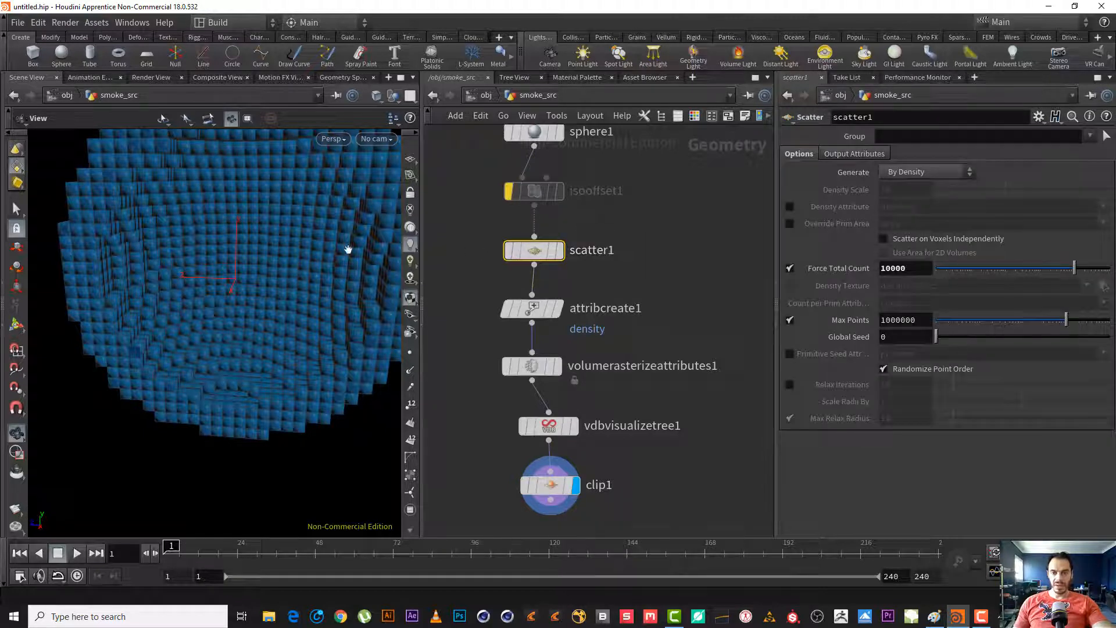
{"action": "scroll", "coordinate": [236, 231], "scroll_direction": "down", "scroll_amount": 5}
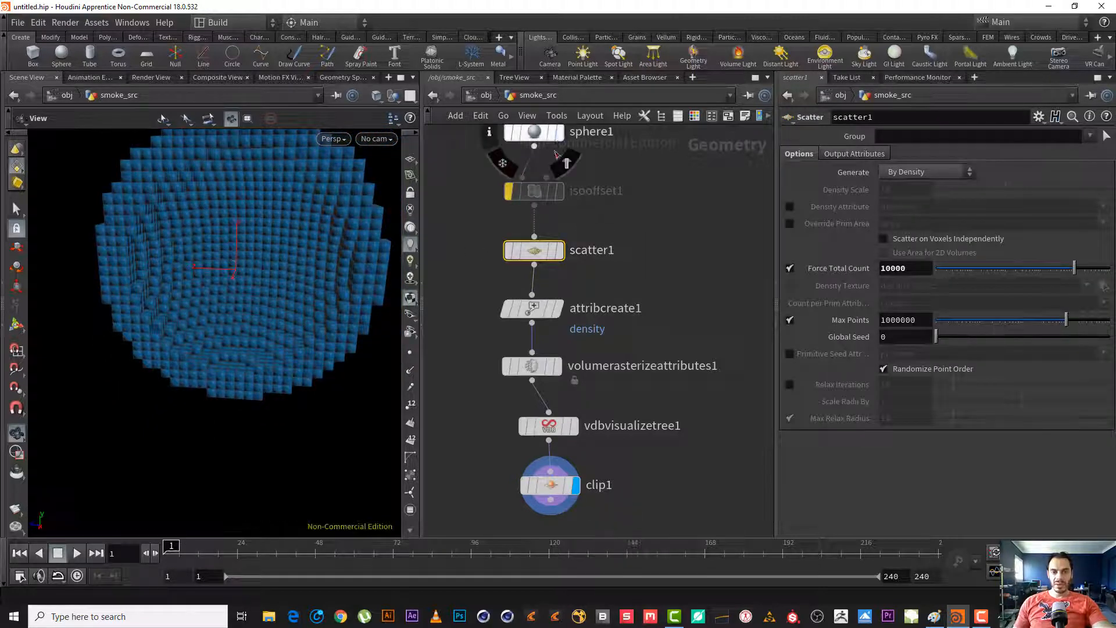
{"action": "left_click", "coordinate": [559, 250]}
{"action": "left_click_drag", "start_coordinate": [224, 295], "coordinate": [274, 293]}
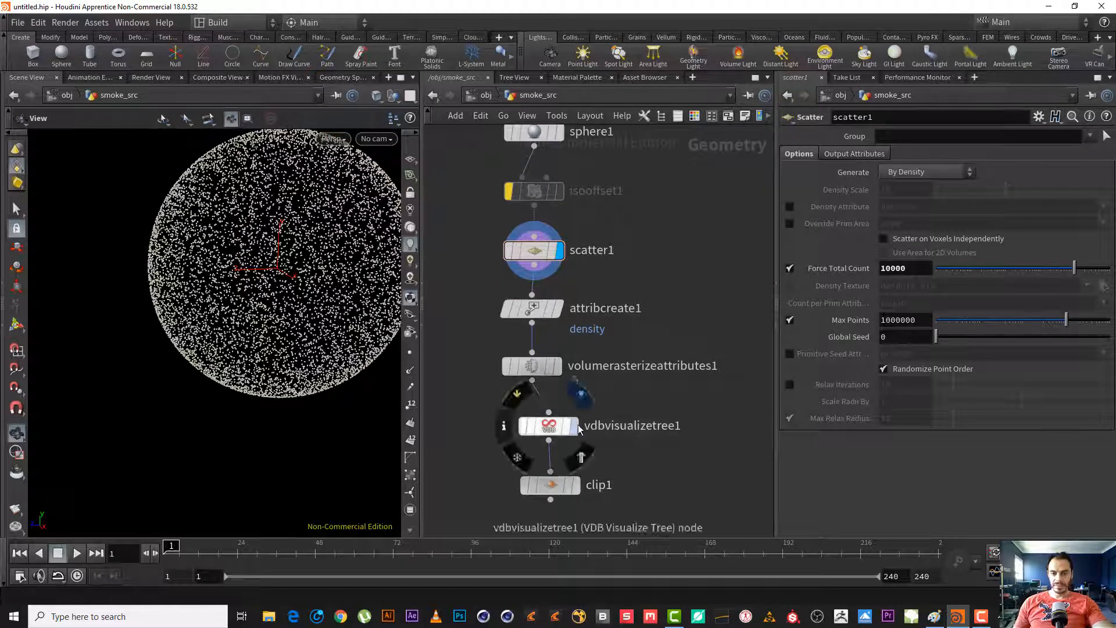
{"action": "left_click", "coordinate": [558, 366]}
{"action": "scroll", "coordinate": [272, 287], "scroll_direction": "down", "scroll_amount": 5}
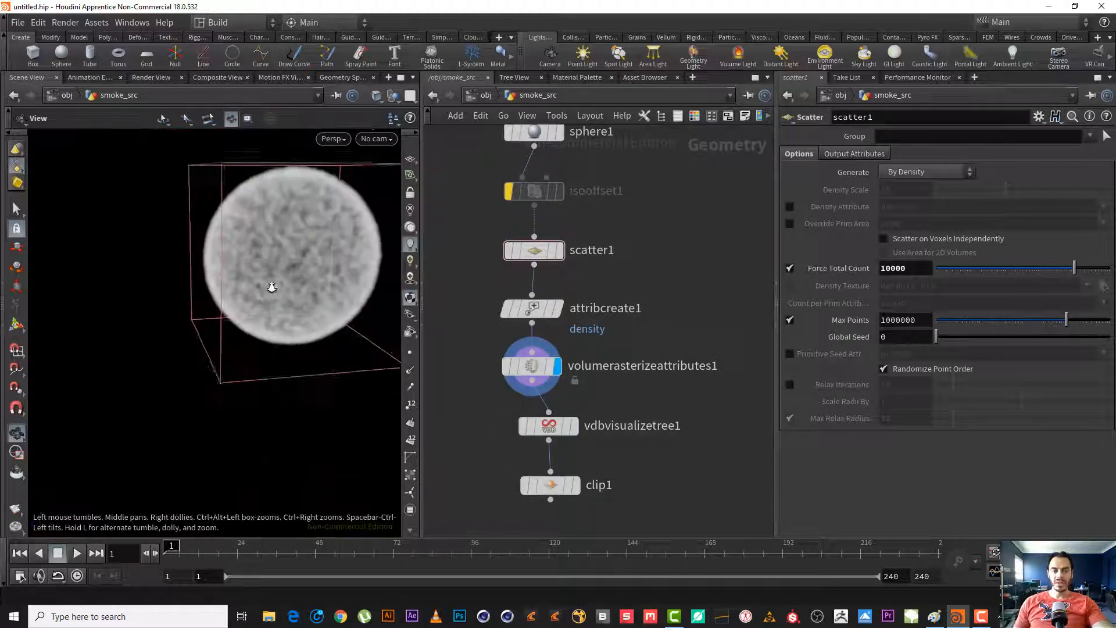
{"action": "middle_click_drag", "start_coordinate": [272, 286], "coordinate": [186, 289]}
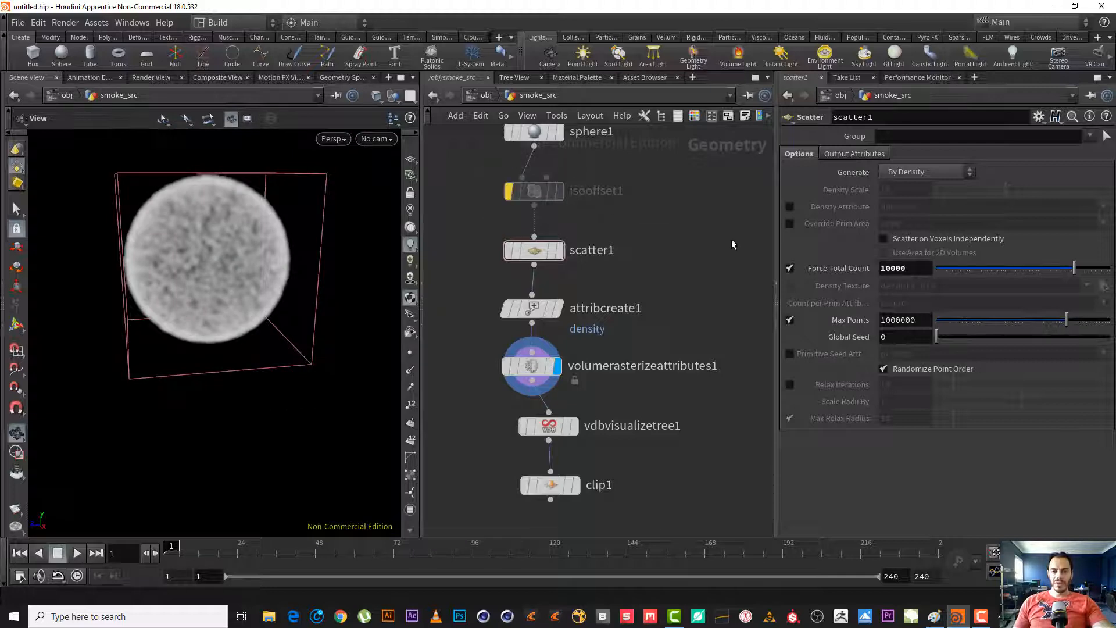
- Move the sphere node away from the rest of the chain to free space in the network
{"action": "middle_click_drag", "start_coordinate": [696, 263], "coordinate": [645, 272]}
{"action": "right_click_drag", "start_coordinate": [645, 272], "coordinate": [639, 268]}
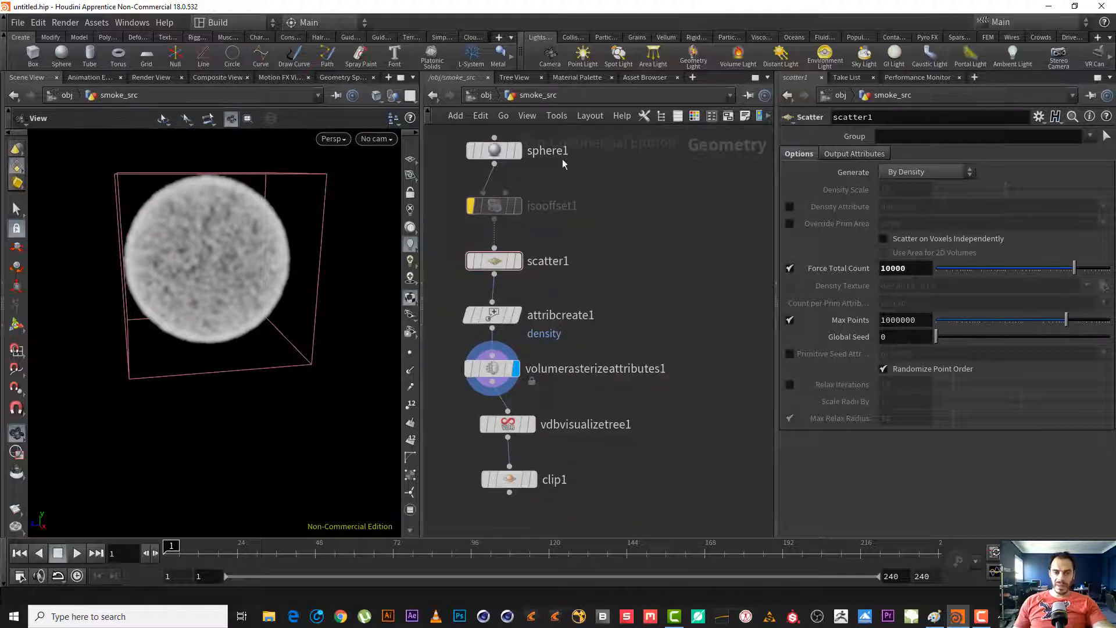
{"action": "left_click_drag", "start_coordinate": [494, 150], "coordinate": [600, 151]}
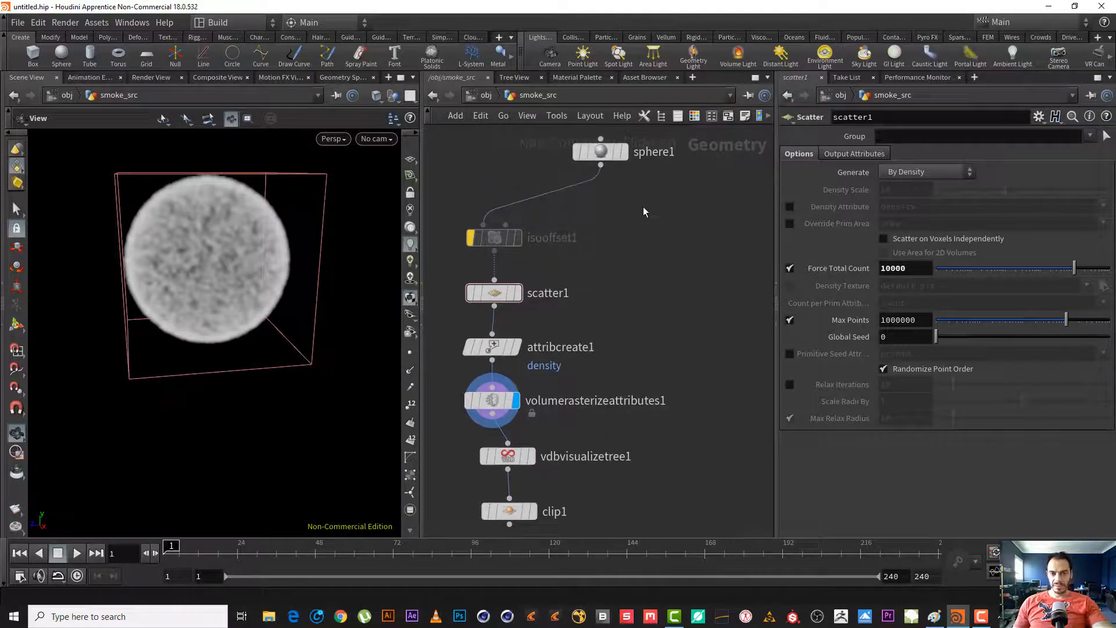
{"action": "middle_click_drag", "start_coordinate": [643, 211], "coordinate": [585, 212]}
- Change the sphere's primitive type to Mesh
{"action": "left_click", "coordinate": [542, 154]}
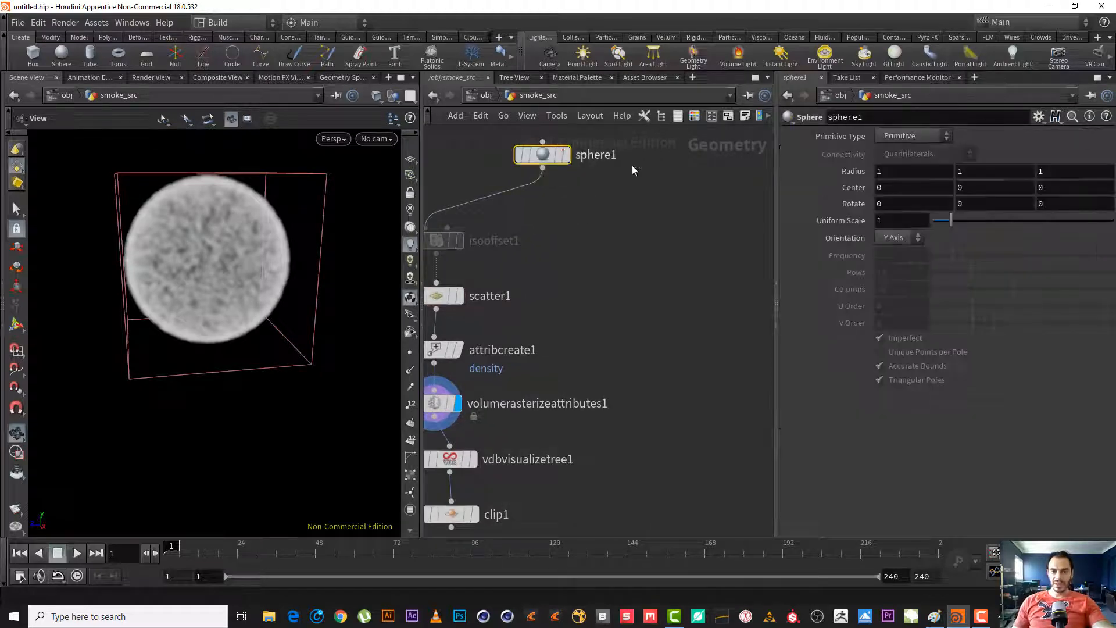
{"action": "left_click", "coordinate": [911, 135]}
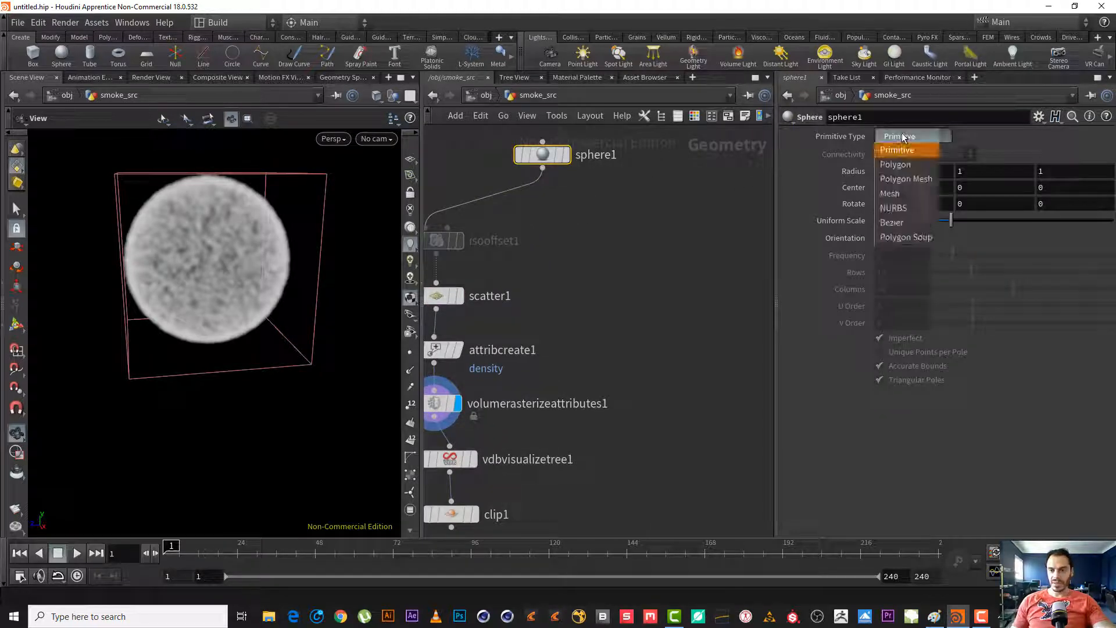
{"action": "left_click", "coordinate": [908, 194]}
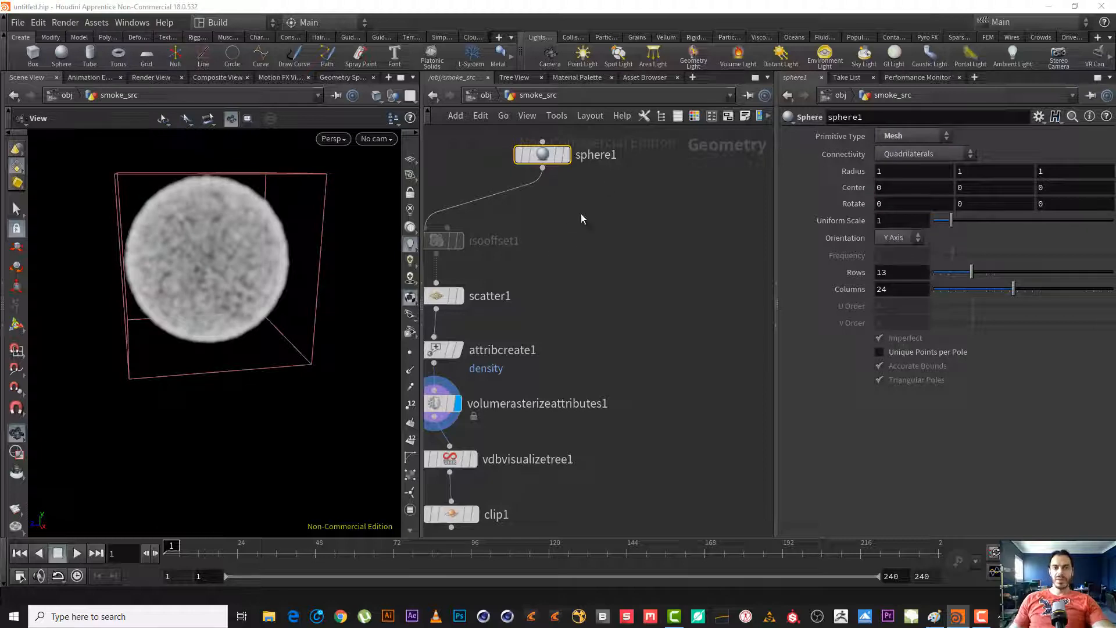
- Display the scatter node to check the points generated from the mesh sphere
{"action": "middle_click_drag", "start_coordinate": [581, 214], "coordinate": [640, 194]}
{"action": "left_click", "coordinate": [520, 279]}
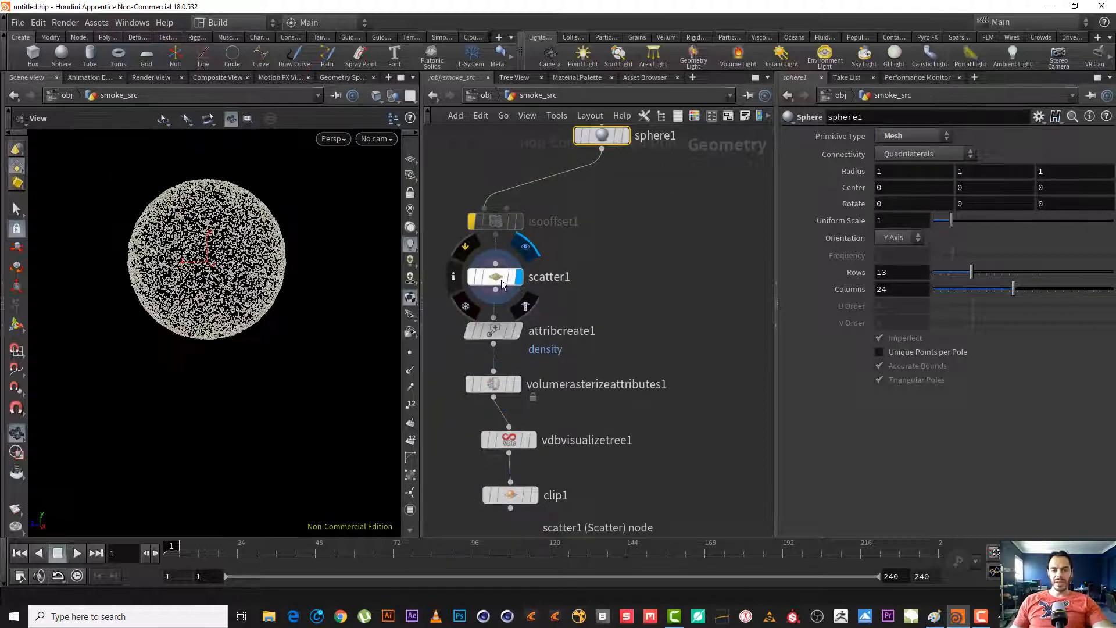
- Compare the sphere with its scattered points and review the sphere's primitive type options, keeping Mesh
{"action": "left_click", "coordinate": [499, 280]}
{"action": "mouse_move", "coordinate": [594, 150]}
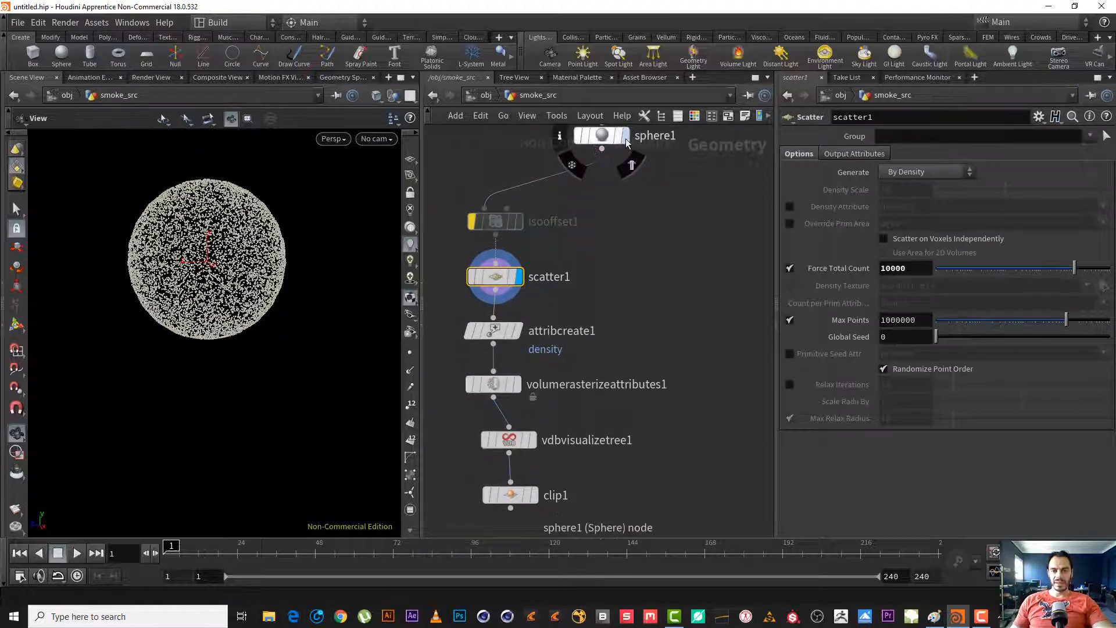
{"action": "left_click", "coordinate": [625, 135]}
{"action": "left_click", "coordinate": [519, 277]}
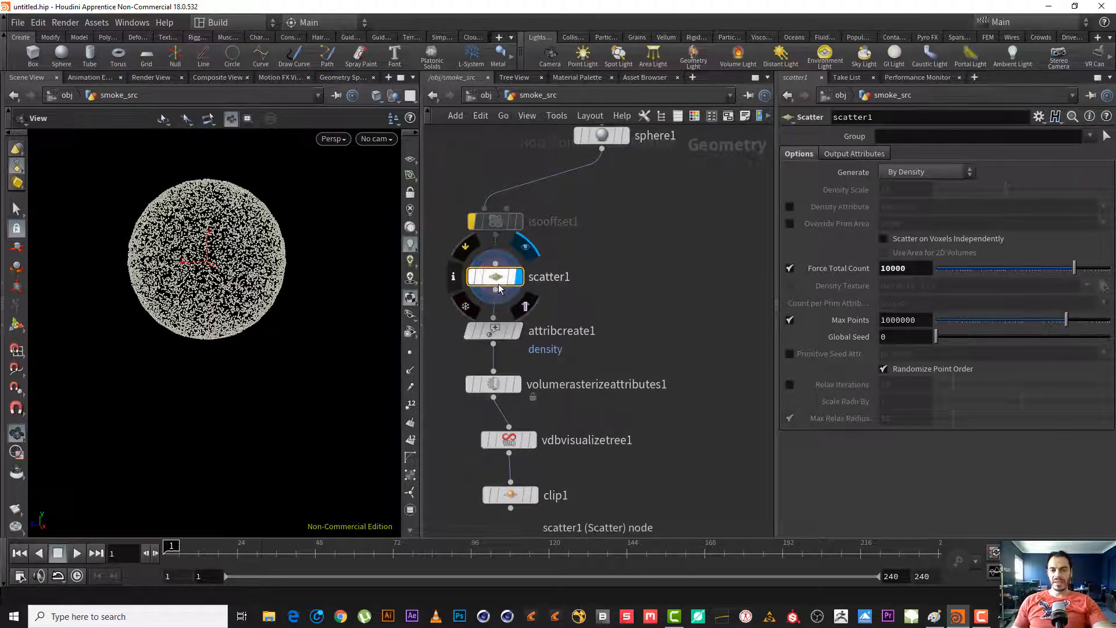
{"action": "left_click", "coordinate": [600, 144]}
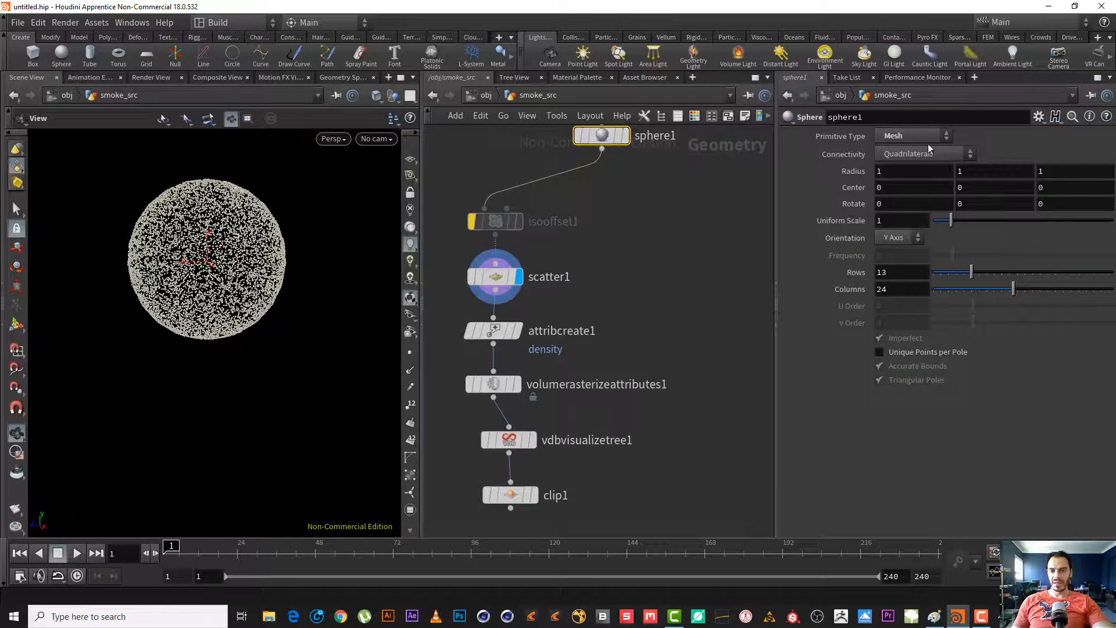
{"action": "left_click", "coordinate": [918, 137]}
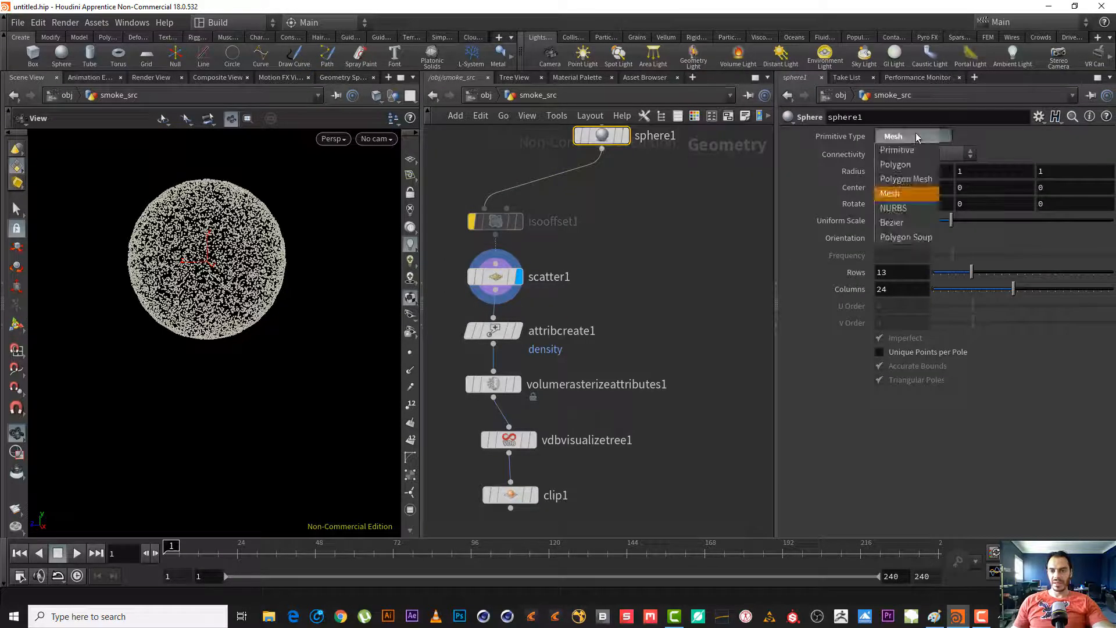
{"action": "left_click", "coordinate": [917, 198]}
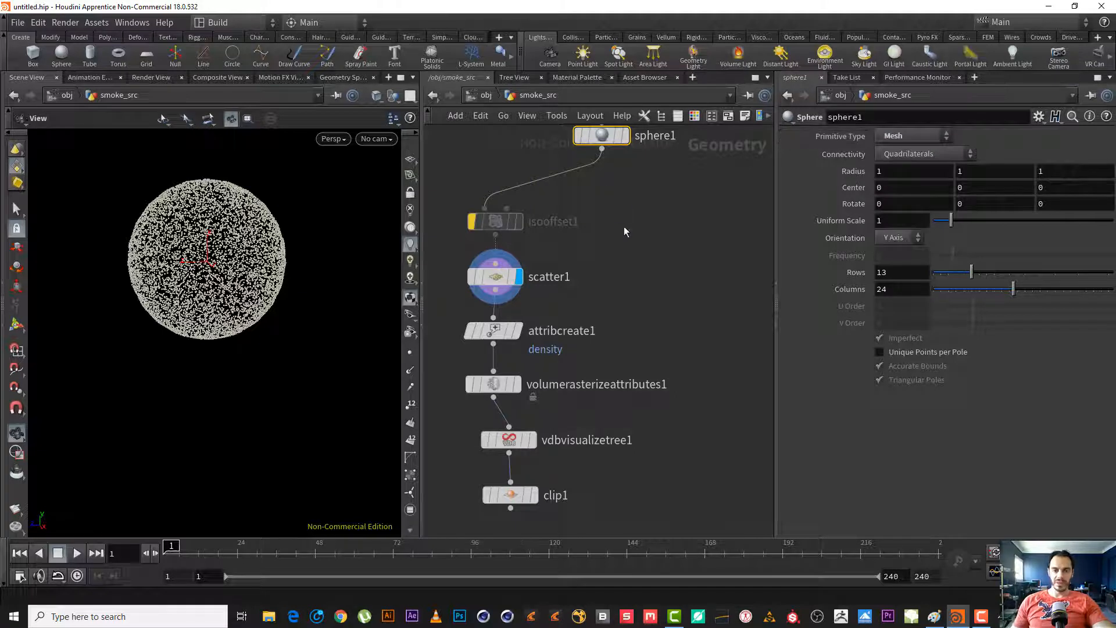
- Display the volume rasterize node's result, then the mesh sphere that feeds the chain
{"action": "middle_click_drag", "start_coordinate": [616, 209], "coordinate": [563, 219]}
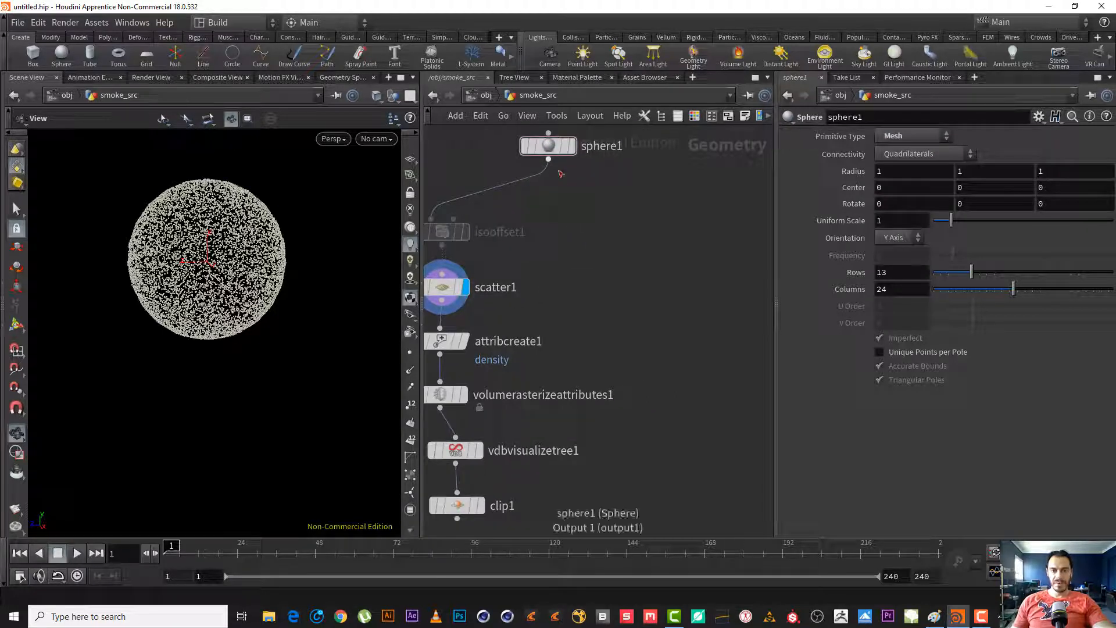
{"action": "middle_click_drag", "start_coordinate": [560, 174], "coordinate": [616, 111]}
{"action": "left_click", "coordinate": [501, 335]}
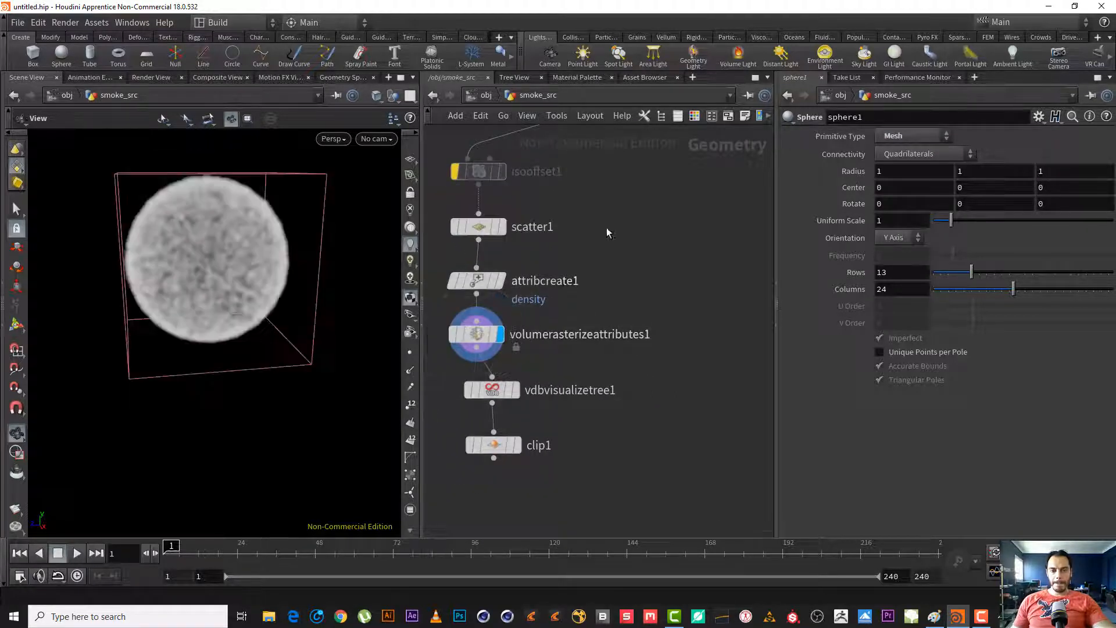
{"action": "middle_click_drag", "start_coordinate": [607, 233], "coordinate": [568, 326]}
{"action": "left_click", "coordinate": [562, 196]}
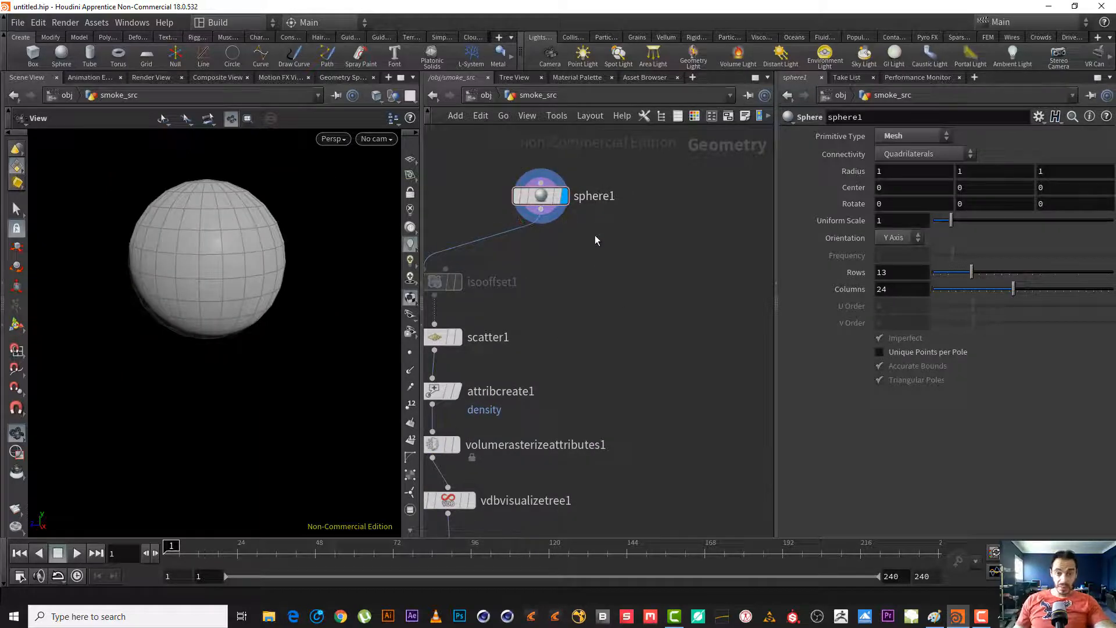
- Add a Pyro Source node fed by the sphere's output, on a separate branch, and display it
{"action": "left_click", "coordinate": [542, 210]}
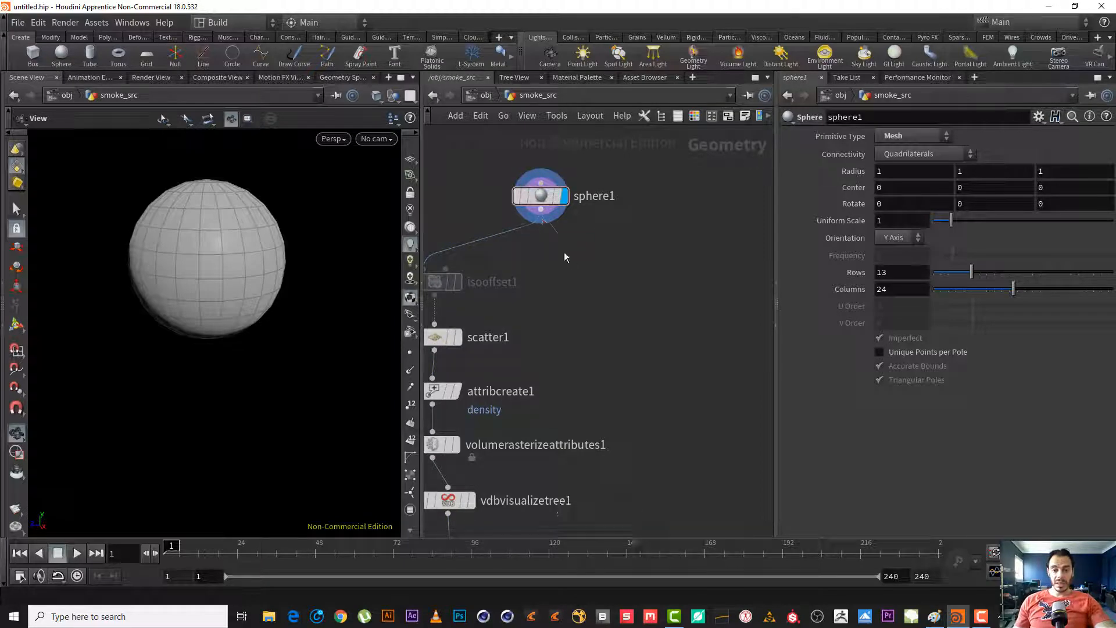
{"action": "key", "text": "Tab"}
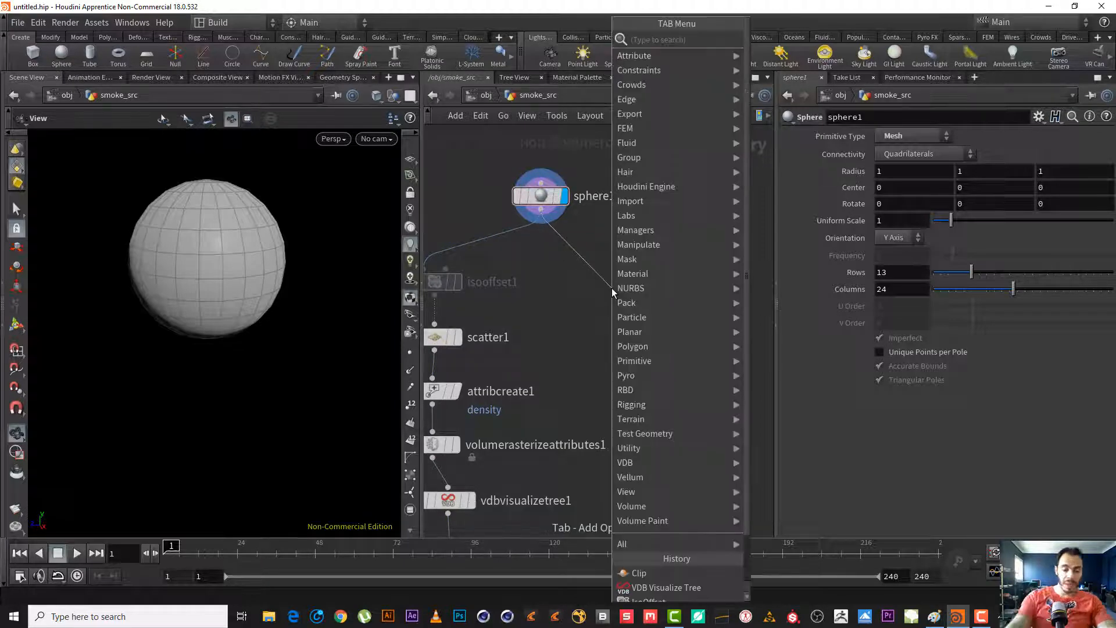
{"action": "type", "text": "pyro"}
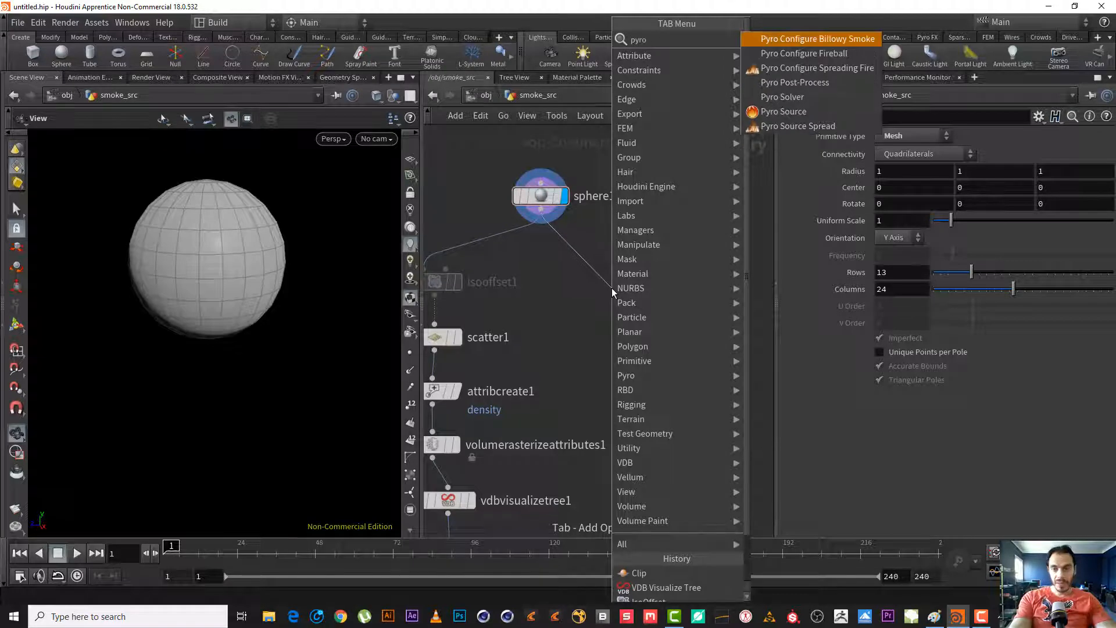
{"action": "type", "text": " s"}
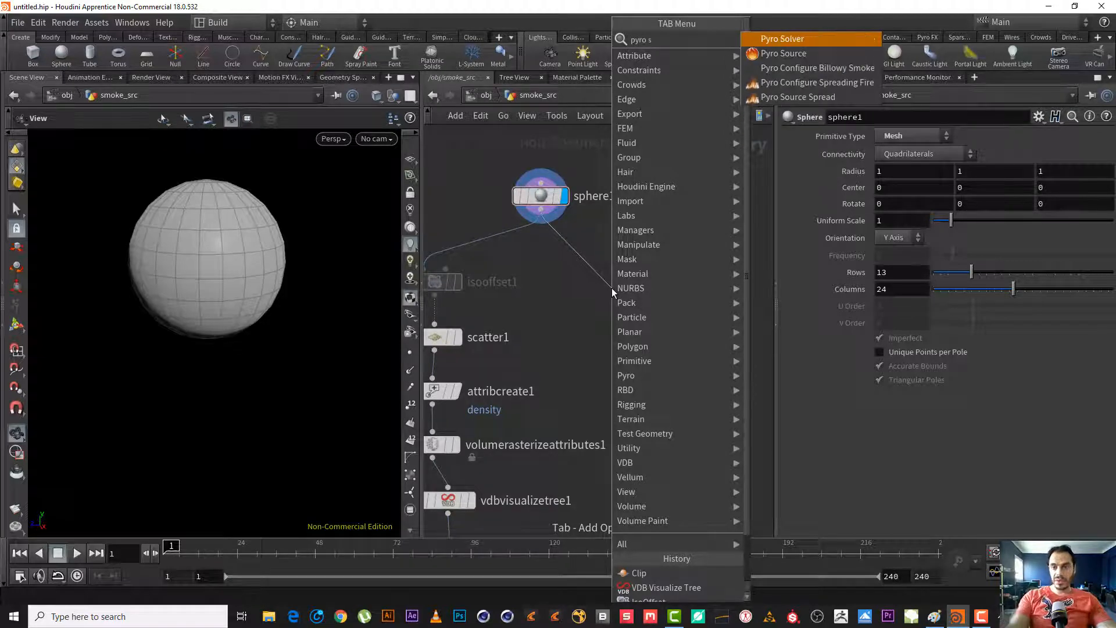
{"action": "key", "text": "Down"}
{"action": "key", "text": "Return"}
{"action": "left_click", "coordinate": [612, 288]}
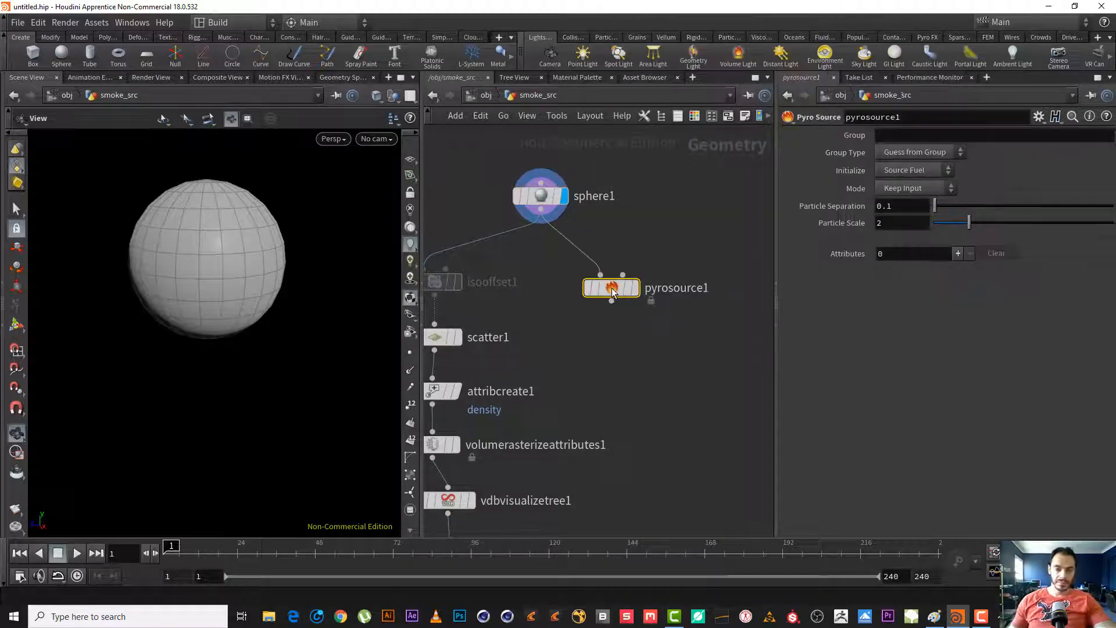
{"action": "left_click", "coordinate": [636, 288]}
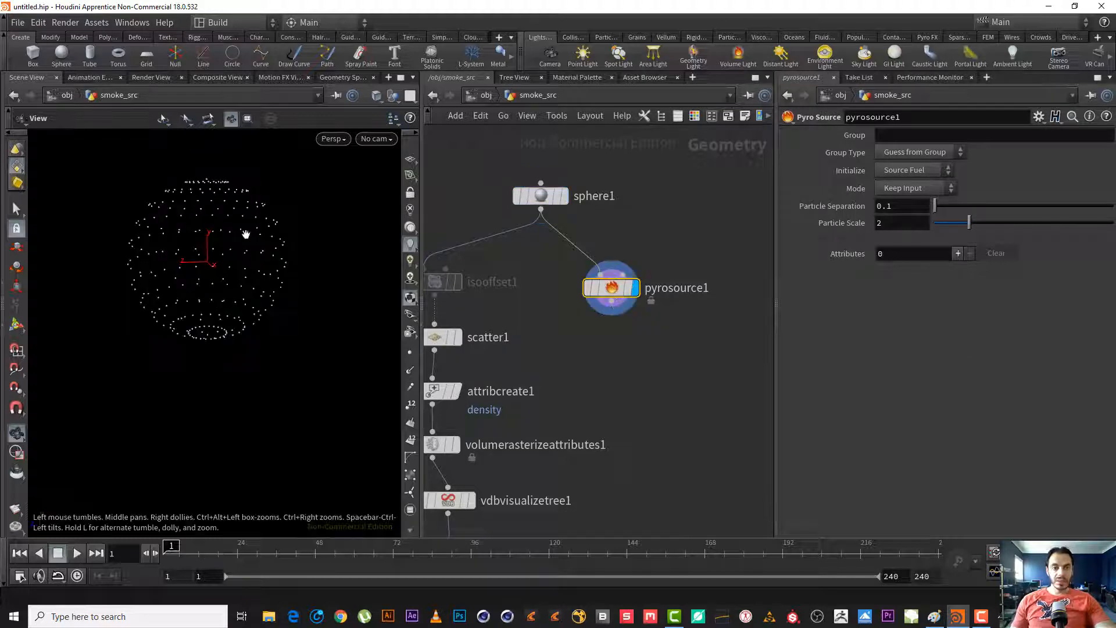
- Examine the Pyro Source points up close in the viewport and review the node's Mode options
{"action": "right_click_drag", "start_coordinate": [239, 198], "coordinate": [243, 192]}
{"action": "middle_click_drag", "start_coordinate": [243, 189], "coordinate": [209, 201]}
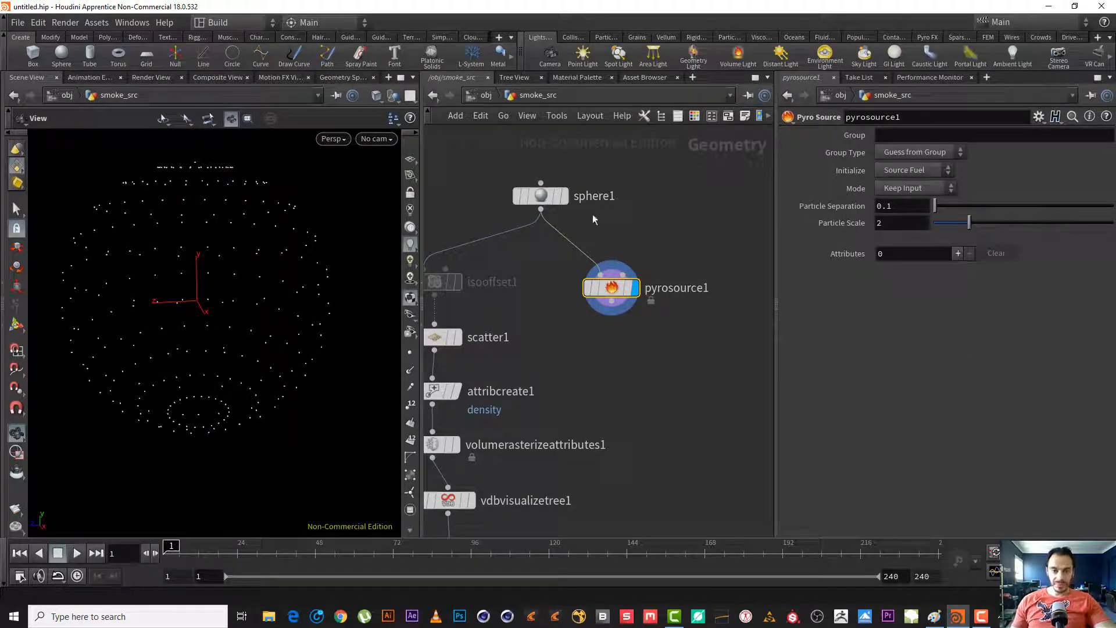
{"action": "right_click_drag", "start_coordinate": [230, 272], "coordinate": [252, 280]}
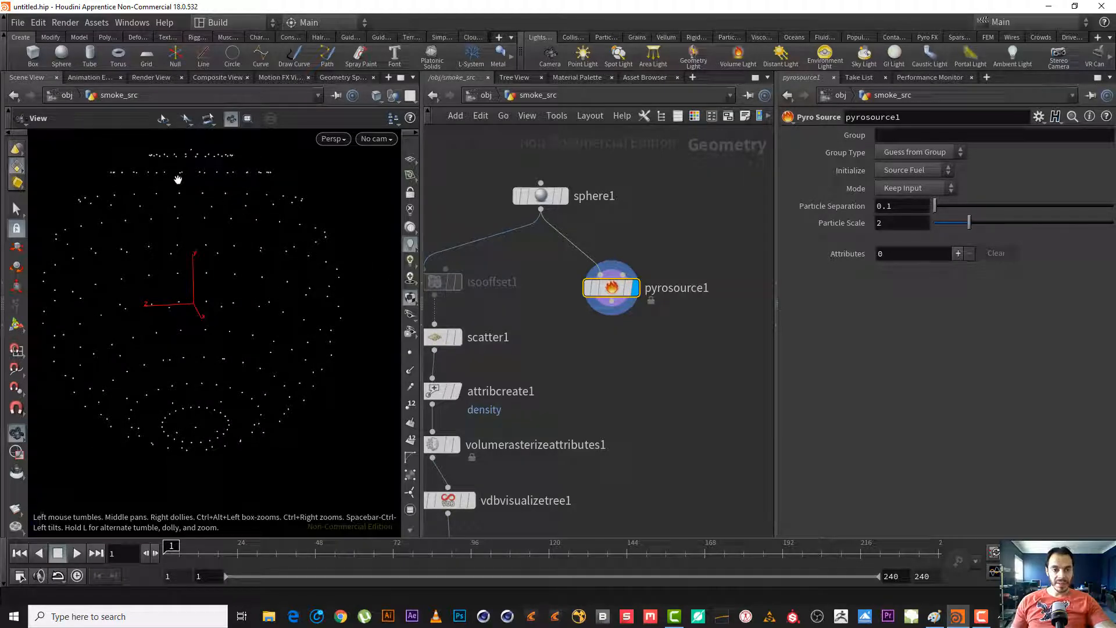
{"action": "left_click", "coordinate": [607, 195]}
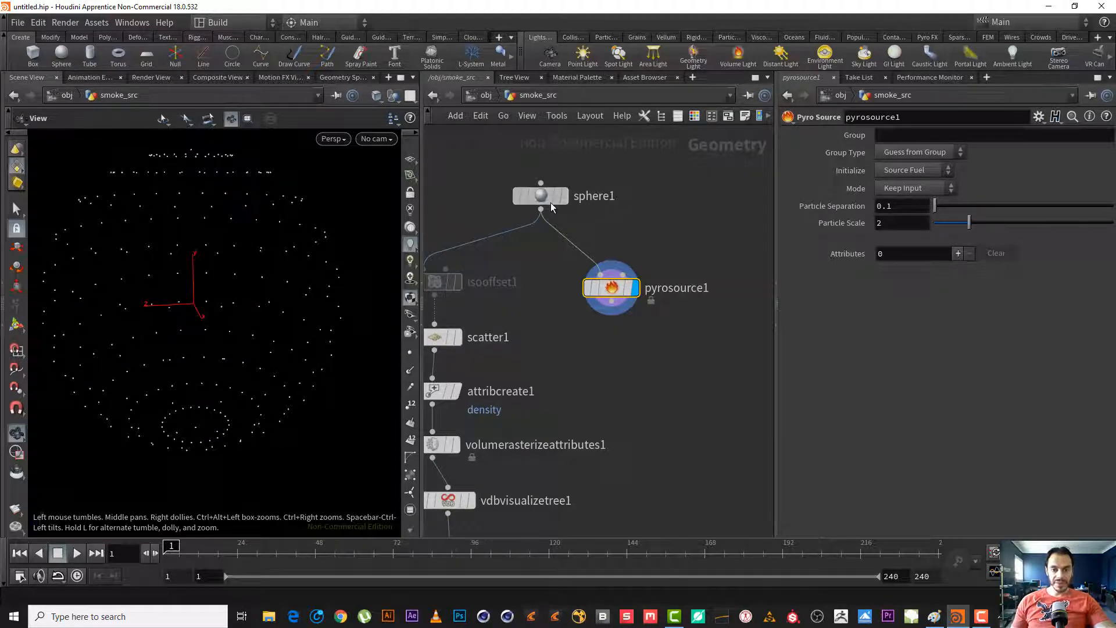
{"action": "left_click", "coordinate": [630, 288]}
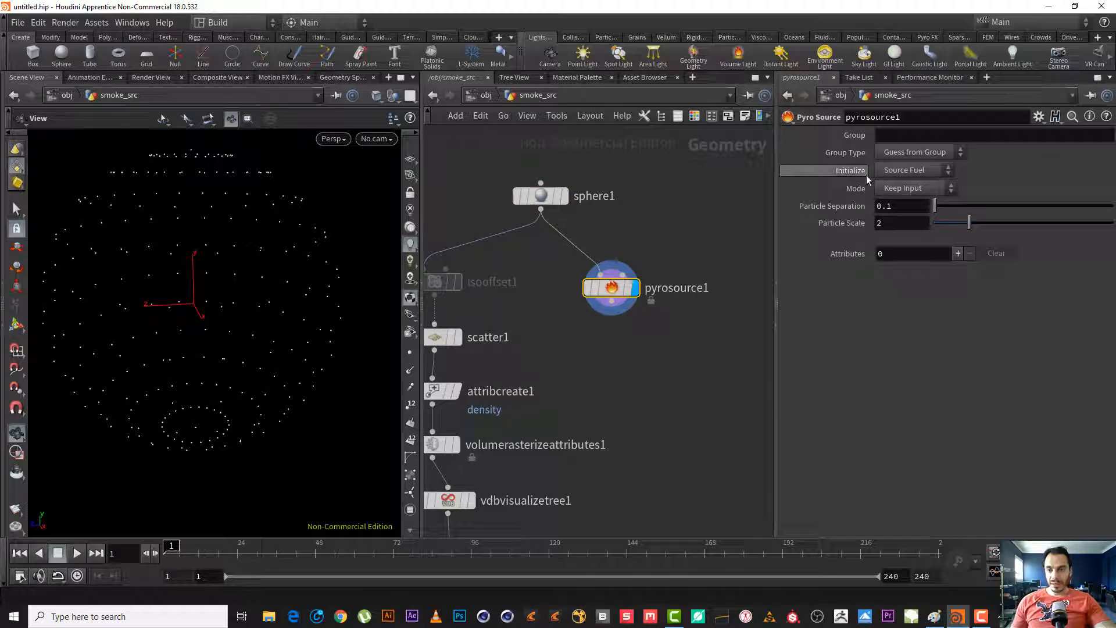
{"action": "left_click", "coordinate": [903, 190]}
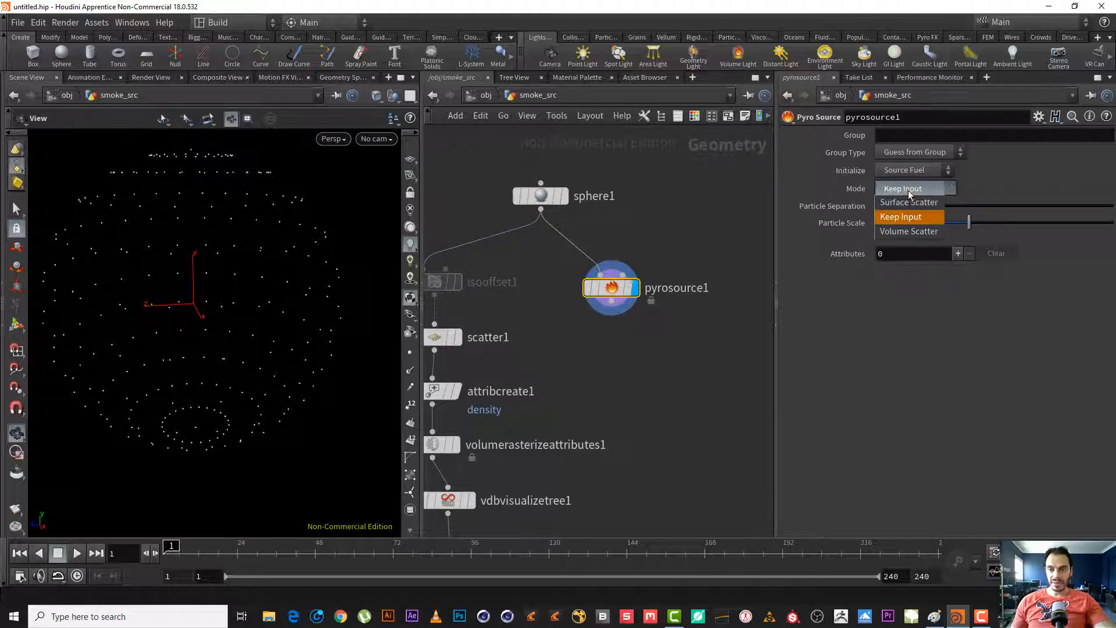
{"action": "left_click", "coordinate": [844, 189]}
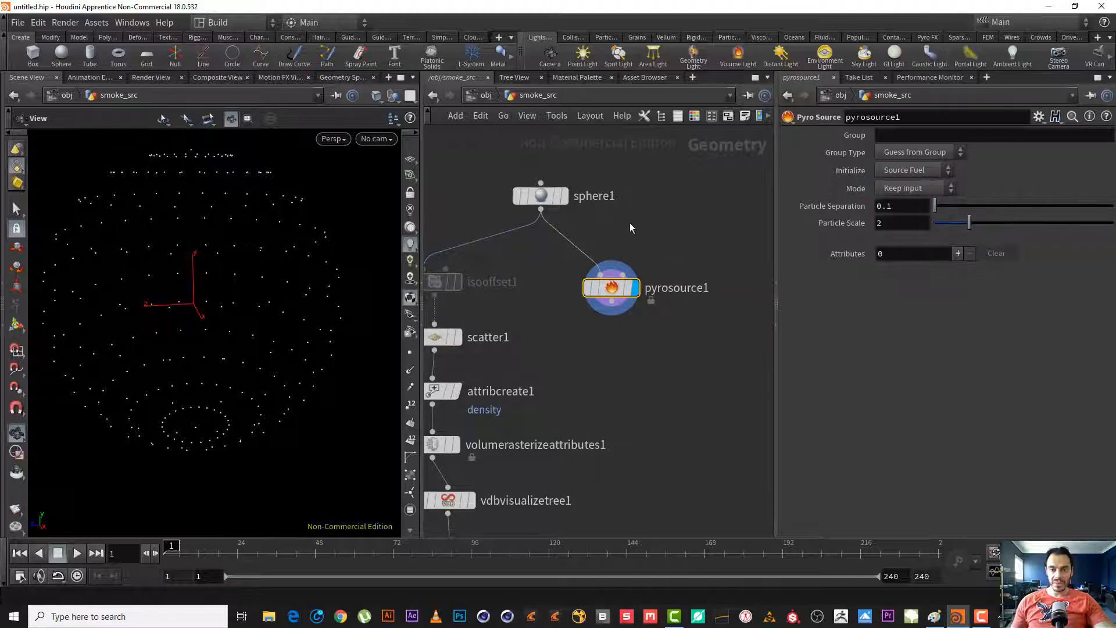
- Display the sphere and check its node info for the point, primitive and vertex counts
{"action": "mouse_move", "coordinate": [563, 201]}
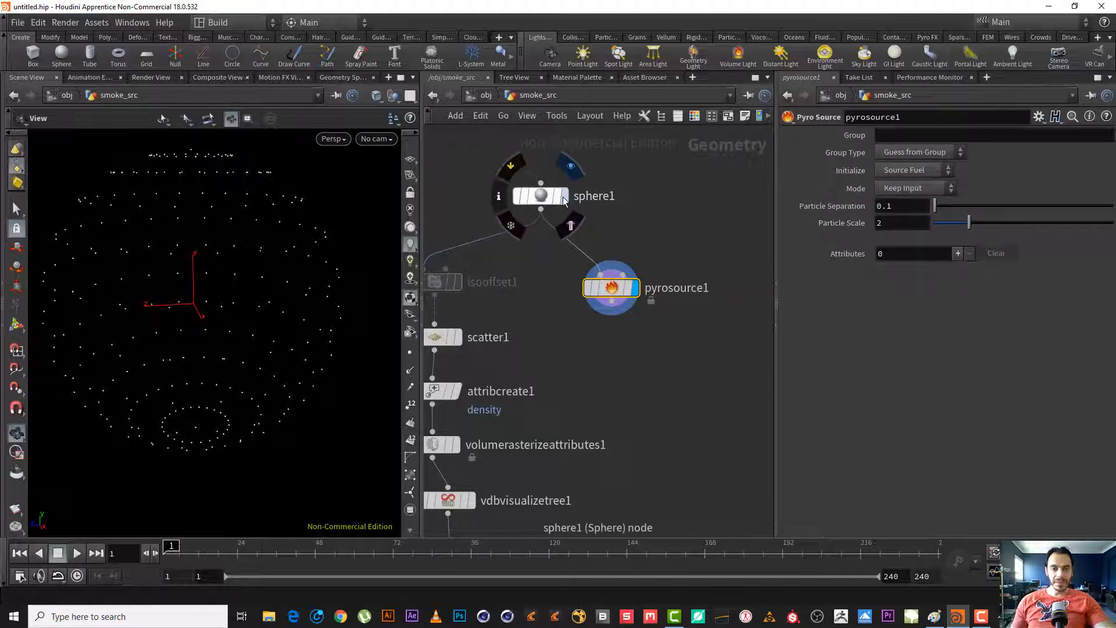
{"action": "left_click", "coordinate": [565, 198]}
{"action": "scroll", "coordinate": [209, 294], "scroll_direction": "up", "scroll_amount": 5}
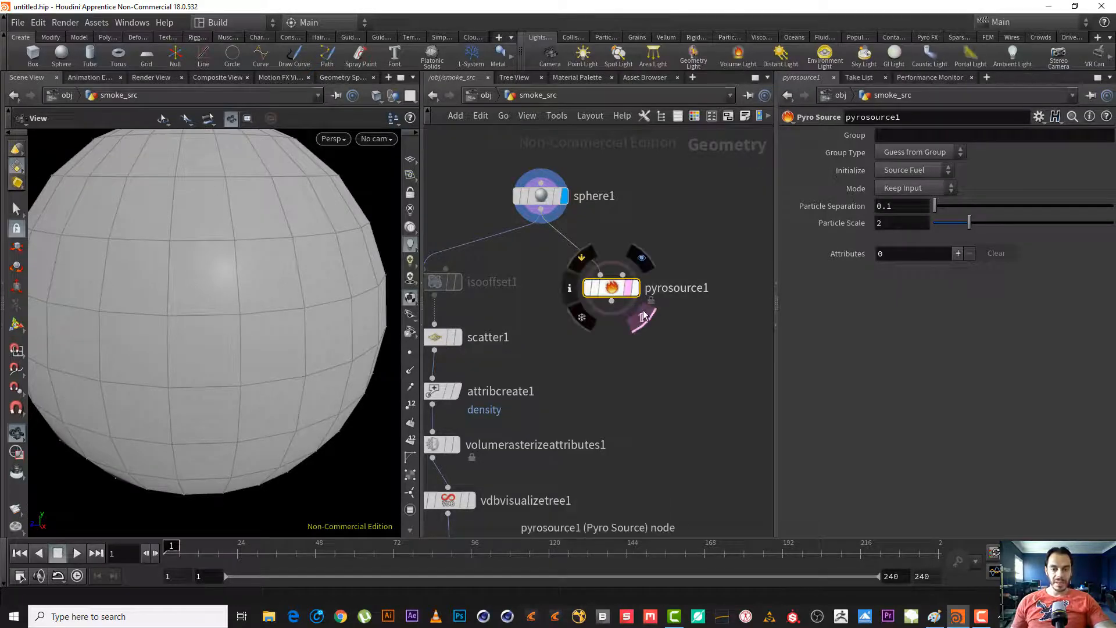
{"action": "left_click", "coordinate": [539, 197]}
{"action": "left_click", "coordinate": [496, 196]}
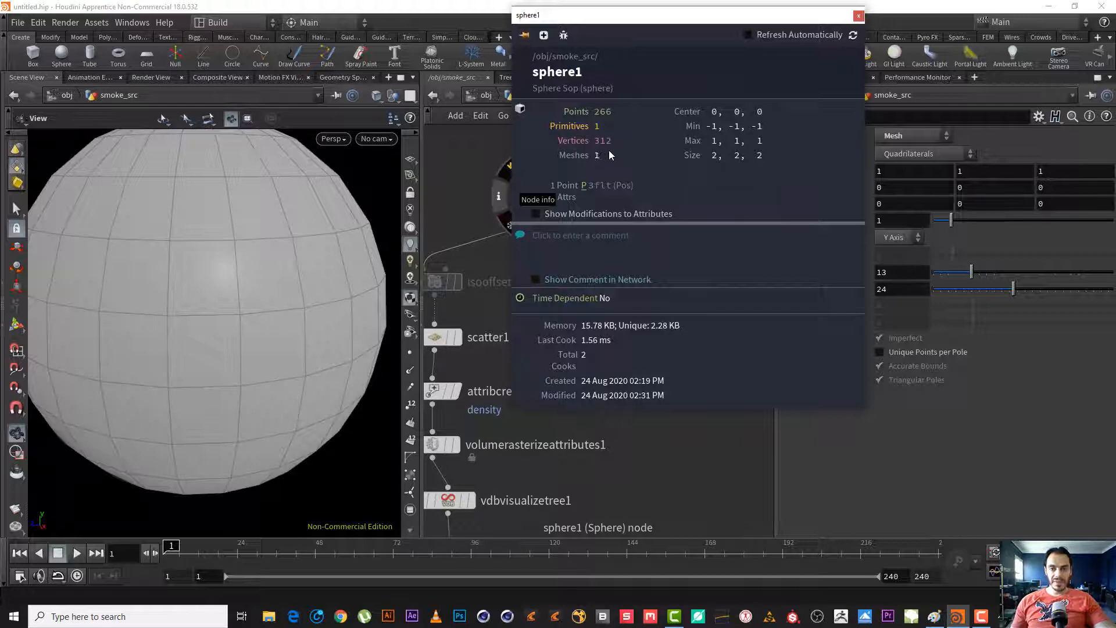
{"action": "left_click", "coordinate": [859, 16]}
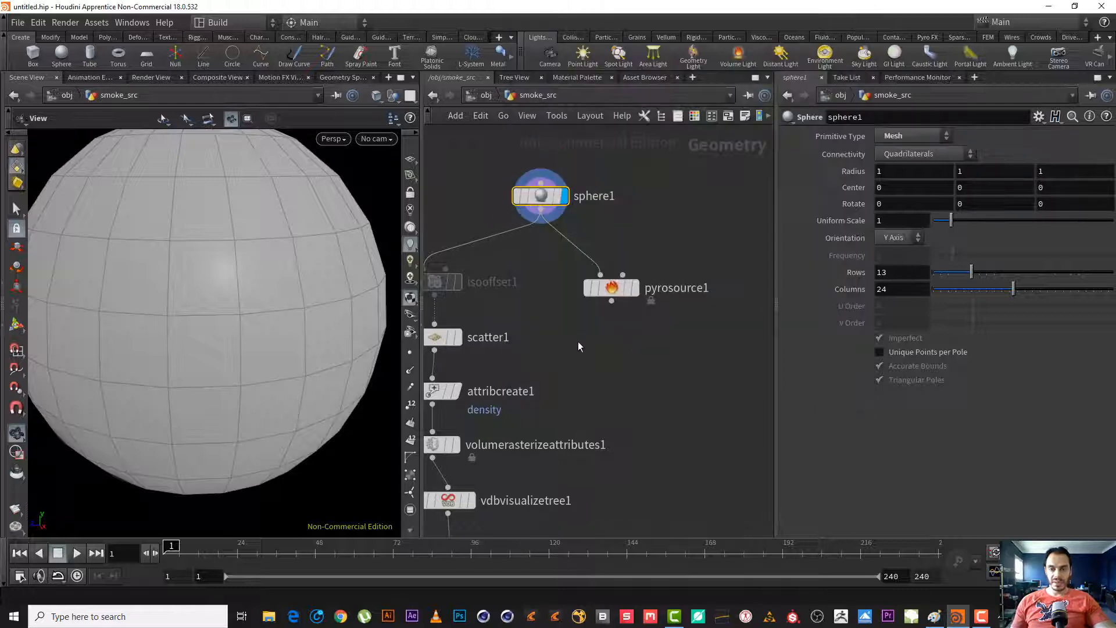
- Check the Pyro Source node's info for its point, primitive and vertex counts
{"action": "left_click", "coordinate": [611, 291]}
{"action": "left_click", "coordinate": [570, 288]}
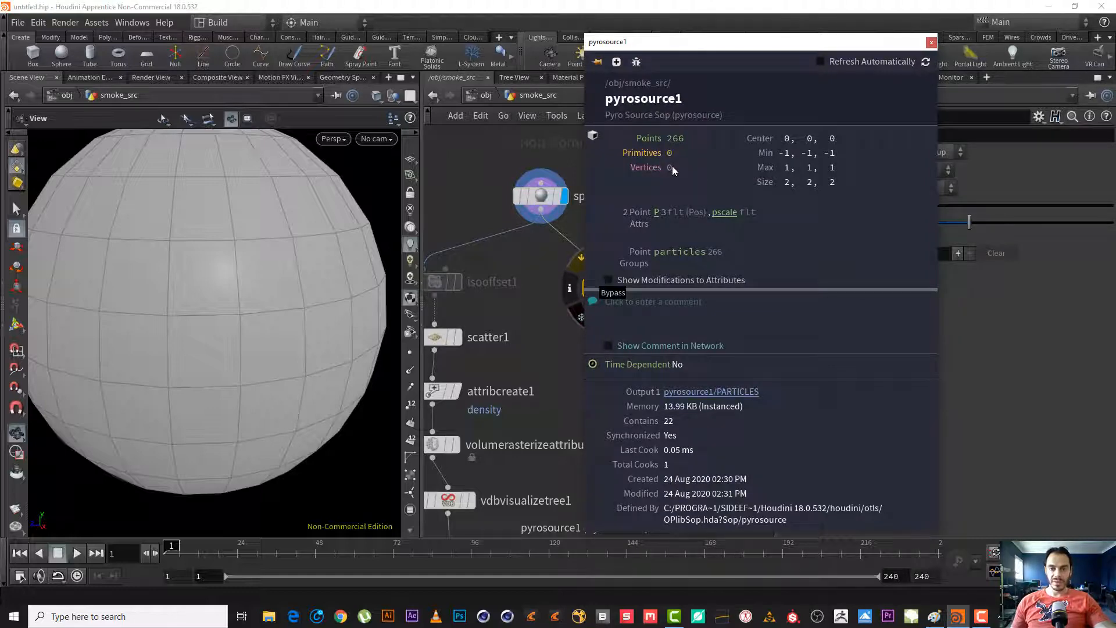
{"action": "left_click", "coordinate": [932, 43]}
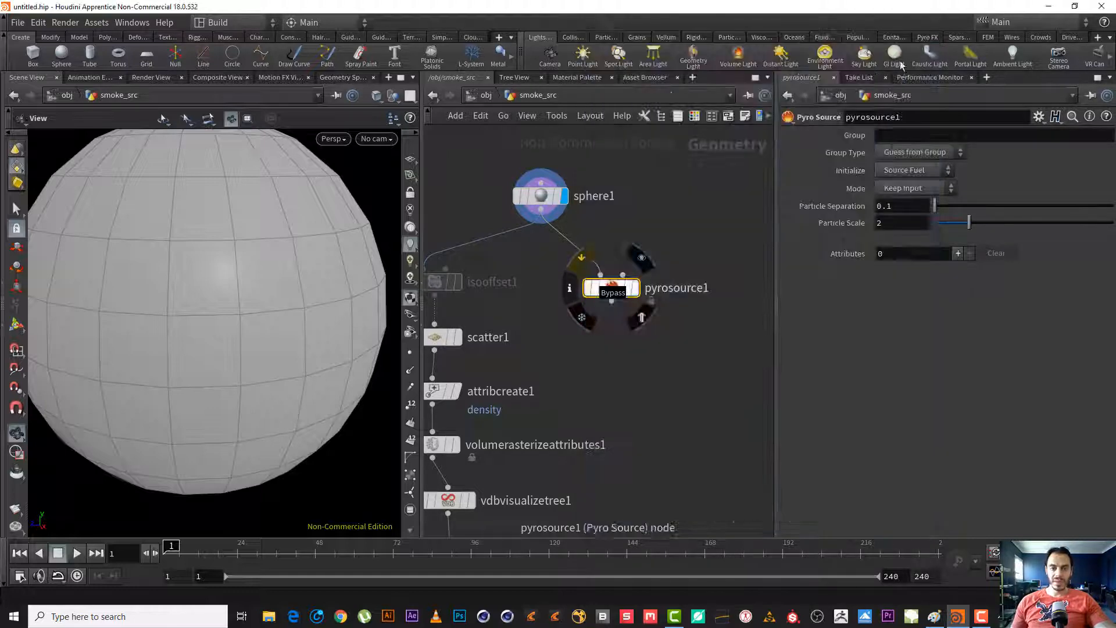
- Show the sphere in wireframe with point markers and compare its points with the Pyro Source output
{"action": "left_click", "coordinate": [634, 288]}
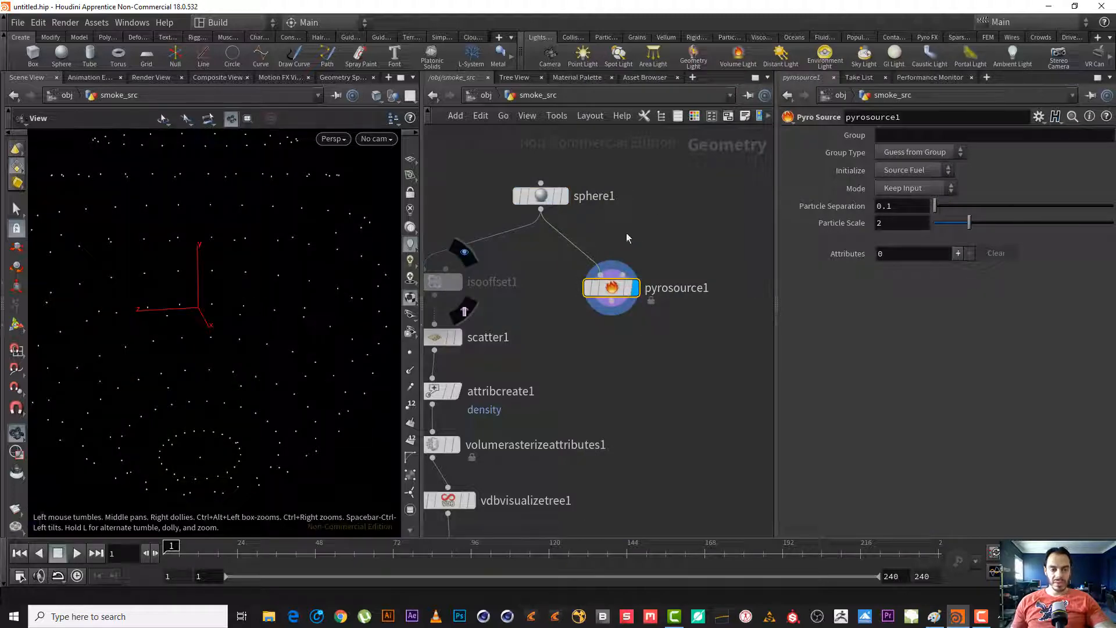
{"action": "left_click", "coordinate": [550, 199]}
{"action": "left_click", "coordinate": [565, 197]}
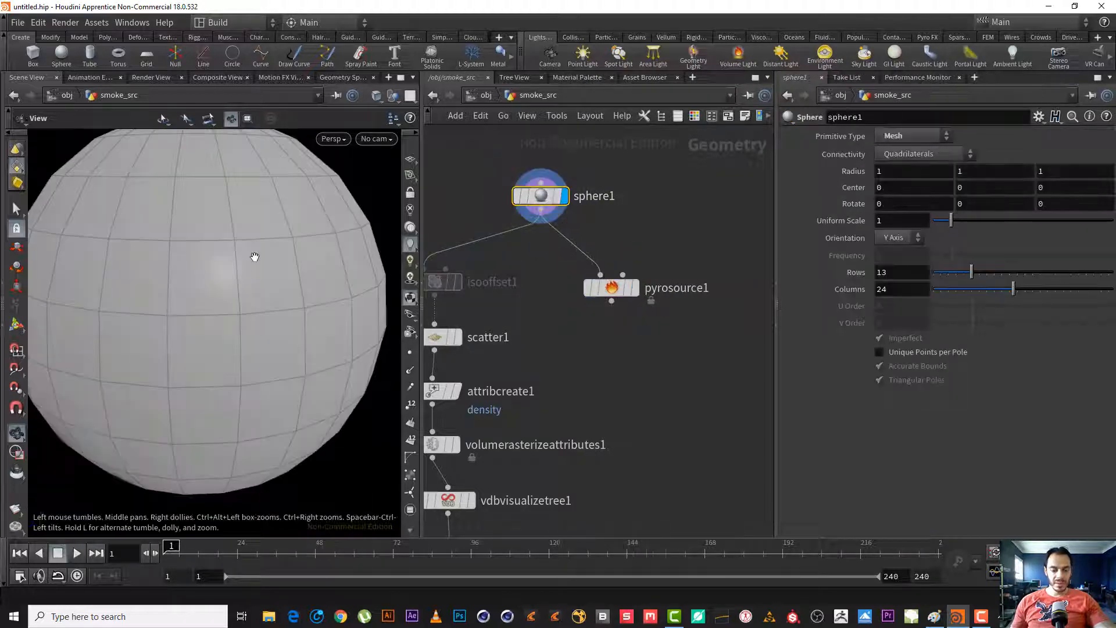
{"action": "key", "text": "w"}
{"action": "left_click", "coordinate": [410, 352]}
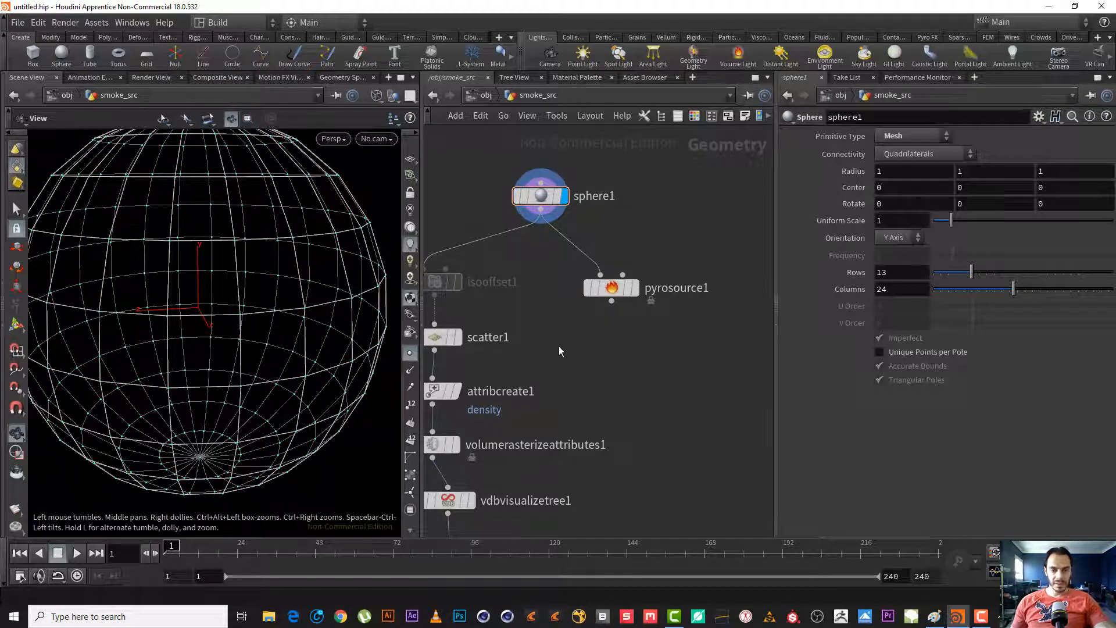
{"action": "left_click", "coordinate": [637, 295]}
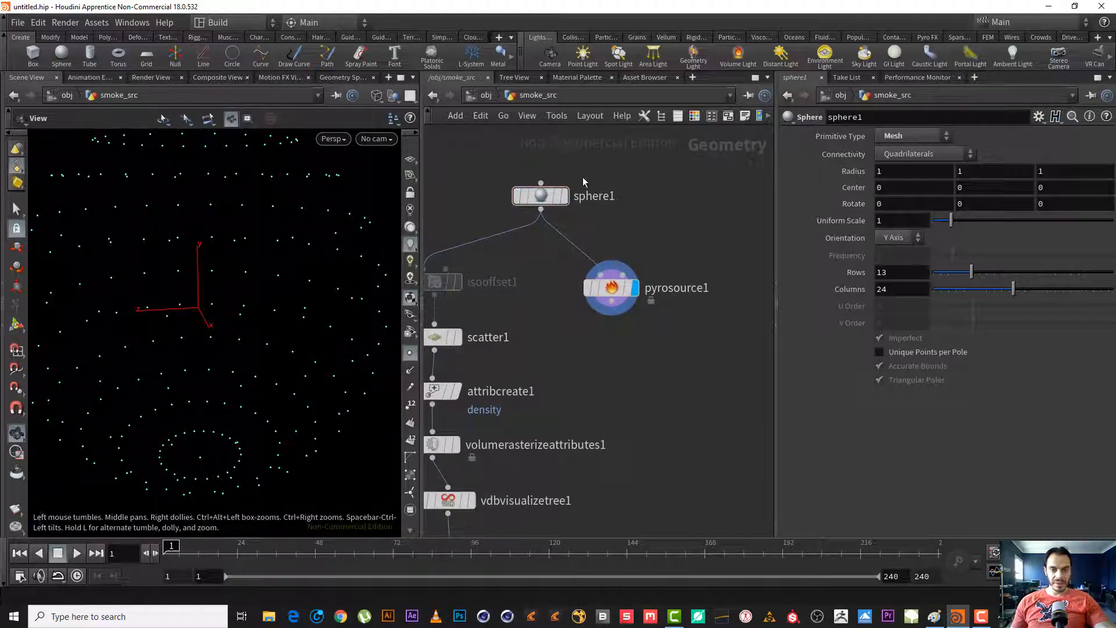
{"action": "left_click", "coordinate": [565, 196]}
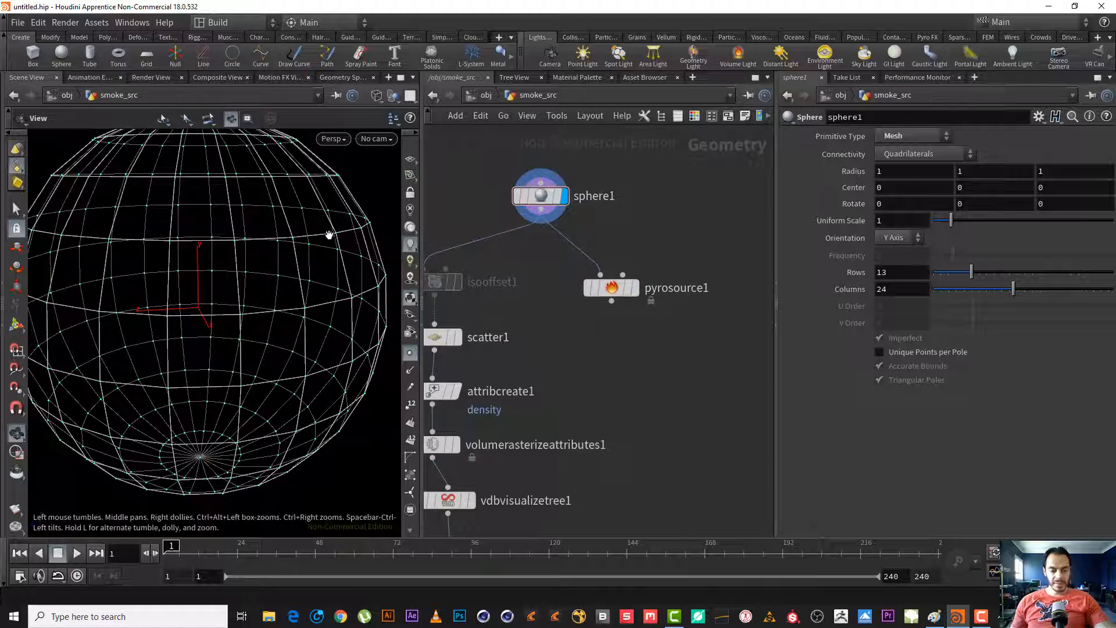
- Return the viewport to shaded display and toggle the point markers off and on again
{"action": "key", "text": "w"}
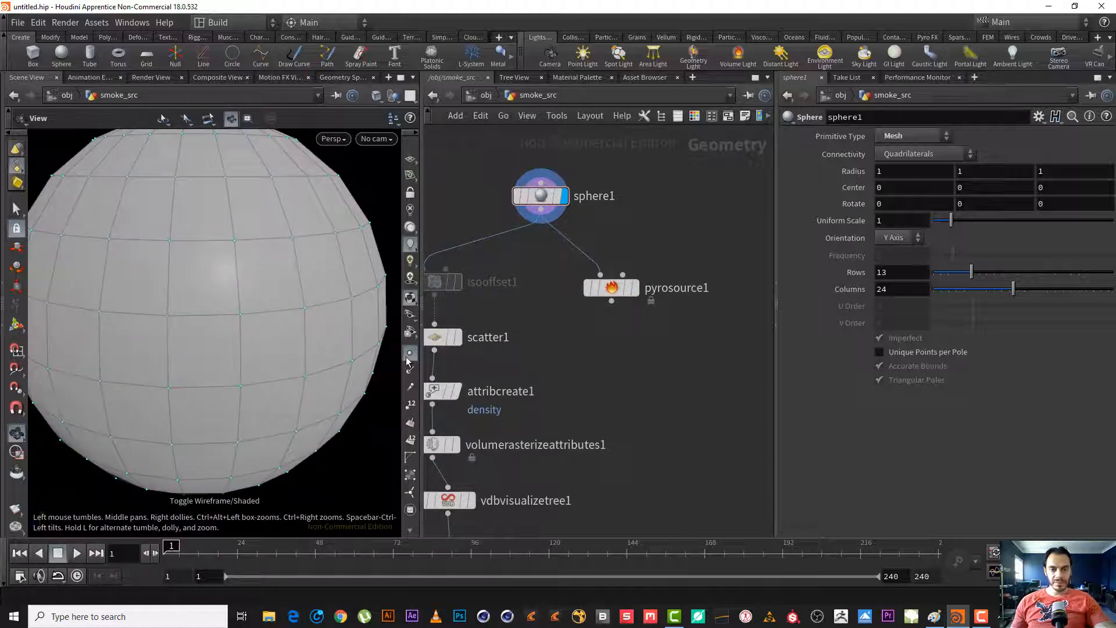
{"action": "left_click", "coordinate": [410, 353]}
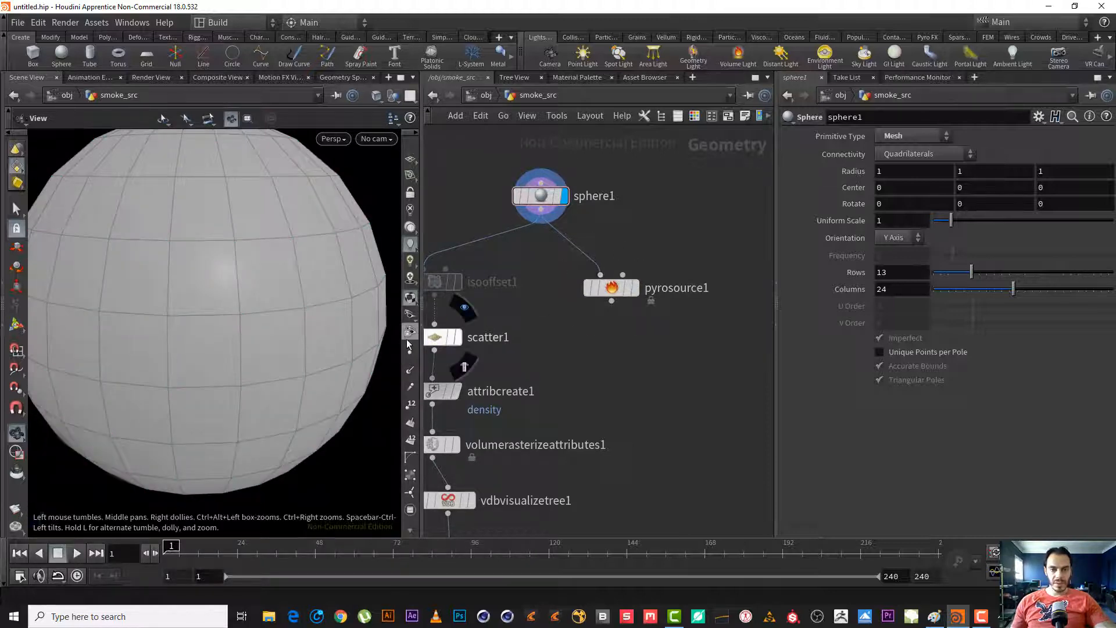
{"action": "left_click", "coordinate": [410, 353]}
- Insert an Add node between the sphere and the Pyro Source, delete its geometry but keep the points, and display it
{"action": "key", "text": "Tab"}
{"action": "type", "text": "add"}
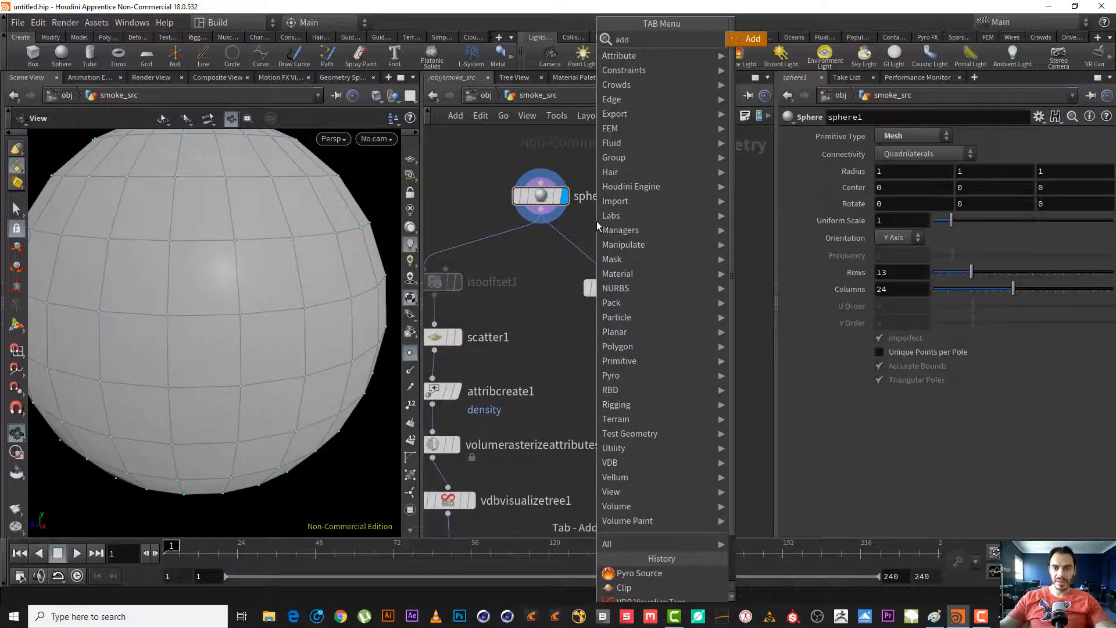
{"action": "key", "text": "Return"}
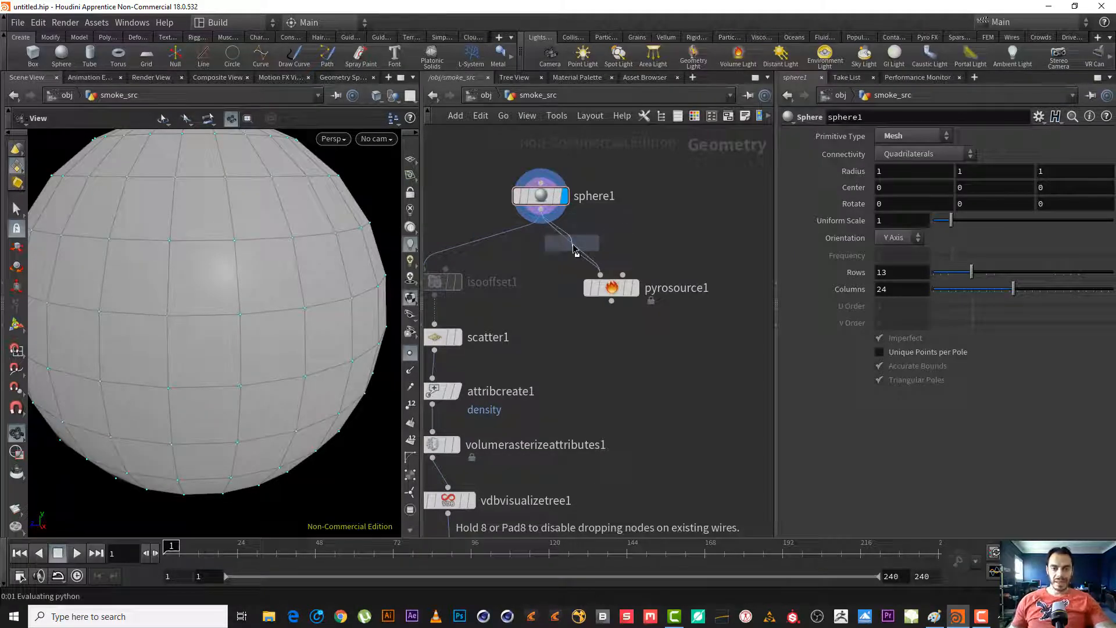
{"action": "left_click", "coordinate": [573, 251]}
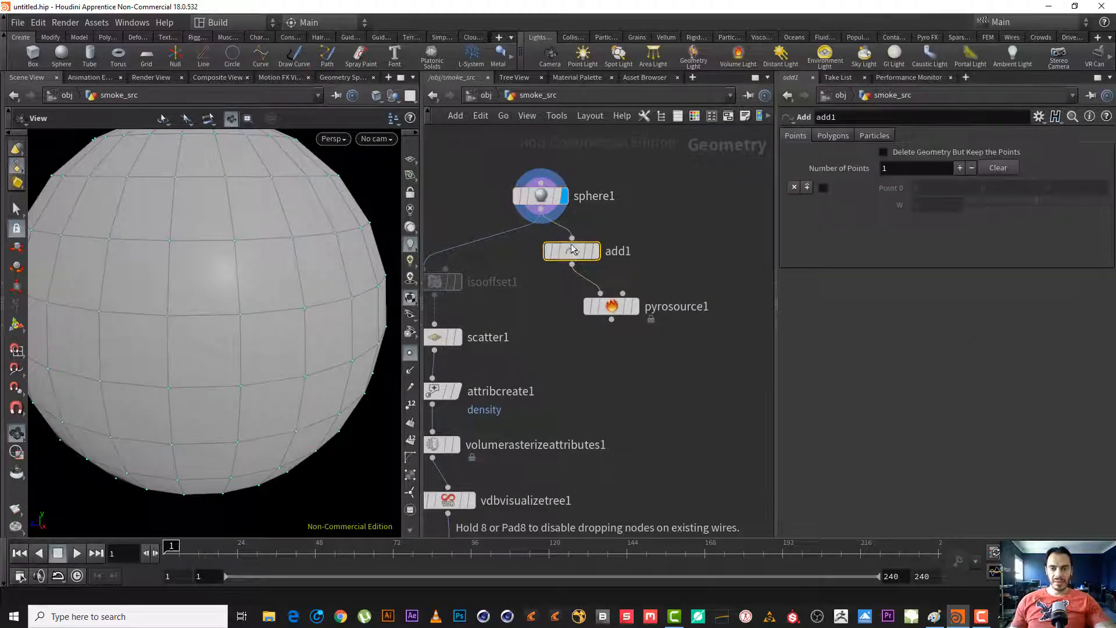
{"action": "left_click", "coordinate": [915, 152]}
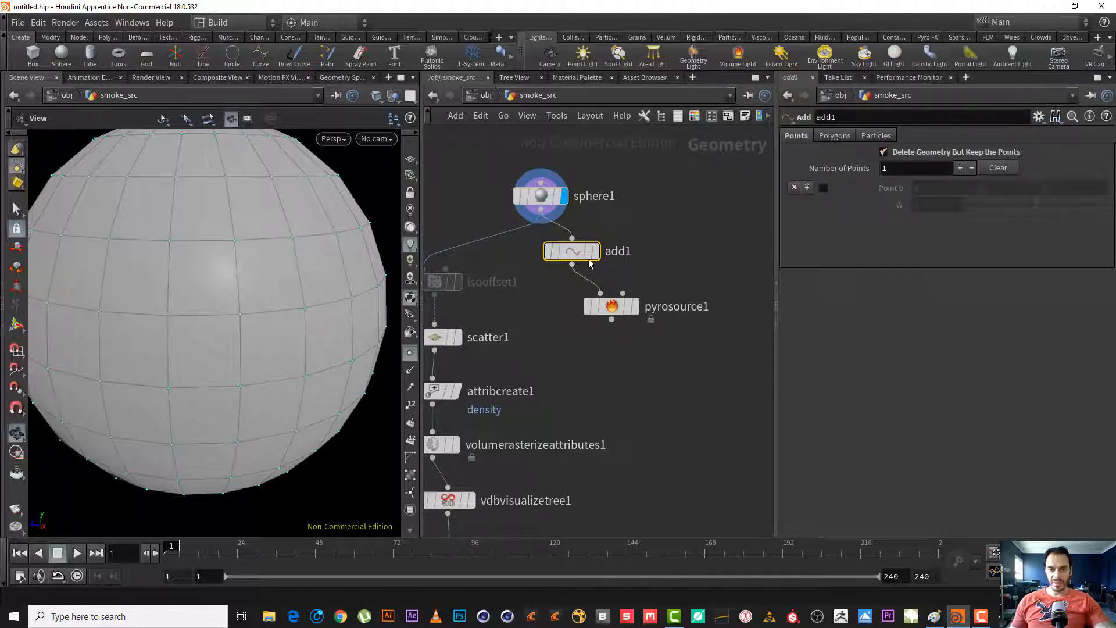
{"action": "left_click", "coordinate": [595, 256]}
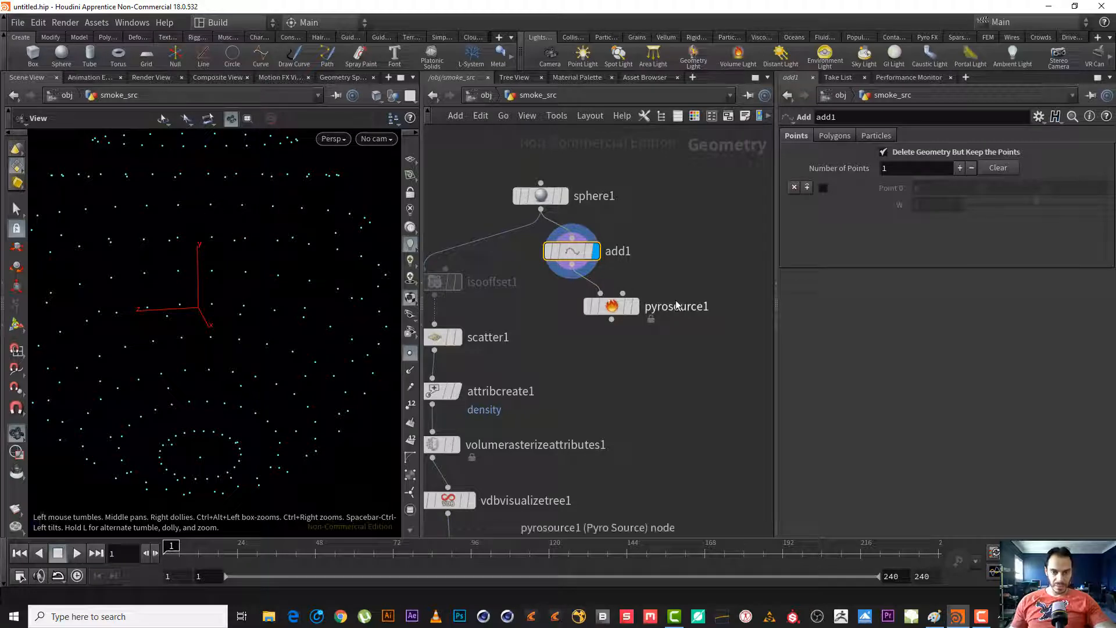
- Display the Pyro Source output and compare its points with those of the Add node
{"action": "mouse_move", "coordinate": [637, 310]}
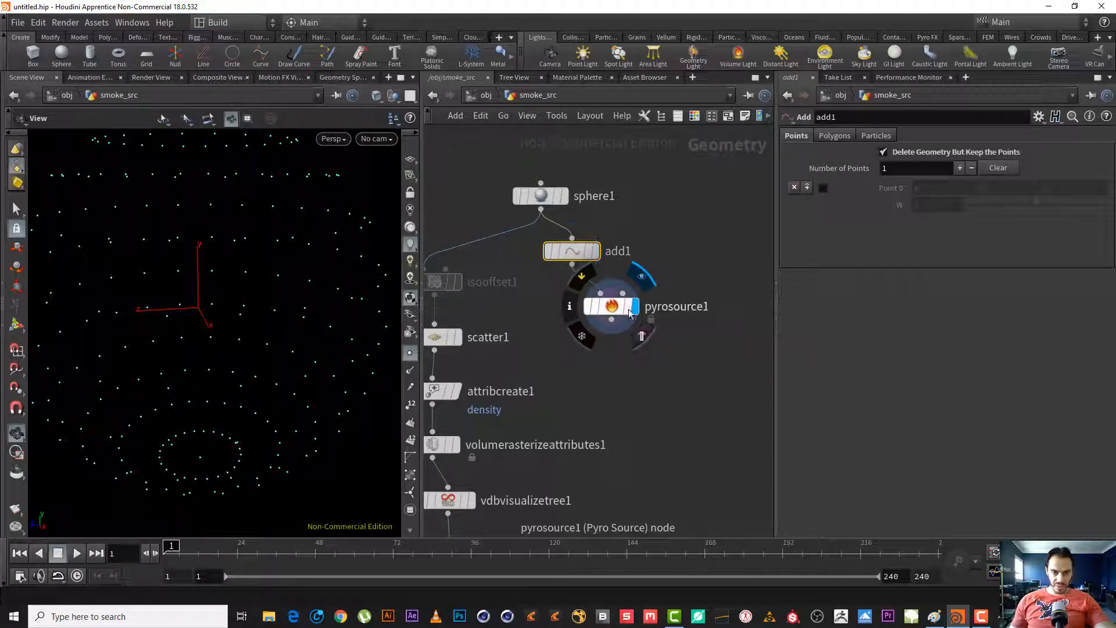
{"action": "left_click", "coordinate": [638, 308]}
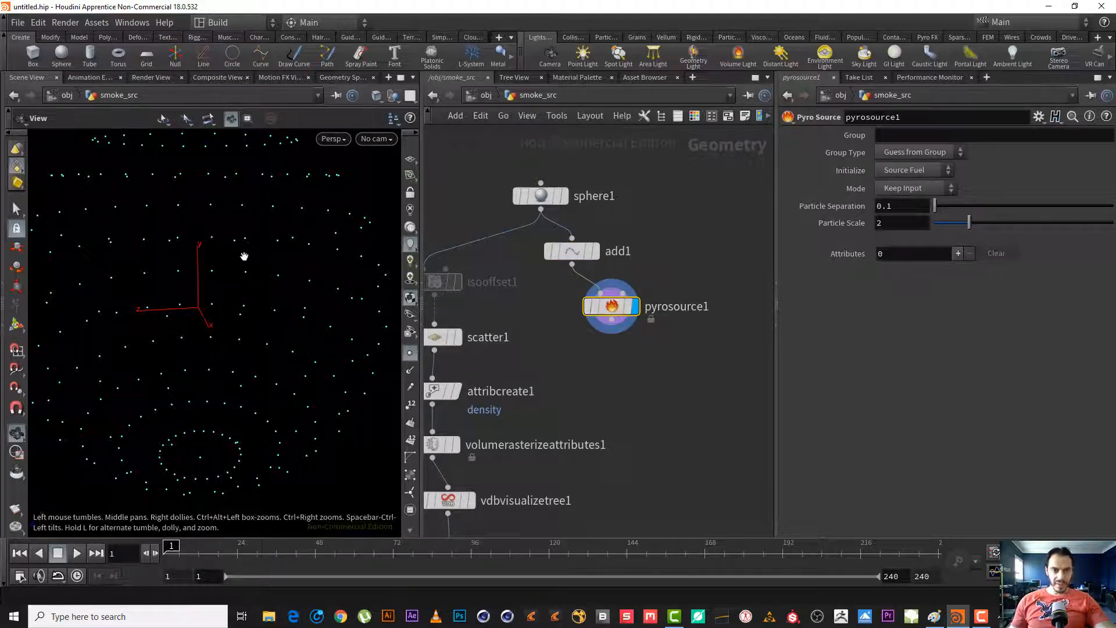
{"action": "left_click_drag", "start_coordinate": [242, 254], "coordinate": [213, 289]}
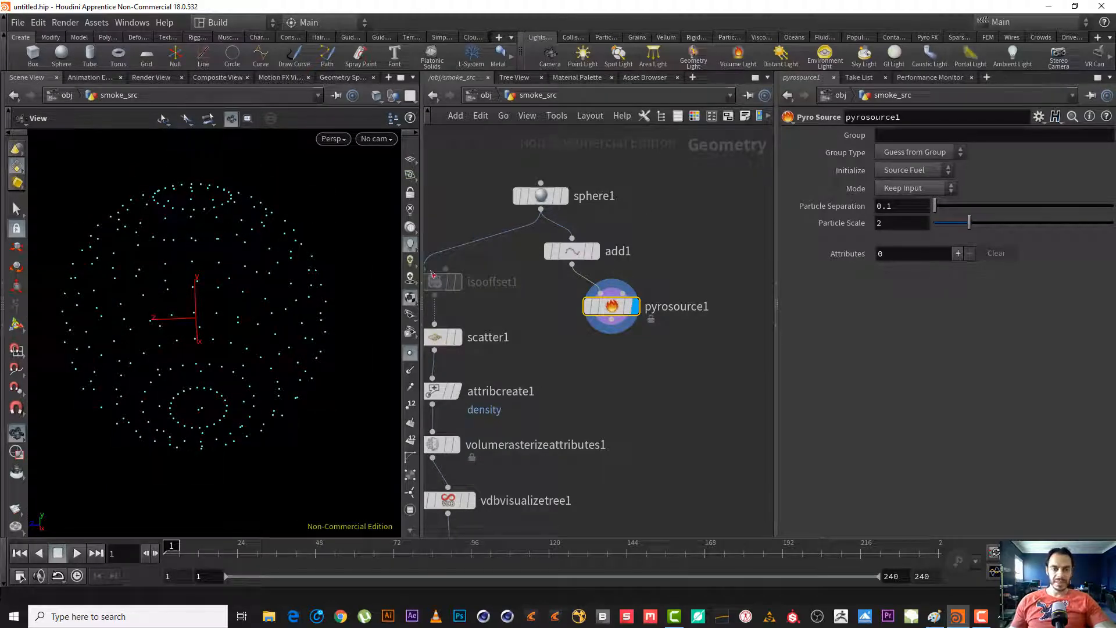
{"action": "right_click_drag", "start_coordinate": [200, 275], "coordinate": [239, 287]}
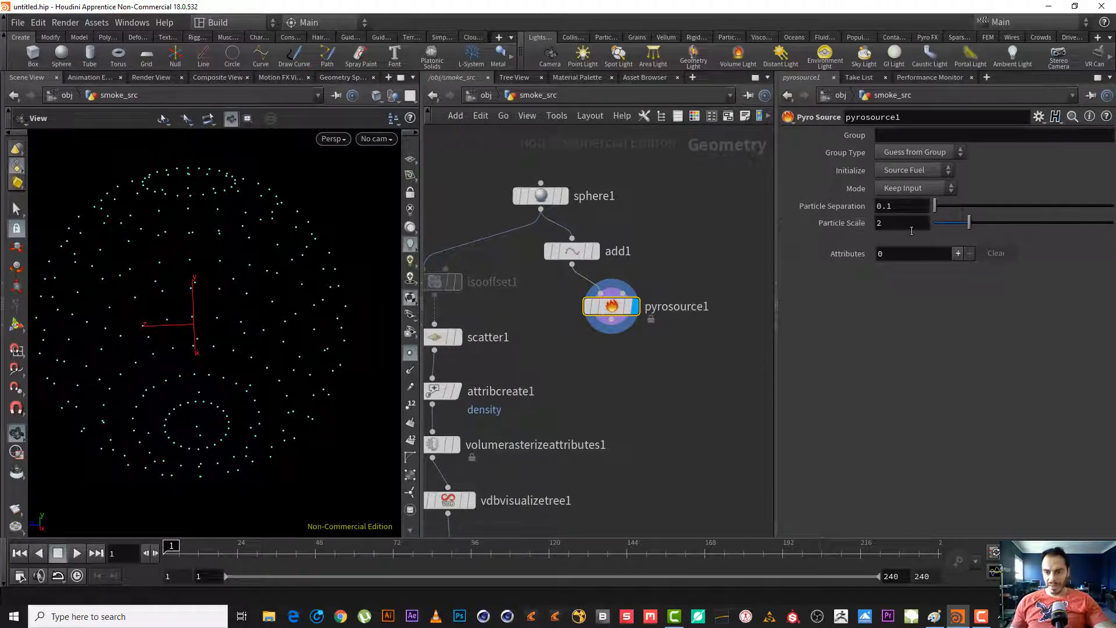
- Set the Pyro Source's particle separation to 0.05
{"action": "left_click_drag", "start_coordinate": [888, 207], "coordinate": [926, 205]}
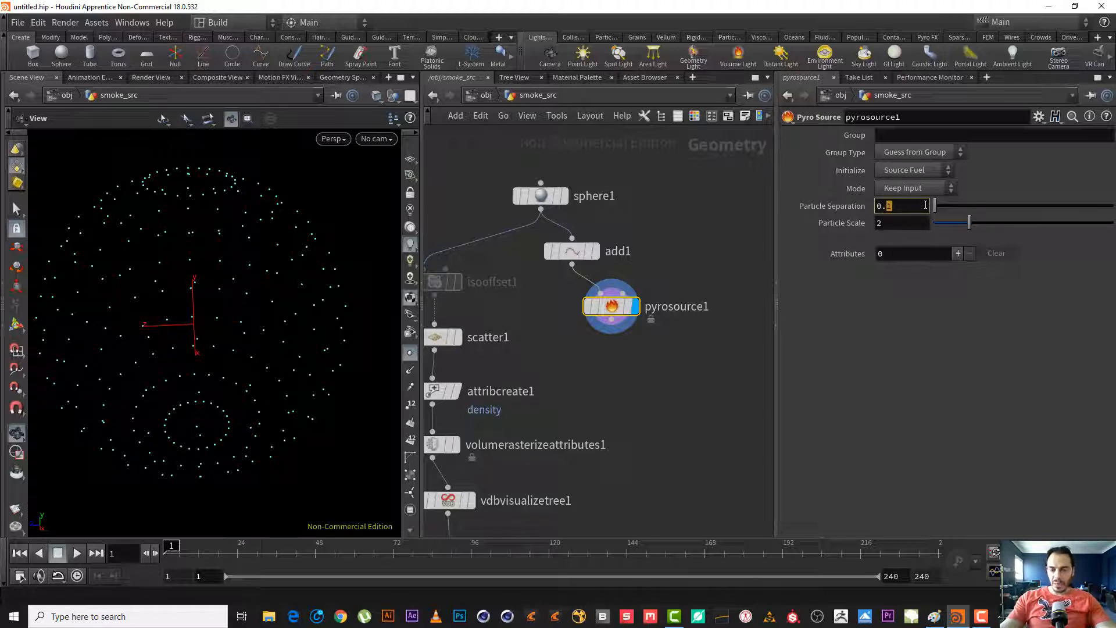
{"action": "type", "text": "05"}
{"action": "key", "text": "Return"}
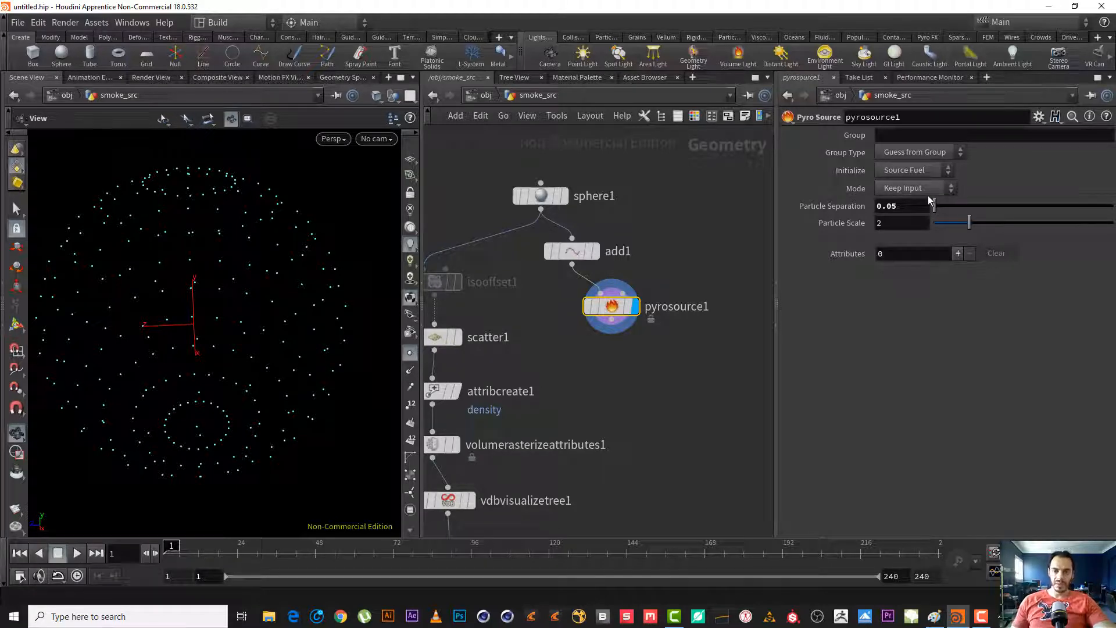
- Delete the Add node and set the Pyro Source's mode to Surface Scatter
{"action": "left_click", "coordinate": [568, 253]}
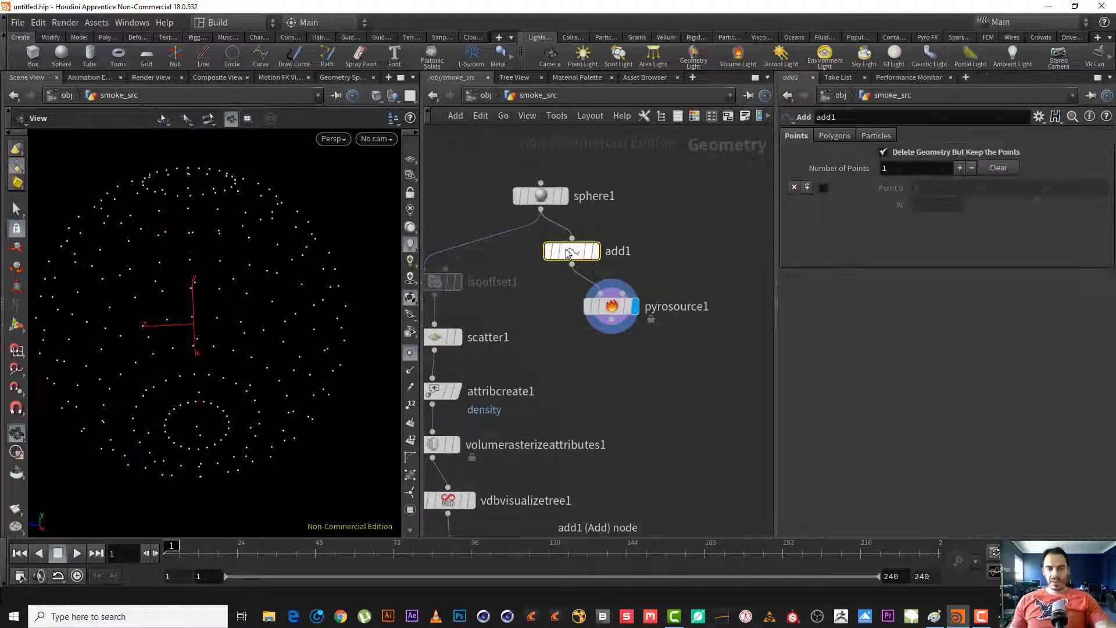
{"action": "key", "text": "Delete"}
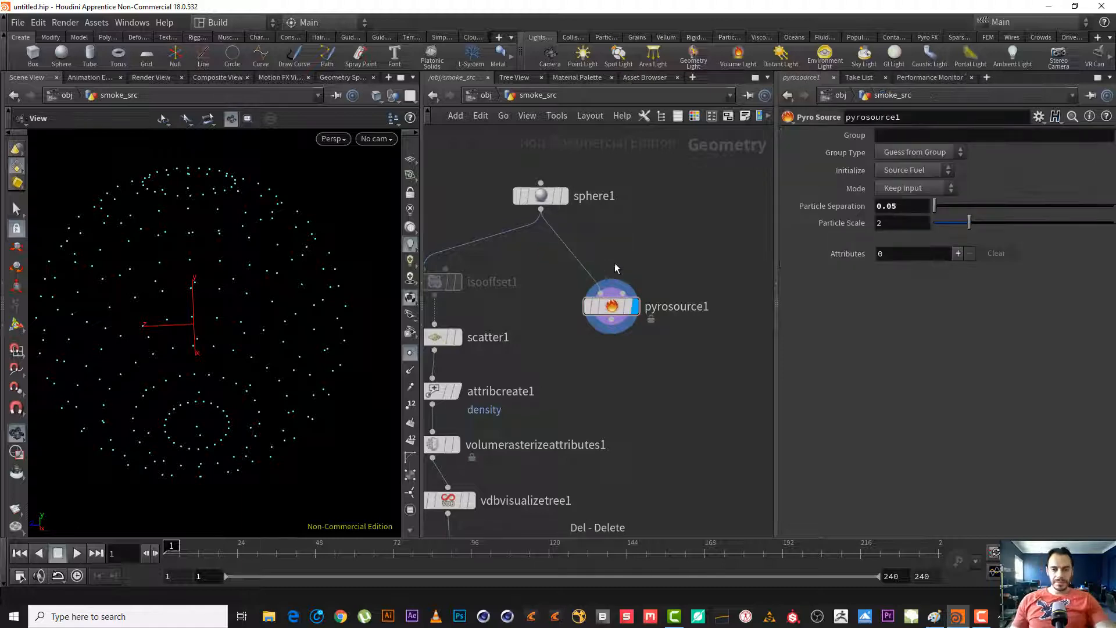
{"action": "left_click", "coordinate": [615, 308]}
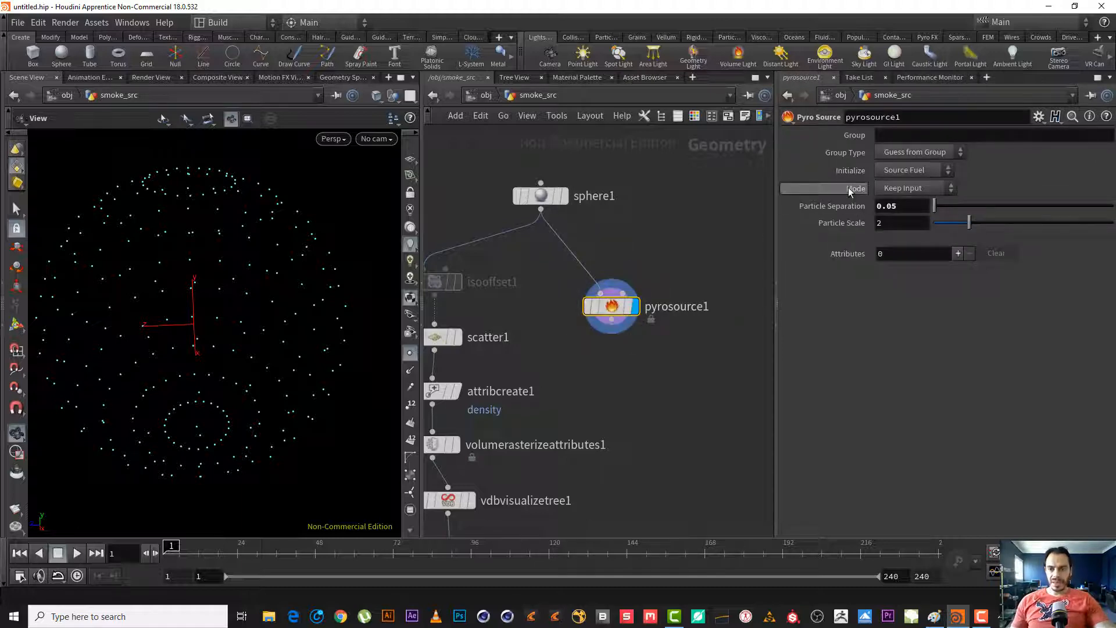
{"action": "left_click", "coordinate": [925, 190]}
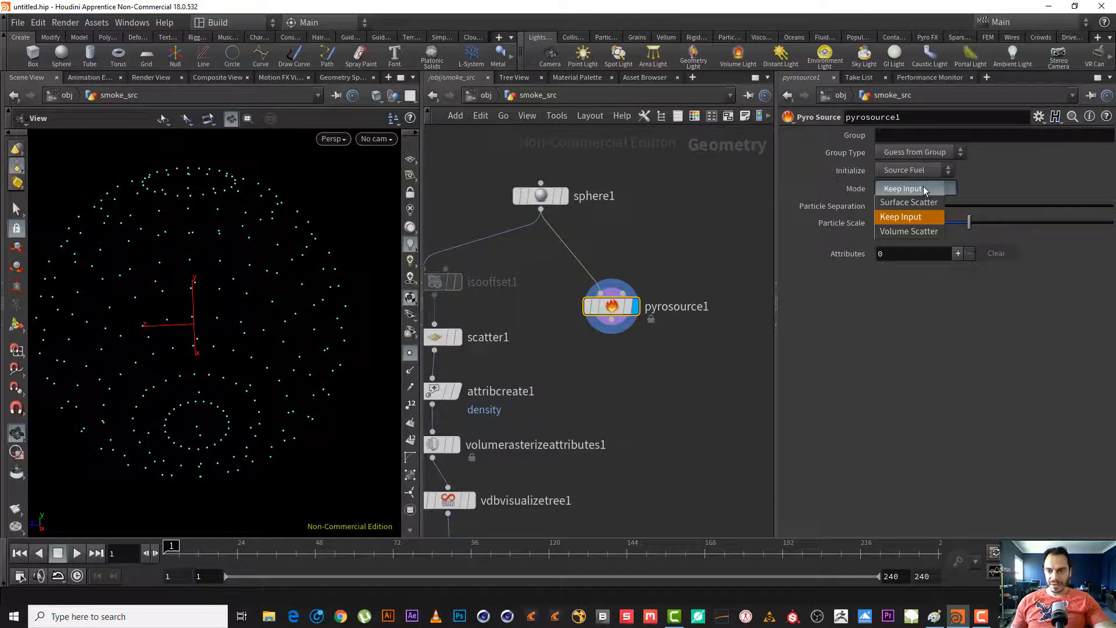
{"action": "left_click", "coordinate": [924, 203]}
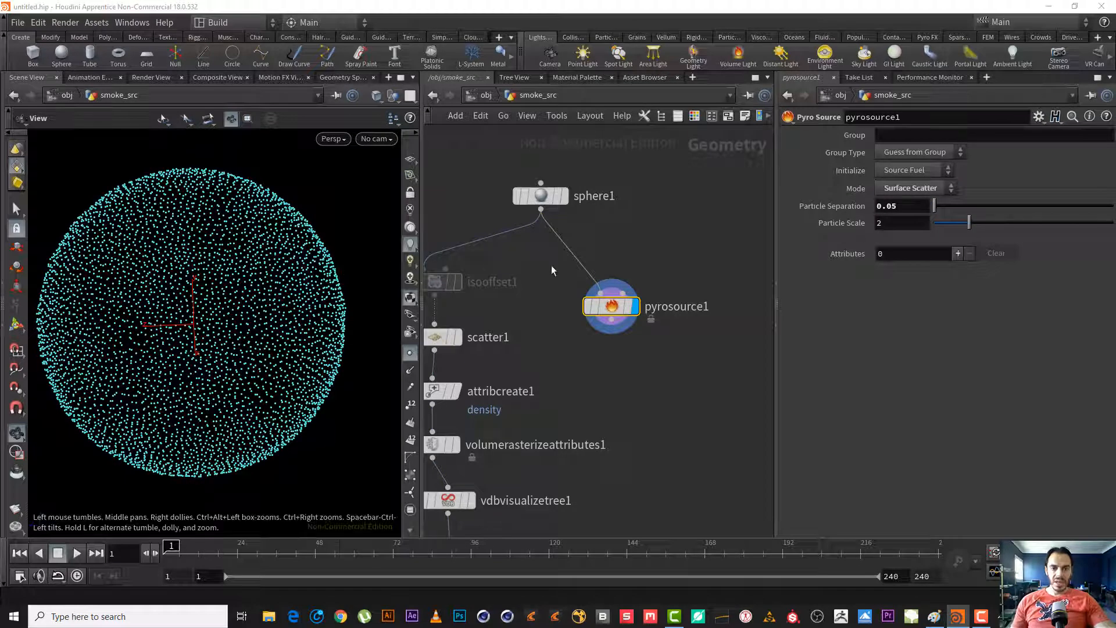
- Display the Scatter node's points to compare them with the Pyro Source's surface scatter
{"action": "middle_click_drag", "start_coordinate": [552, 265], "coordinate": [603, 247]}
{"action": "left_click_drag", "start_coordinate": [567, 338], "coordinate": [450, 309]}
{"action": "key", "text": "r"}
{"action": "left_click", "coordinate": [475, 321]}
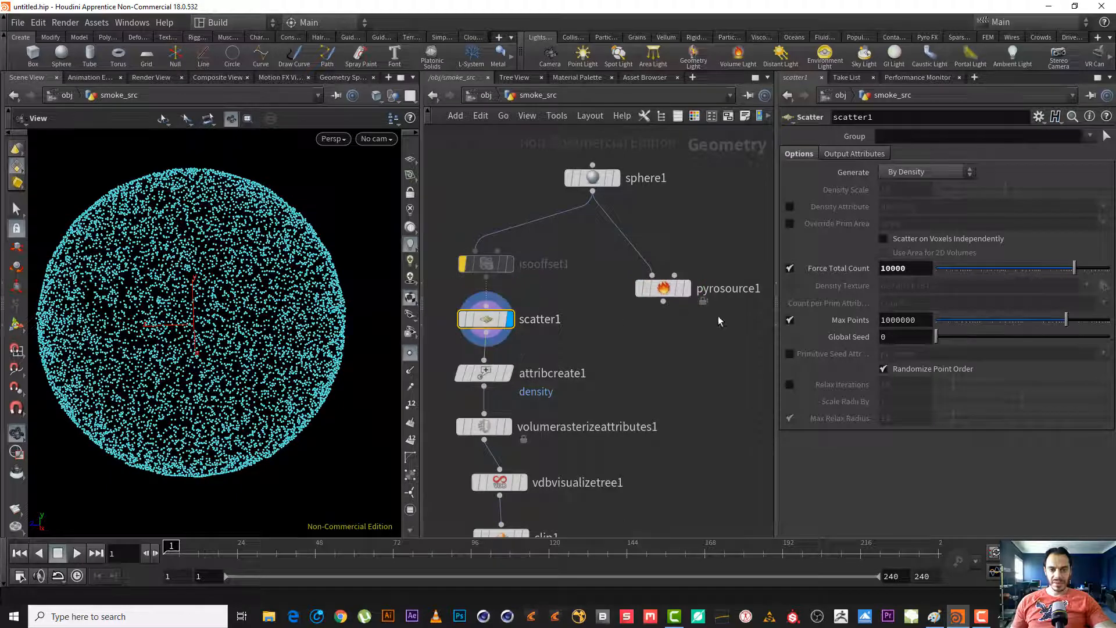
- Display the Pyro Source again, try a particle separation of 0.29, and set it to 0.1
{"action": "key", "text": "r"}
{"action": "left_click", "coordinate": [664, 289]}
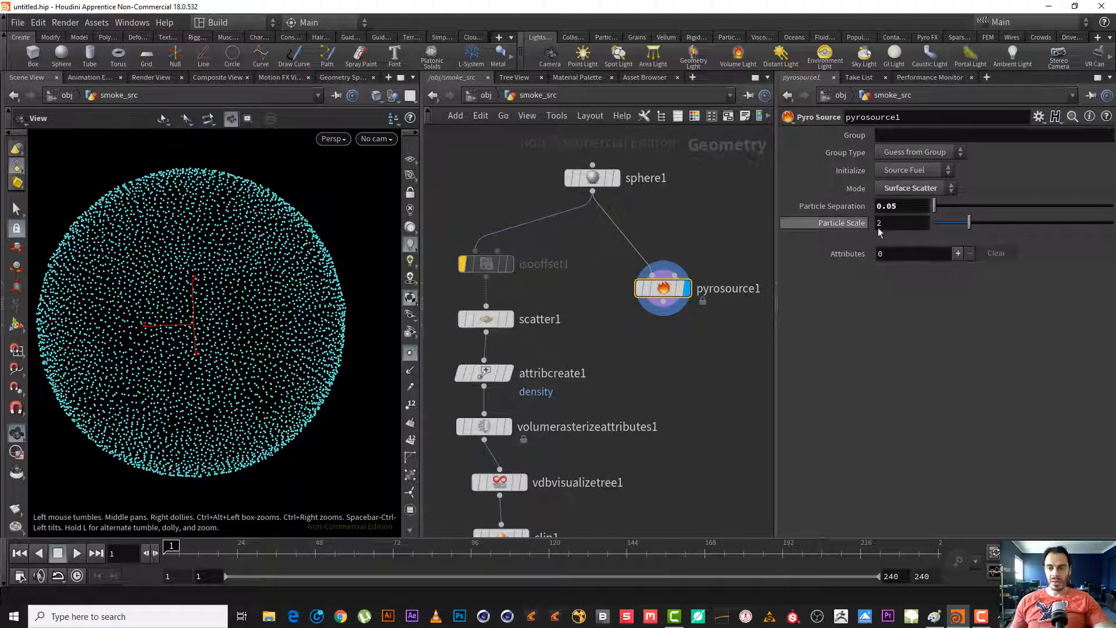
{"action": "mouse_move", "coordinate": [934, 204]}
{"action": "left_mouse_down"}
{"action": "mouse_move", "coordinate": [953, 199]}
{"action": "mouse_move", "coordinate": [938, 200]}
{"action": "left_mouse_up"}
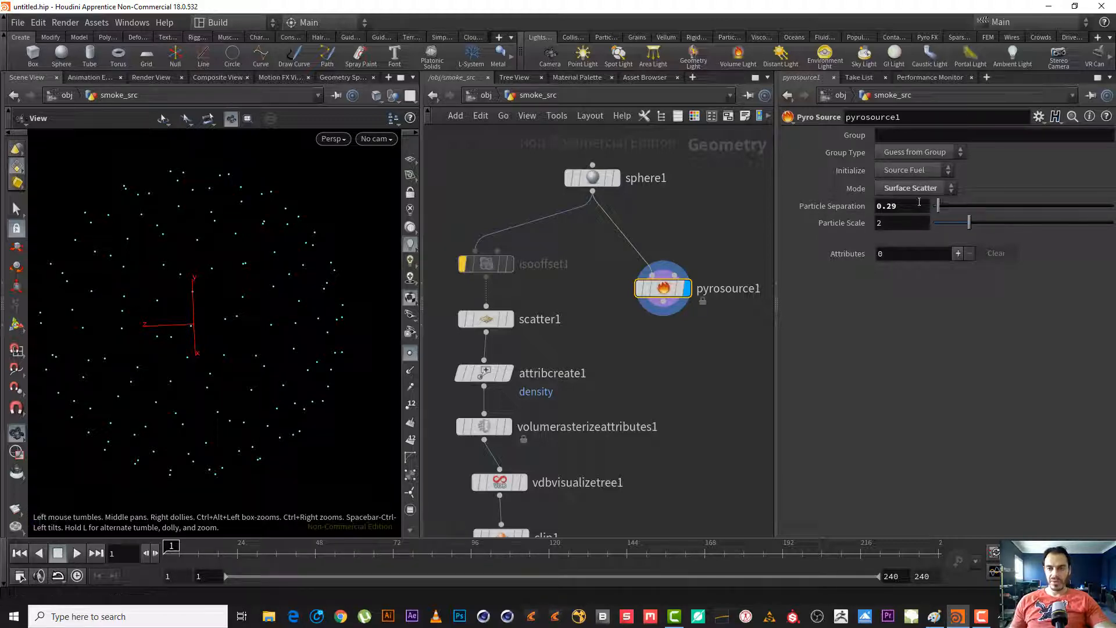
{"action": "left_click_drag", "start_coordinate": [941, 208], "coordinate": [934, 208]}
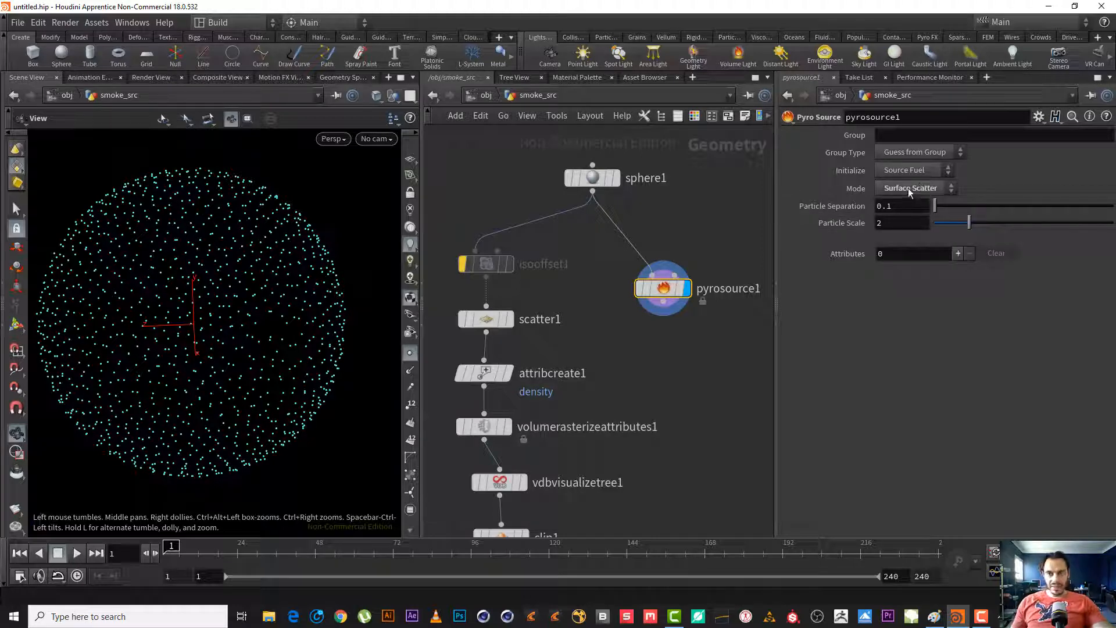
- Compare the Scatter node's Relax Iterations option with the point distribution of the Pyro Source's surface scatter
{"action": "left_click", "coordinate": [482, 319]}
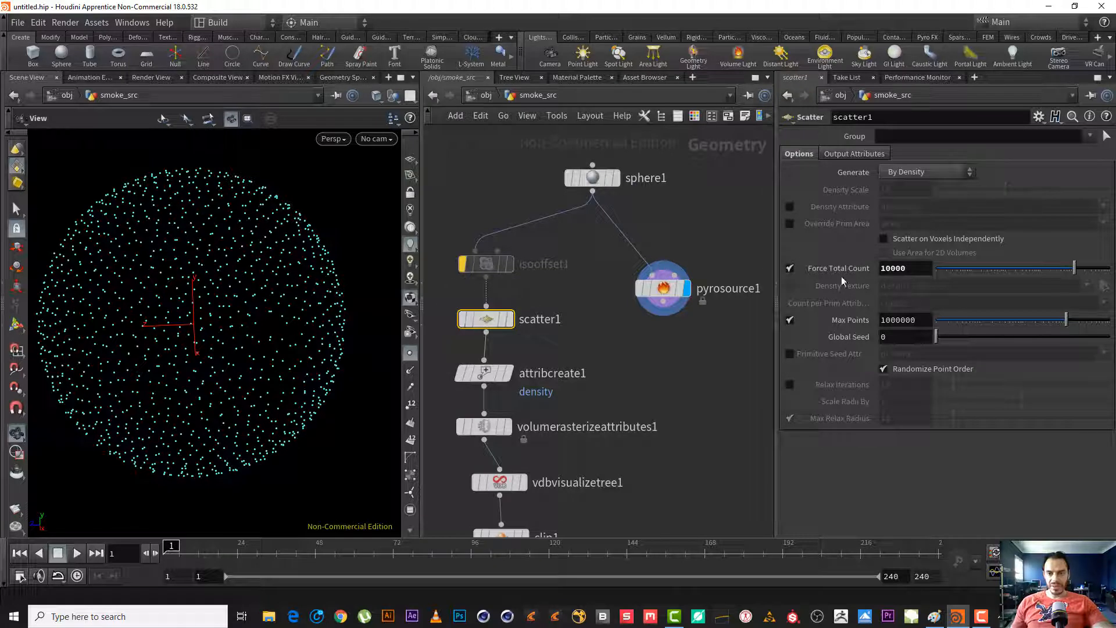
{"action": "left_click", "coordinate": [789, 385]}
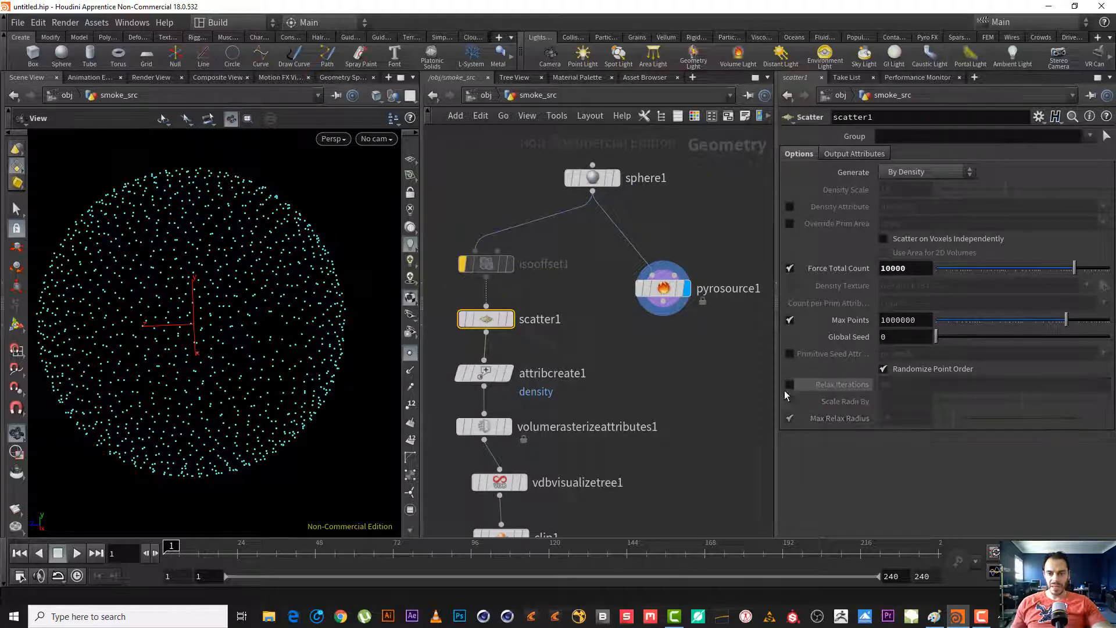
{"action": "left_click", "coordinate": [663, 287]}
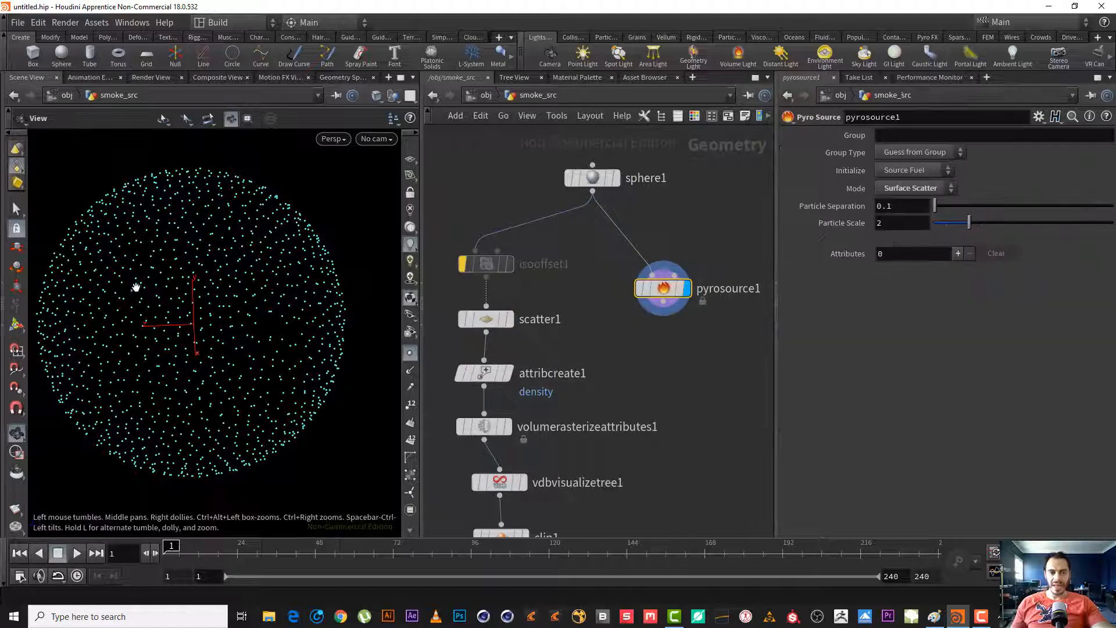
{"action": "scroll", "coordinate": [223, 296], "scroll_direction": "up", "scroll_amount": 2}
{"action": "scroll", "coordinate": [224, 296], "scroll_direction": "up", "scroll_amount": 2}
{"action": "scroll", "coordinate": [266, 299], "scroll_direction": "down", "scroll_amount": 5}
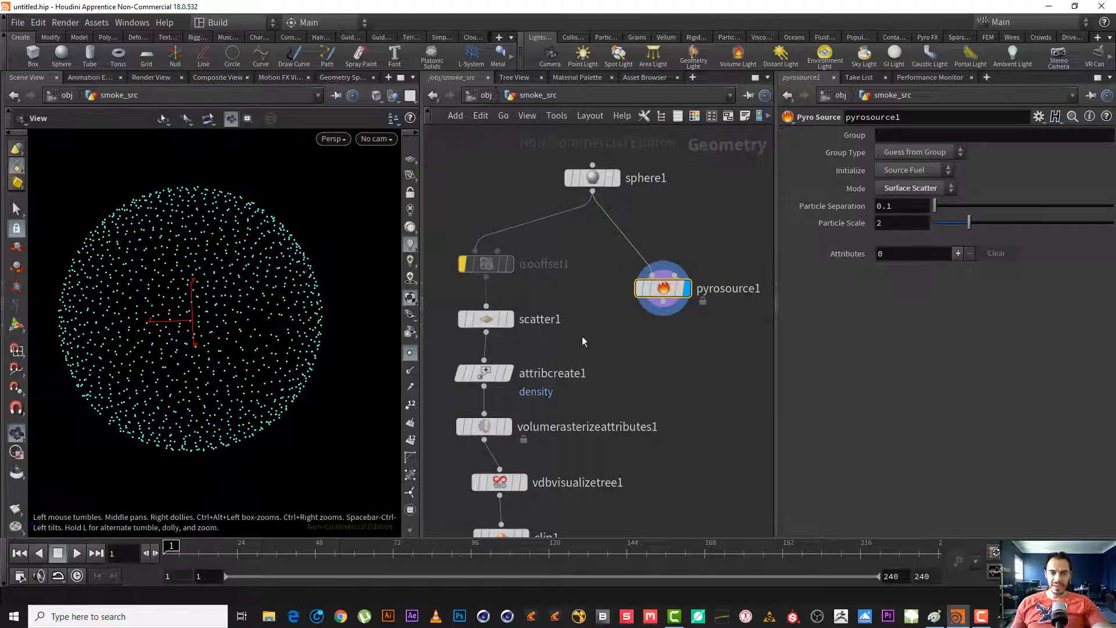
{"action": "left_click", "coordinate": [486, 321]}
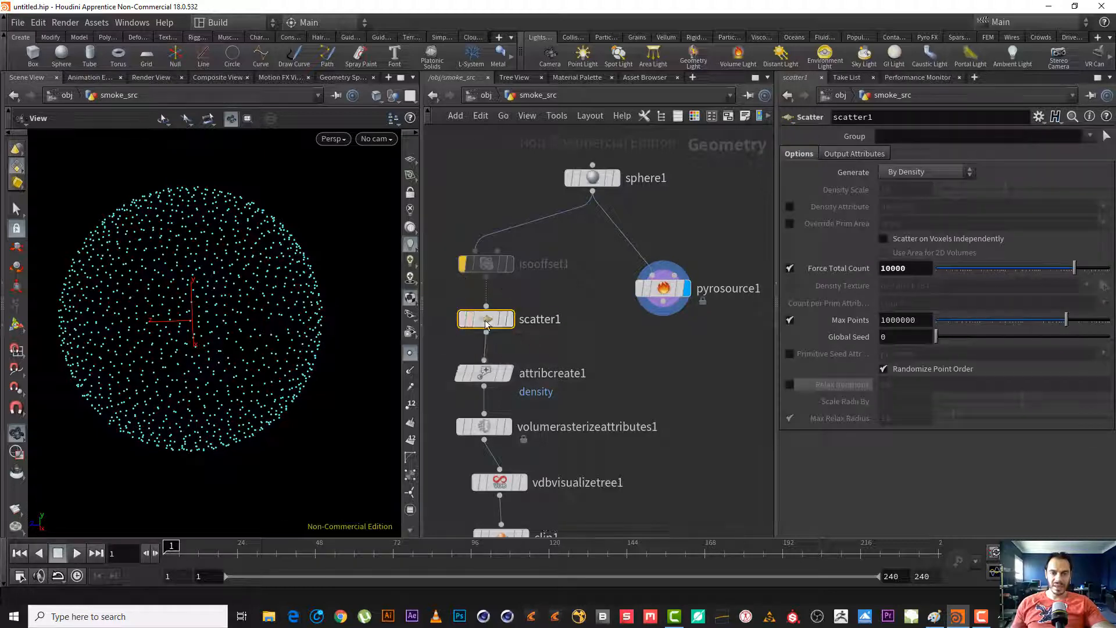
{"action": "mouse_move", "coordinate": [486, 324]}
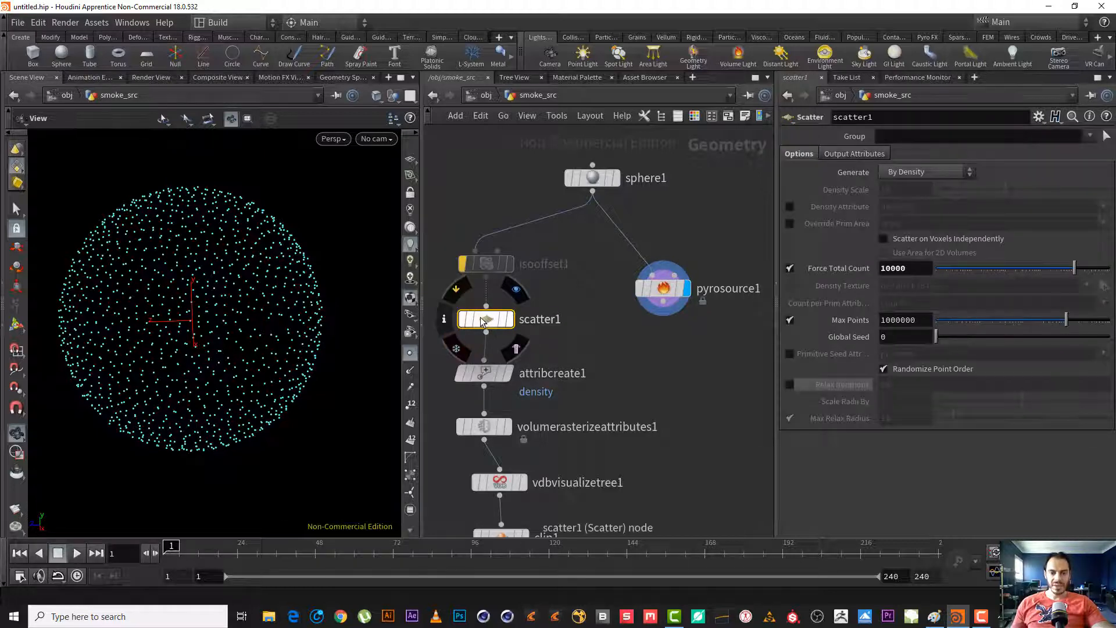
{"action": "left_click_drag", "start_coordinate": [702, 336], "coordinate": [620, 264]}
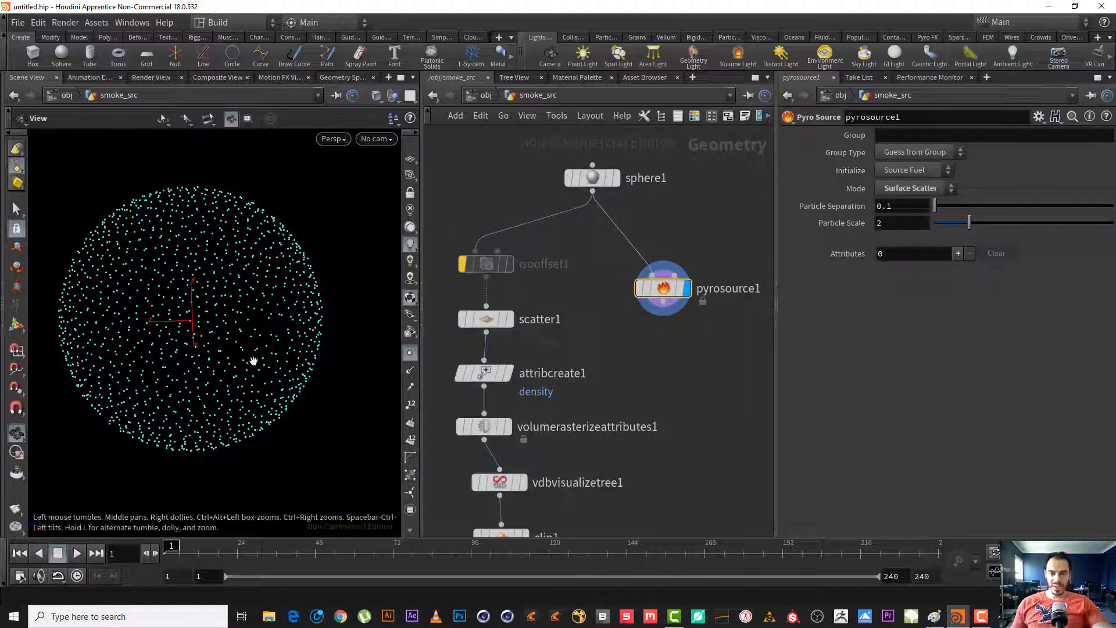
{"action": "left_click_drag", "start_coordinate": [534, 341], "coordinate": [445, 292]}
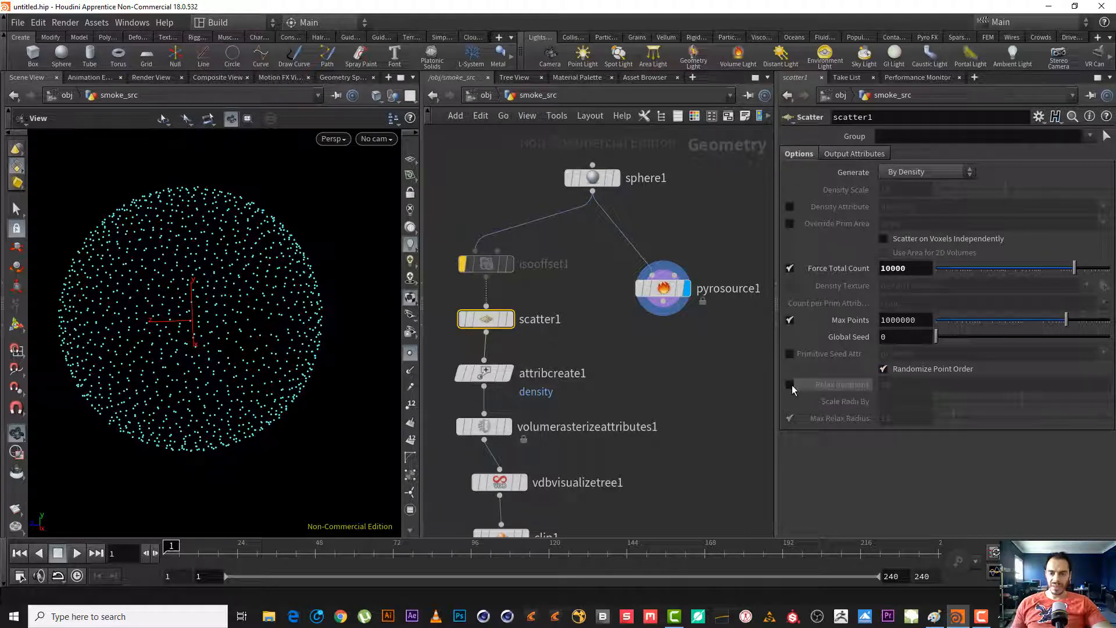
- Set the Pyro Source's mode to Volume Scatter and inspect the points filling the sphere
{"action": "left_click", "coordinate": [664, 292]}
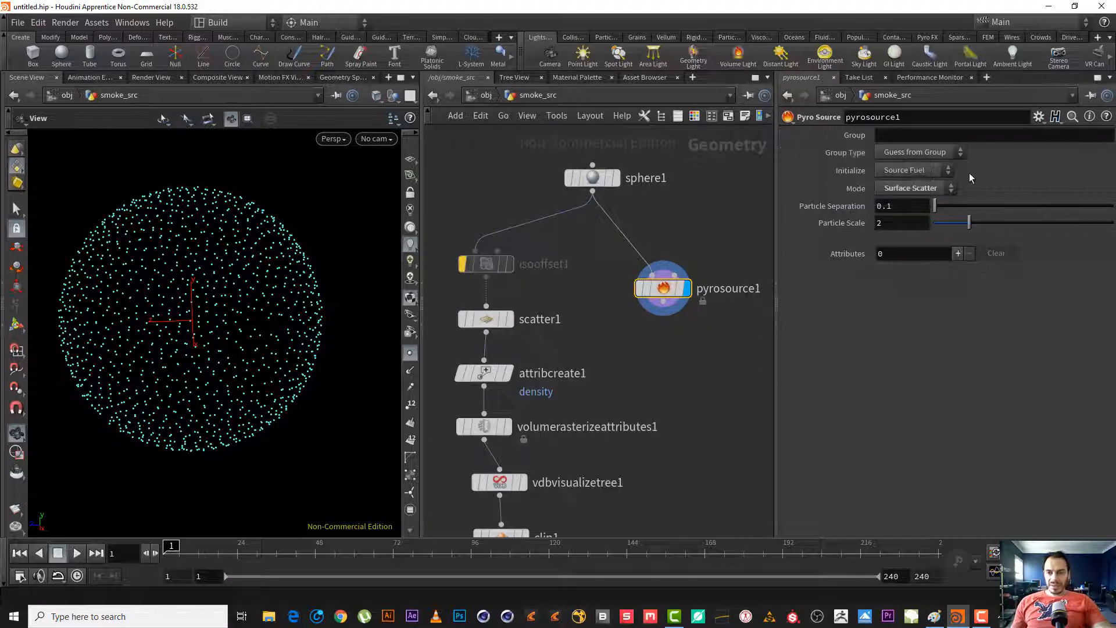
{"action": "left_click", "coordinate": [909, 189]}
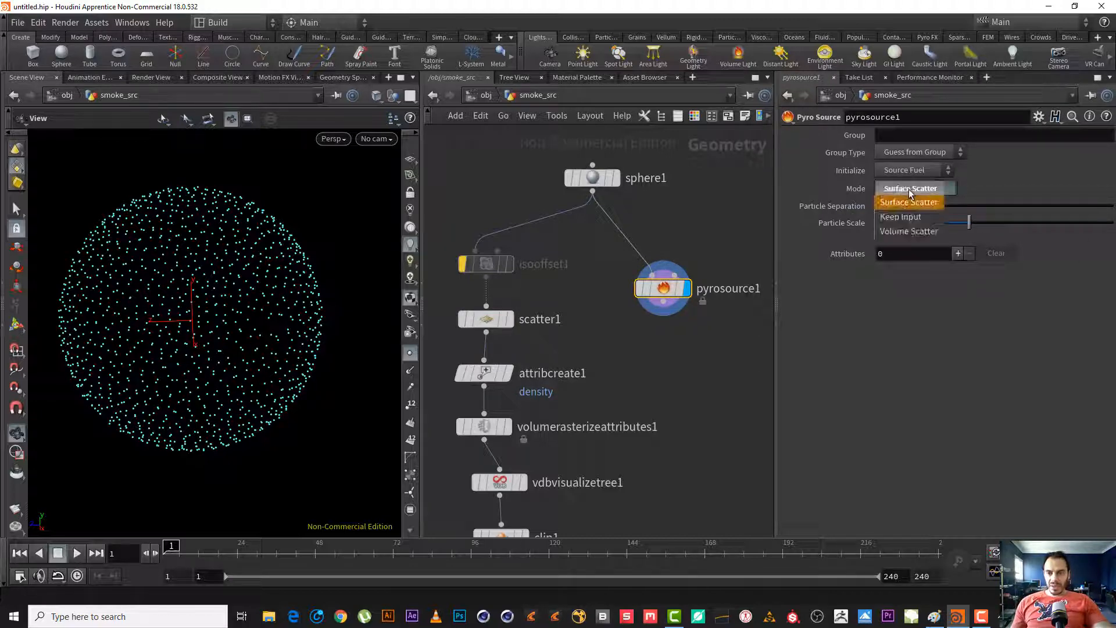
{"action": "left_click", "coordinate": [925, 233]}
{"action": "scroll", "coordinate": [241, 311], "scroll_direction": "up", "scroll_amount": 5}
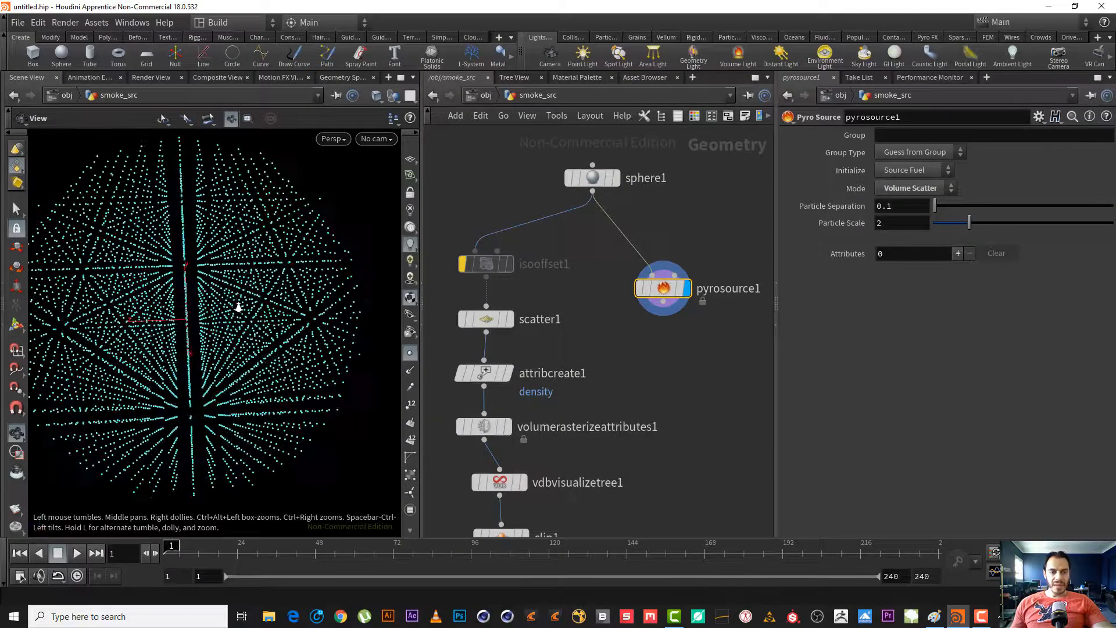
{"action": "left_click_drag", "start_coordinate": [237, 306], "coordinate": [239, 304]}
{"action": "left_click_drag", "start_coordinate": [240, 249], "coordinate": [204, 247]}
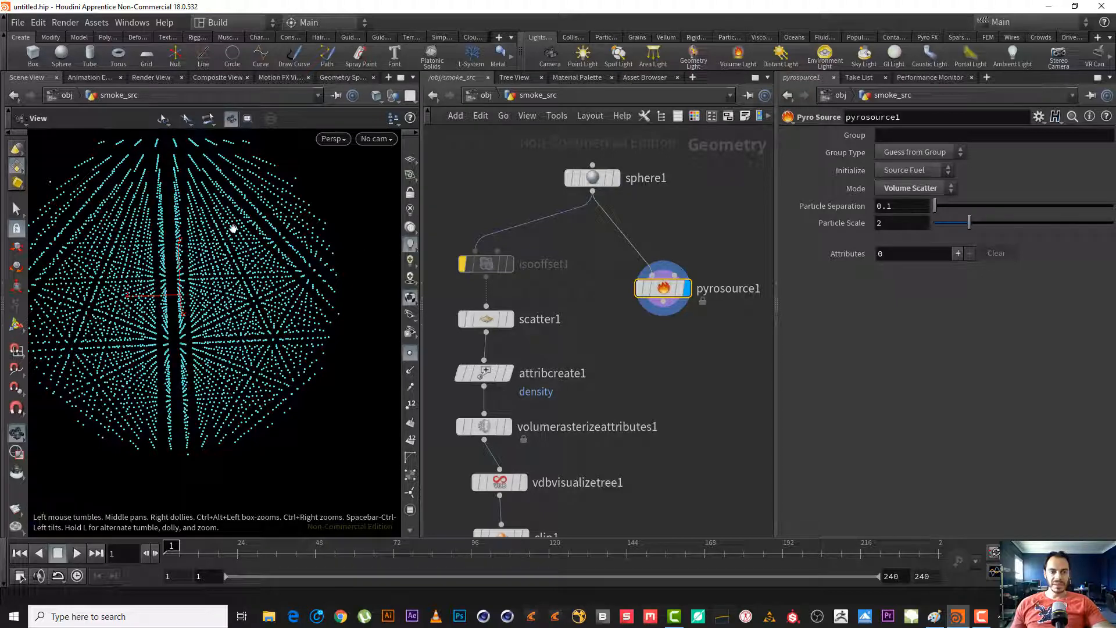
- Turn off the bypass on the IsoOffset node and display its fog volume
{"action": "mouse_move", "coordinate": [496, 268]}
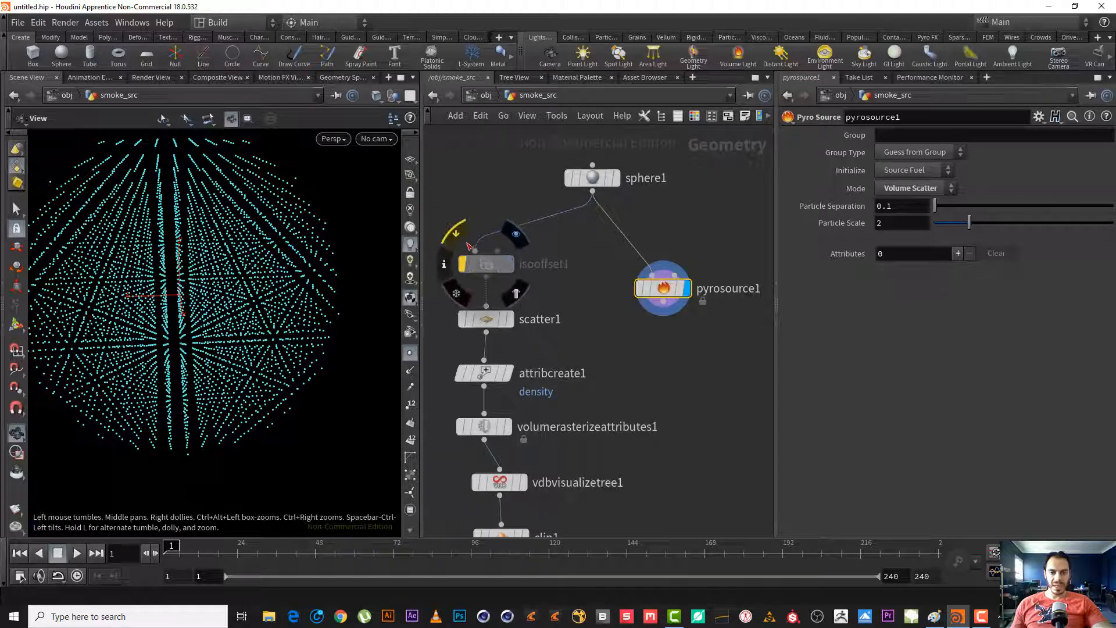
{"action": "left_click", "coordinate": [460, 238]}
{"action": "left_click", "coordinate": [493, 267]}
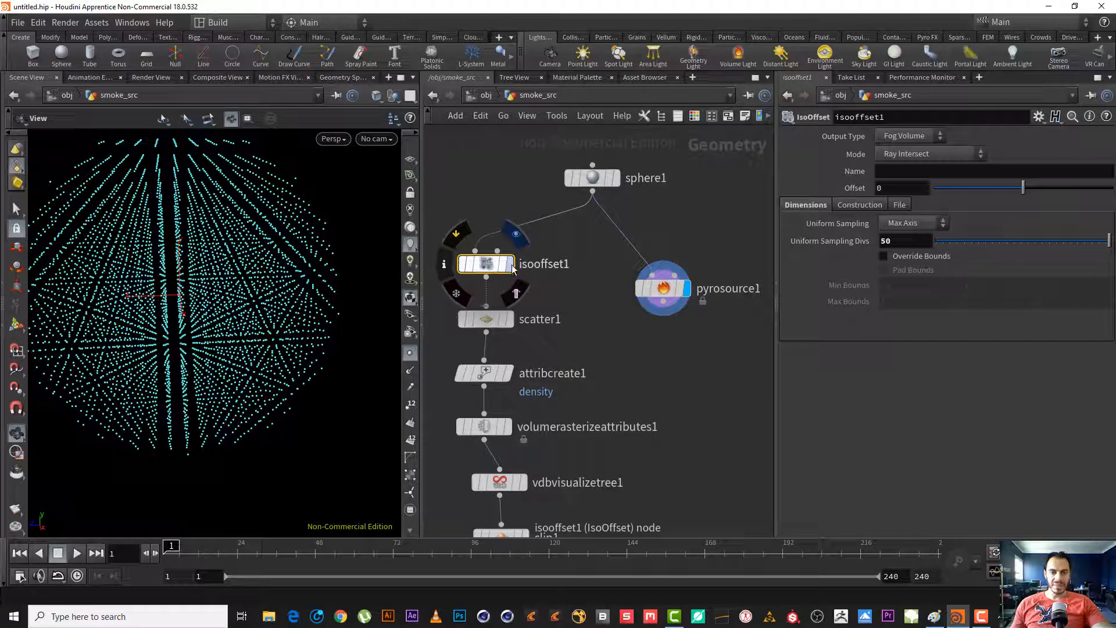
{"action": "left_click", "coordinate": [509, 265]}
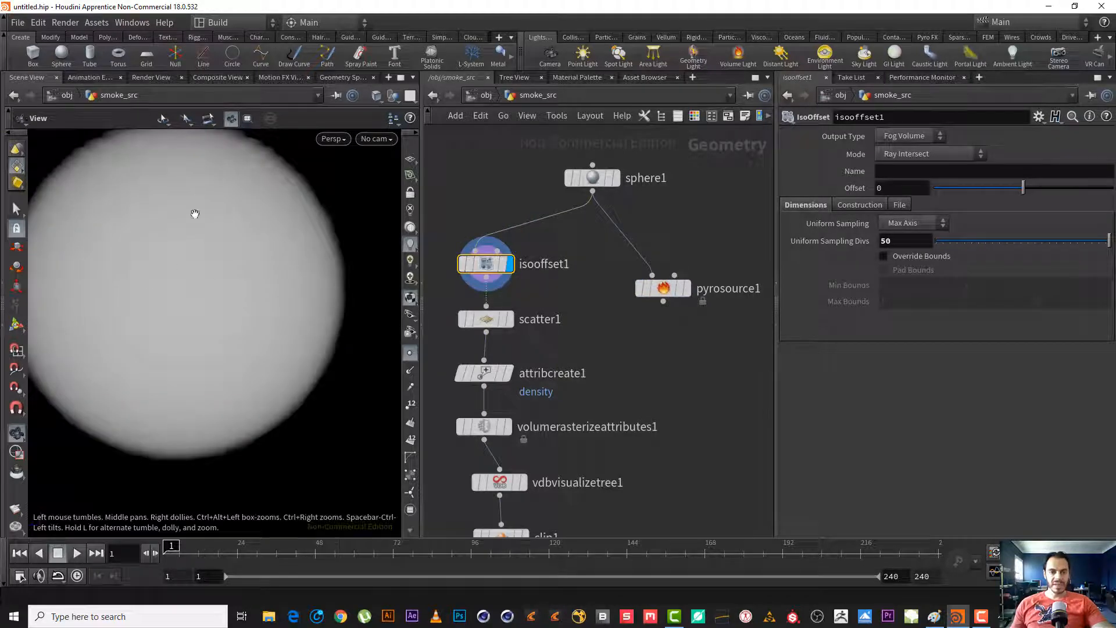
- Compare the point distribution of the Scatter node with the Pyro Source's volume scatter by displaying each in turn
{"action": "left_click", "coordinate": [510, 319]}
{"action": "left_click", "coordinate": [486, 319]}
{"action": "left_click_drag", "start_coordinate": [180, 275], "coordinate": [198, 280]}
{"action": "left_click", "coordinate": [687, 289]}
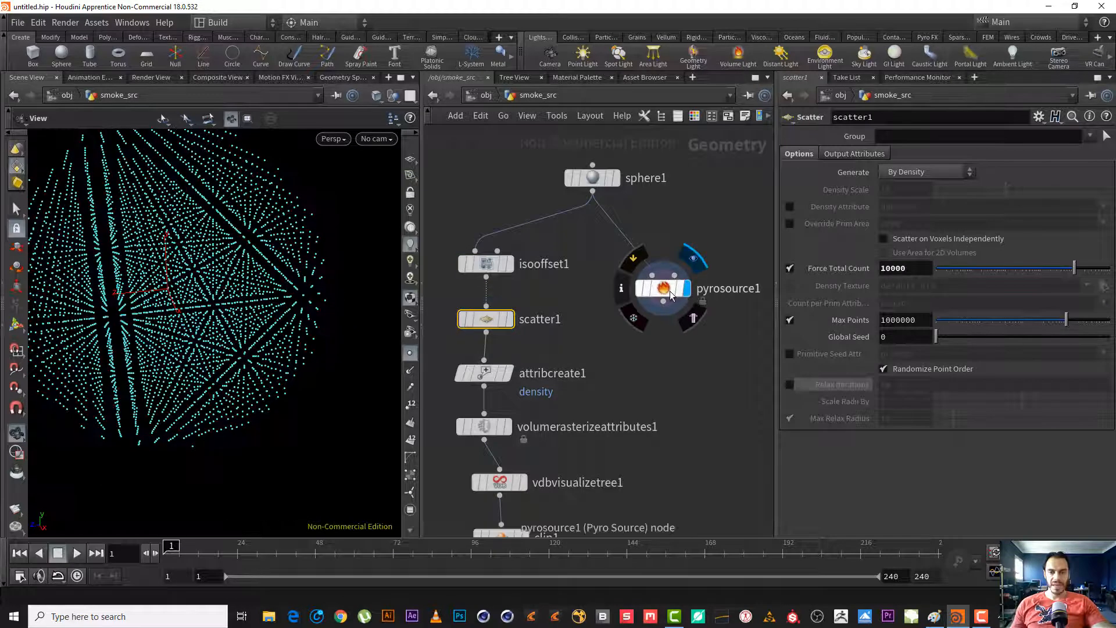
{"action": "double_click", "coordinate": [521, 320]}
{"action": "left_click", "coordinate": [510, 320]}
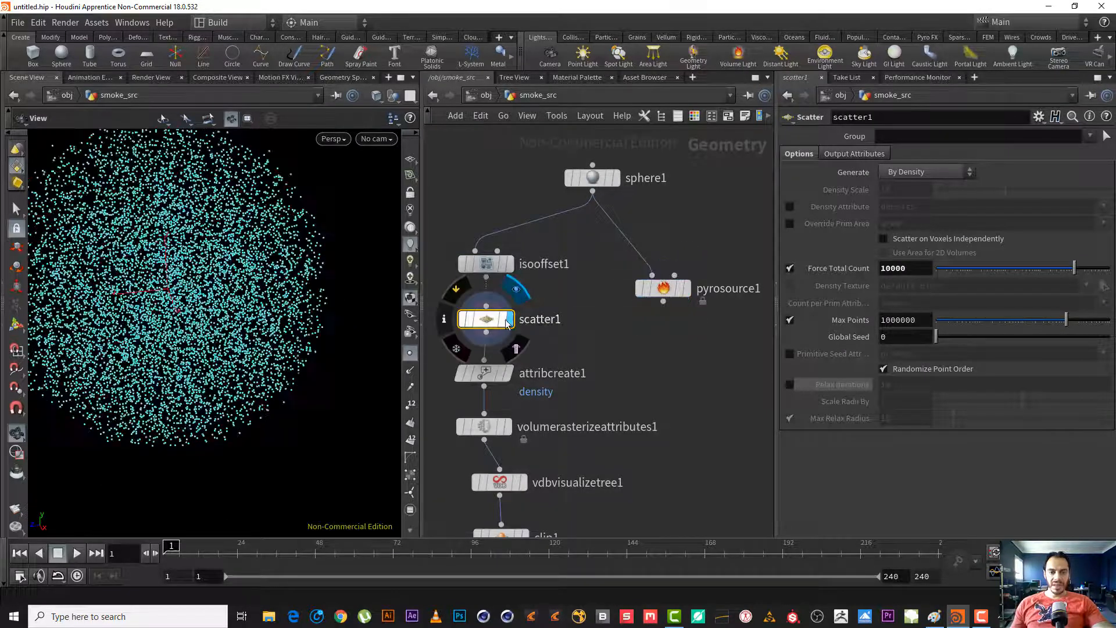
{"action": "left_click_drag", "start_coordinate": [190, 239], "coordinate": [162, 204]}
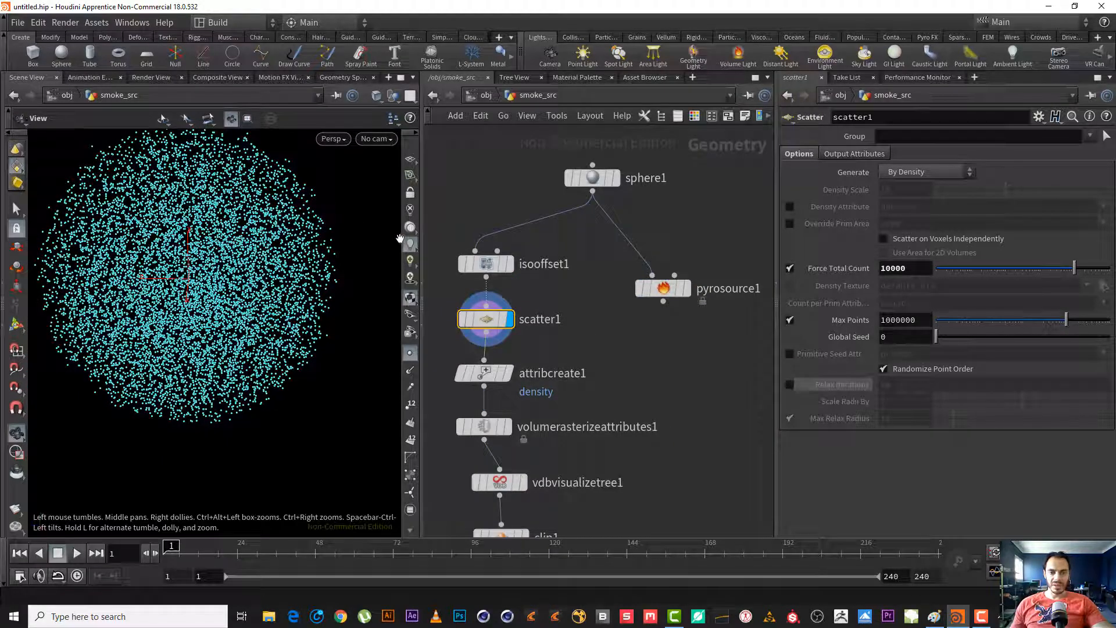
{"action": "left_click", "coordinate": [687, 289]}
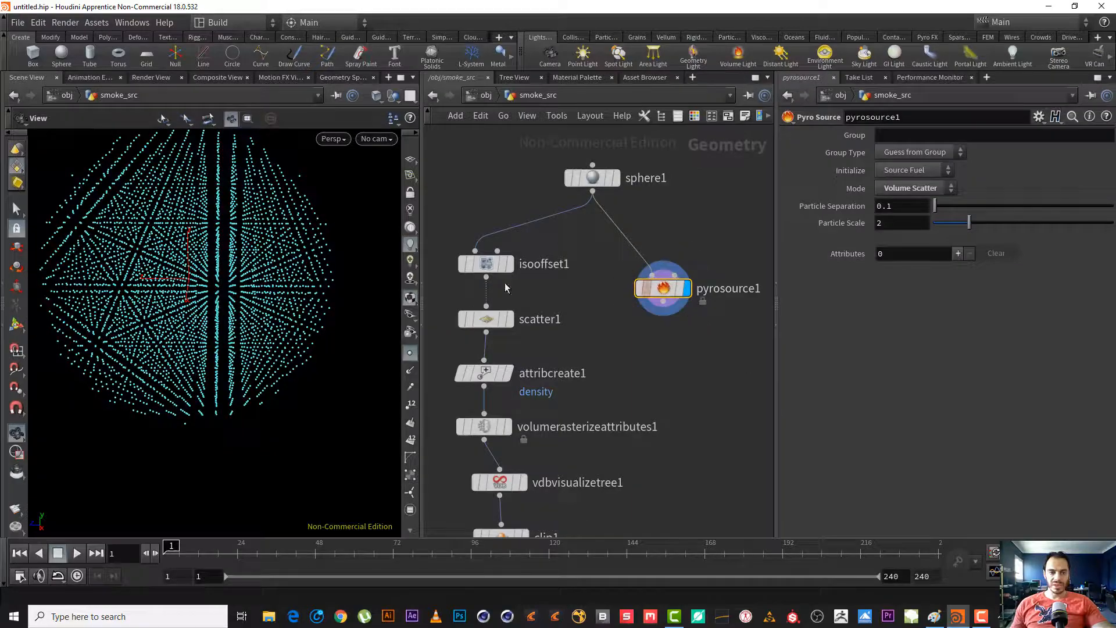
{"action": "mouse_move", "coordinate": [279, 256]}
{"action": "left_mouse_down"}
{"action": "mouse_move", "coordinate": [214, 260]}
{"action": "mouse_move", "coordinate": [237, 283]}
{"action": "mouse_move", "coordinate": [208, 284]}
{"action": "mouse_move", "coordinate": [264, 248]}
{"action": "left_mouse_up"}
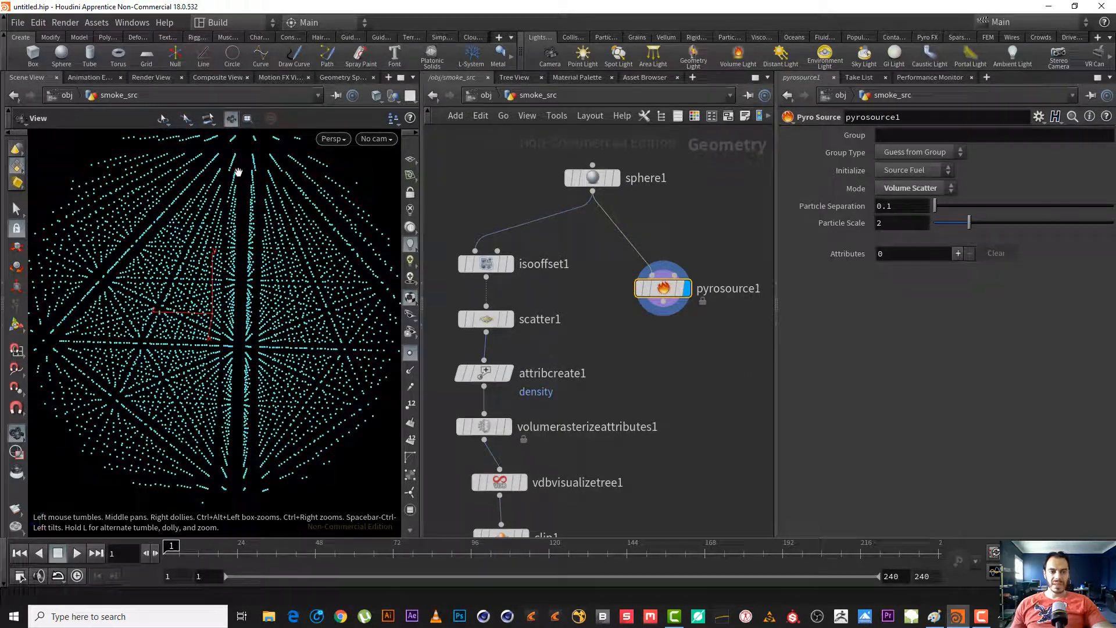
- Try particle separations of 0.05 and 0.01 on the Pyro Source, and set it back to 0.1
{"action": "left_click_drag", "start_coordinate": [228, 194], "coordinate": [217, 199]}
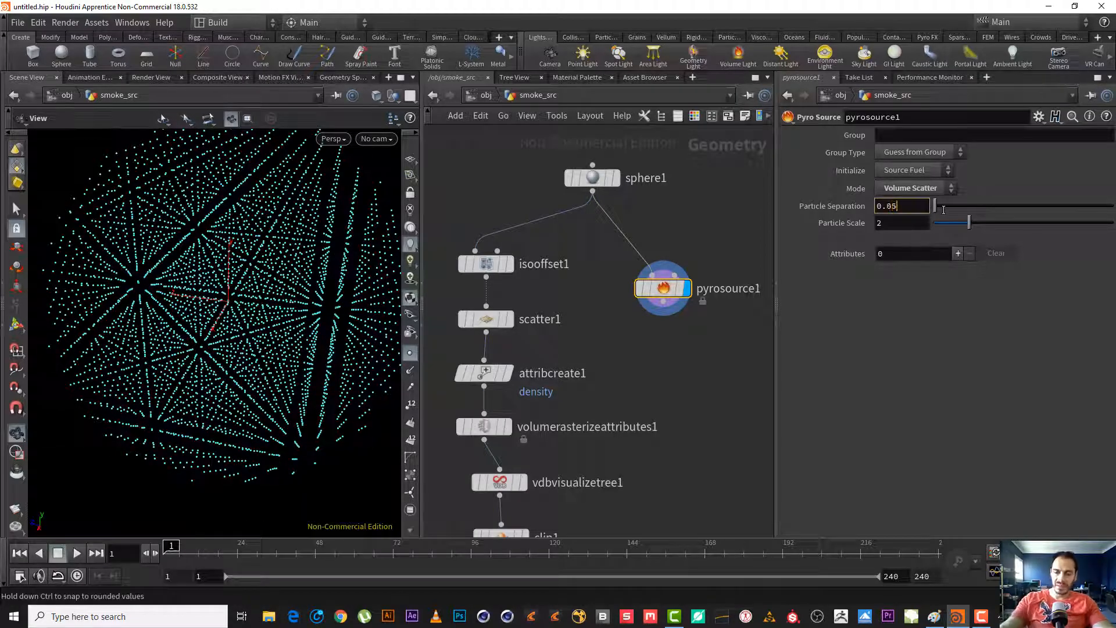
{"action": "key", "text": "Return"}
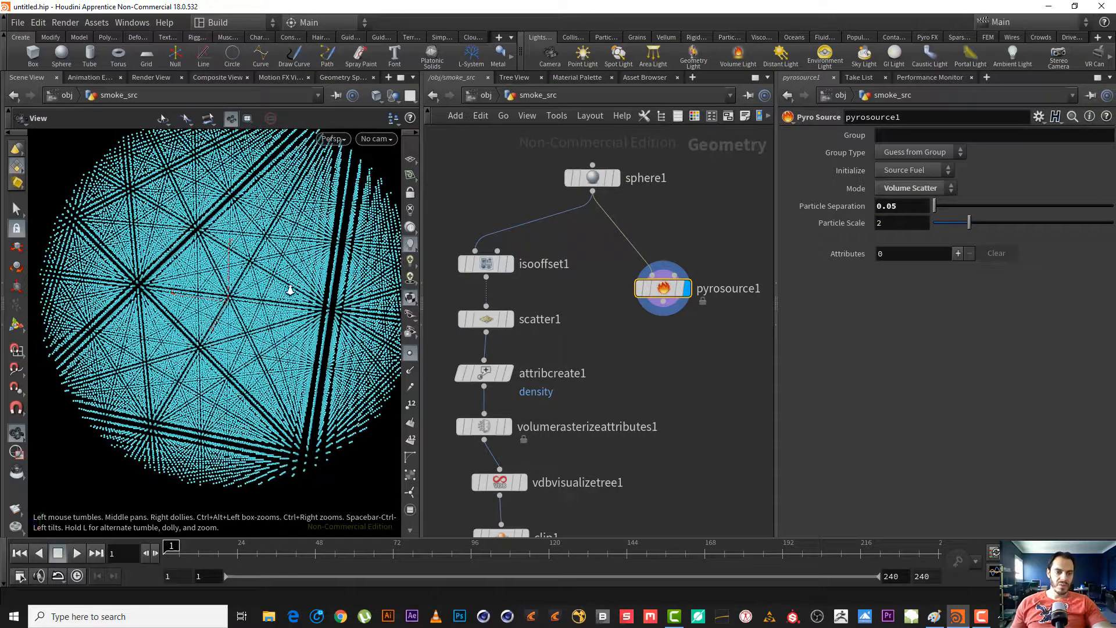
{"action": "right_click_drag", "start_coordinate": [291, 290], "coordinate": [236, 295]}
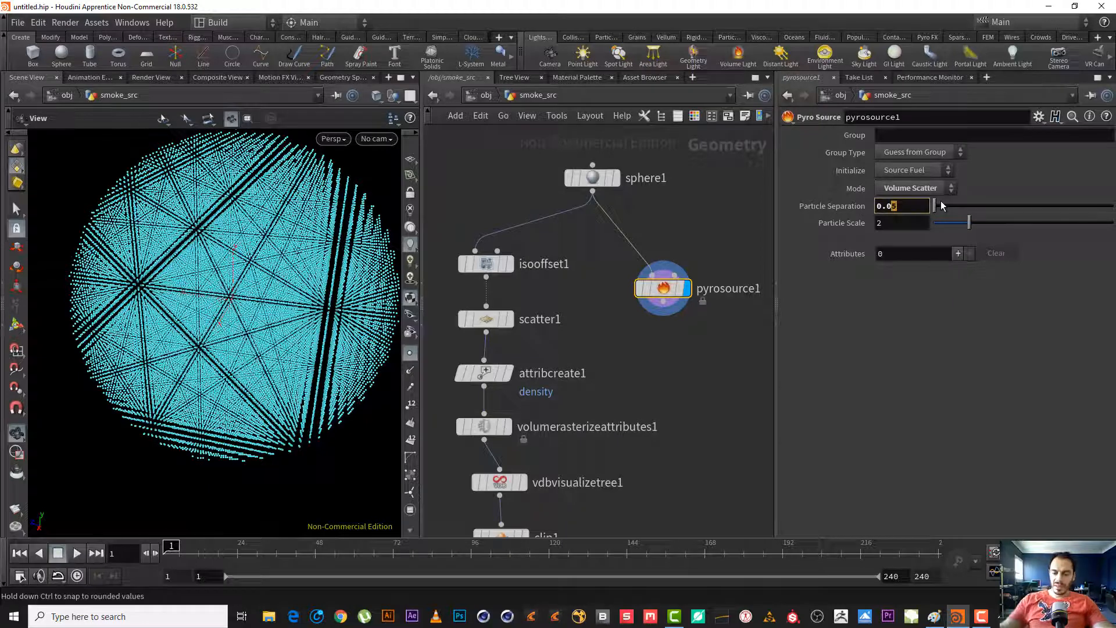
{"action": "key", "text": "Return"}
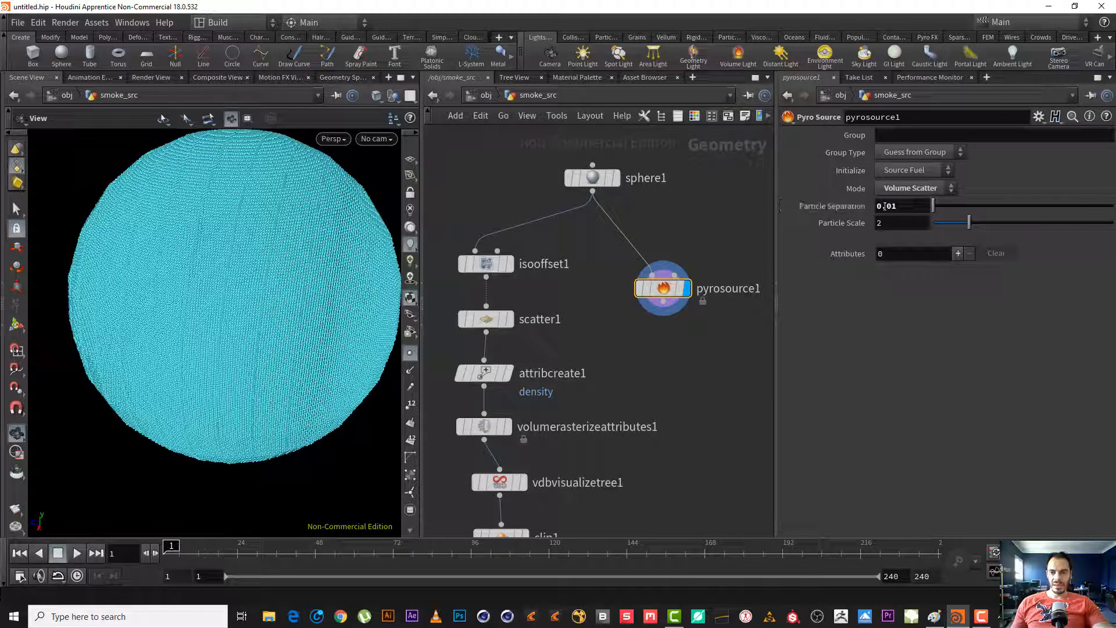
{"action": "double_click", "coordinate": [906, 206]}
{"action": "type", "text": "1"}
{"action": "key", "text": "Return"}
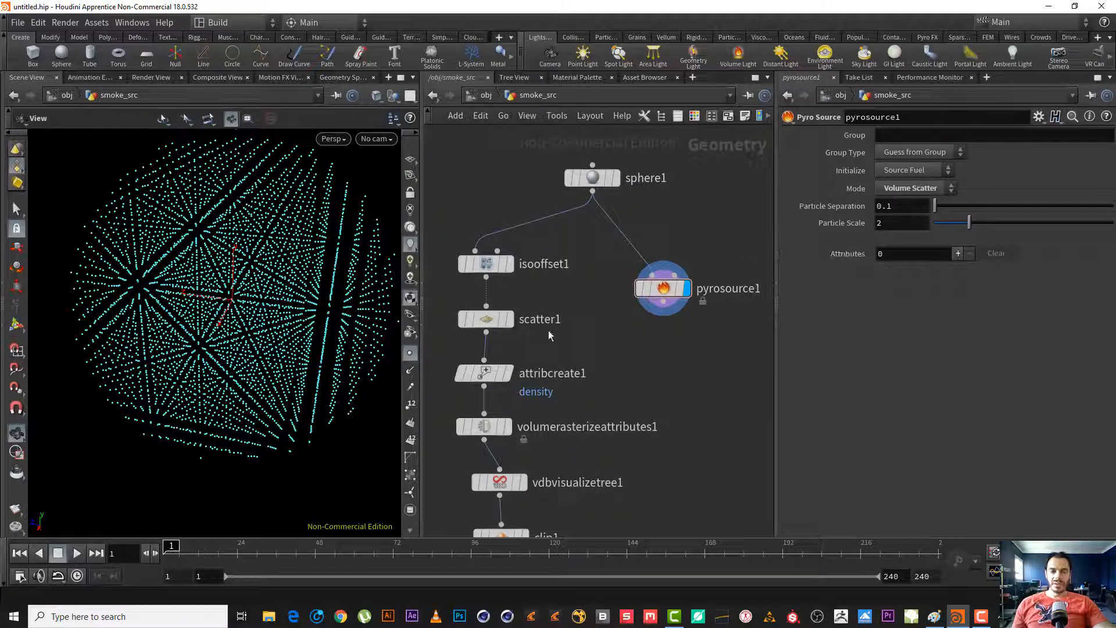
- Initialize the Pyro Source's attributes as Source Smoke
{"action": "middle_click_drag", "start_coordinate": [618, 327], "coordinate": [648, 264]}
{"action": "left_click", "coordinate": [512, 309]}
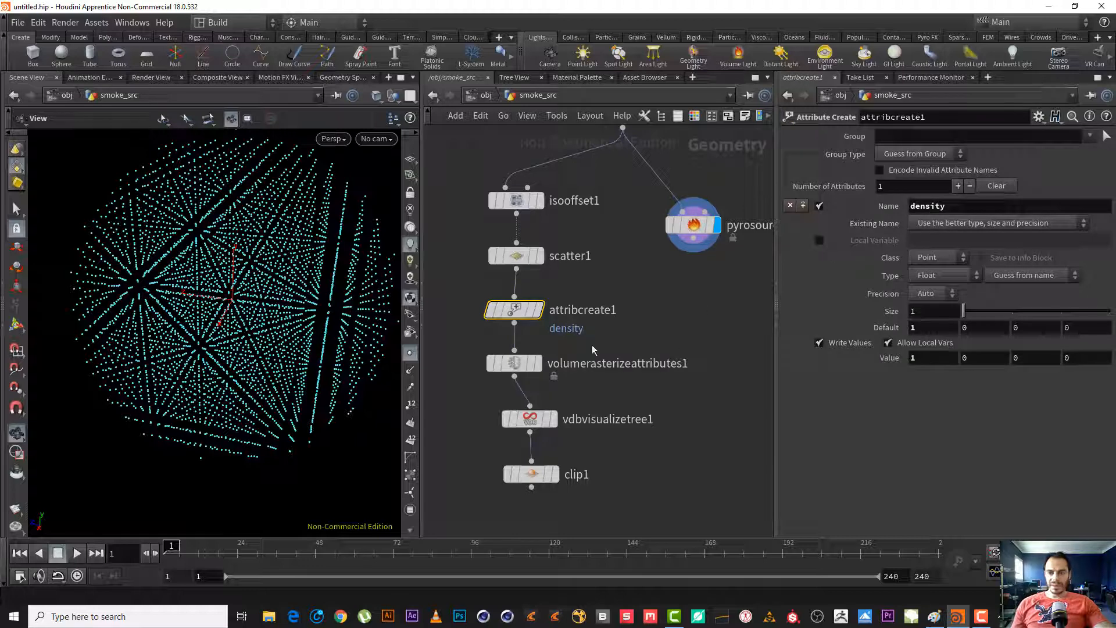
{"action": "middle_click_drag", "start_coordinate": [727, 286], "coordinate": [685, 296]}
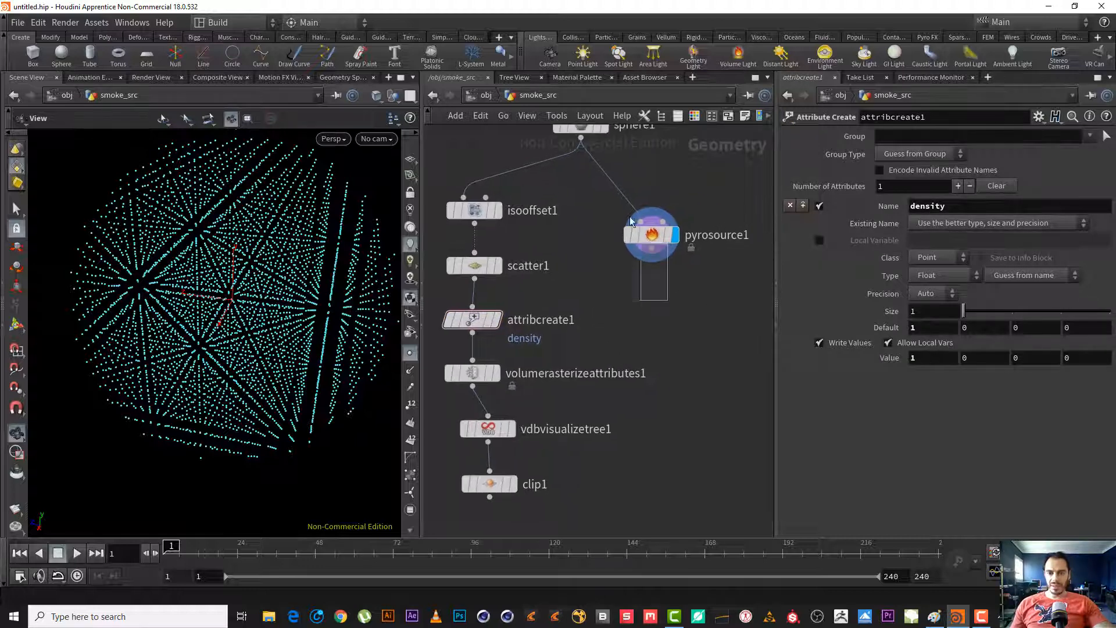
{"action": "left_click", "coordinate": [652, 235]}
{"action": "mouse_move", "coordinate": [466, 323]}
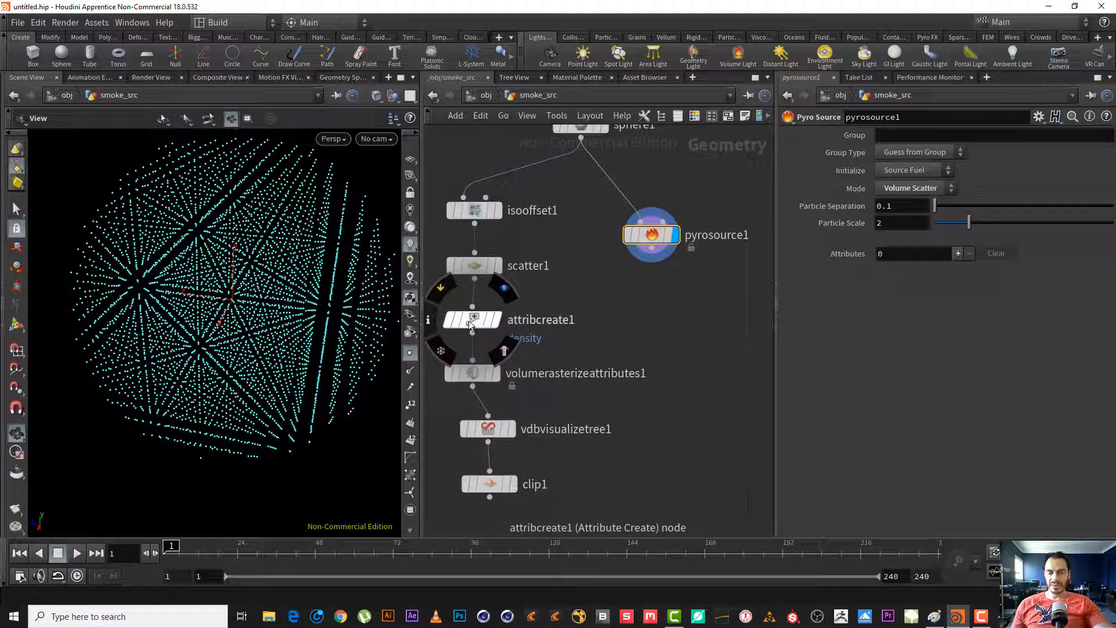
{"action": "left_click", "coordinate": [930, 177]}
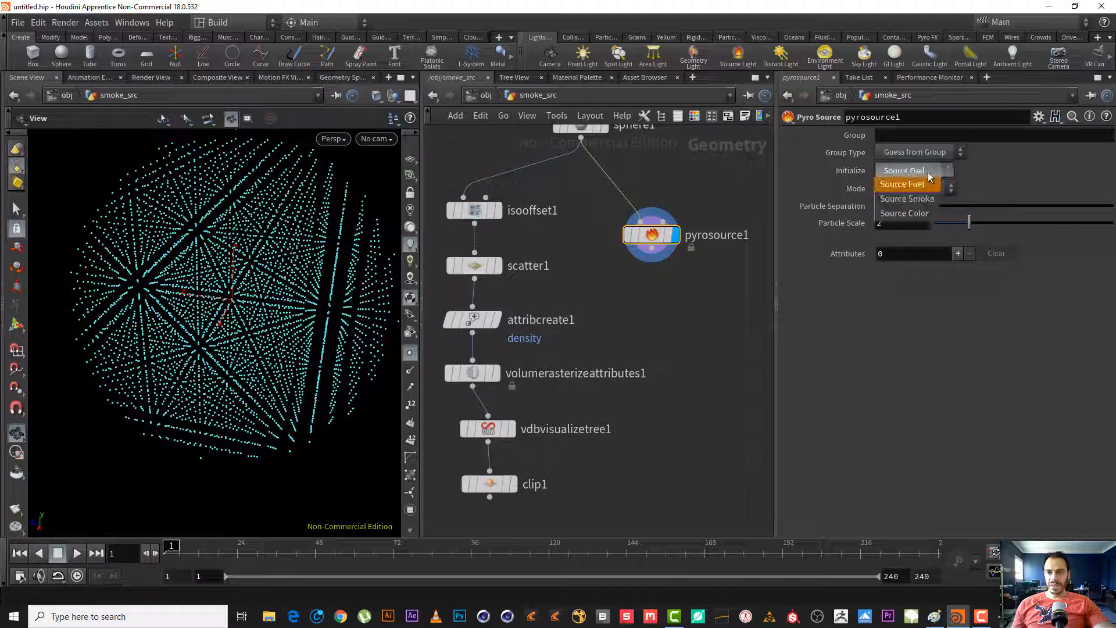
{"action": "left_click", "coordinate": [895, 198]}
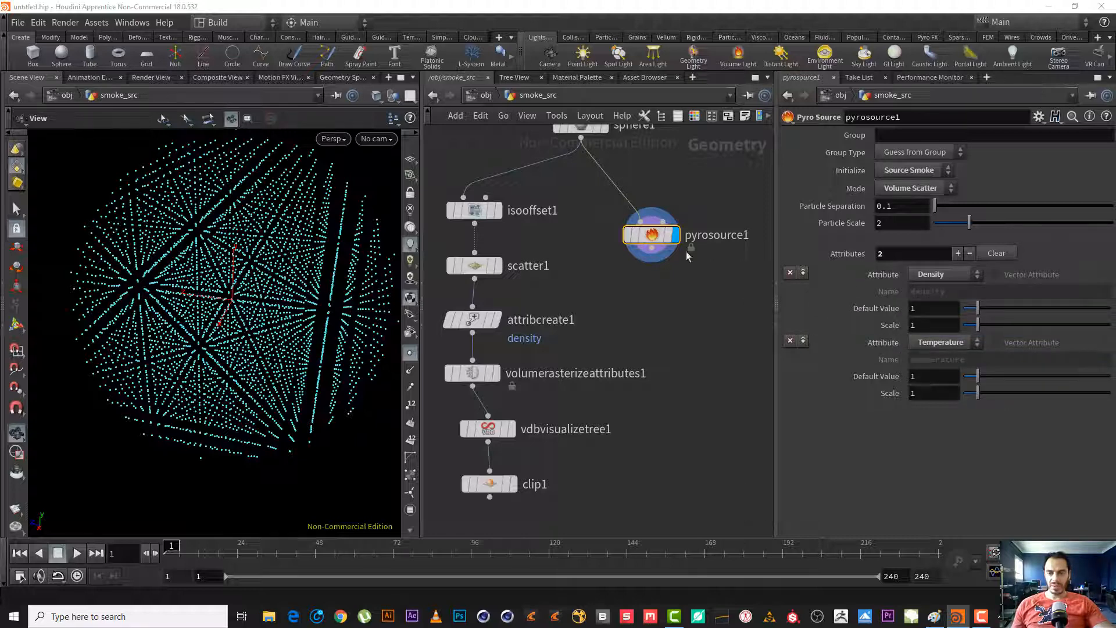
- Compare the point attributes in the node information of the Pyro Source and the Attribute Create node
{"action": "mouse_move", "coordinate": [651, 245]}
{"action": "left_click", "coordinate": [612, 236]}
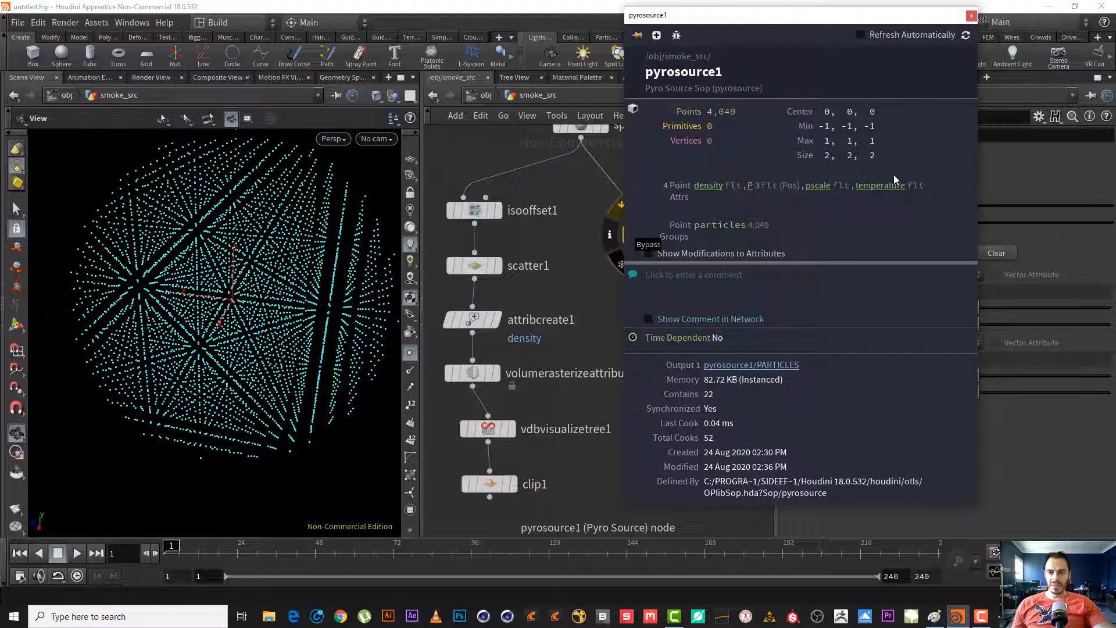
{"action": "left_click", "coordinate": [972, 15]}
{"action": "left_click", "coordinate": [480, 373]}
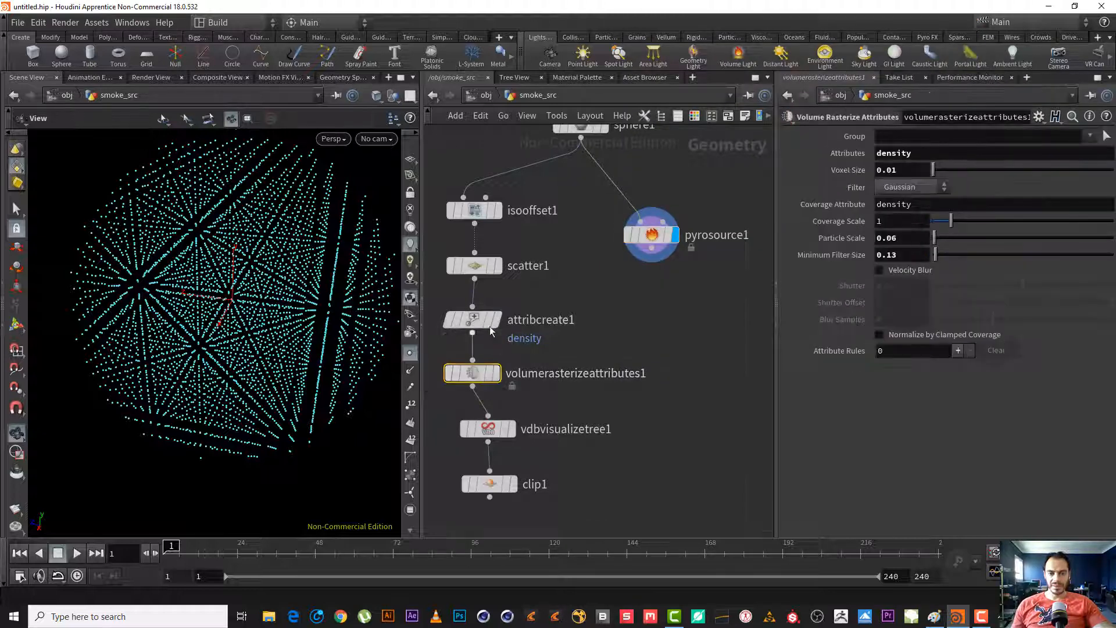
{"action": "left_click", "coordinate": [465, 319]}
{"action": "left_click", "coordinate": [429, 320]}
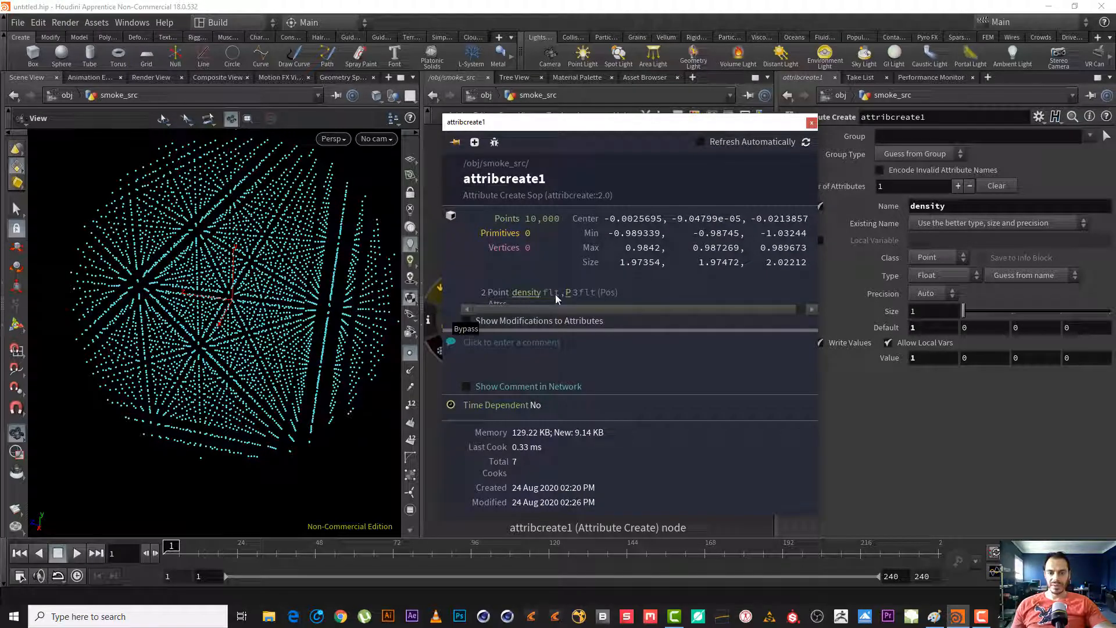
{"action": "left_click", "coordinate": [811, 122]}
{"action": "mouse_move", "coordinate": [474, 325]}
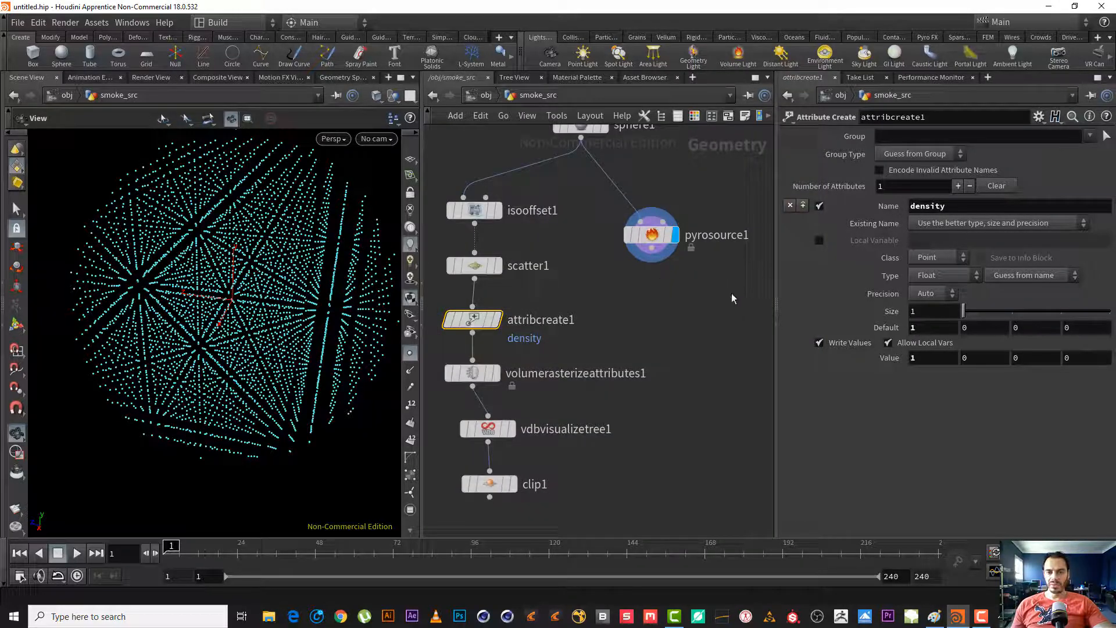
- Remove the Temperature and Density attributes from the Pyro Source and initialize it as Source Fuel
{"action": "left_click_drag", "start_coordinate": [731, 293], "coordinate": [623, 196]}
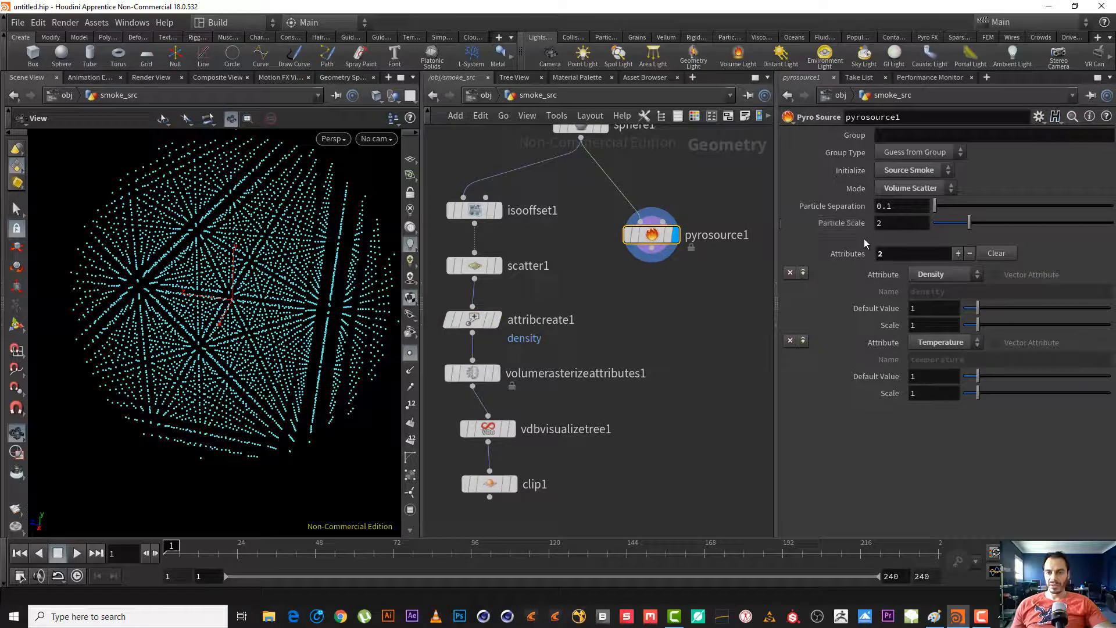
{"action": "left_click", "coordinate": [790, 340]}
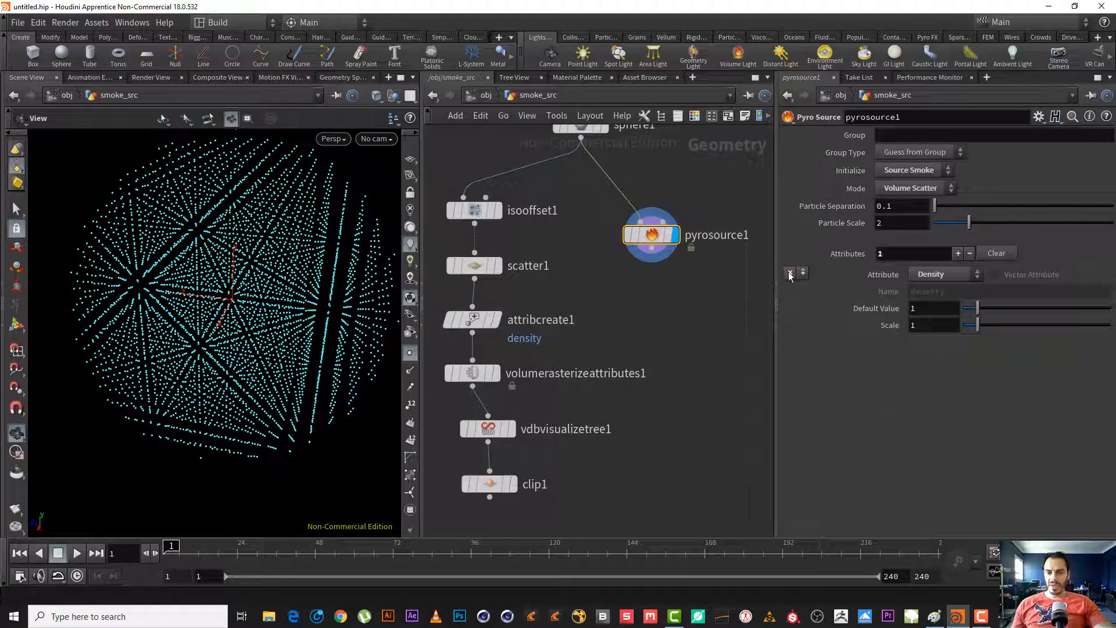
{"action": "left_click", "coordinate": [790, 274]}
{"action": "left_click", "coordinate": [927, 171]}
{"action": "left_click", "coordinate": [925, 189]}
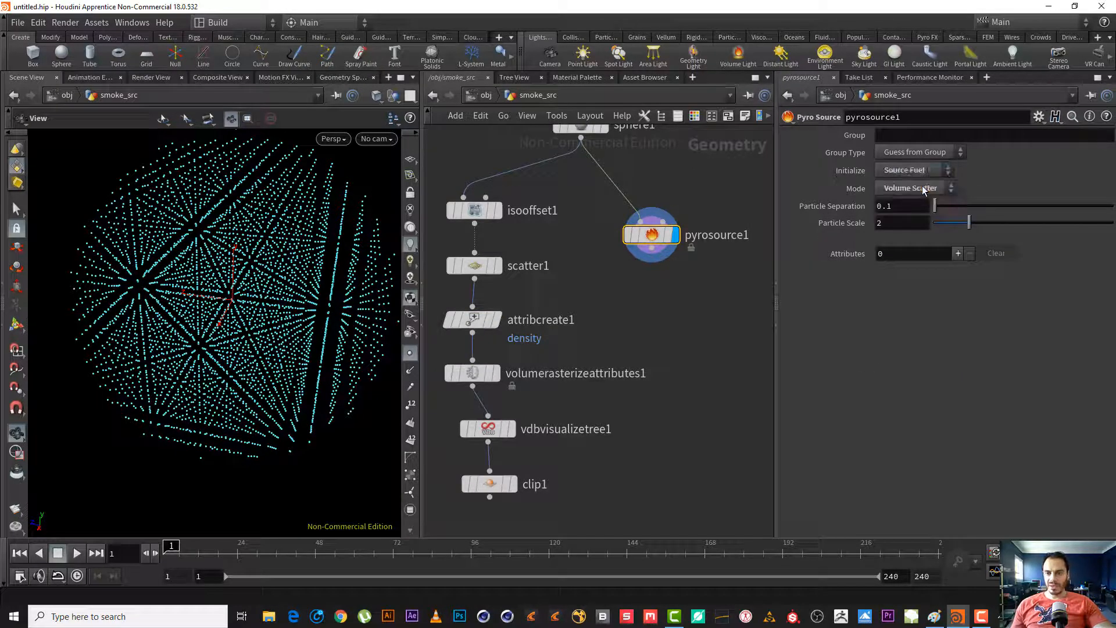
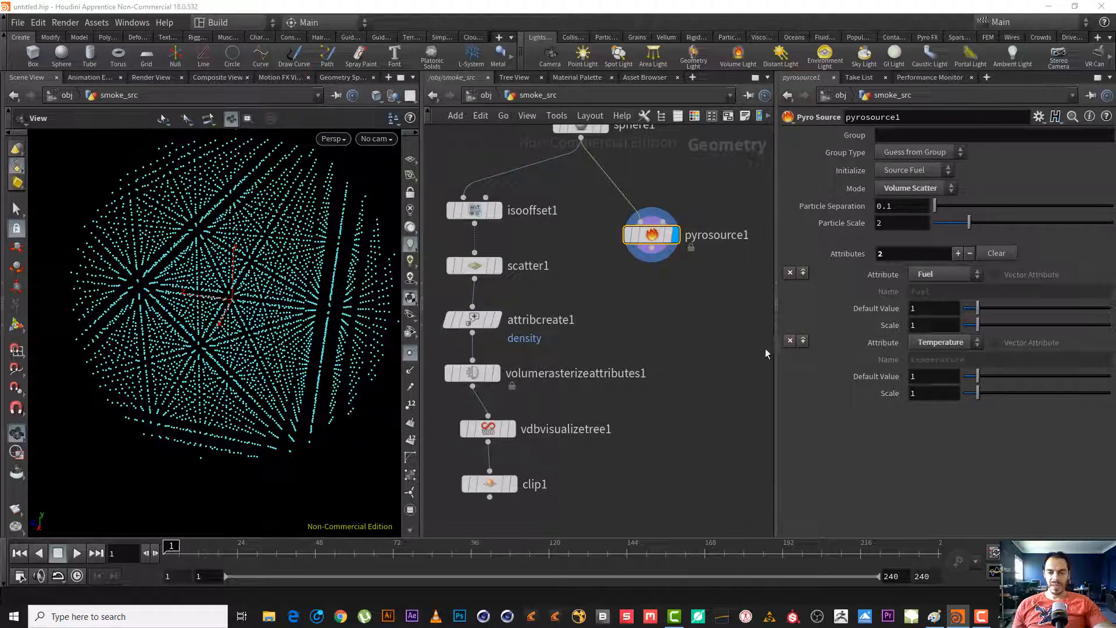
- Replace the Pyro Source's Fuel and Temperature attributes with one manually added Density attribute
{"action": "left_click", "coordinate": [789, 341]}
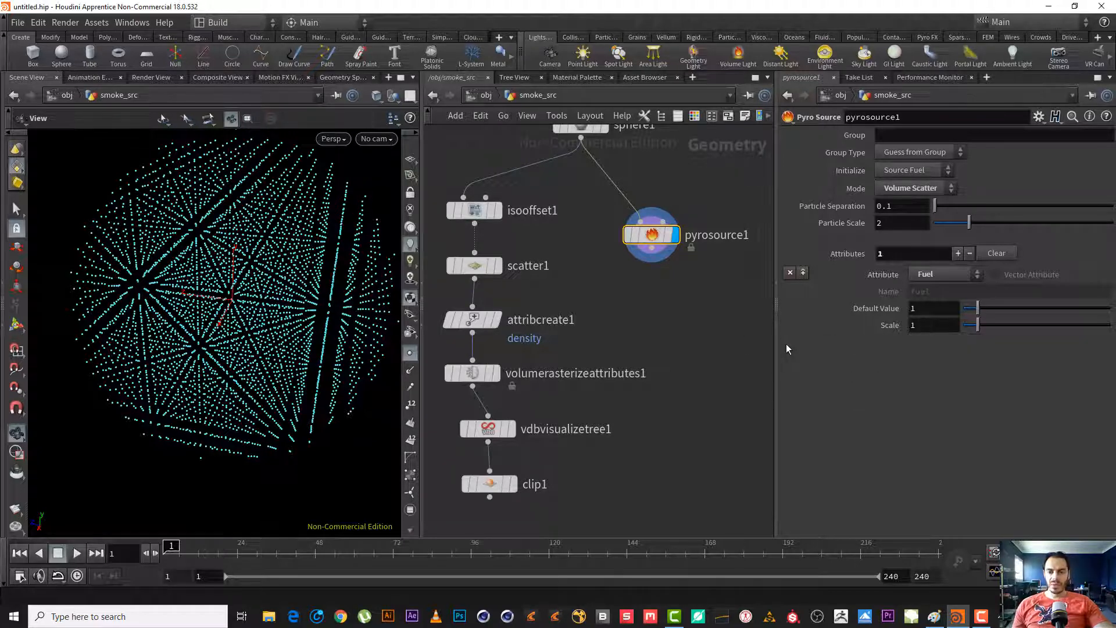
{"action": "left_click", "coordinate": [790, 273]}
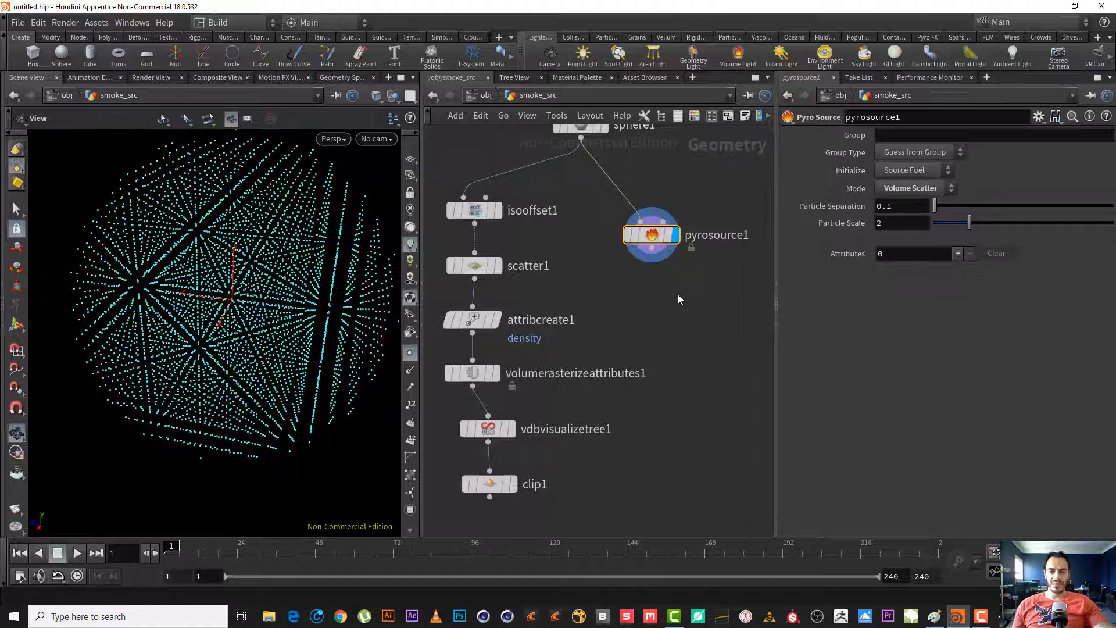
{"action": "middle_click_drag", "start_coordinate": [678, 294], "coordinate": [691, 298]}
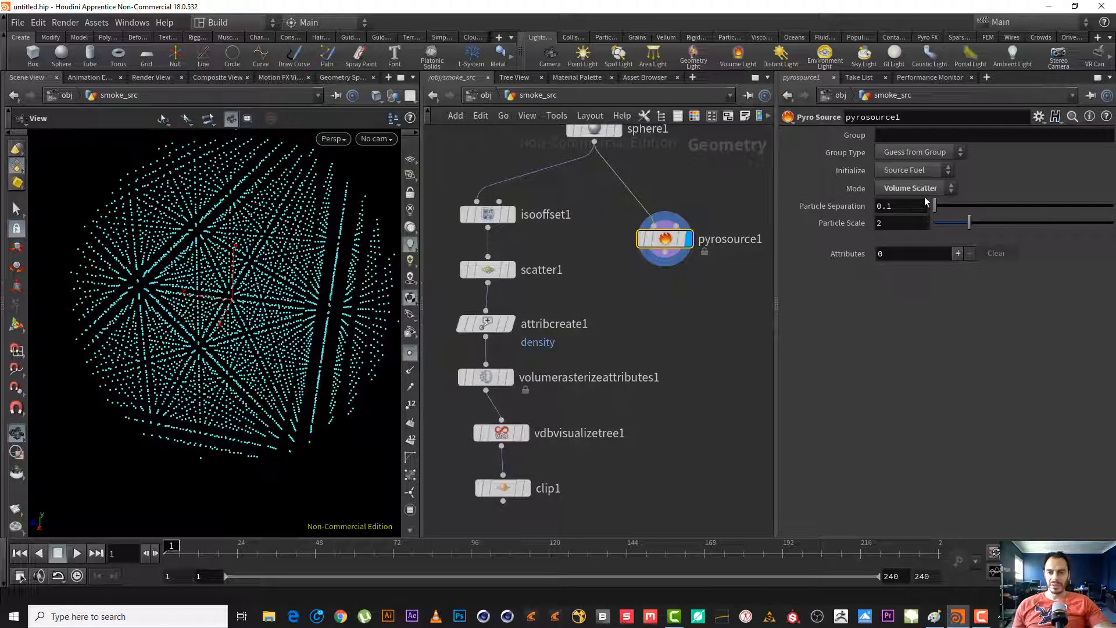
{"action": "left_click", "coordinate": [957, 253]}
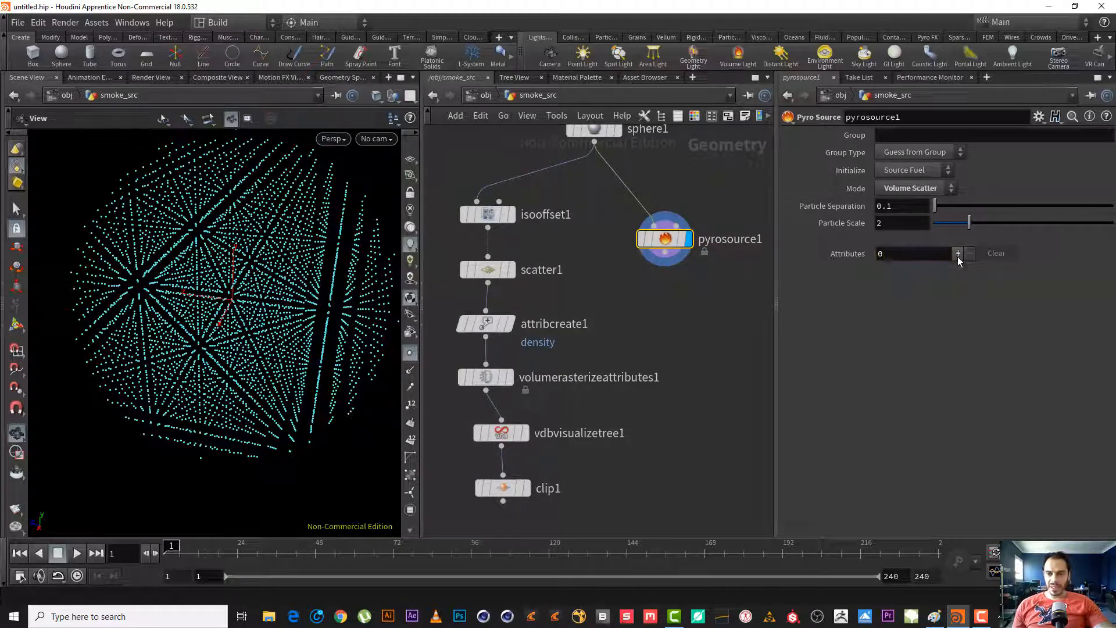
{"action": "left_click", "coordinate": [949, 274]}
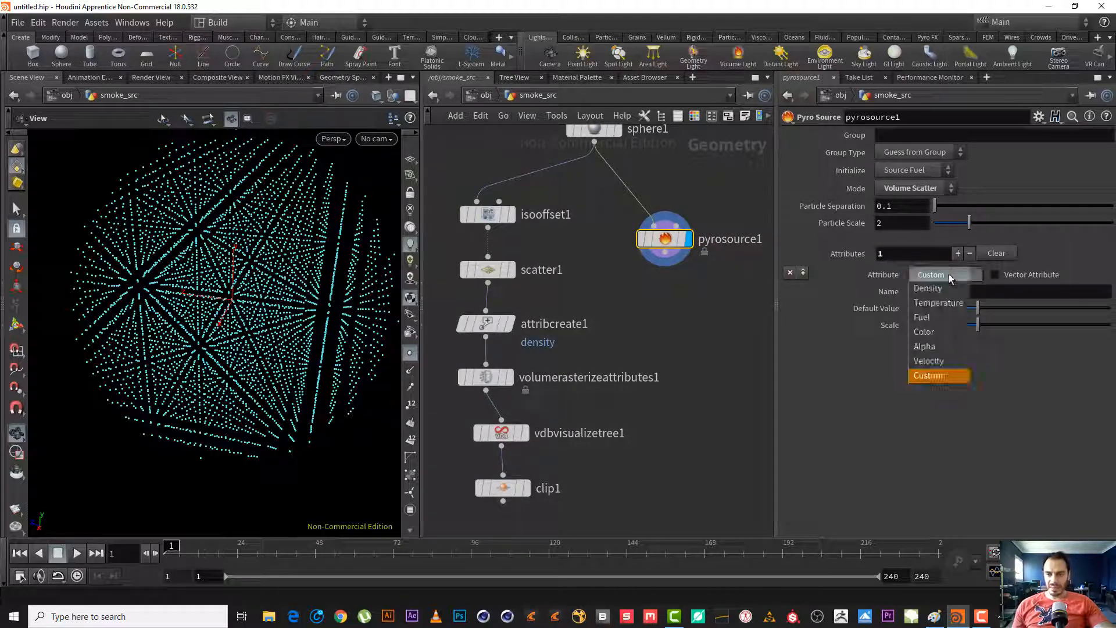
{"action": "left_click", "coordinate": [949, 295]}
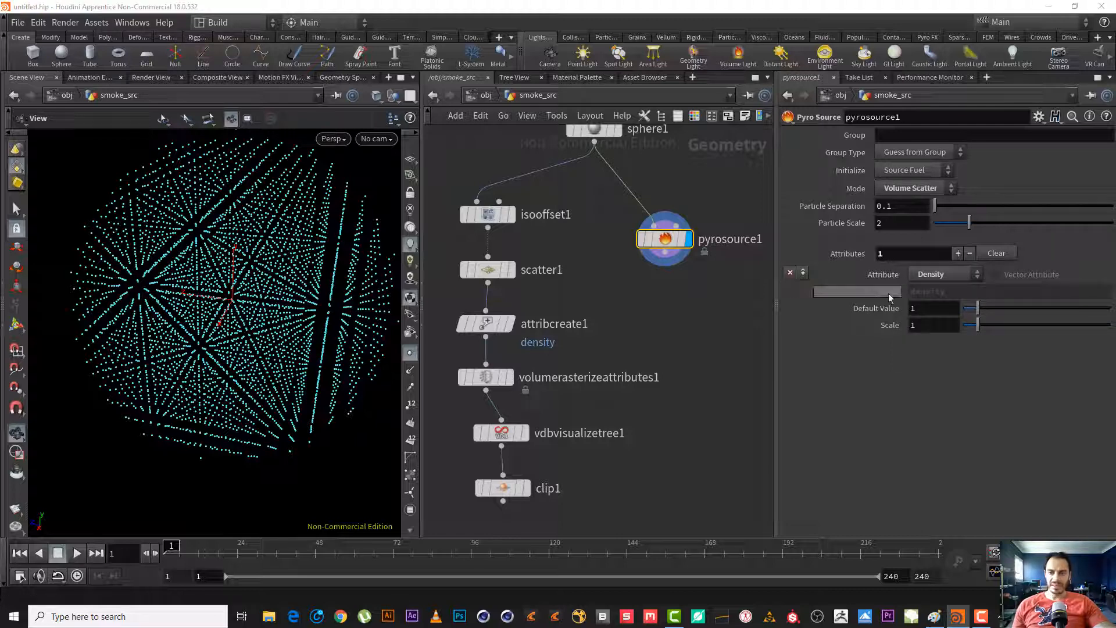
- Try initializing the Pyro Source as Source Color, and remove all of its attributes
{"action": "left_click", "coordinate": [926, 169]}
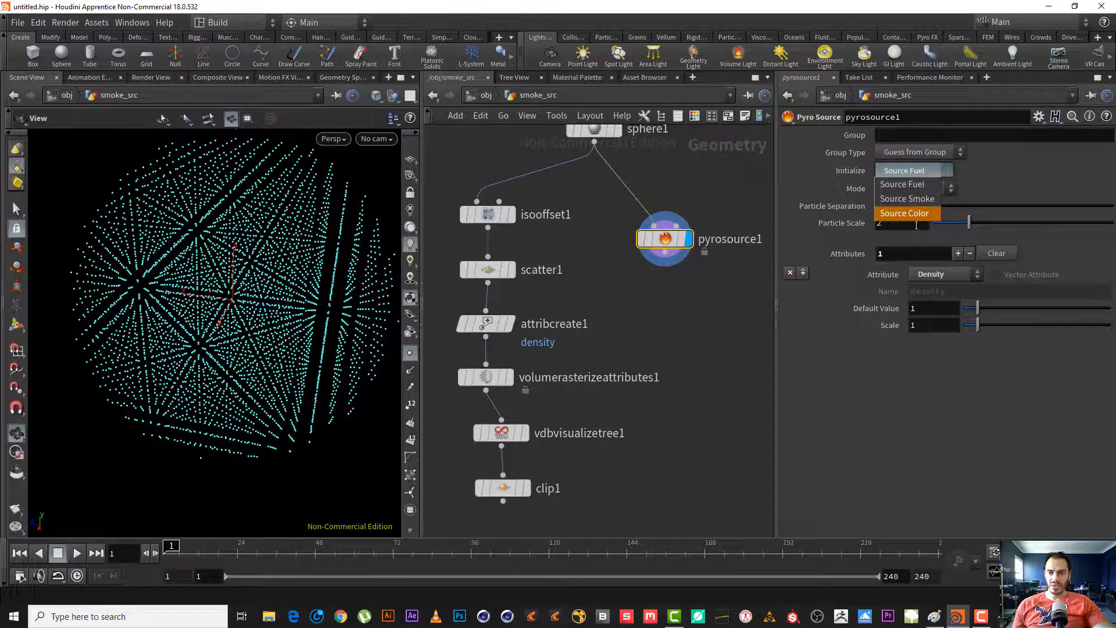
{"action": "left_click", "coordinate": [916, 225]}
{"action": "left_click", "coordinate": [915, 169]}
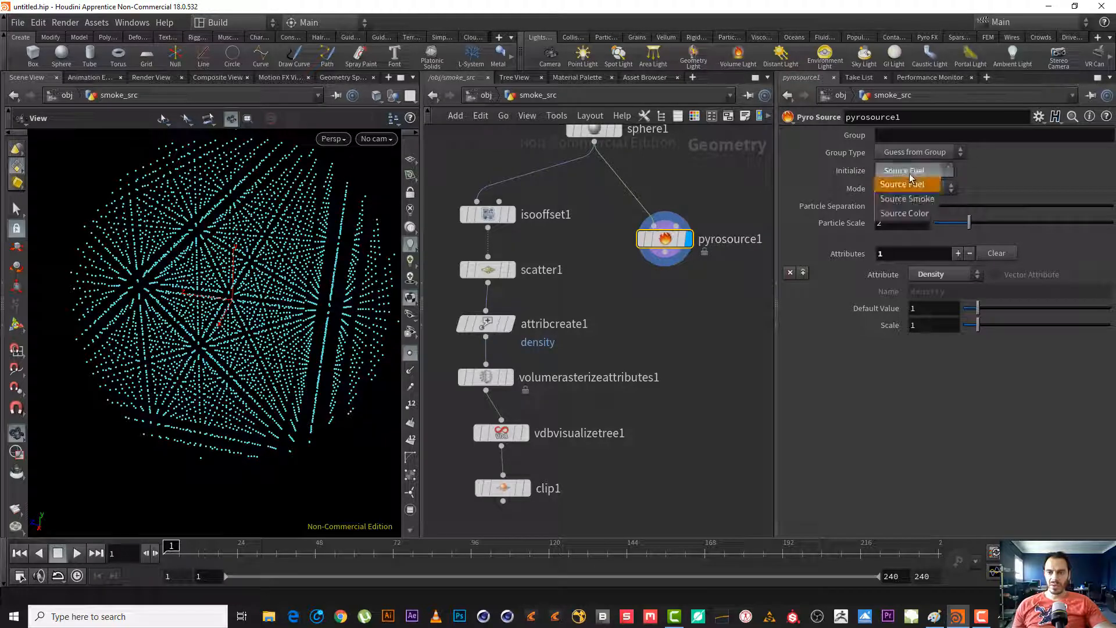
{"action": "left_click", "coordinate": [914, 212]}
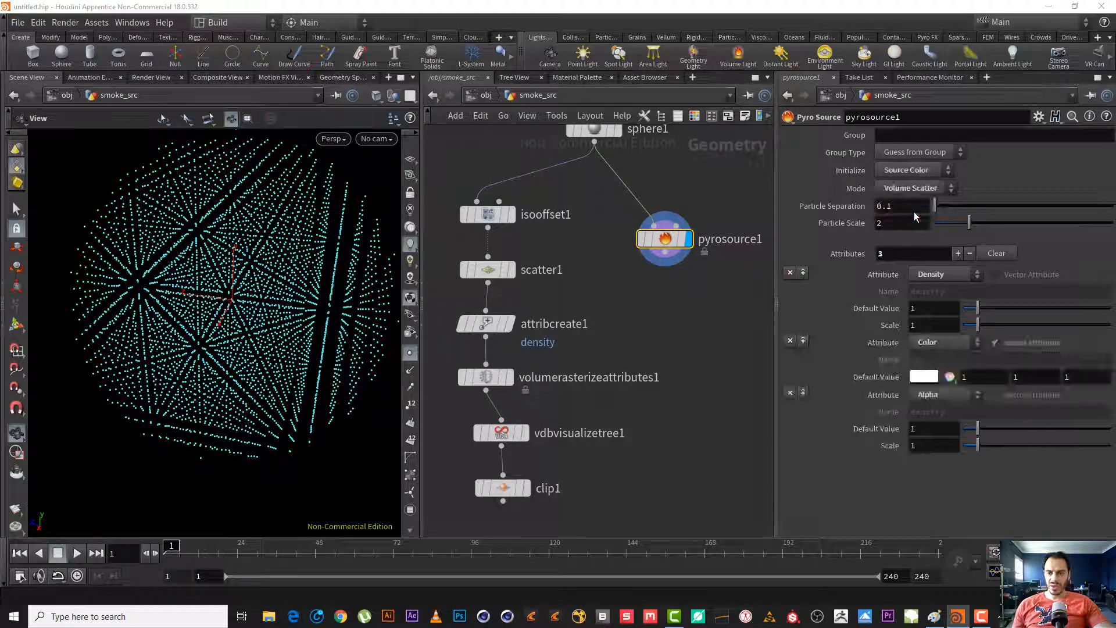
{"action": "left_click", "coordinate": [790, 274]}
{"action": "left_click", "coordinate": [789, 273]}
{"action": "left_click", "coordinate": [790, 274]}
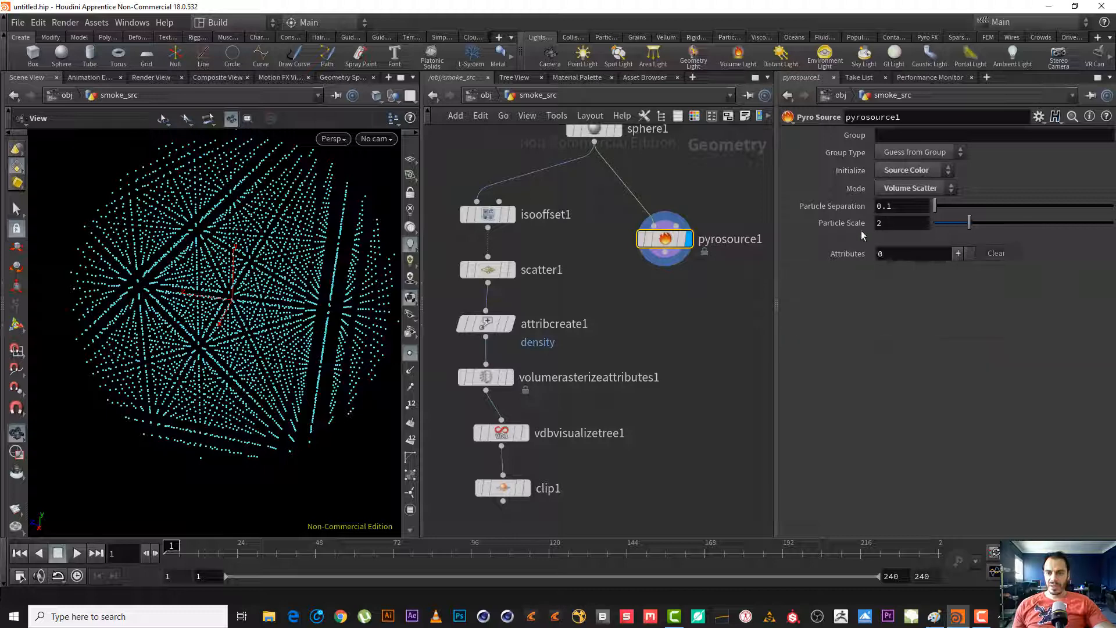
- Set the Pyro Source's initialization back to Source Fuel
{"action": "left_click", "coordinate": [914, 171]}
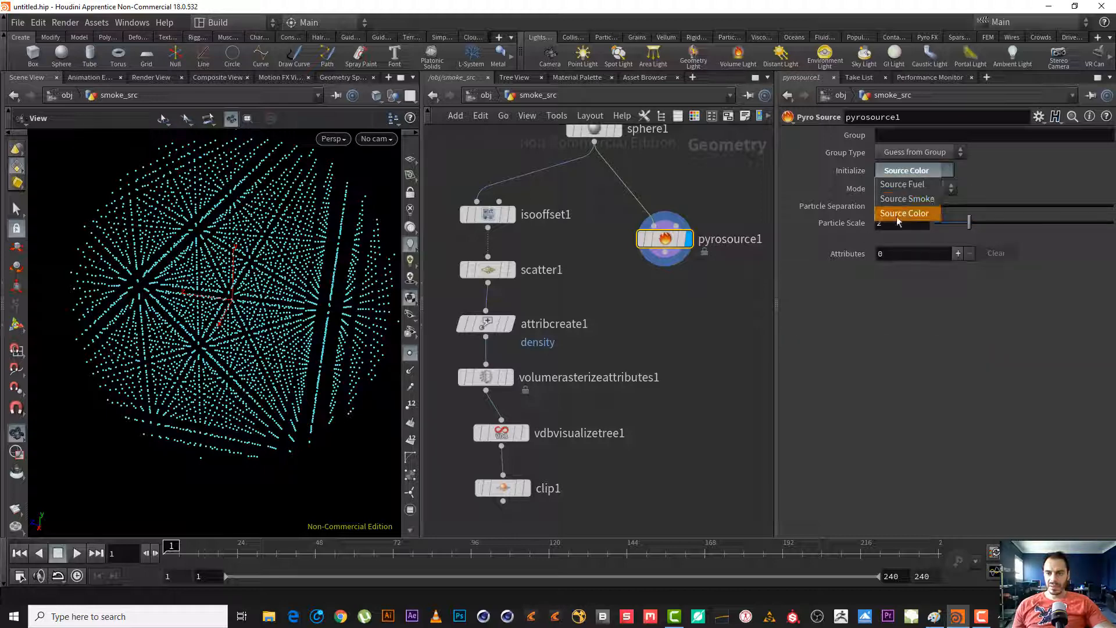
{"action": "left_click", "coordinate": [897, 216]}
{"action": "left_click", "coordinate": [922, 177]}
{"action": "left_click", "coordinate": [921, 190]}
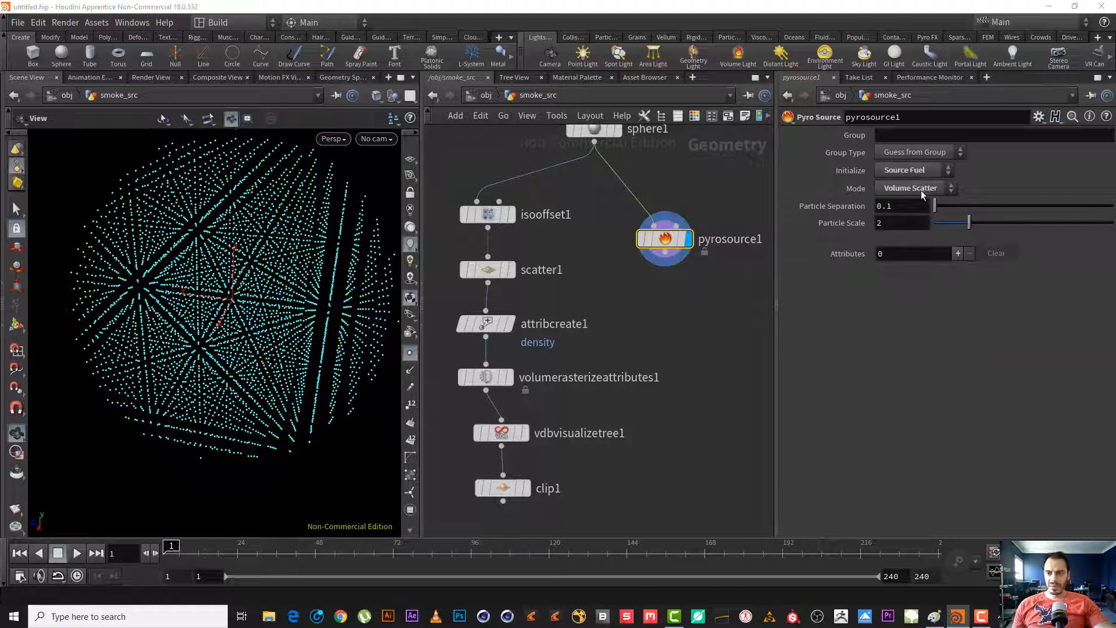
- Try initializing the Pyro Source as Source Color, and remove its Color and Alpha attributes
{"action": "left_click", "coordinate": [914, 171]}
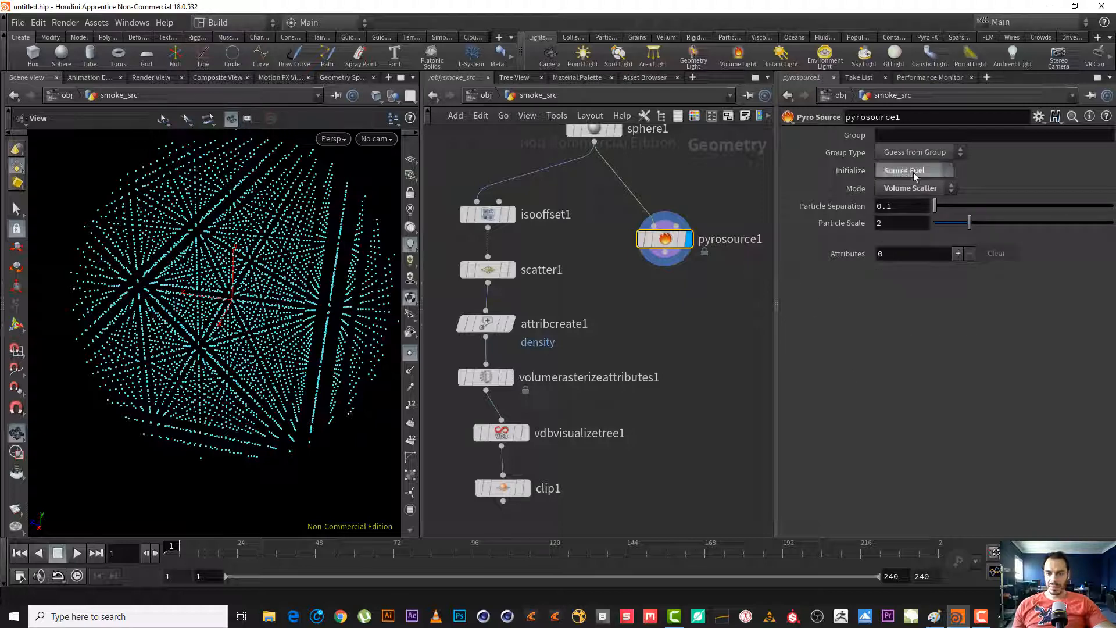
{"action": "left_click", "coordinate": [920, 212]}
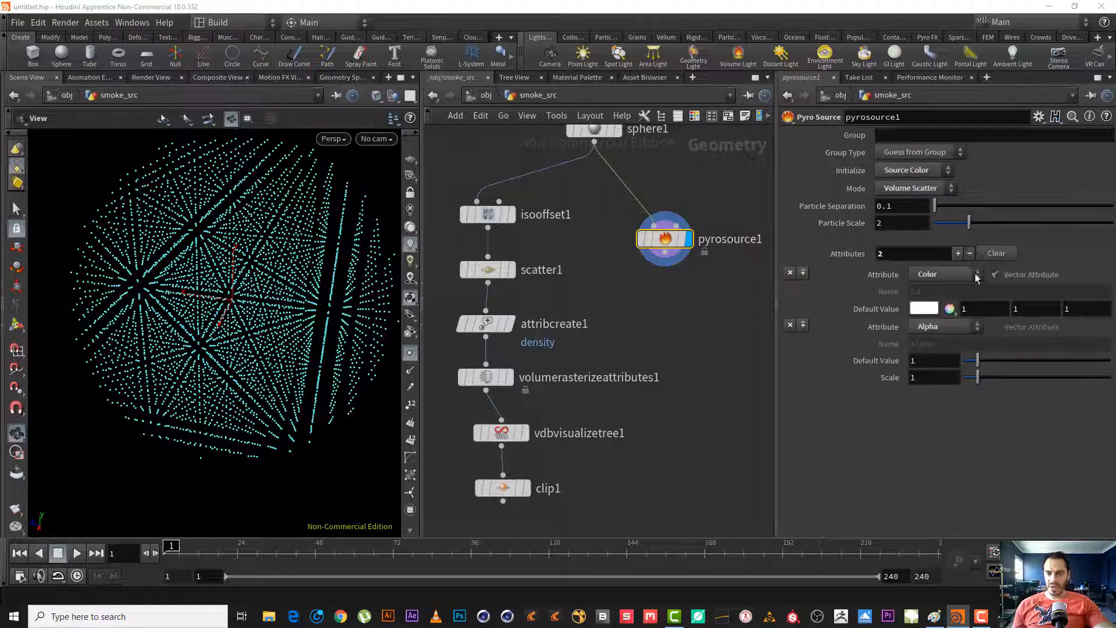
{"action": "left_click", "coordinate": [790, 324]}
{"action": "left_click", "coordinate": [791, 273]}
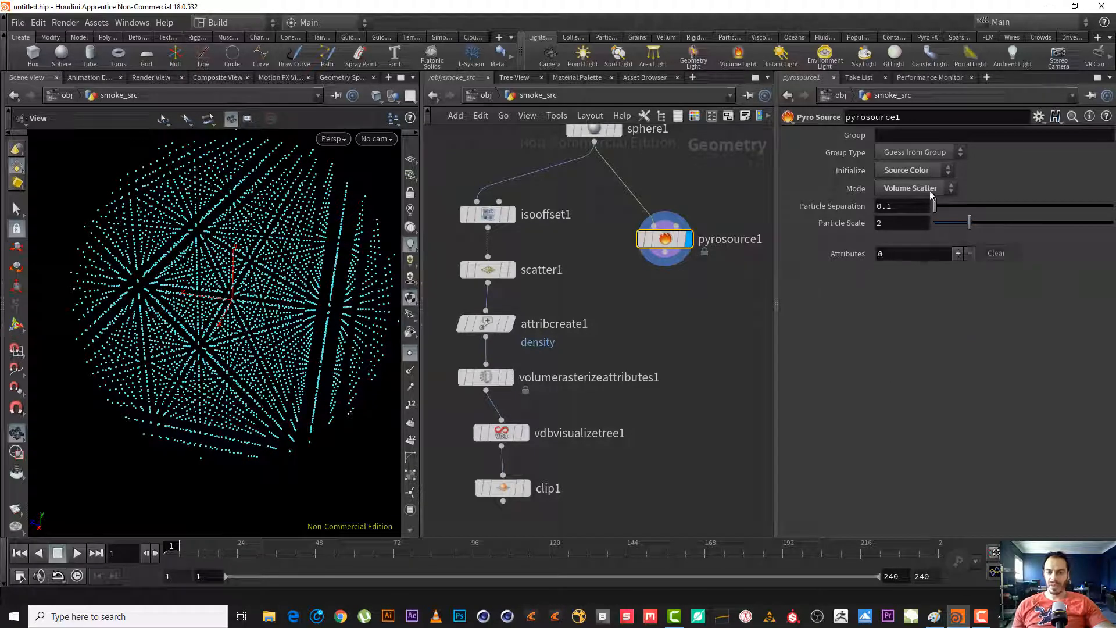
- Initialize the Pyro Source as Source Smoke and remove its Temperature attribute, keeping only Density
{"action": "left_click", "coordinate": [930, 175]}
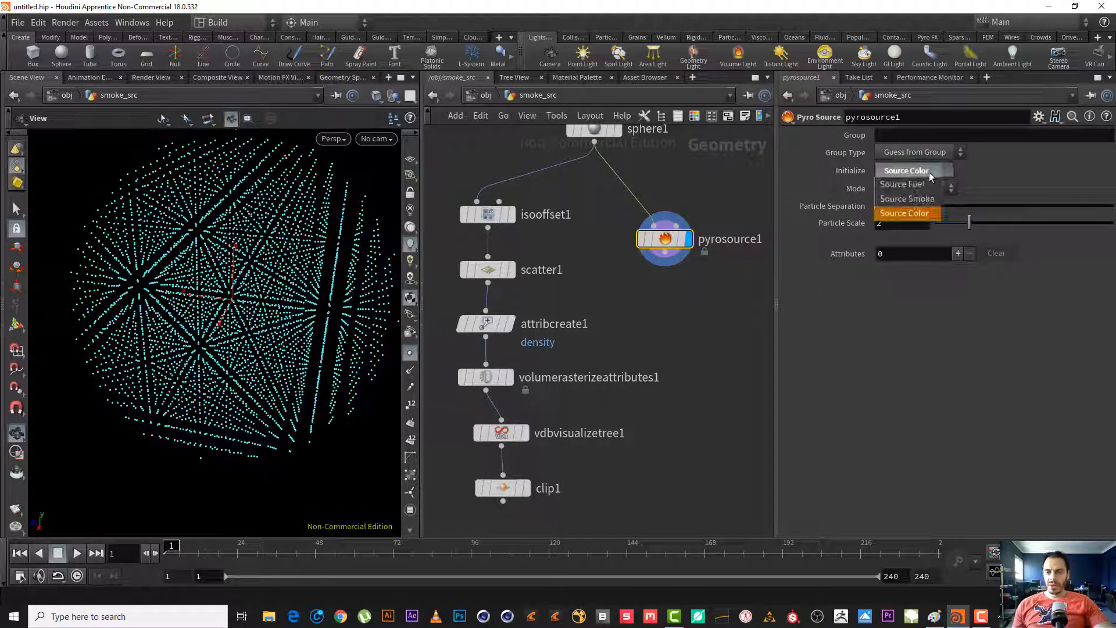
{"action": "left_click", "coordinate": [934, 200]}
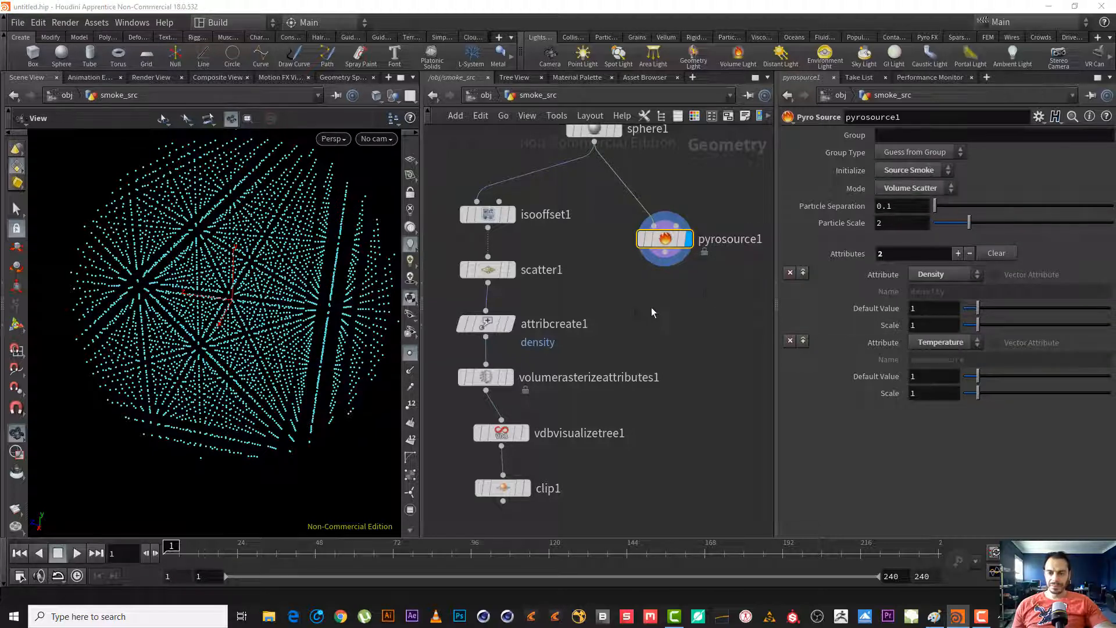
{"action": "middle_click_drag", "start_coordinate": [651, 313], "coordinate": [616, 313]}
{"action": "left_click", "coordinate": [790, 343]}
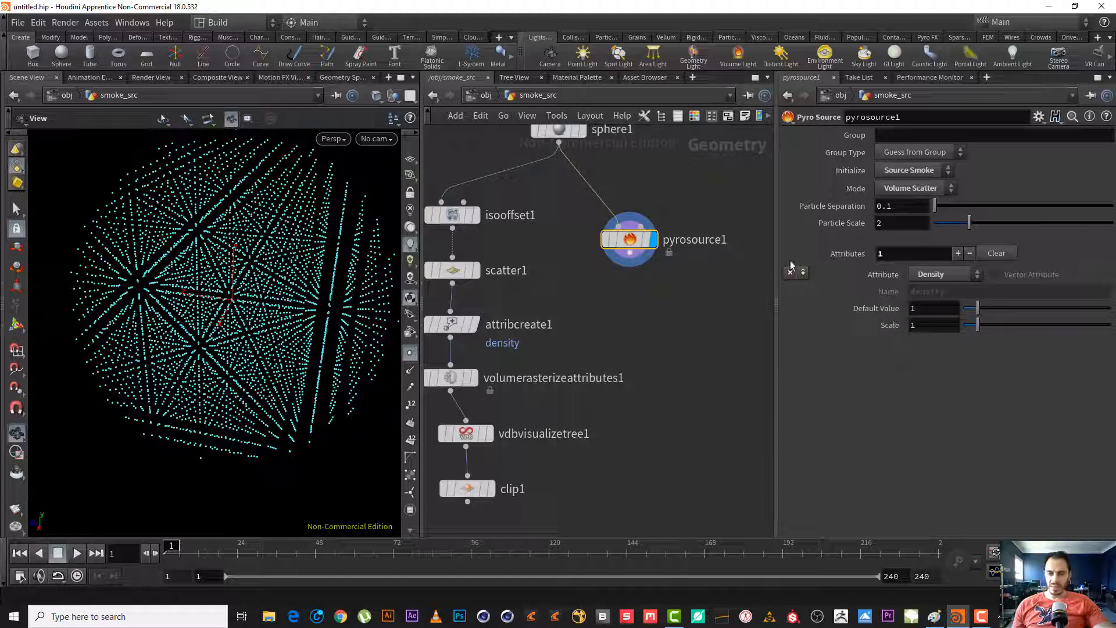
- Open the geometry spreadsheet for pyrosource1 and examine its point attributes, filtered by density
{"action": "mouse_move", "coordinate": [632, 248]}
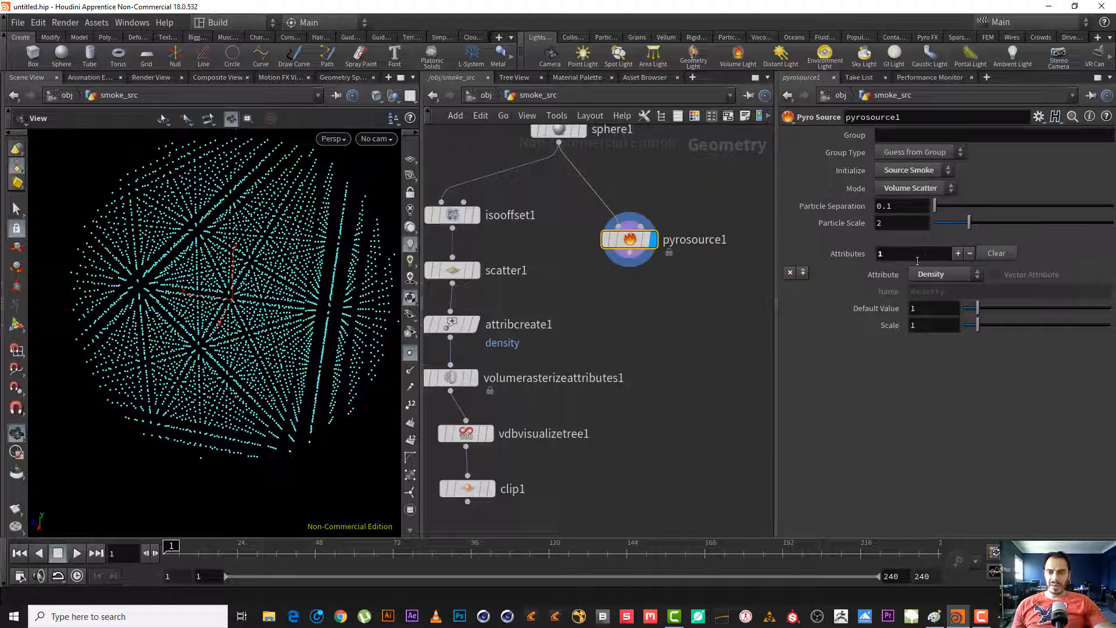
{"action": "right_click", "coordinate": [631, 240]}
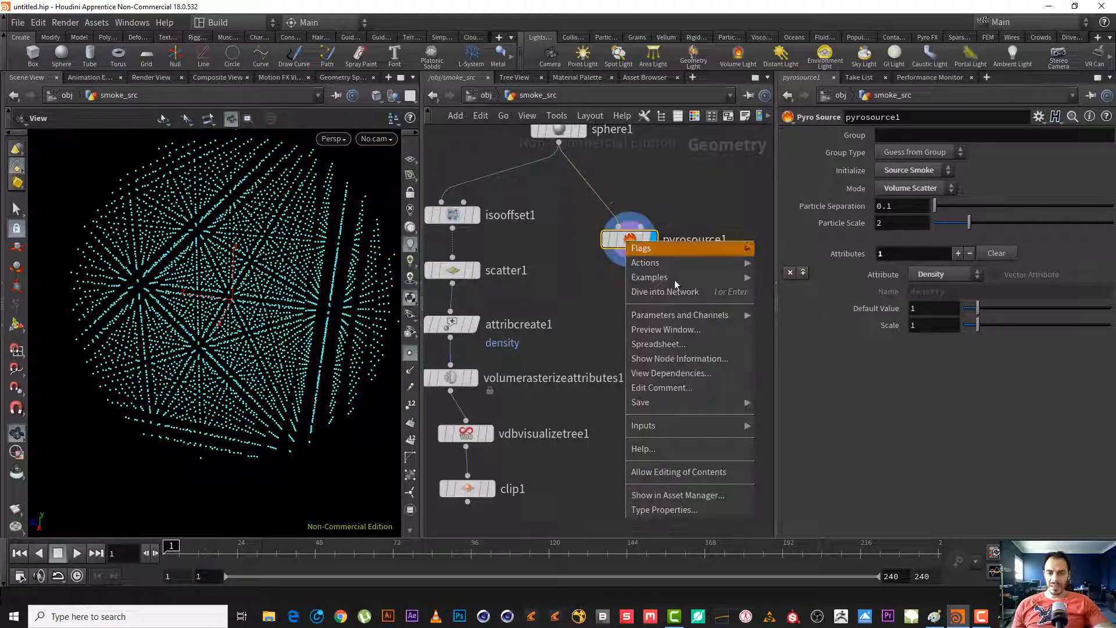
{"action": "left_click", "coordinate": [702, 343]}
{"action": "left_click_drag", "start_coordinate": [775, 297], "coordinate": [354, 189]}
{"action": "left_click_drag", "start_coordinate": [294, 206], "coordinate": [263, 243]}
{"action": "left_click", "coordinate": [573, 244]}
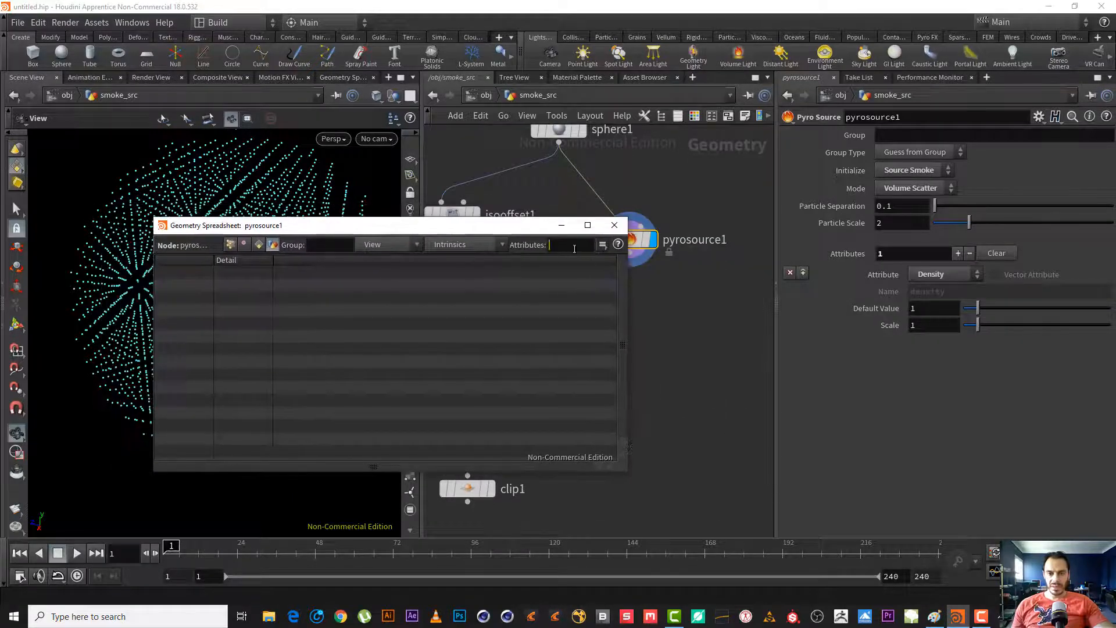
{"action": "type", "text": "density"}
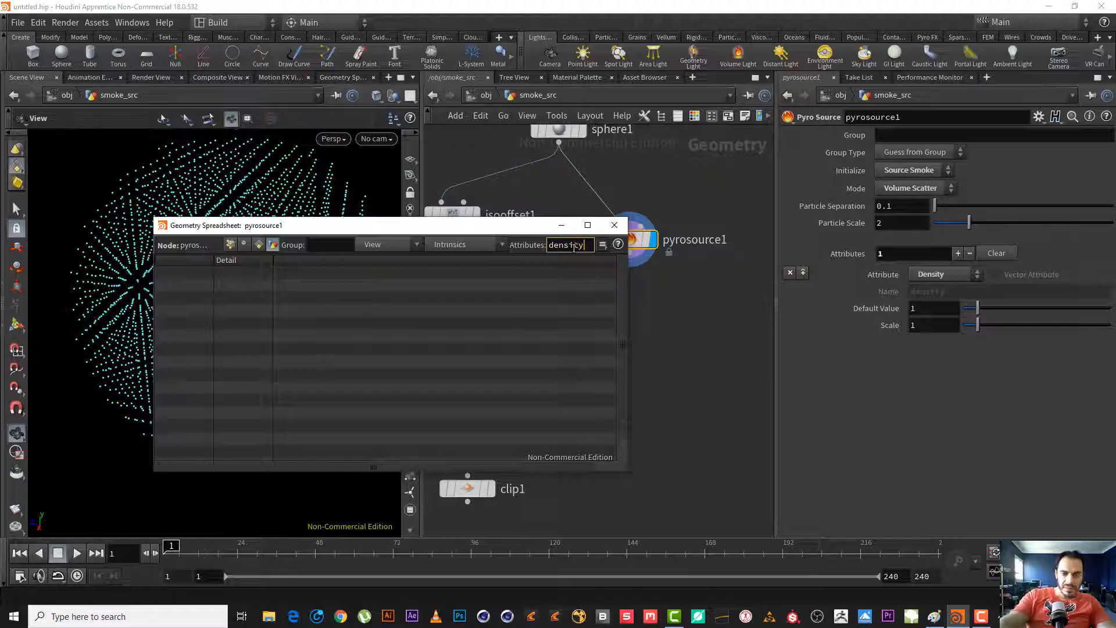
{"action": "left_click", "coordinate": [230, 244]}
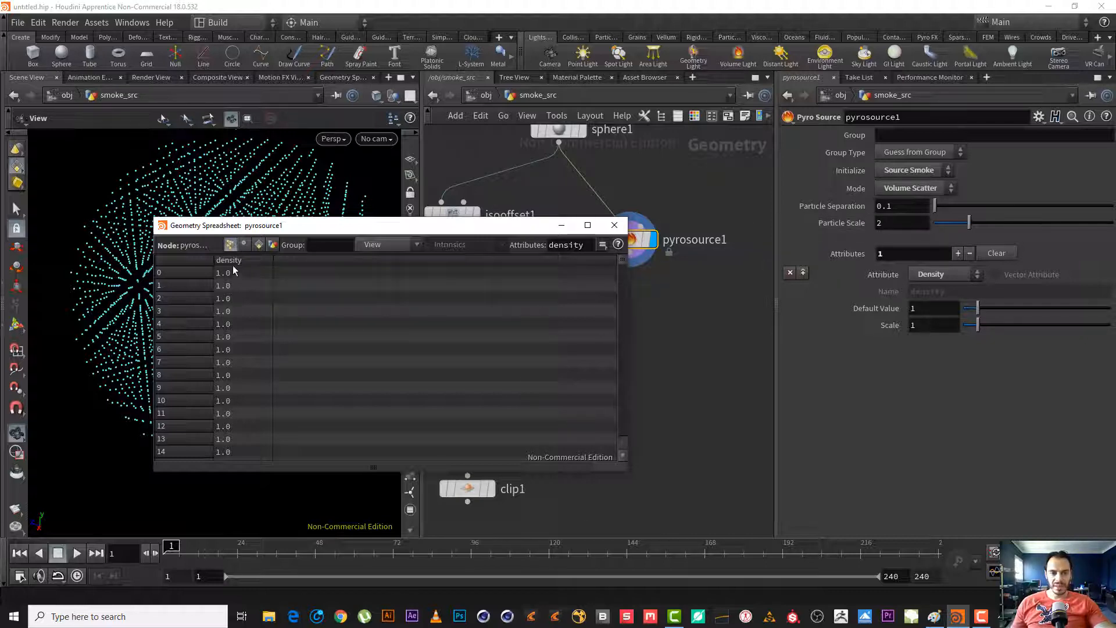
- Clear the spreadsheet's attribute filter to review all of pyrosource1's point attributes, and filter by density again
{"action": "left_click", "coordinate": [579, 245]}
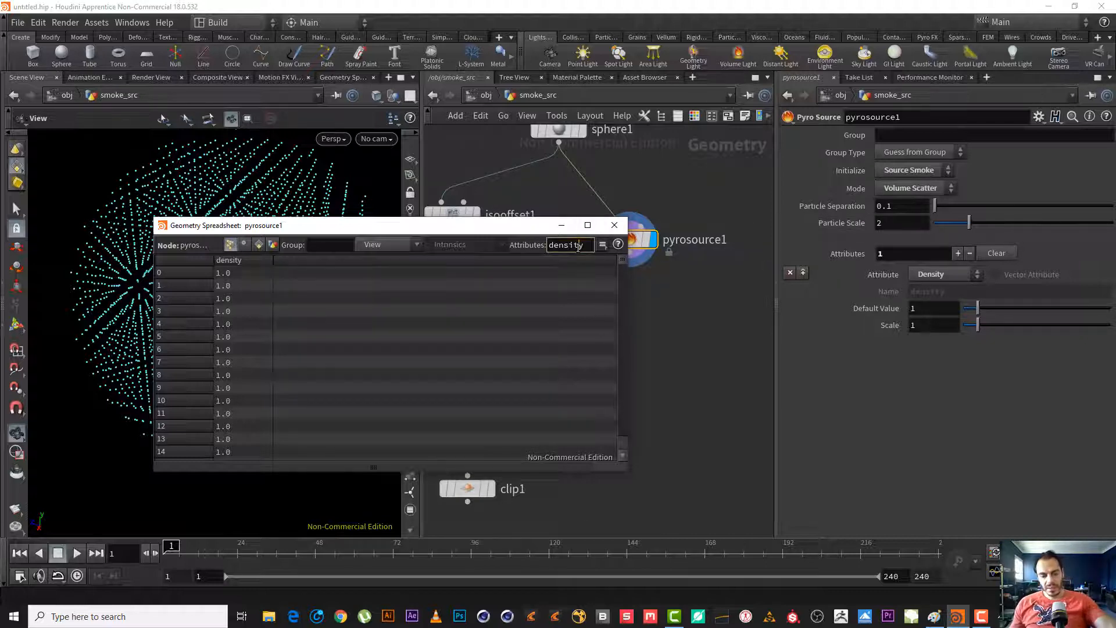
{"action": "double_click", "coordinate": [578, 246]}
{"action": "key", "text": "BackSpace"}
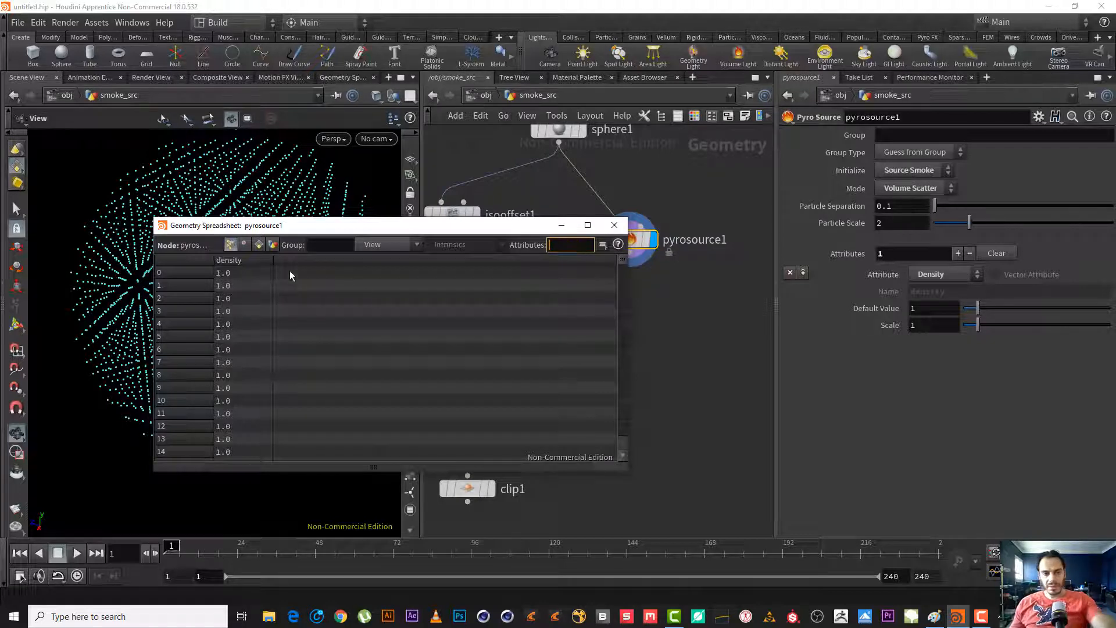
{"action": "left_click", "coordinate": [364, 244]}
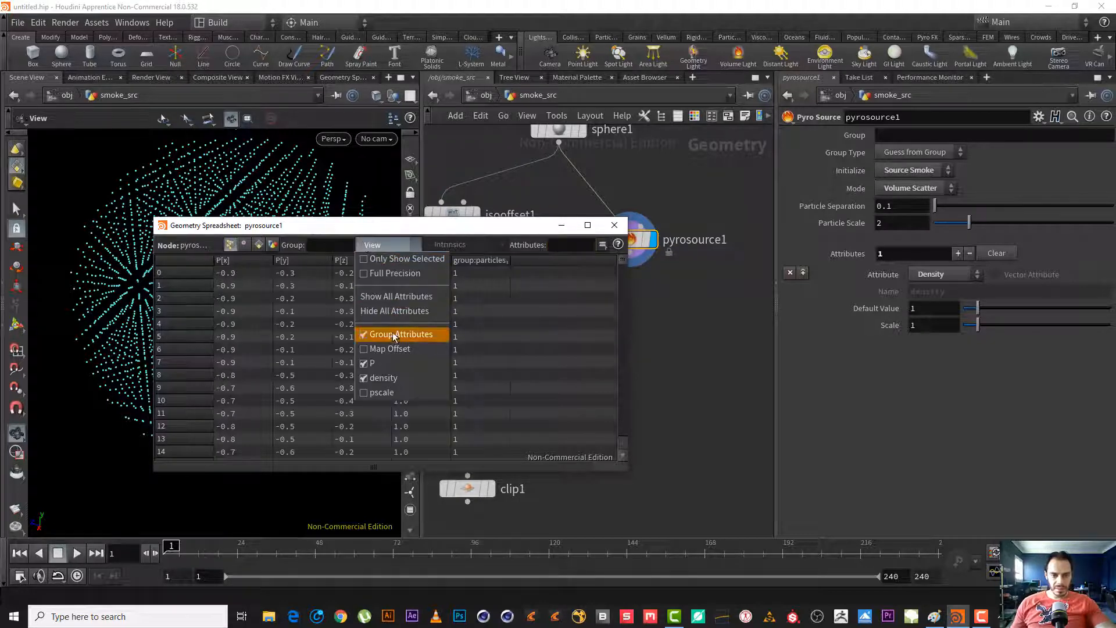
{"action": "left_click", "coordinate": [560, 302]}
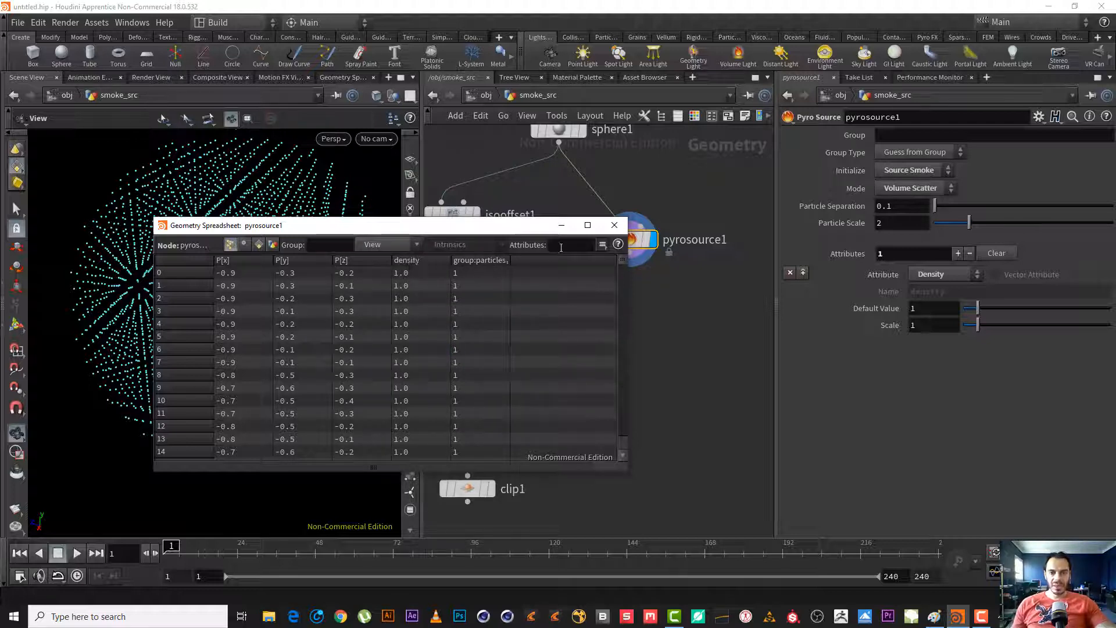
{"action": "left_click", "coordinate": [373, 244]}
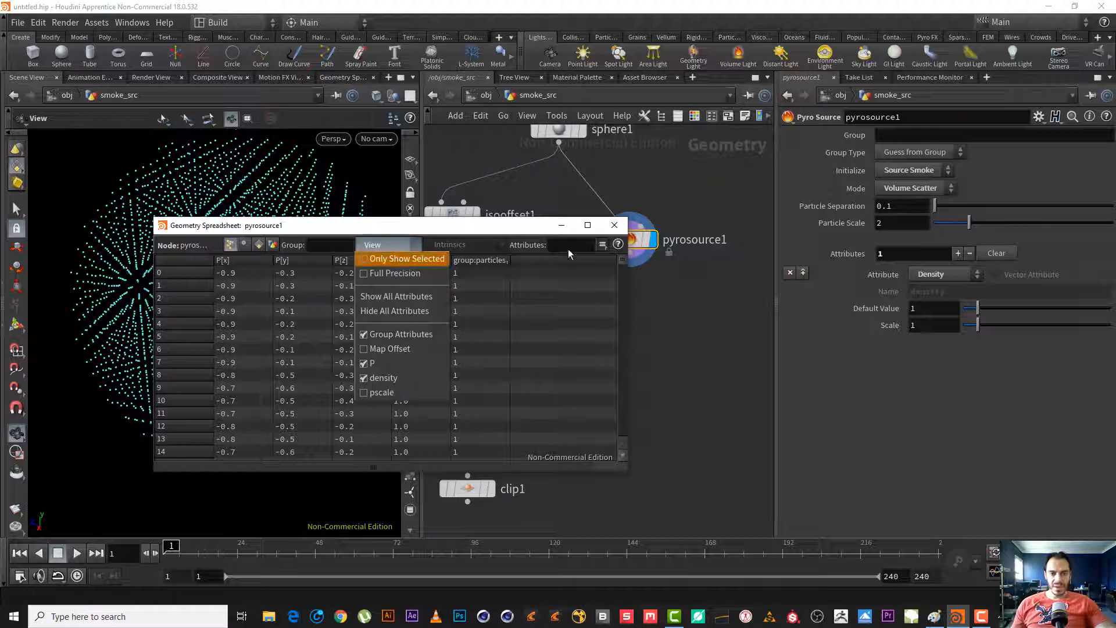
{"action": "left_click", "coordinate": [568, 246]}
{"action": "type", "text": "density"}
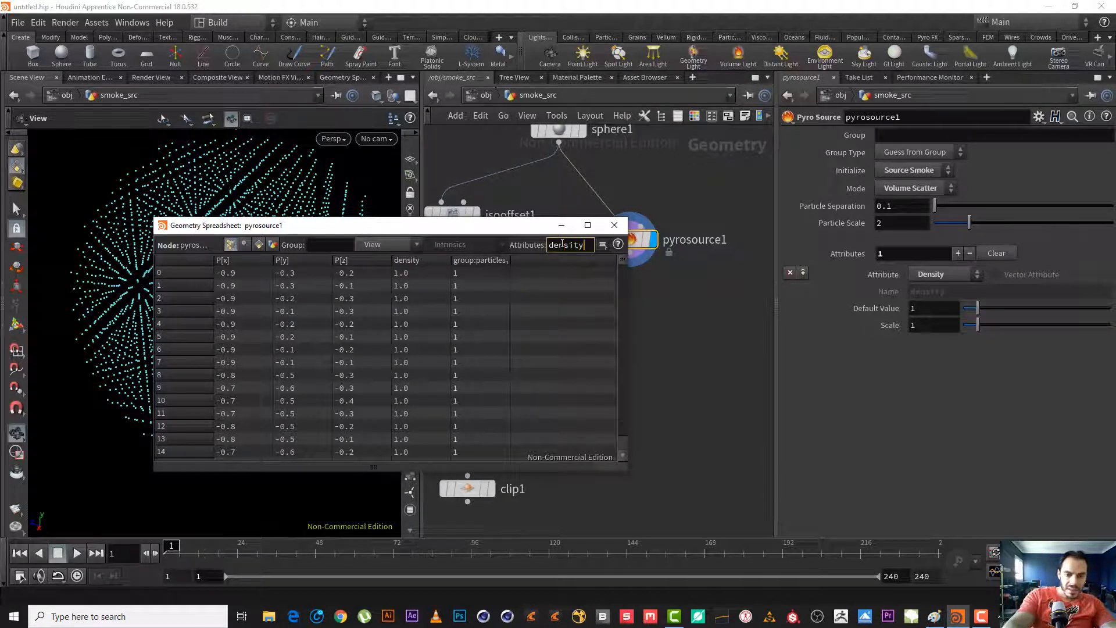
{"action": "key", "text": "Return"}
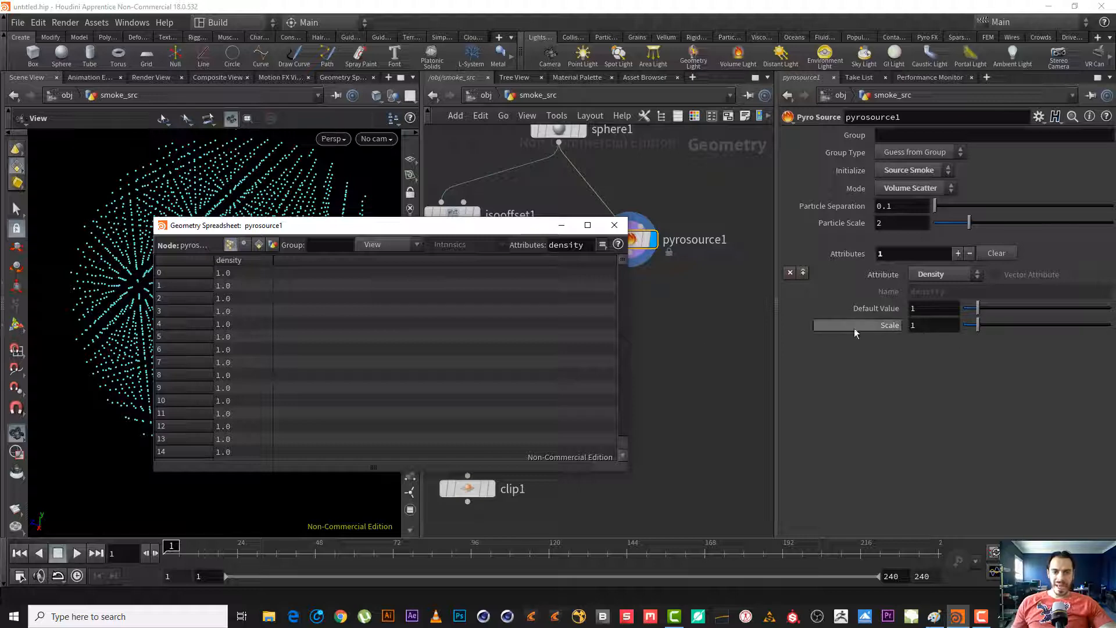
- Set the Density attribute's scale to 0.5 and check the point values in the geometry spreadsheet
{"action": "left_click", "coordinate": [912, 326]}
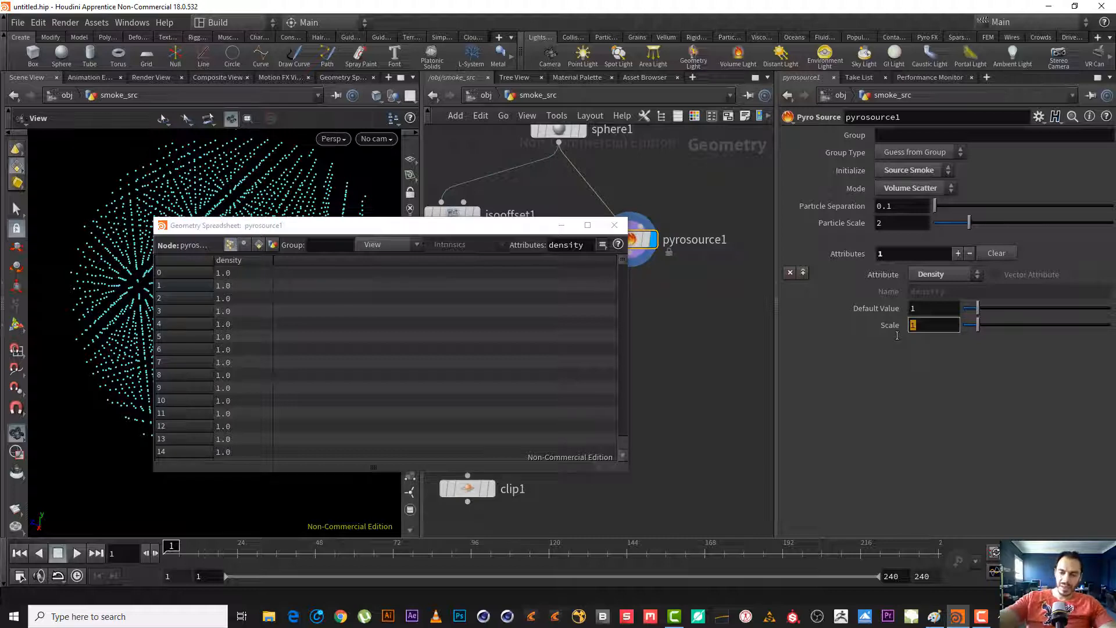
{"action": "type", "text": ".5"}
{"action": "key", "text": "Return"}
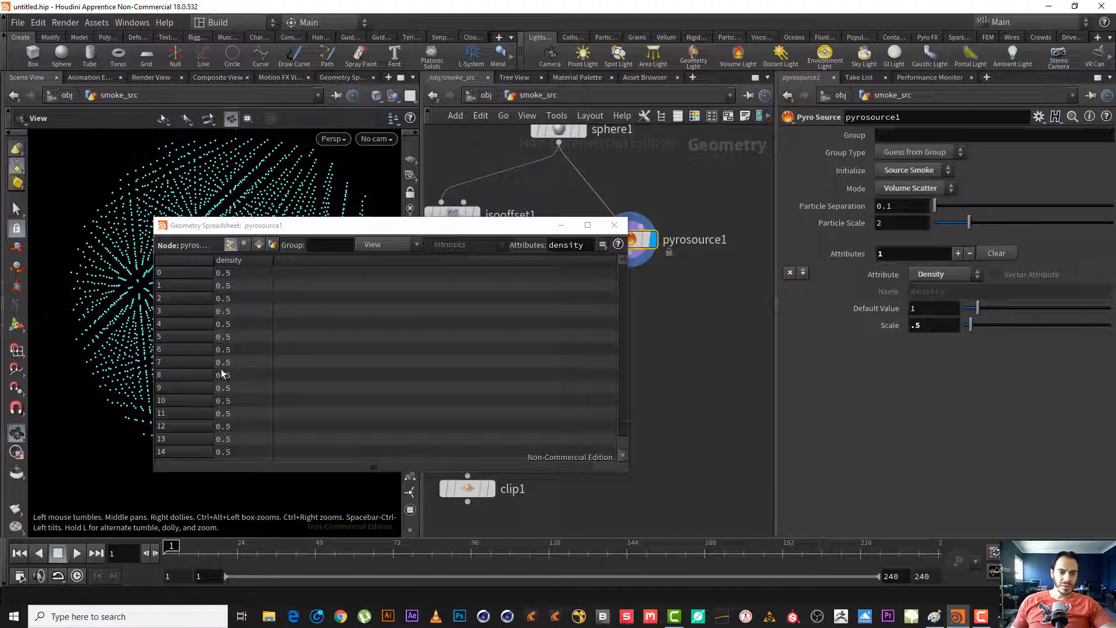
{"action": "left_click_drag", "start_coordinate": [372, 225], "coordinate": [397, 226]}
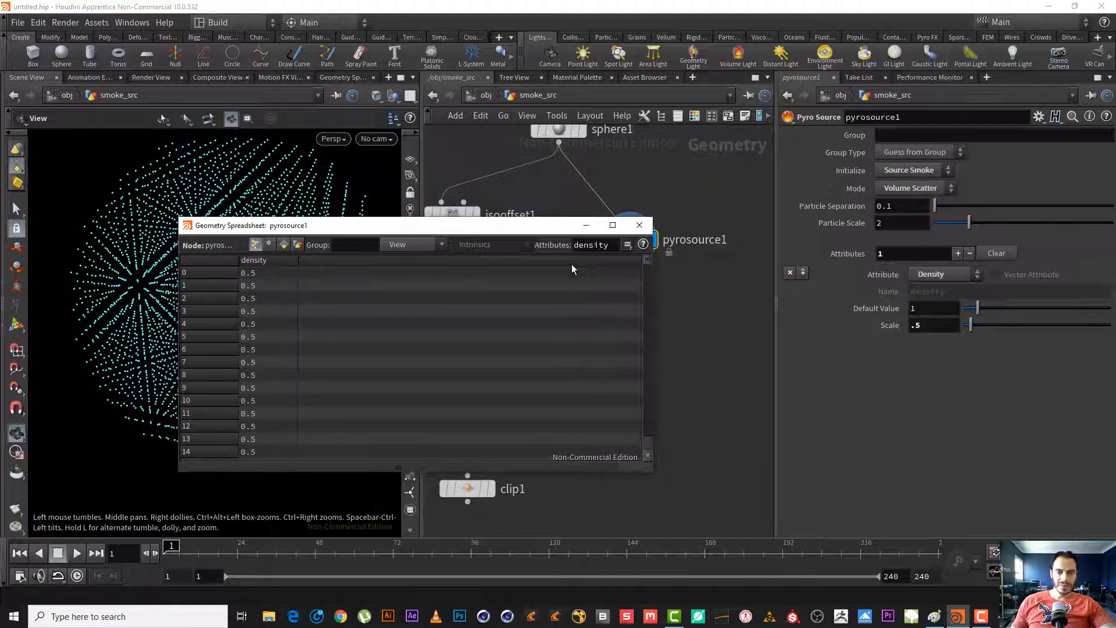
{"action": "left_click_drag", "start_coordinate": [647, 262], "coordinate": [639, 239]}
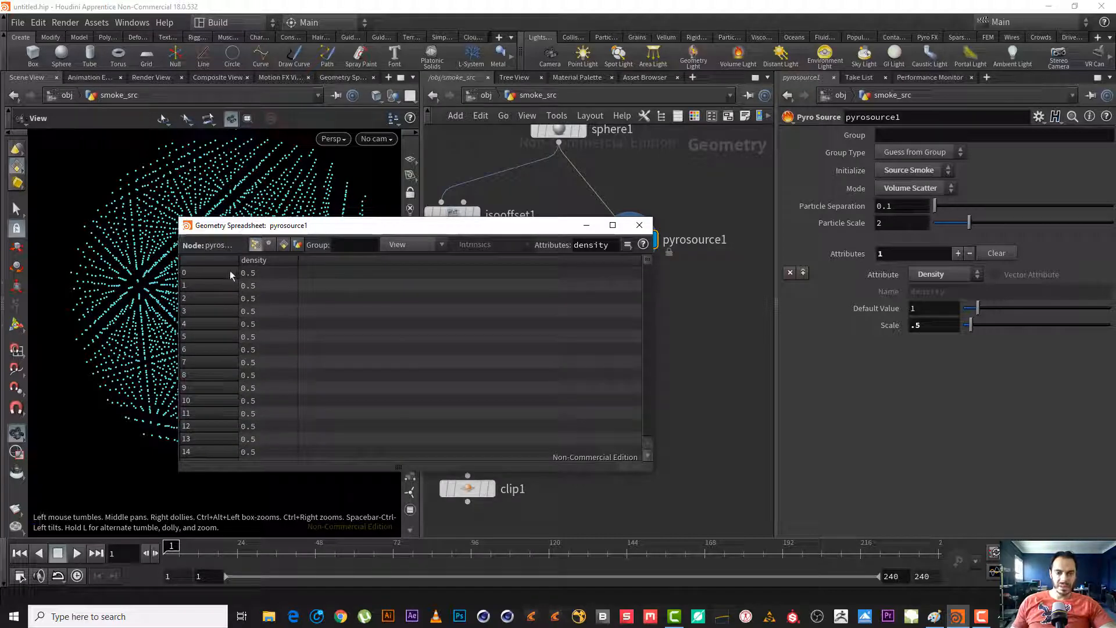
- Set the Density attribute's scale to 0.1 and check the first point's value in the spreadsheet
{"action": "double_click", "coordinate": [933, 325]}
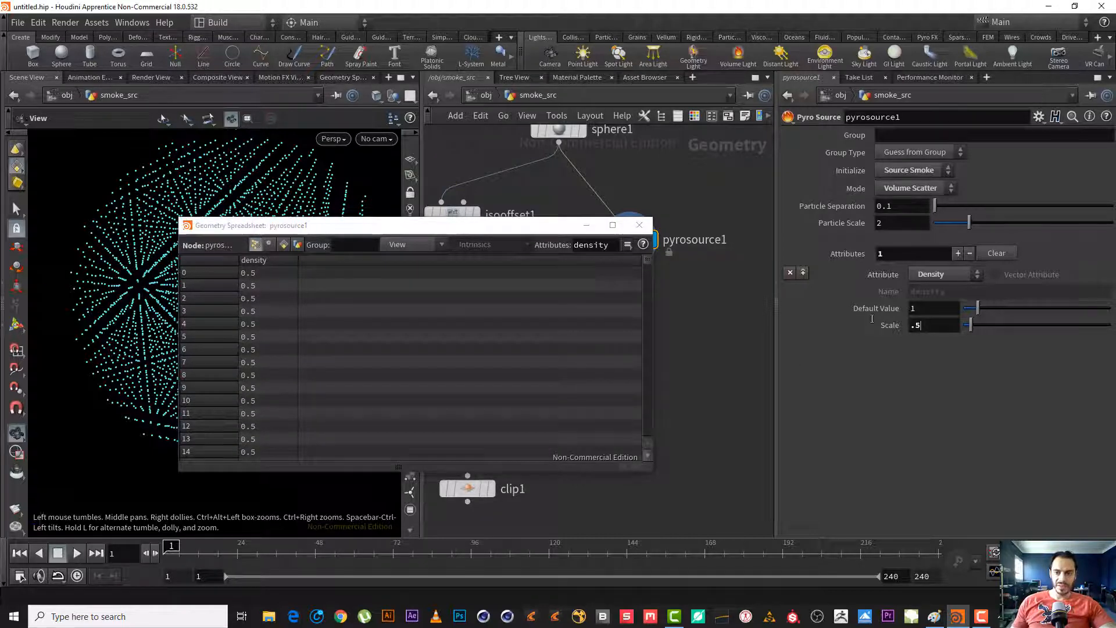
{"action": "type", "text": "."}
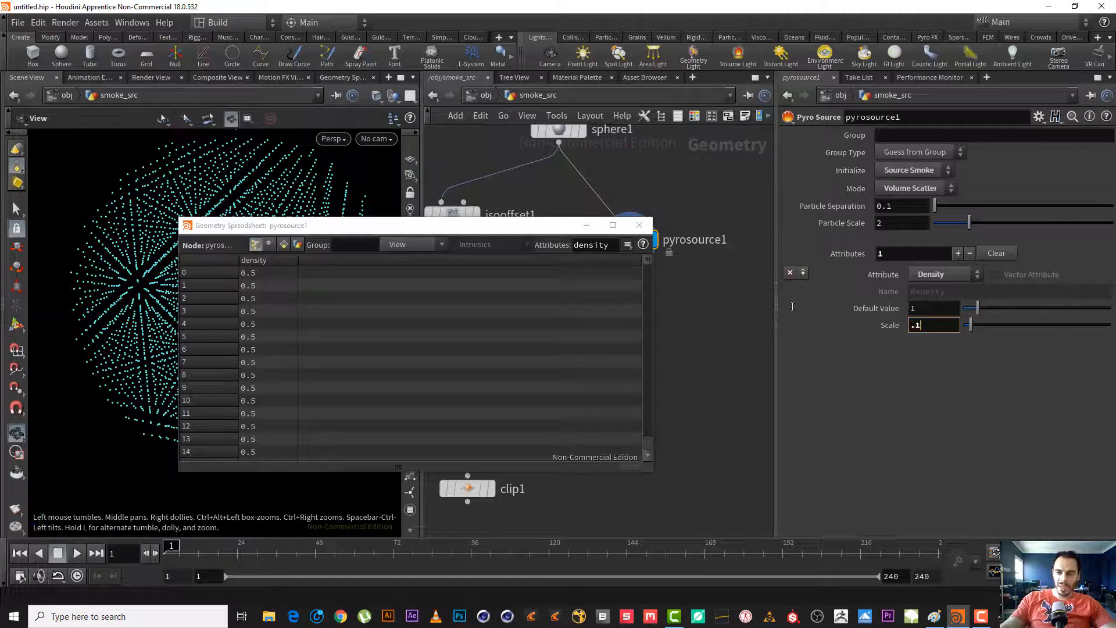
{"action": "type", "text": "1"}
{"action": "key", "text": "Return"}
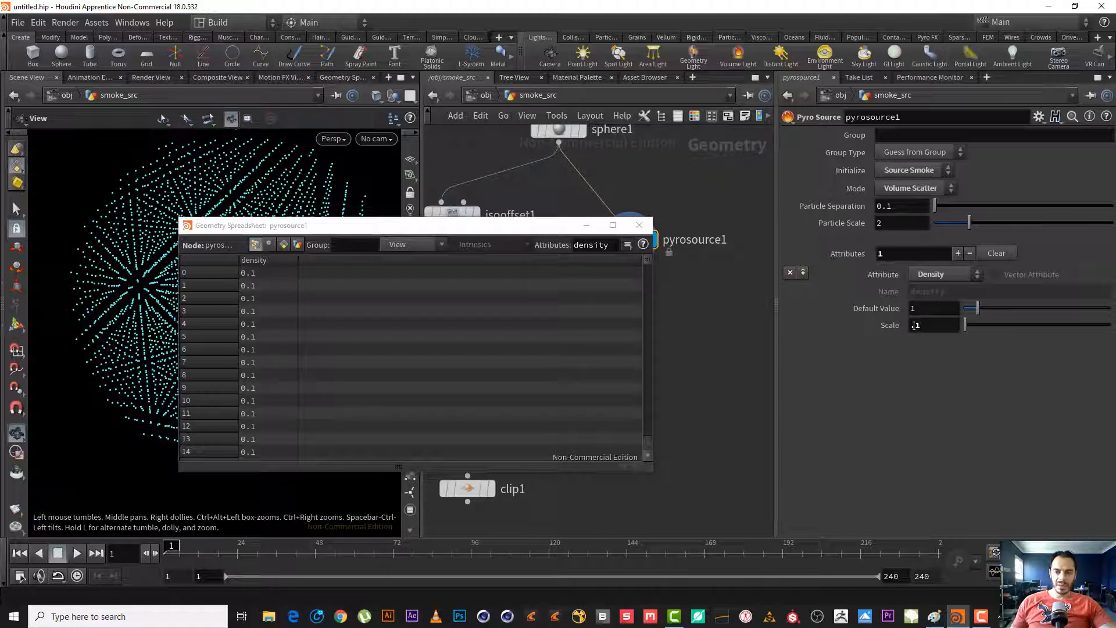
{"action": "left_click", "coordinate": [250, 273]}
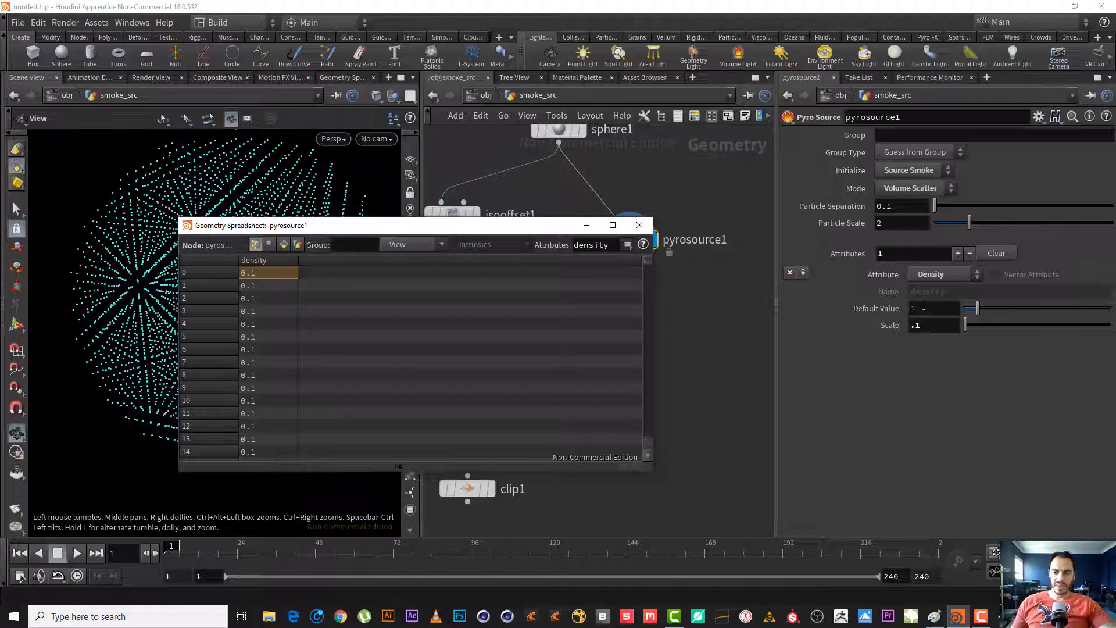
- Set the Density attribute's default value to 0.1 and its scale to 1
{"action": "type", "text": ".1"}
{"action": "key", "text": "Tab"}
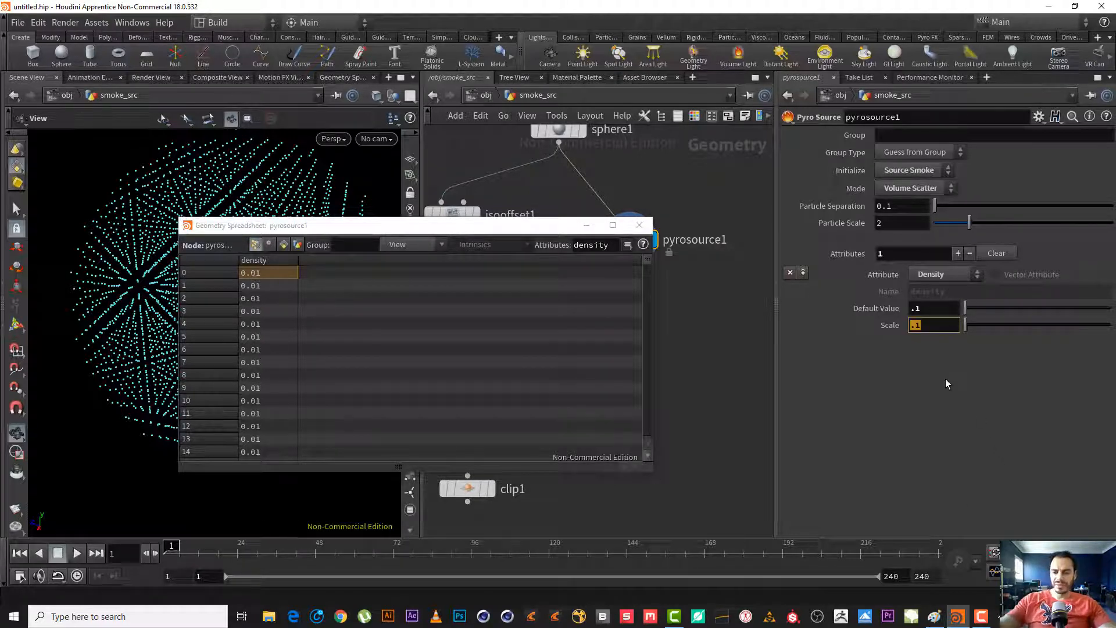
{"action": "type", "text": "1"}
{"action": "key", "text": "Return"}
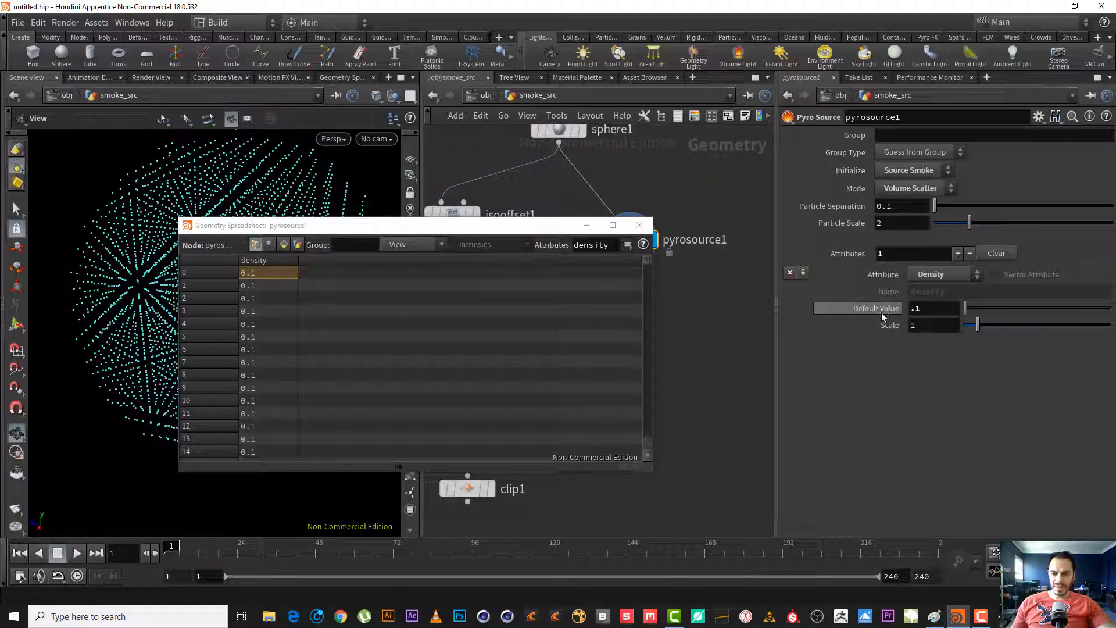
- Set the Density attribute's default value back to 1 and close the geometry spreadsheet
{"action": "left_click", "coordinate": [916, 309]}
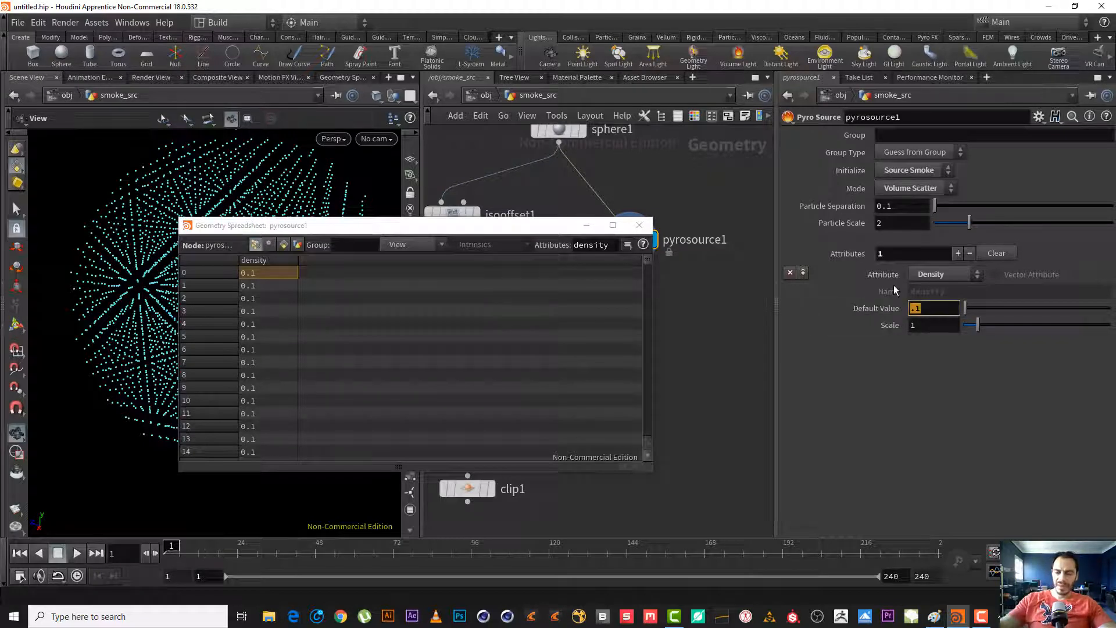
{"action": "type", "text": "1"}
{"action": "key", "text": "Return"}
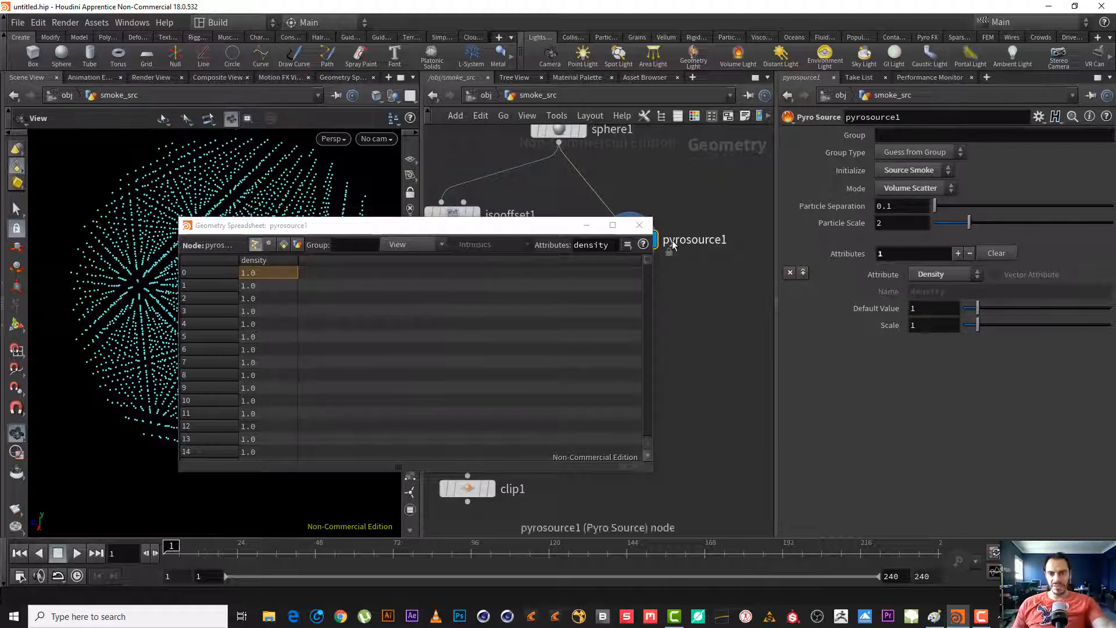
{"action": "left_click", "coordinate": [645, 226]}
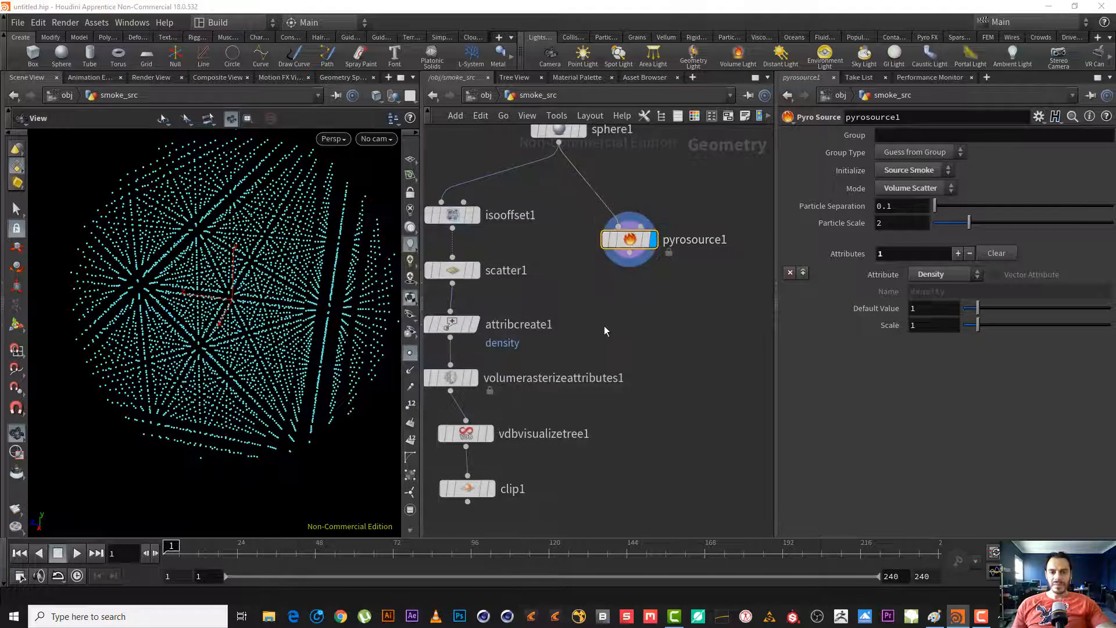
- View the node information of pyrosource1 to examine its point attributes, and close it
{"action": "middle_click_drag", "start_coordinate": [635, 332], "coordinate": [642, 299]}
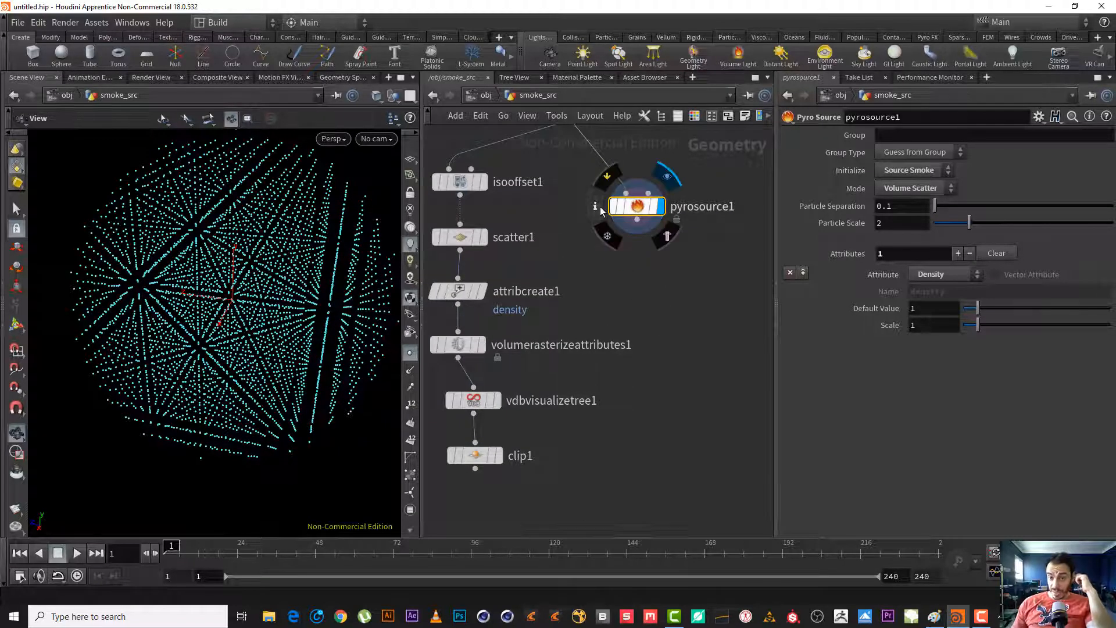
{"action": "left_click", "coordinate": [596, 206]}
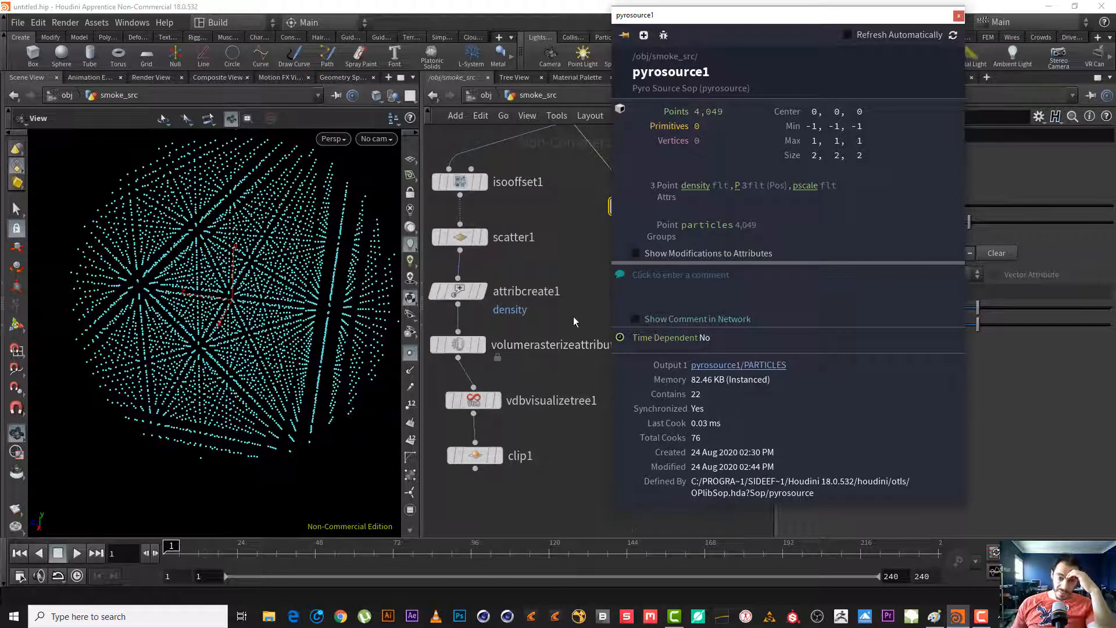
{"action": "left_click", "coordinate": [958, 17]}
- Add a Volume Rasterize Attributes node wired to the output of pyrosource1
{"action": "left_click", "coordinate": [463, 344]}
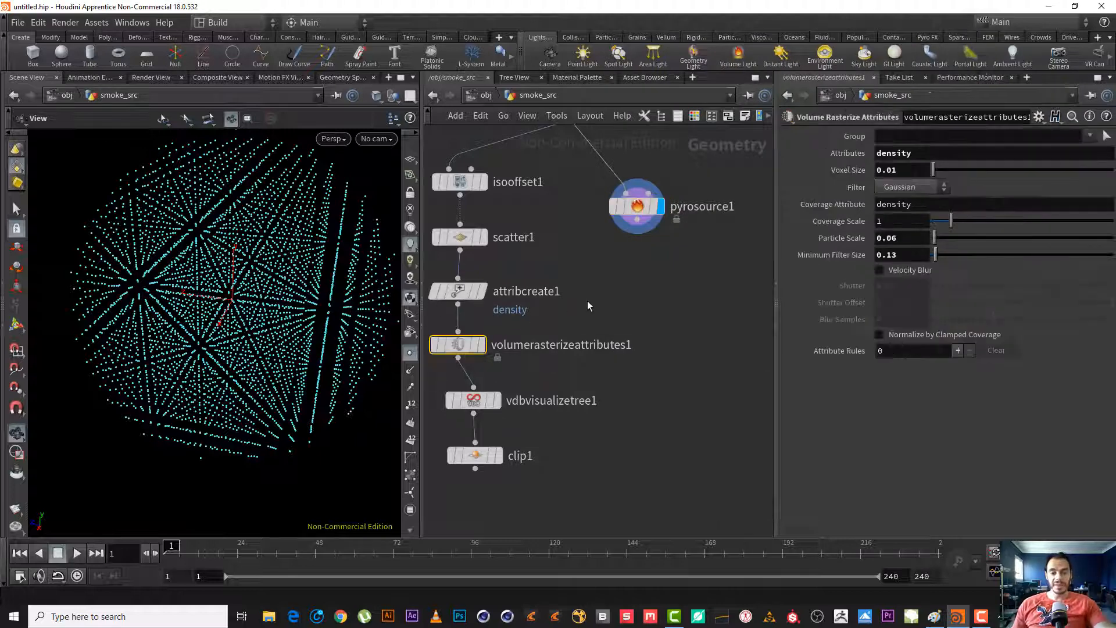
{"action": "middle_click_drag", "start_coordinate": [524, 348], "coordinate": [537, 349]}
{"action": "middle_click_drag", "start_coordinate": [661, 311], "coordinate": [644, 310]}
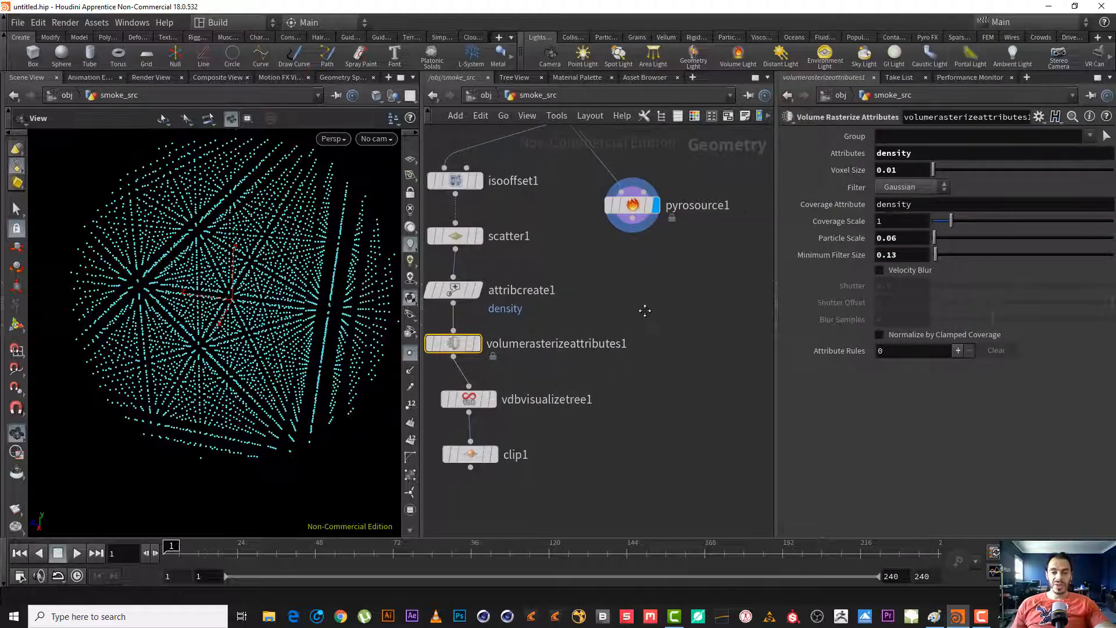
{"action": "left_click", "coordinate": [632, 224]}
{"action": "key", "text": "Tab"}
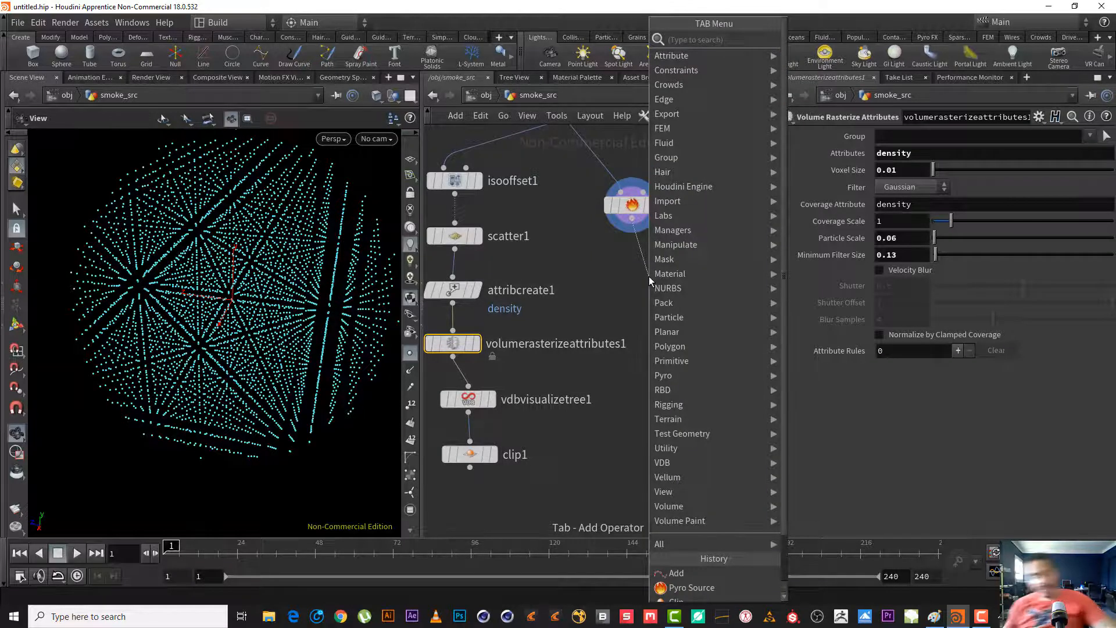
{"action": "type", "text": "volu"}
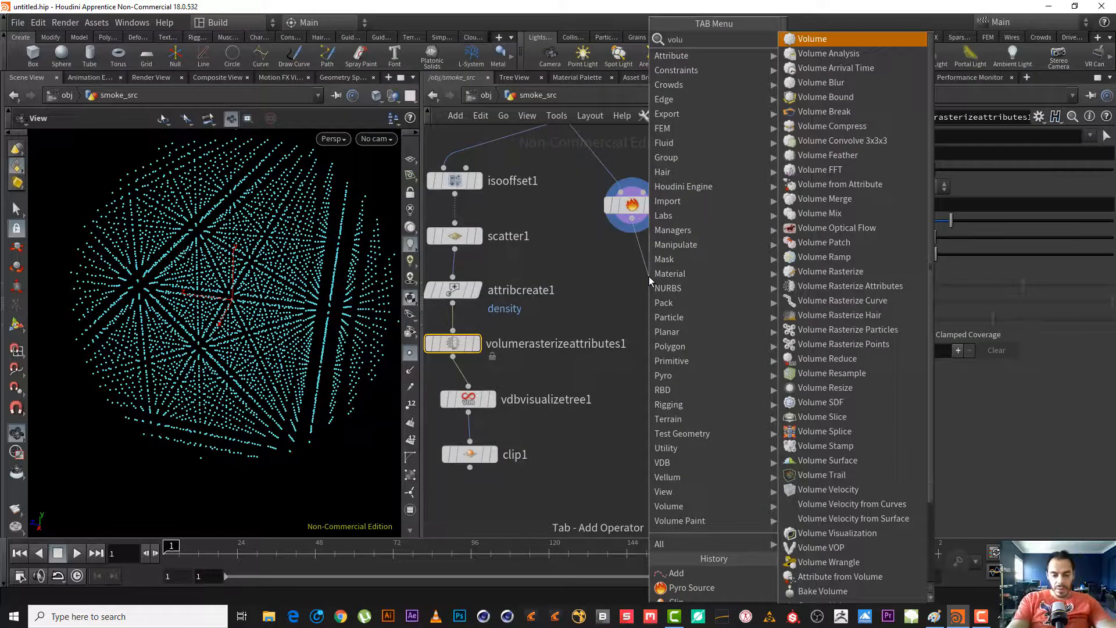
{"action": "type", "text": " r a"}
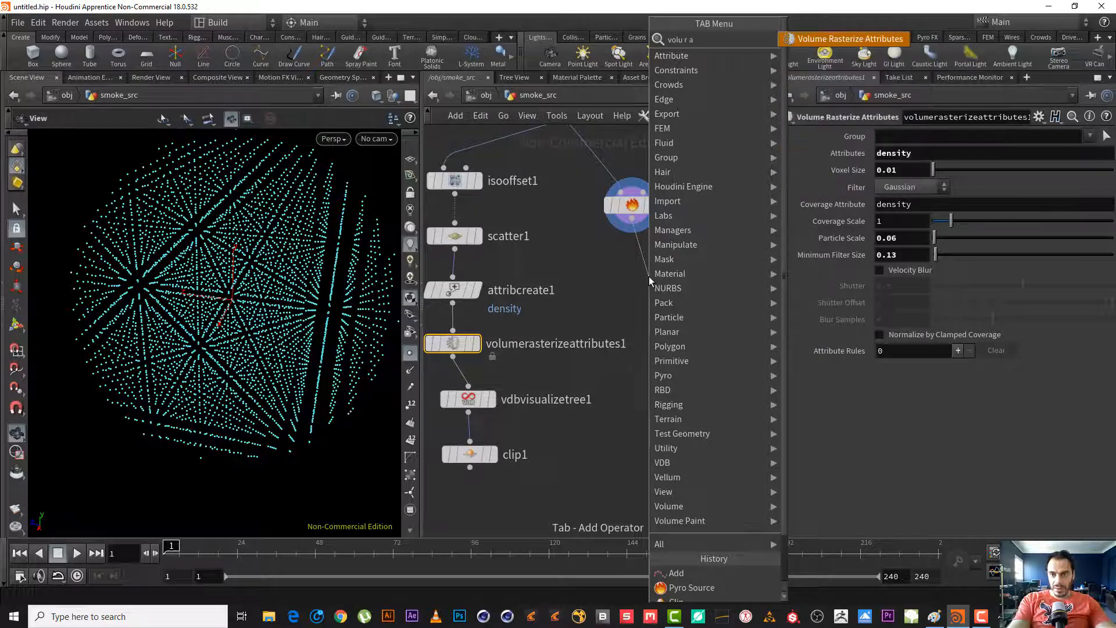
{"action": "key", "text": "Return"}
{"action": "left_click", "coordinate": [649, 277]}
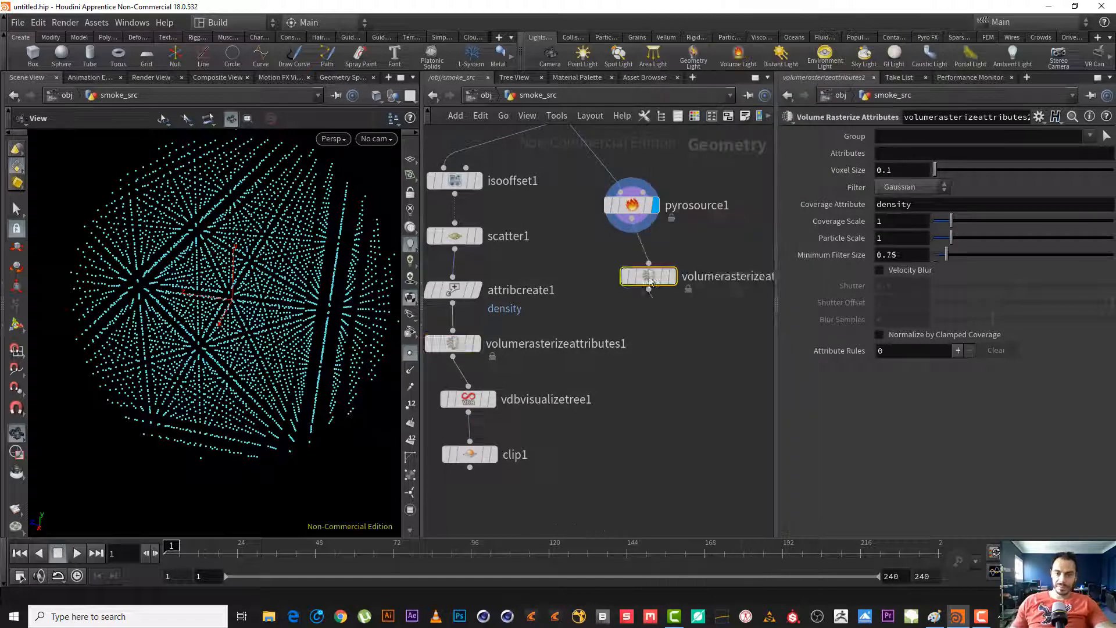
- Display the new Volume Rasterize Attributes node and set its Attributes to density
{"action": "left_click", "coordinate": [672, 279]}
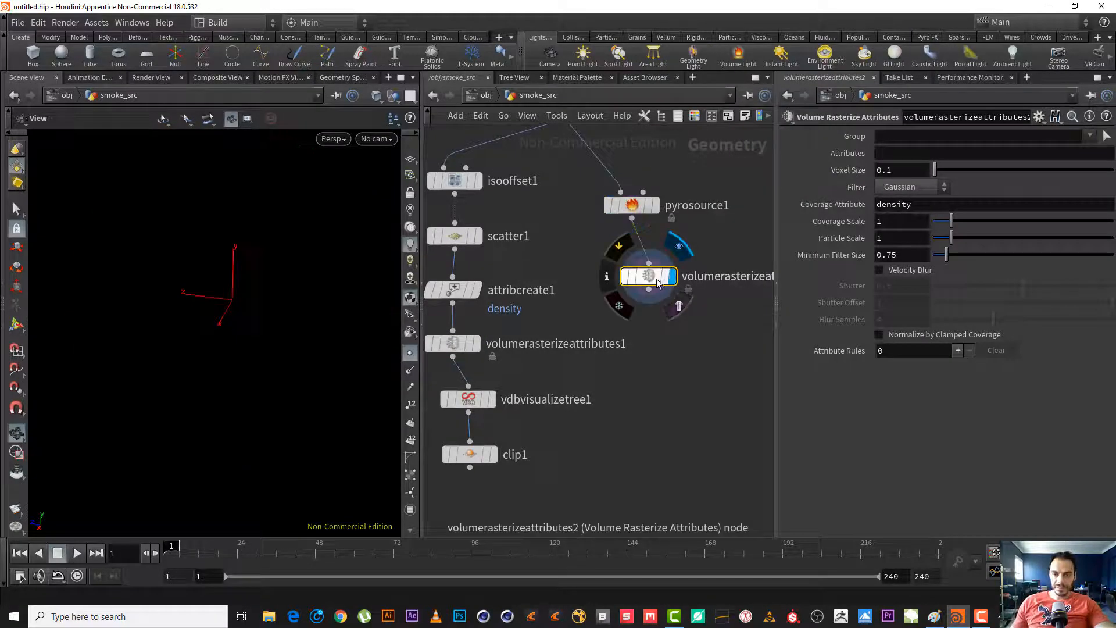
{"action": "left_click", "coordinate": [918, 154]}
{"action": "type", "text": "density"}
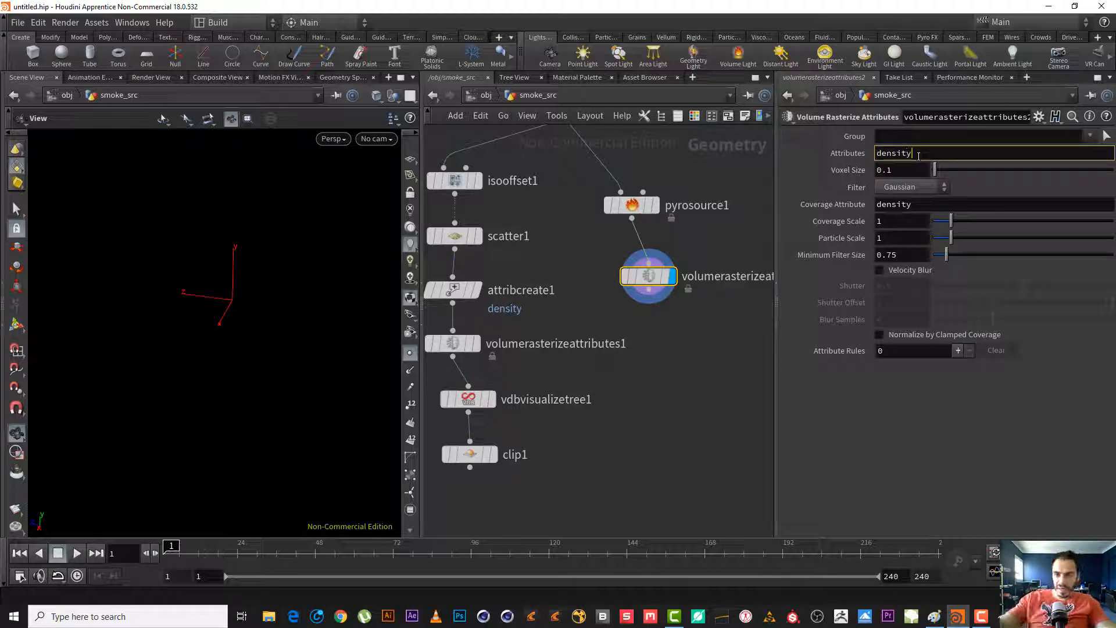
{"action": "key", "text": "Return"}
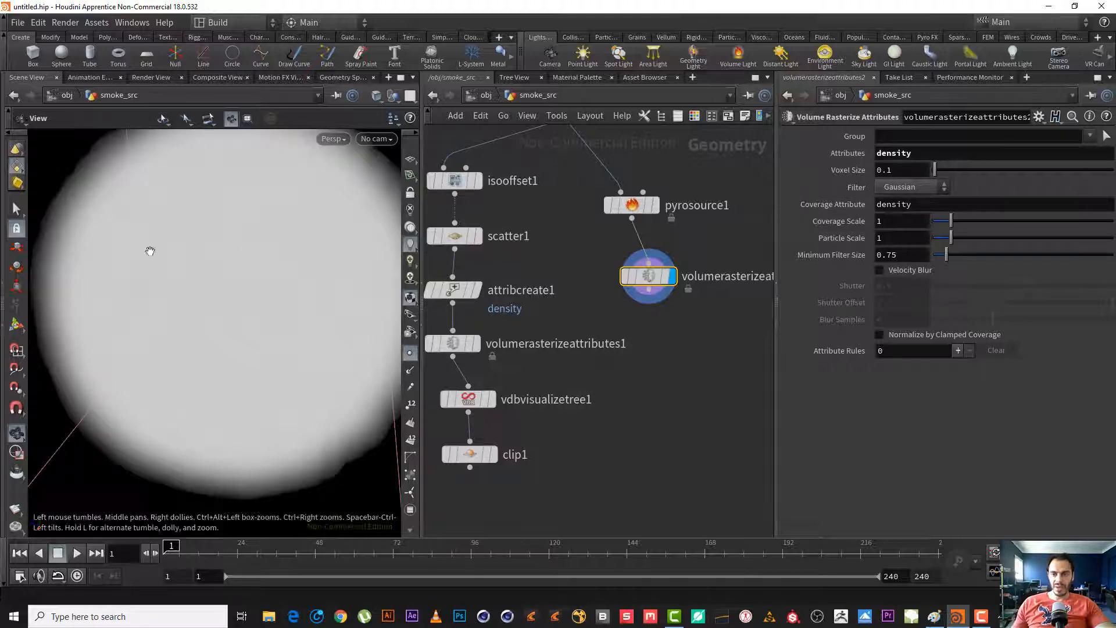
{"action": "left_click_drag", "start_coordinate": [152, 254], "coordinate": [166, 309]}
{"action": "right_click_drag", "start_coordinate": [167, 309], "coordinate": [157, 261]}
- Check sphere1 as the source shape and return the display to volumerasterizeattributes2
{"action": "middle_click_drag", "start_coordinate": [703, 182], "coordinate": [714, 251]}
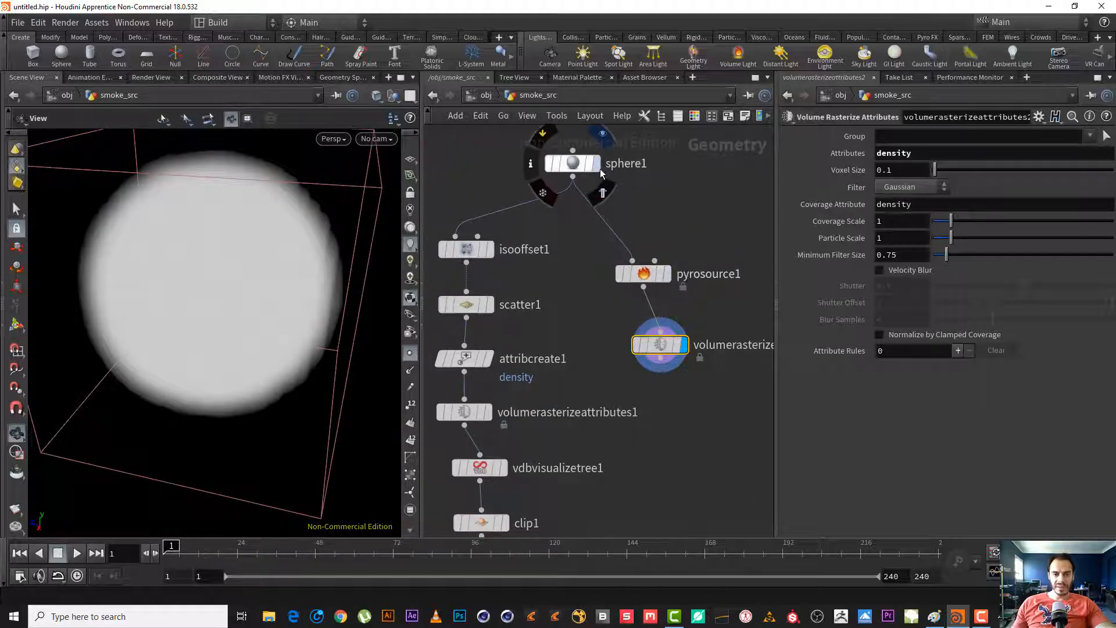
{"action": "left_click", "coordinate": [600, 167]}
{"action": "left_click", "coordinate": [686, 346]}
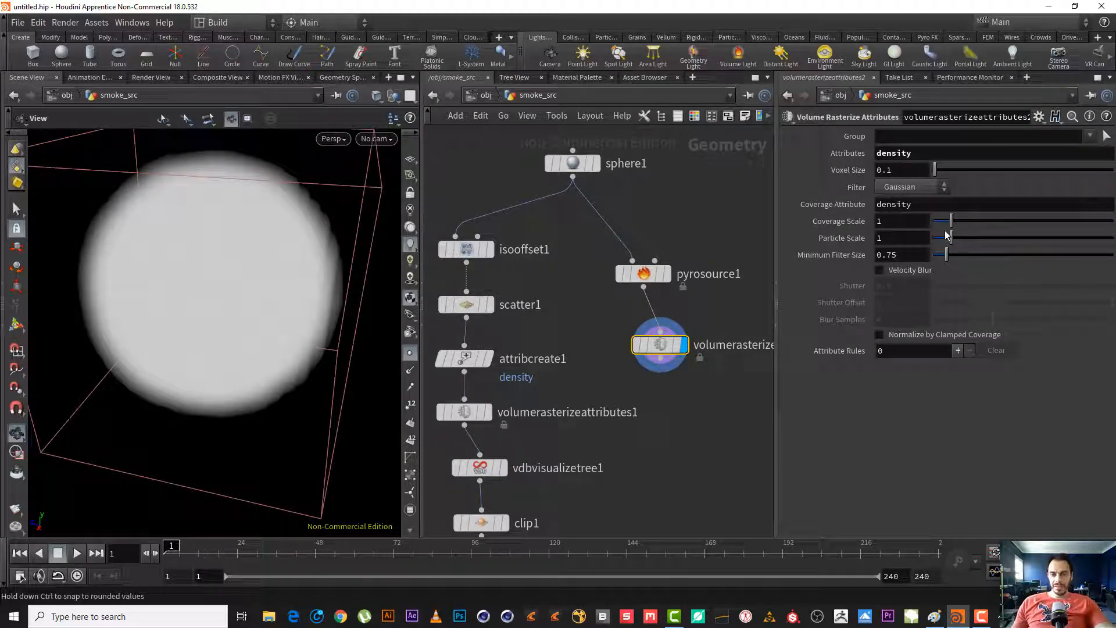
- On volumerasterizeattributes2, set the Minimum Filter Size to 0 and the Particle Scale to 0.26
{"action": "mouse_move", "coordinate": [950, 237]}
{"action": "left_mouse_down"}
{"action": "mouse_move", "coordinate": [937, 237]}
{"action": "mouse_move", "coordinate": [931, 261]}
{"action": "mouse_move", "coordinate": [940, 239]}
{"action": "left_mouse_up"}
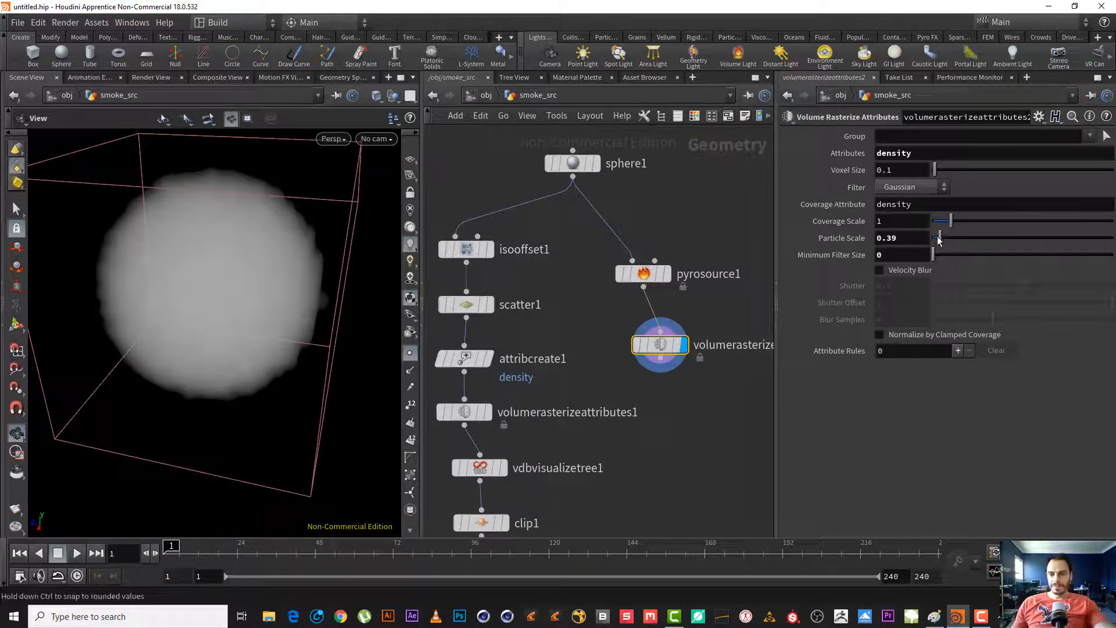
{"action": "left_click_drag", "start_coordinate": [939, 236], "coordinate": [940, 236]}
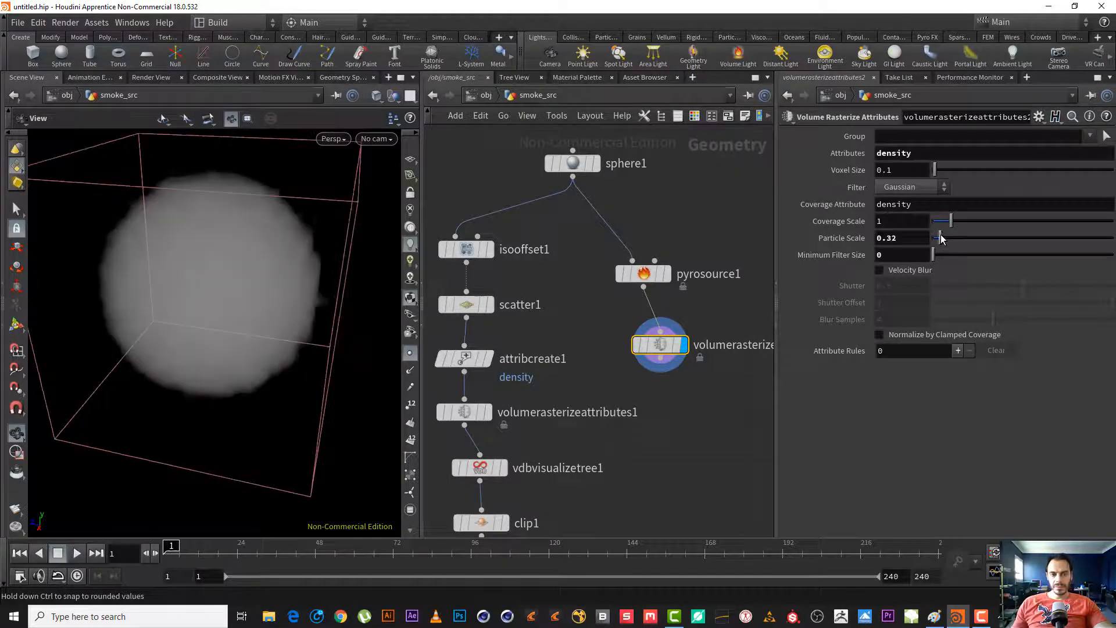
{"action": "left_click_drag", "start_coordinate": [690, 229], "coordinate": [628, 291]}
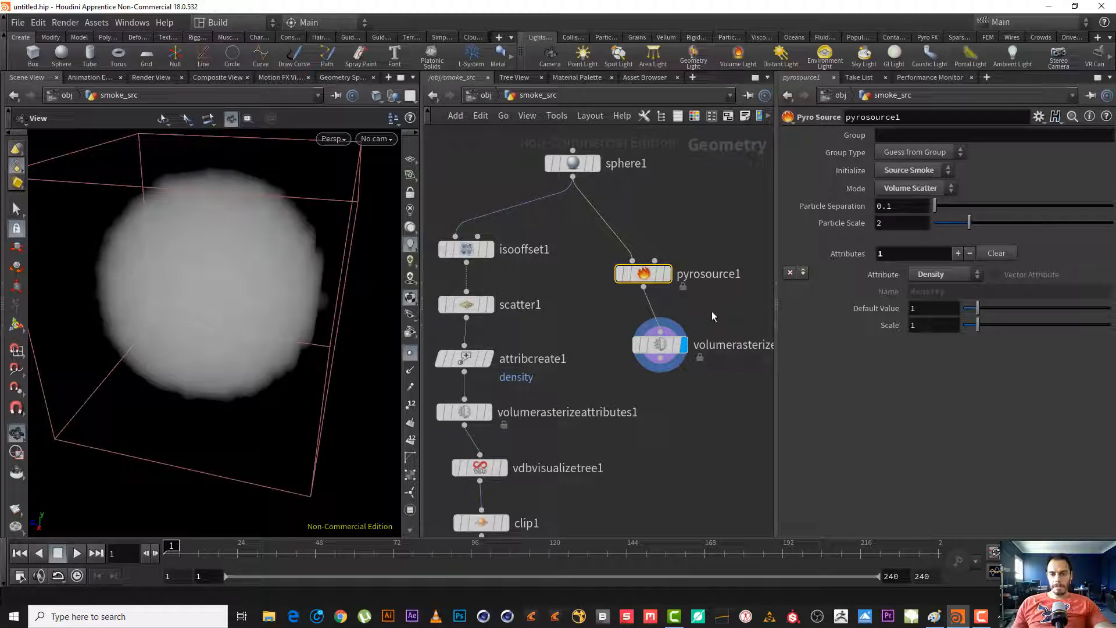
{"action": "left_click_drag", "start_coordinate": [712, 311], "coordinate": [626, 383]}
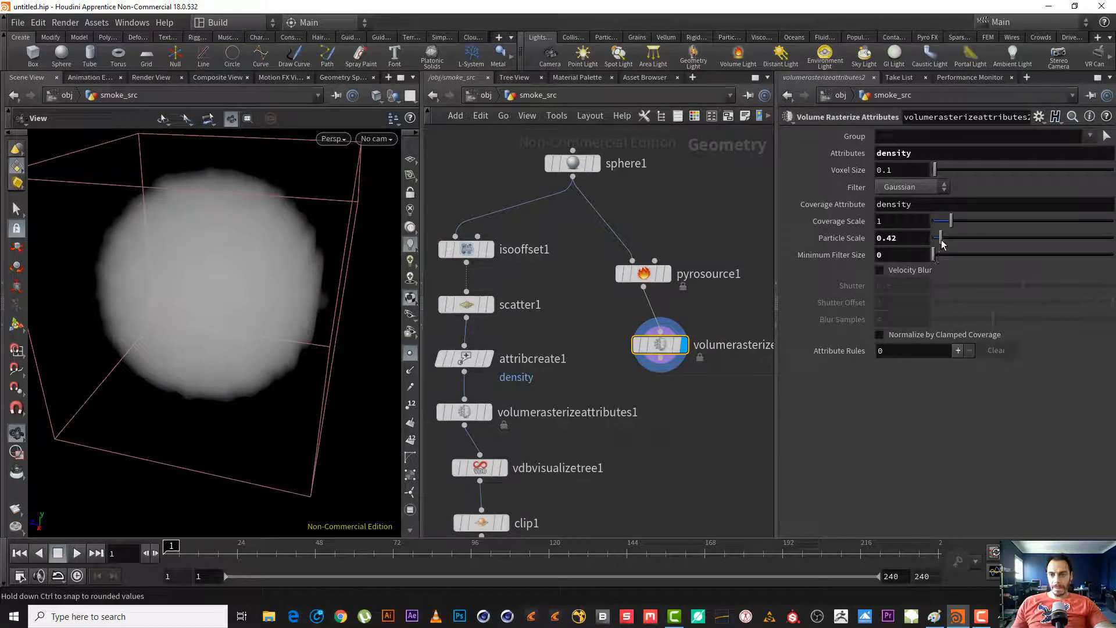
{"action": "left_click_drag", "start_coordinate": [942, 240], "coordinate": [937, 241]}
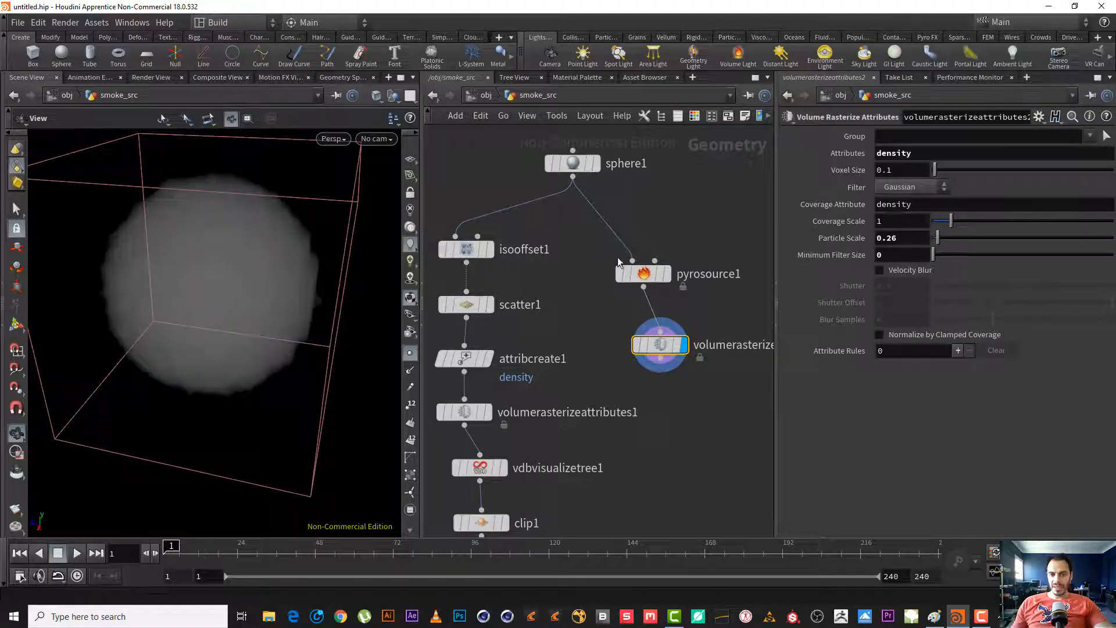
{"action": "left_click_drag", "start_coordinate": [698, 219], "coordinate": [637, 282]}
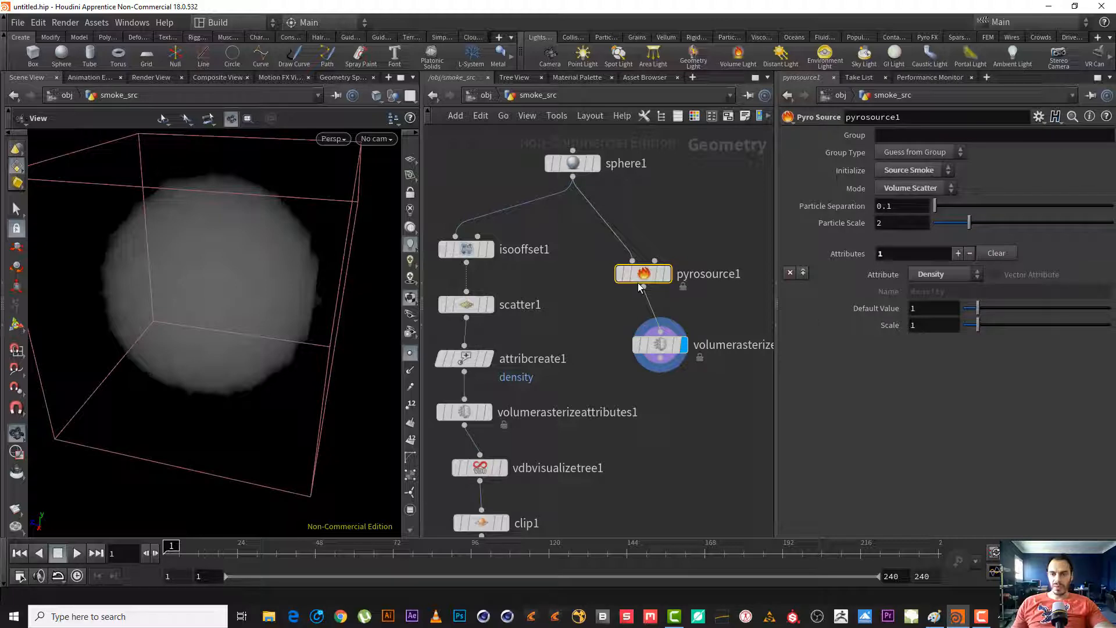
{"action": "left_click", "coordinate": [673, 347]}
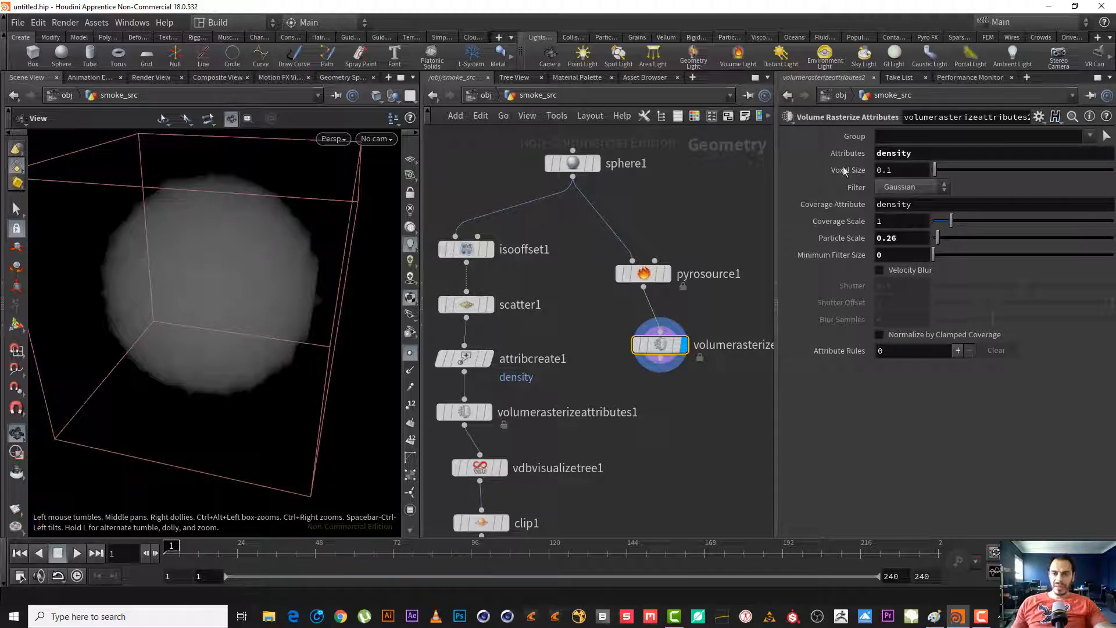
- View the node information of volumerasterizeattributes2 to examine its density volume and attributes, and close it
{"action": "mouse_move", "coordinate": [655, 355]}
{"action": "left_click", "coordinate": [620, 348]}
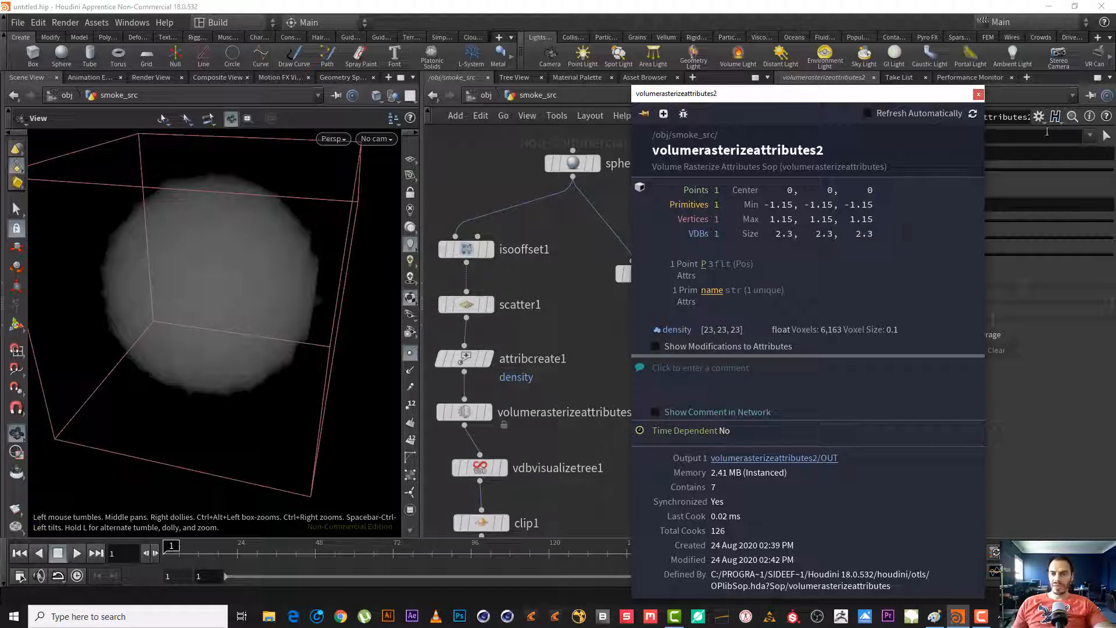
{"action": "left_click", "coordinate": [981, 96]}
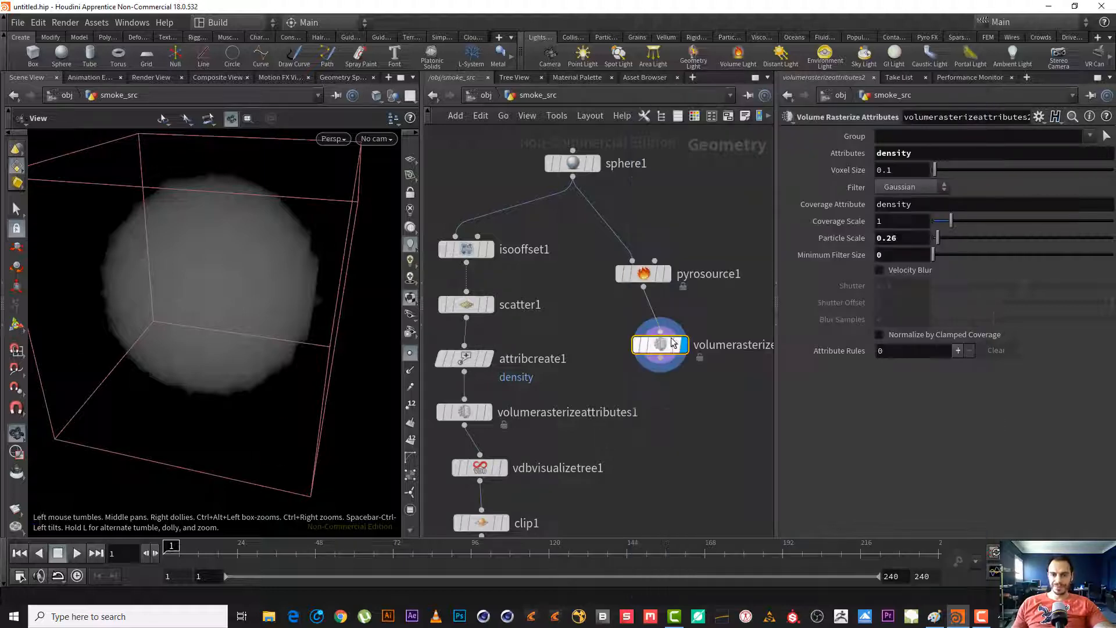
{"action": "left_click_drag", "start_coordinate": [645, 335], "coordinate": [645, 334]}
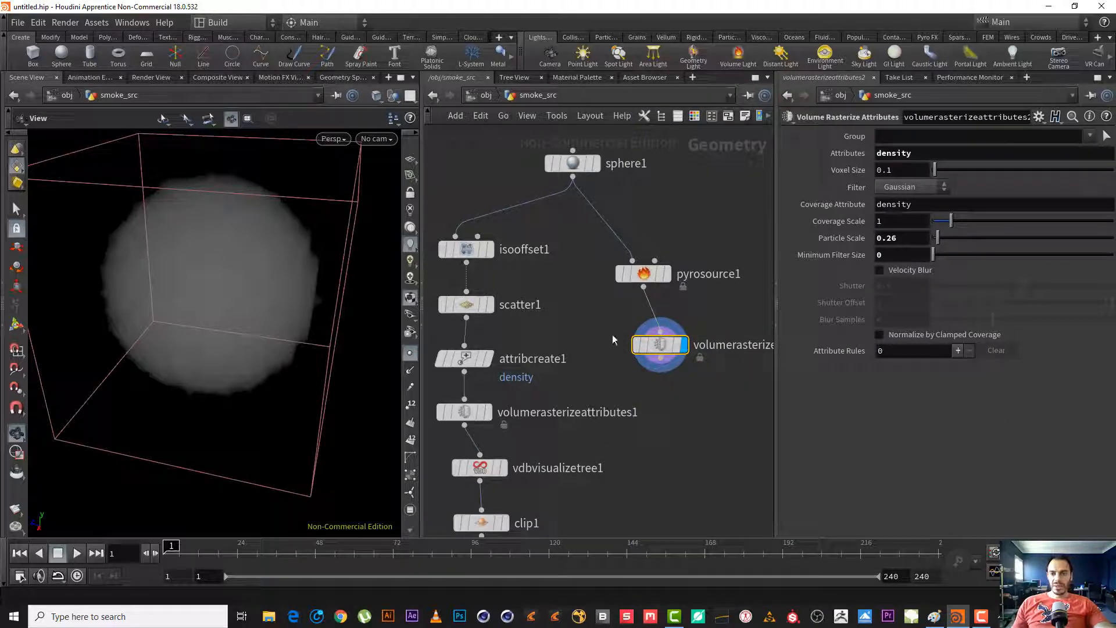
{"action": "left_click_drag", "start_coordinate": [725, 313], "coordinate": [622, 256]}
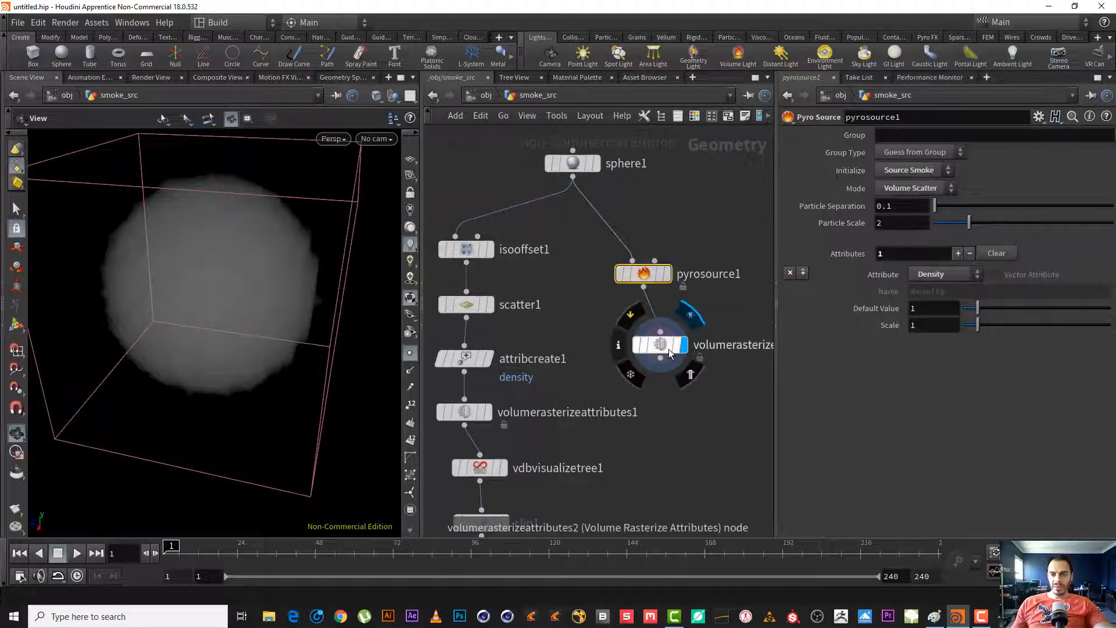
{"action": "left_click", "coordinate": [646, 344]}
{"action": "left_click", "coordinate": [619, 345]}
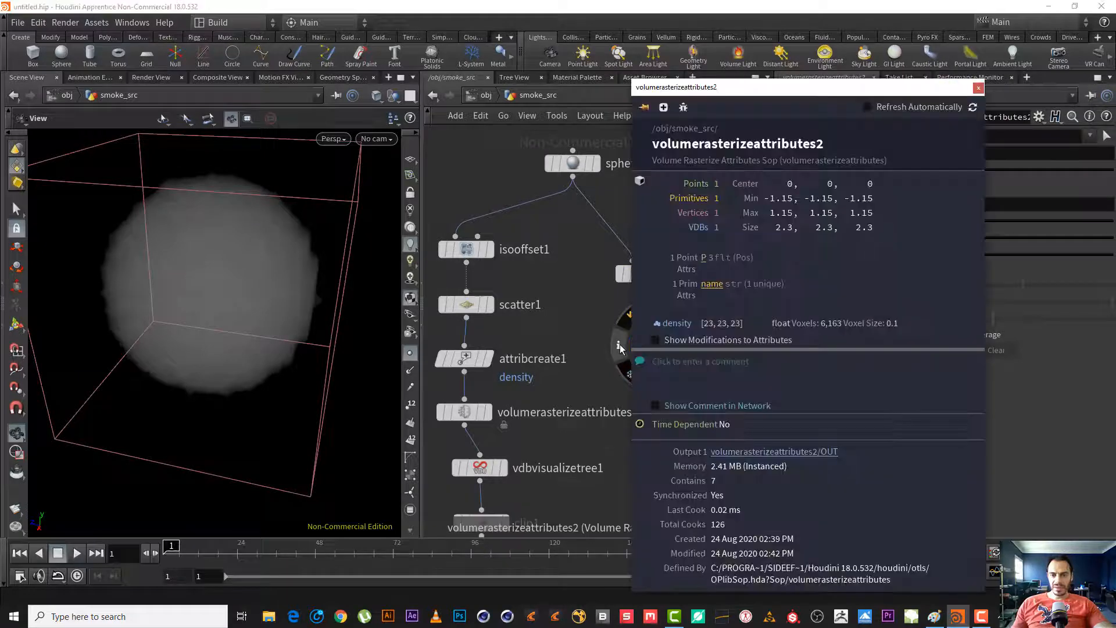
{"action": "left_click", "coordinate": [979, 89]}
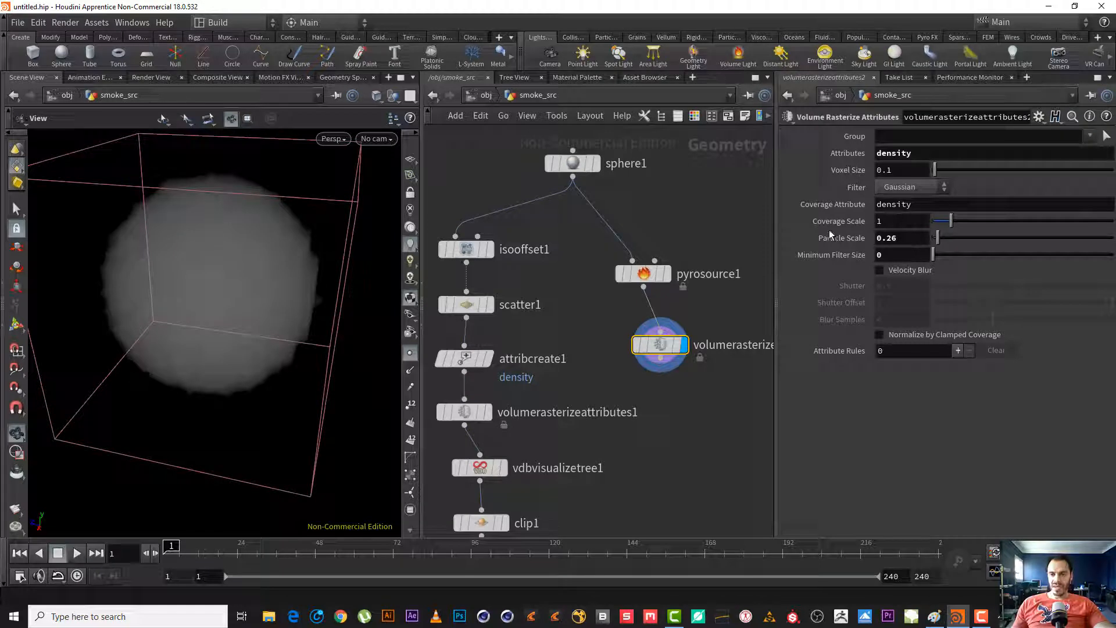
- Open the geometry spreadsheet of volumerasterizeattributes2, look through its point, vertex, primitive and detail data, and close it
{"action": "right_click", "coordinate": [655, 353]}
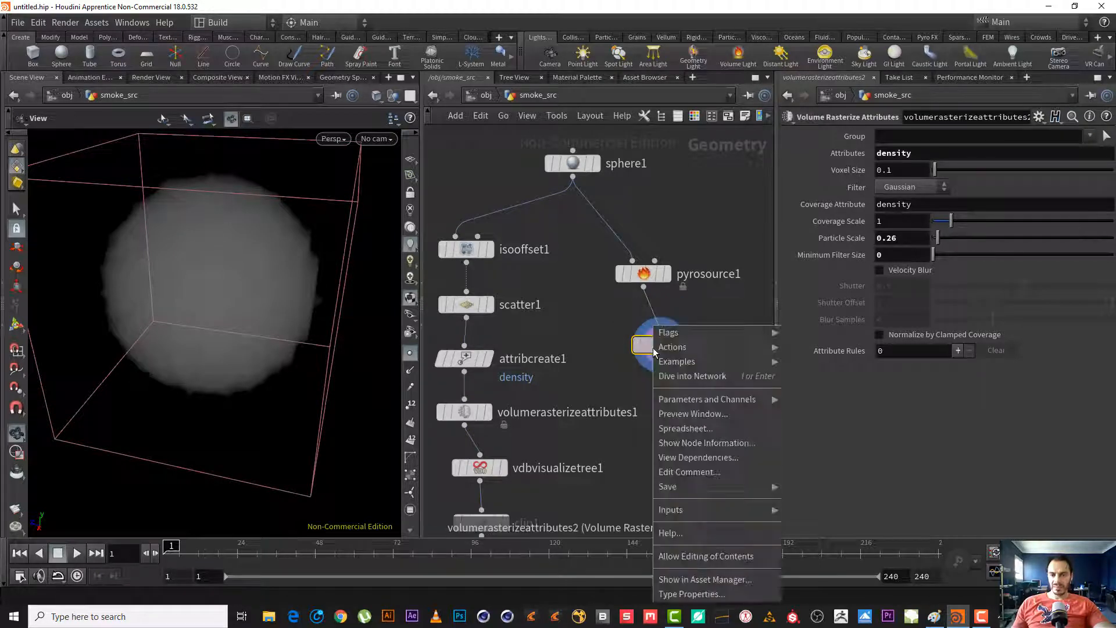
{"action": "left_click", "coordinate": [716, 425]}
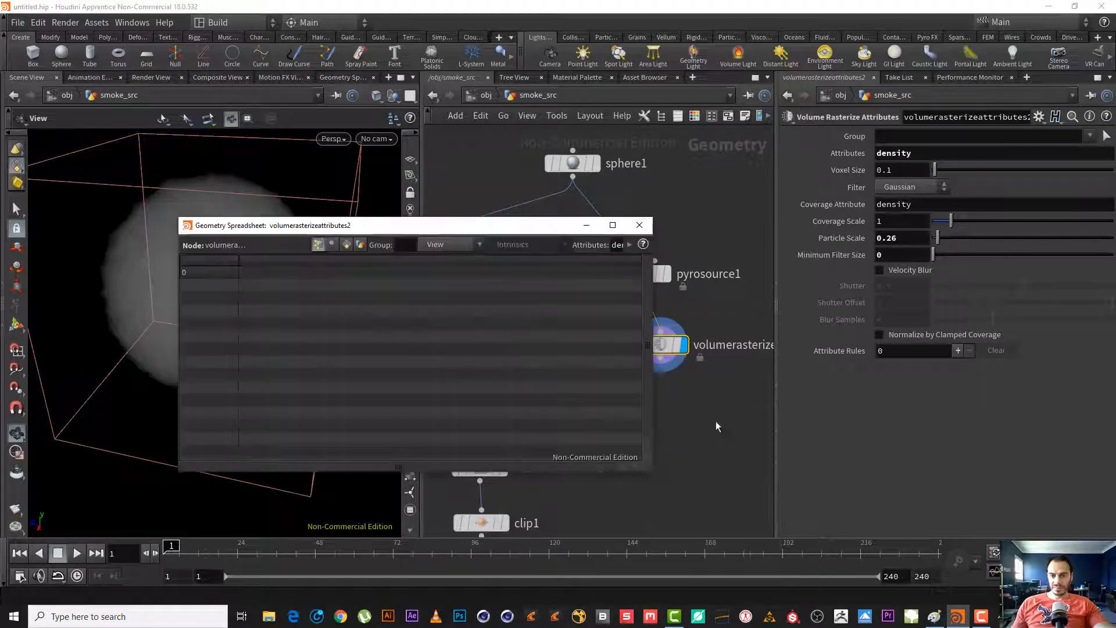
{"action": "left_click", "coordinate": [345, 246]}
{"action": "left_click", "coordinate": [360, 245]}
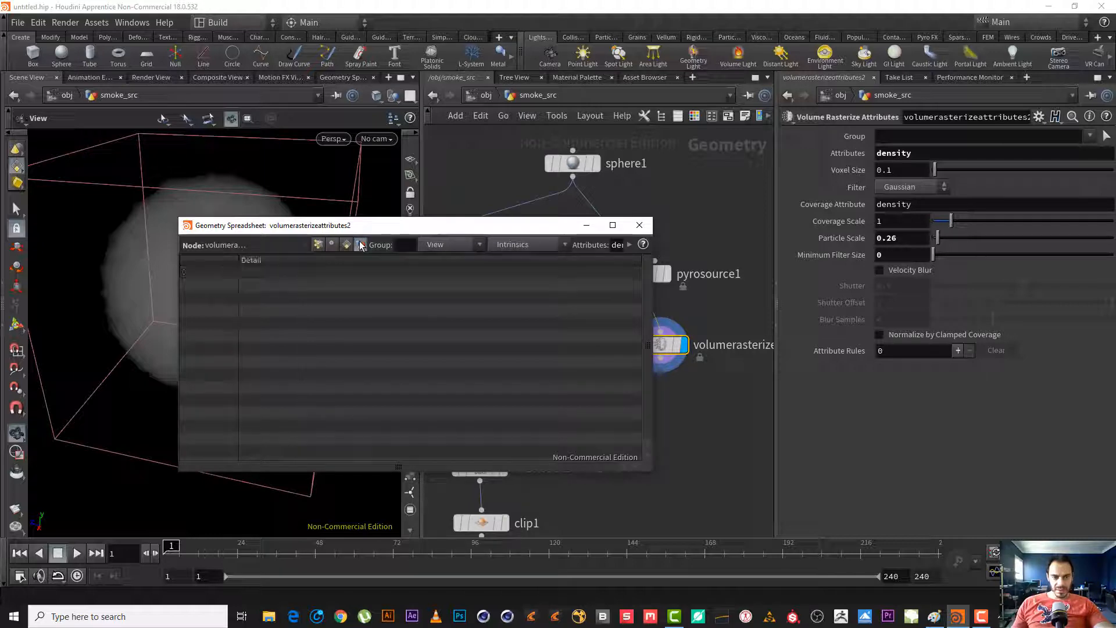
{"action": "left_click", "coordinate": [347, 246]}
{"action": "left_click", "coordinate": [332, 245]}
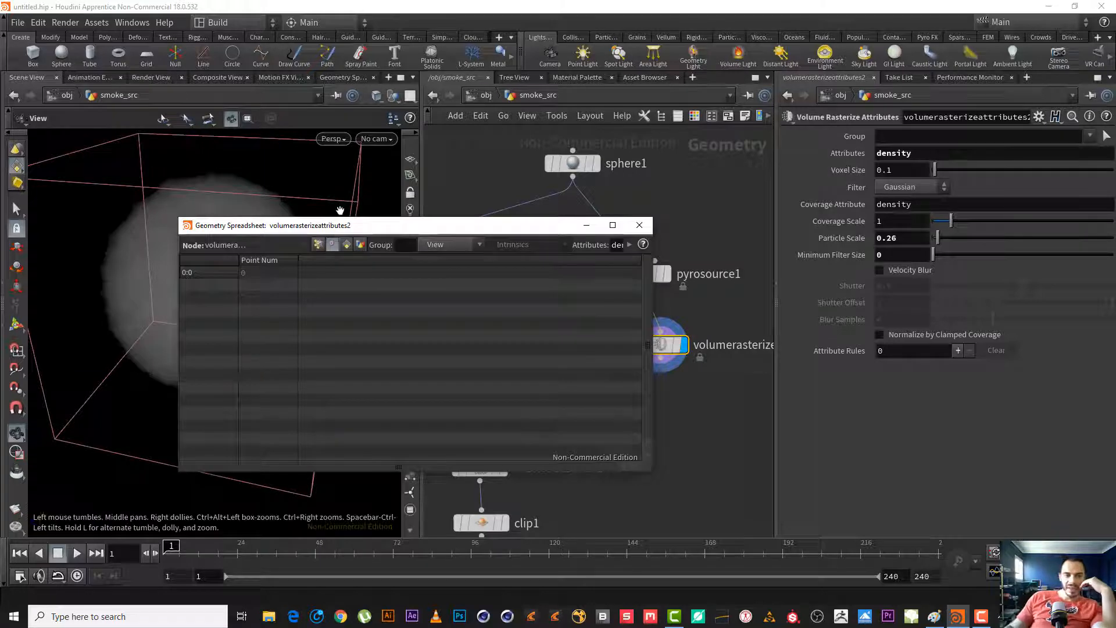
{"action": "left_click", "coordinate": [318, 245]}
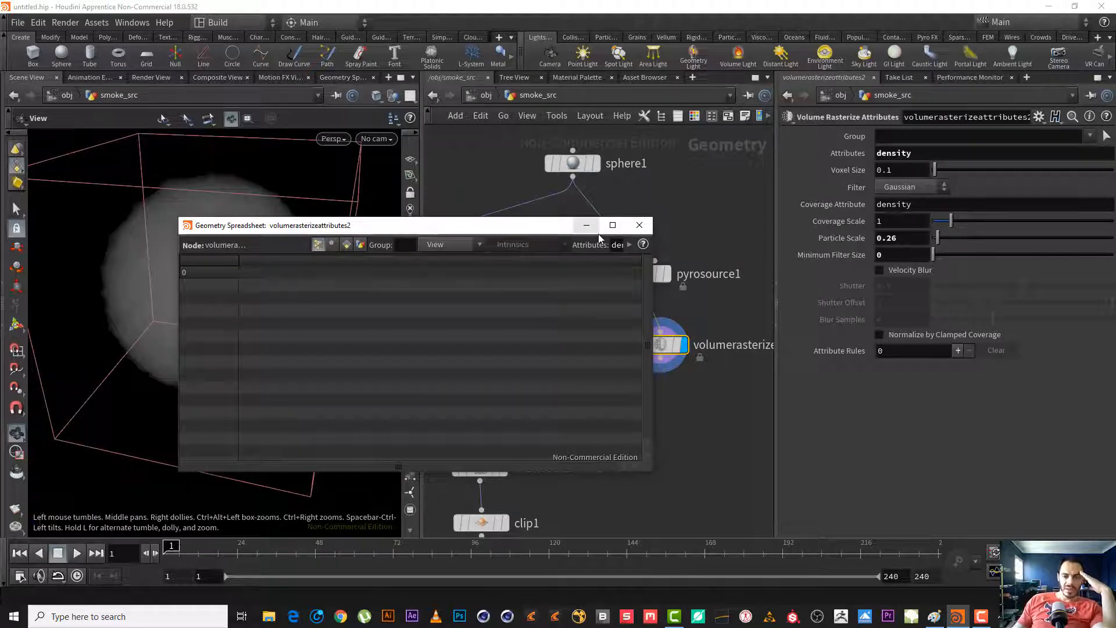
{"action": "left_click", "coordinate": [639, 225]}
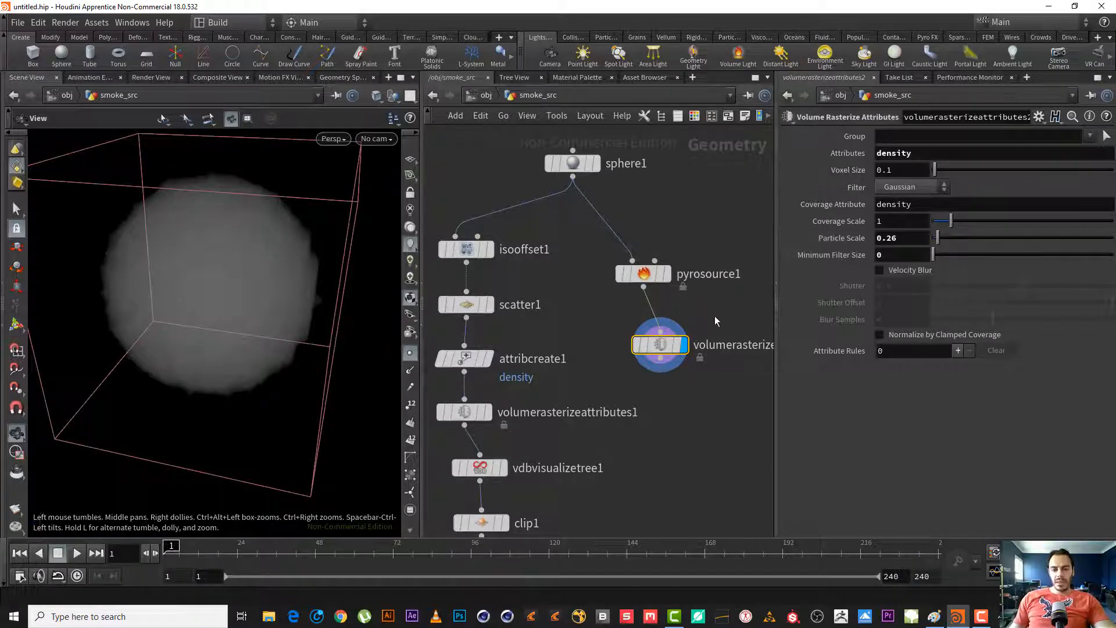
- Raise the scale of pyrosource1's Density attribute to 2 and then to 8.65
{"action": "left_click", "coordinate": [643, 273]}
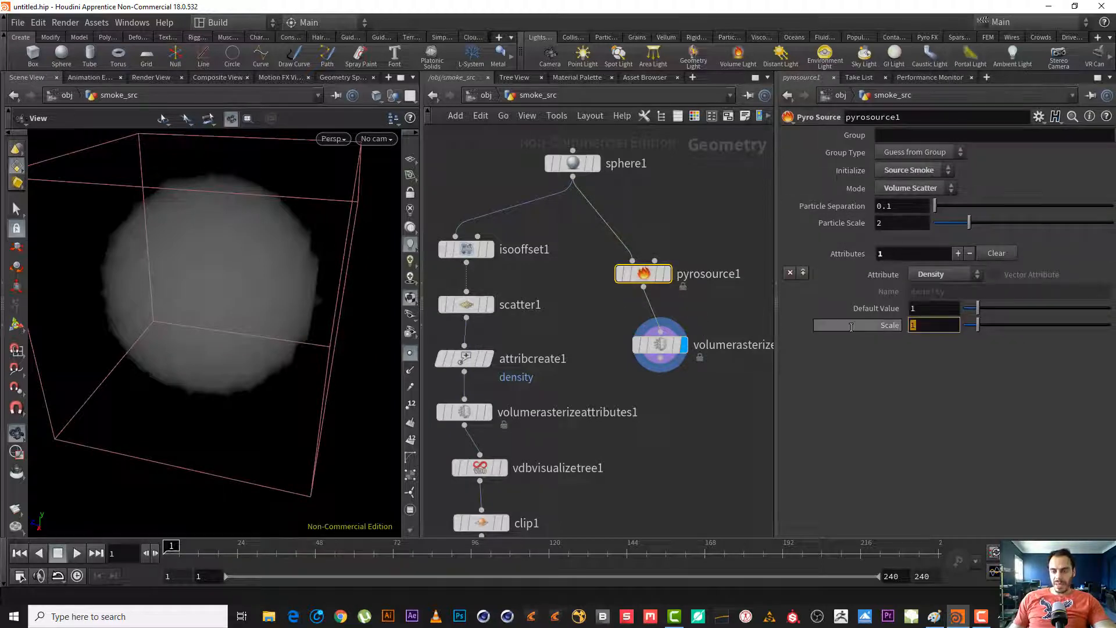
{"action": "type", "text": "2"}
{"action": "key", "text": "Return"}
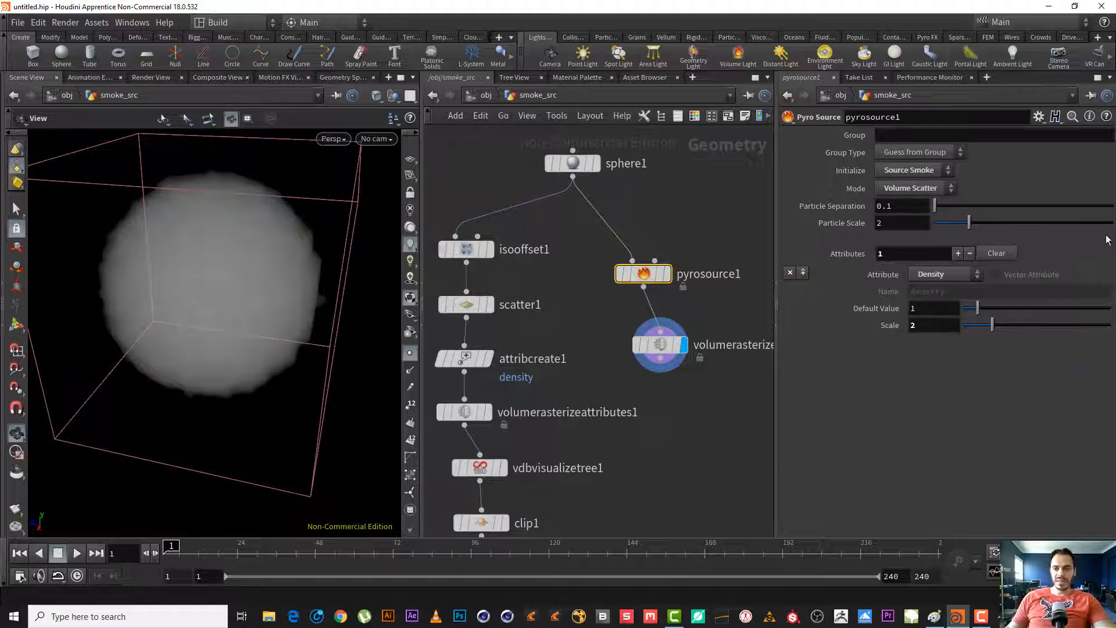
{"action": "left_click_drag", "start_coordinate": [993, 326], "coordinate": [1091, 330]}
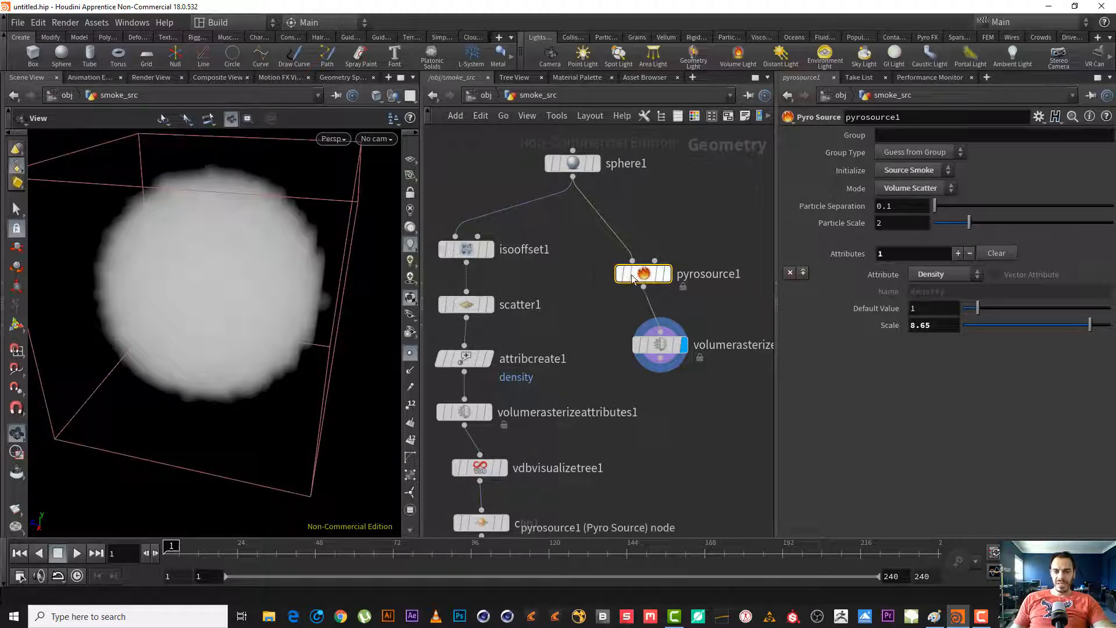
- Examine the node information of pyrosource1 and its density point values in the geometry spreadsheet, closing both windows
{"action": "left_click", "coordinate": [603, 274]}
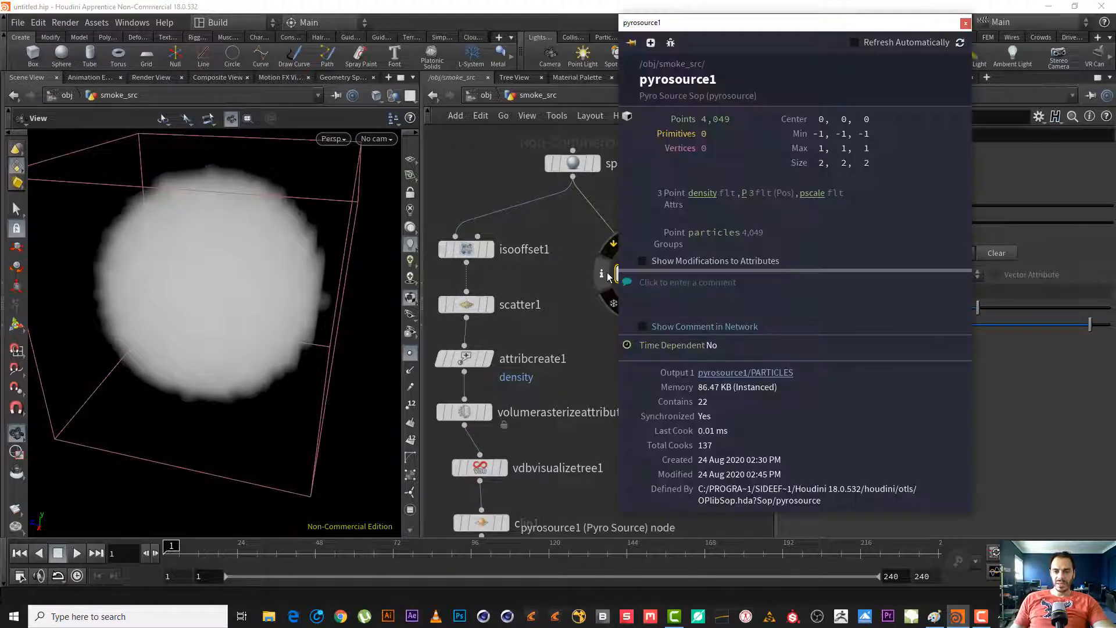
{"action": "left_click", "coordinate": [966, 23]}
{"action": "right_click", "coordinate": [652, 274]}
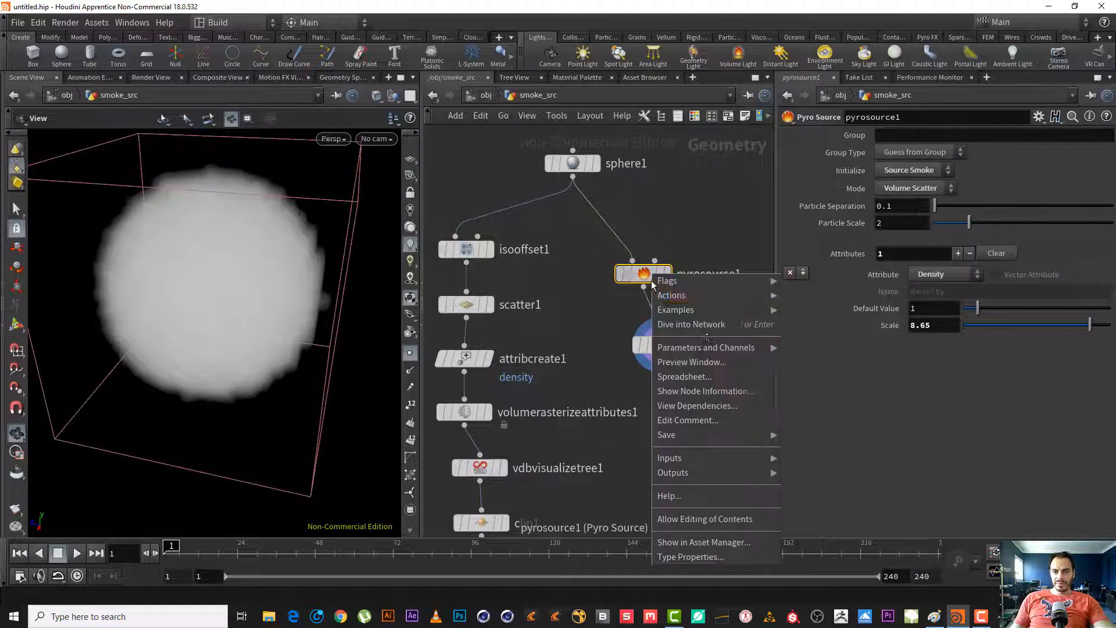
{"action": "left_click", "coordinate": [718, 375]}
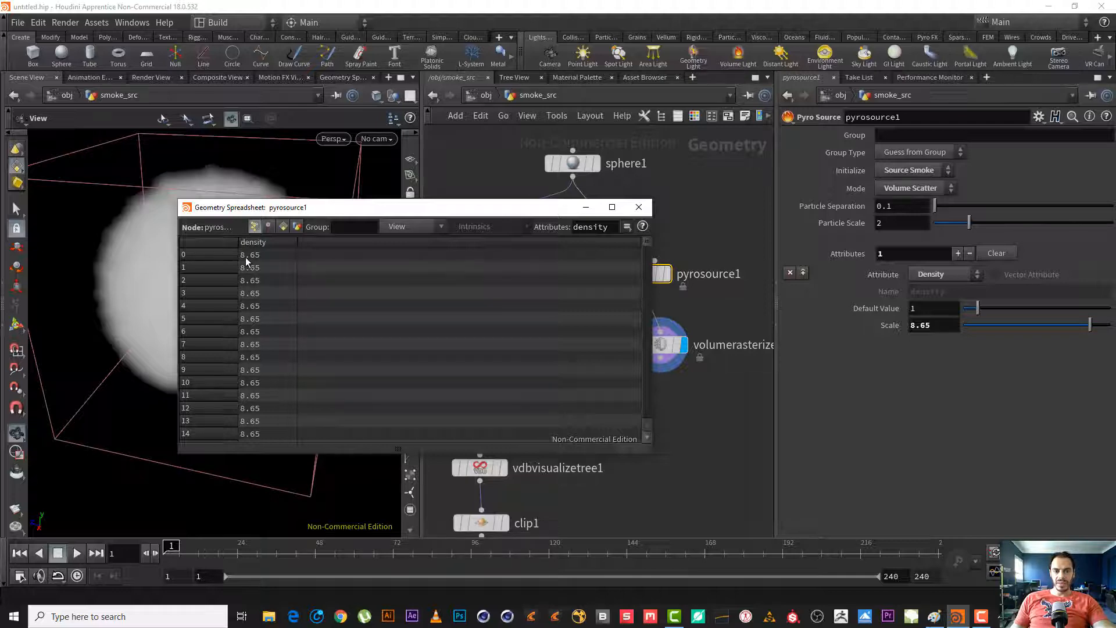
{"action": "left_click", "coordinate": [639, 207]}
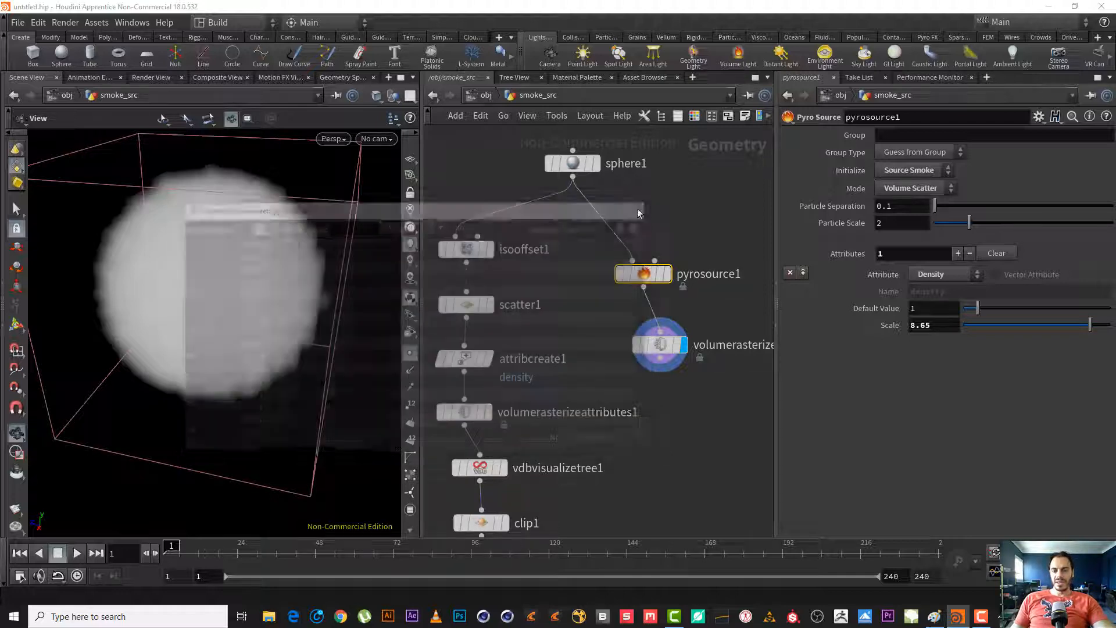
- Set the scale of pyrosource1's Density attribute to 1
{"action": "mouse_move", "coordinate": [678, 341]}
{"action": "left_click", "coordinate": [635, 352]}
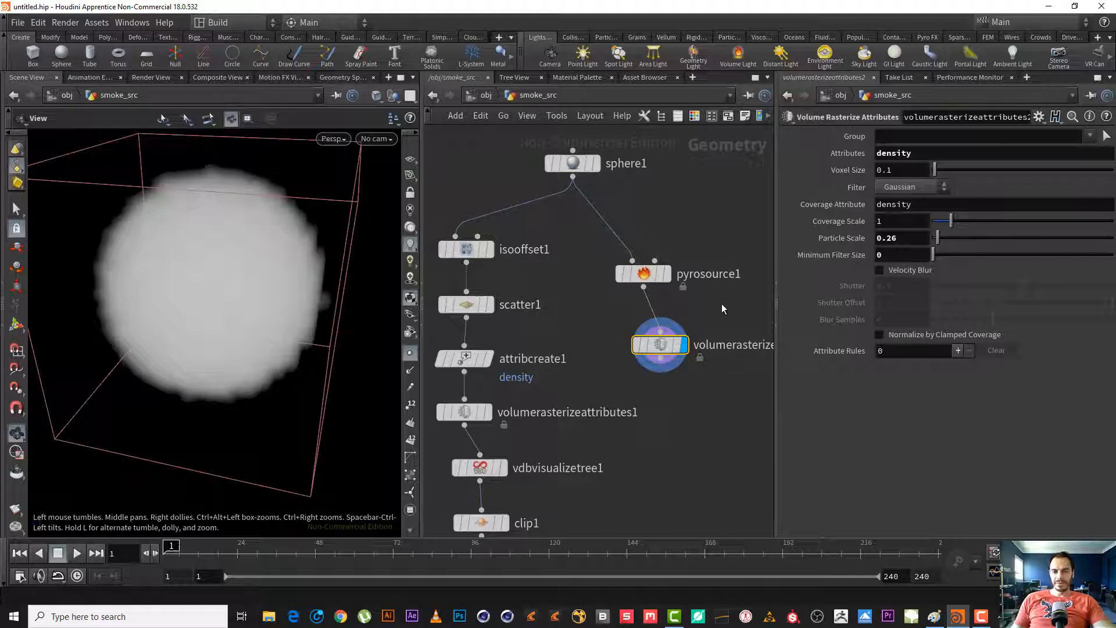
{"action": "left_click", "coordinate": [643, 273]}
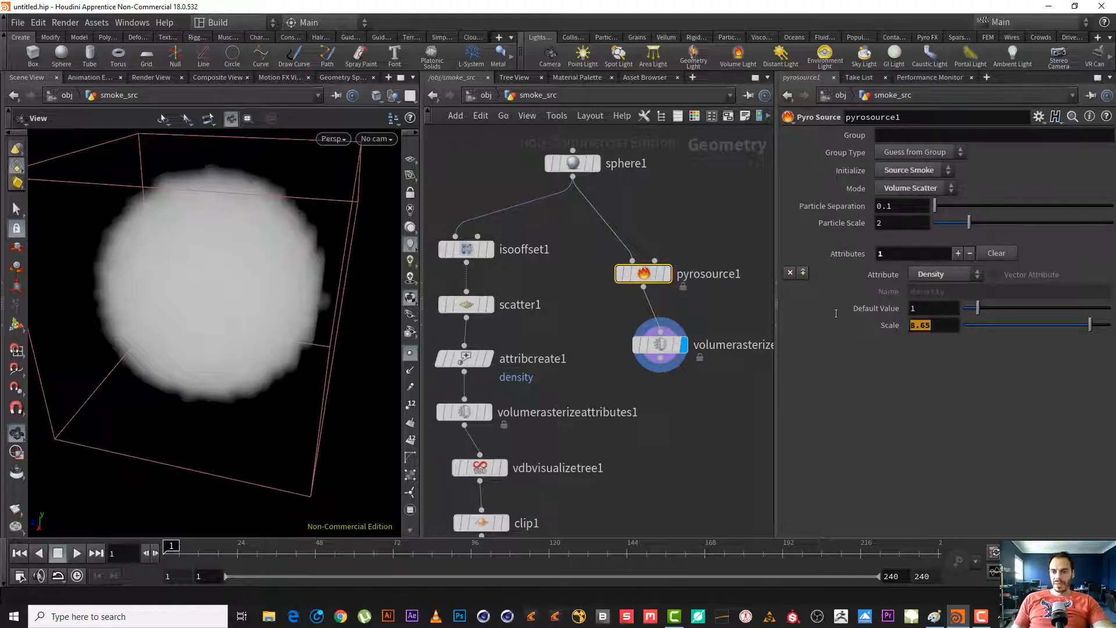
{"action": "double_click", "coordinate": [930, 325]}
{"action": "type", "text": "1"}
{"action": "key", "text": "Return"}
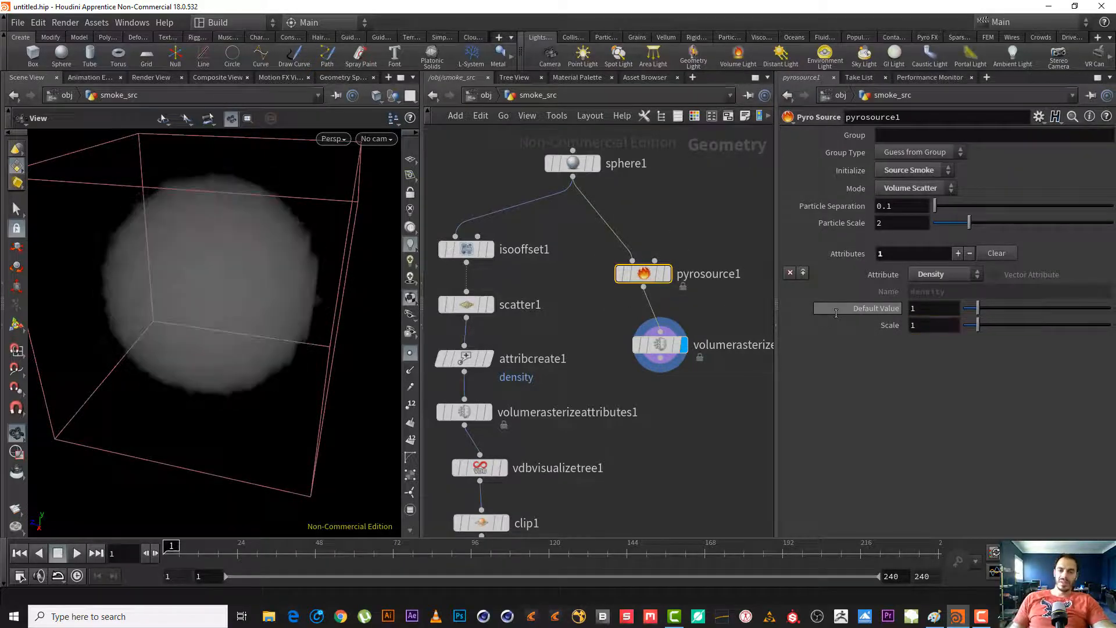
- Set the scale of pyrosource1's Density attribute to 2
{"action": "left_click_drag", "start_coordinate": [719, 420], "coordinate": [631, 321]}
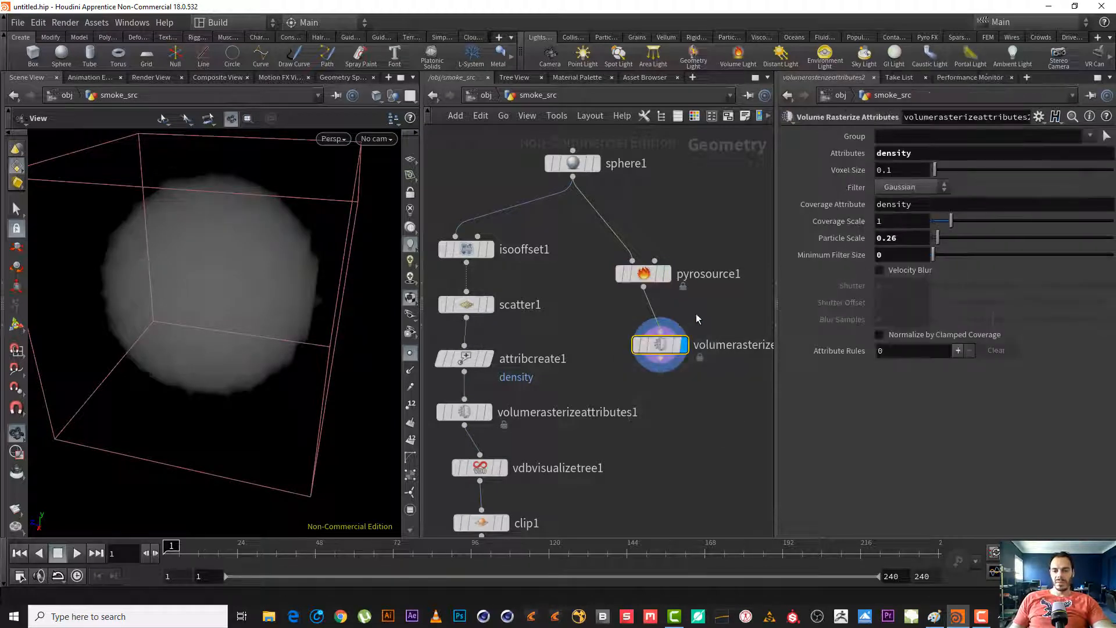
{"action": "left_click", "coordinate": [644, 273]}
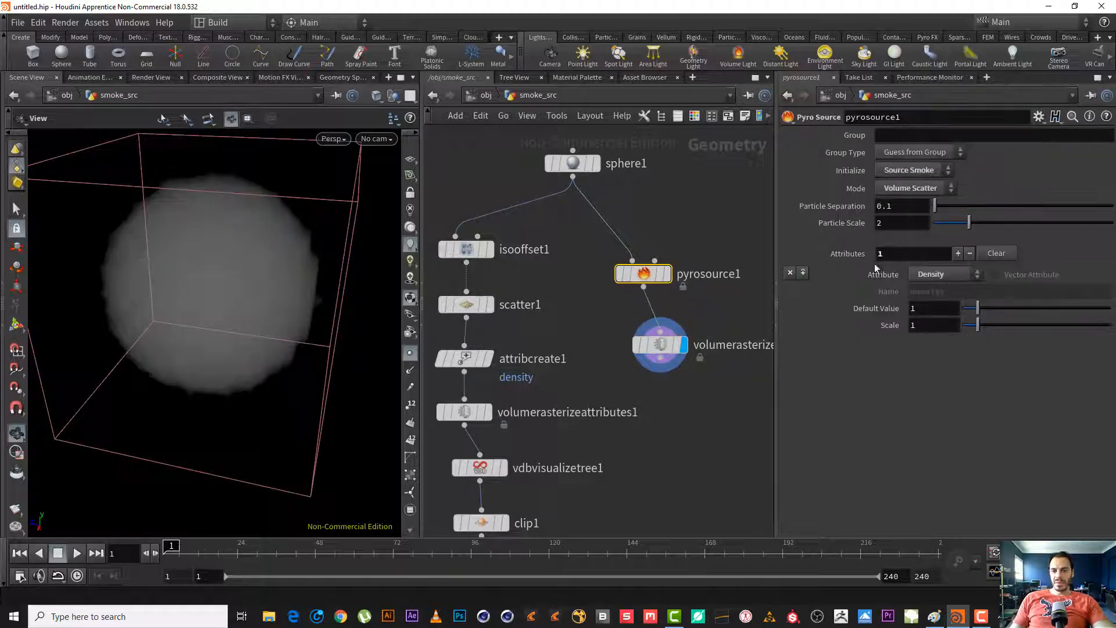
{"action": "double_click", "coordinate": [933, 325]}
{"action": "type", "text": "2"}
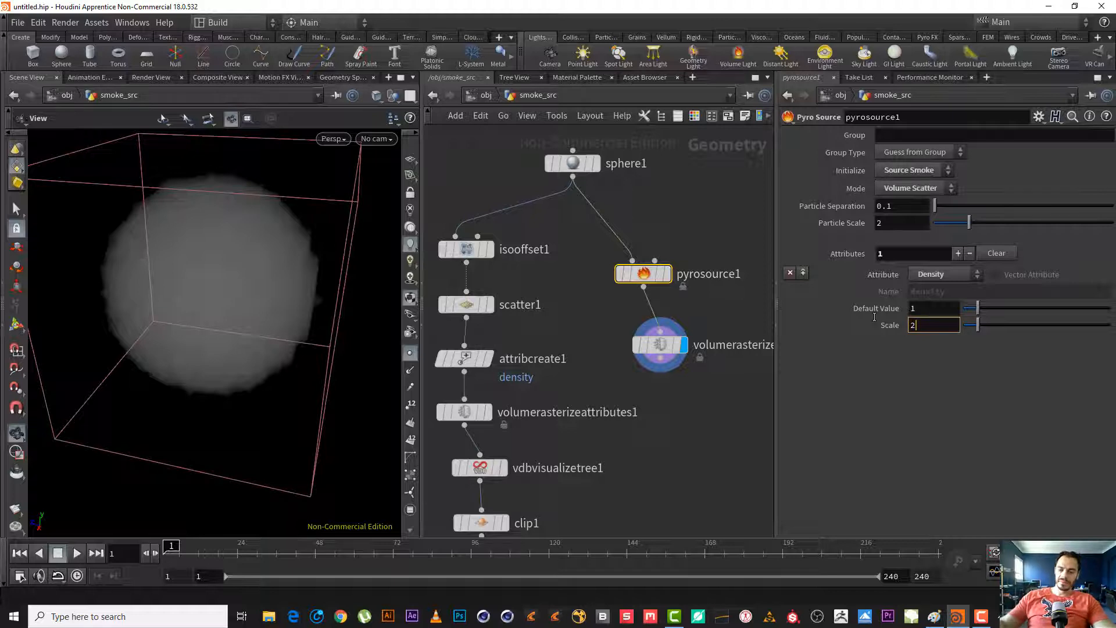
{"action": "key", "text": "Return"}
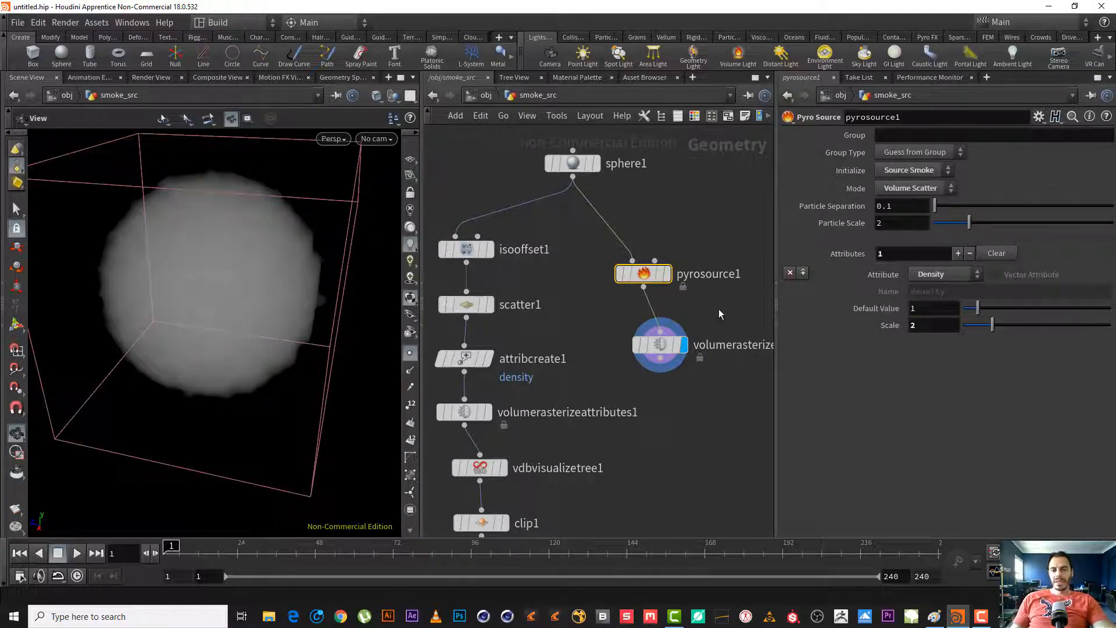
- Place volumerasterizeattributes2 a little further below pyrosource1 and look through its Filter options without changing the filter
{"action": "left_click_drag", "start_coordinate": [719, 314], "coordinate": [580, 240]}
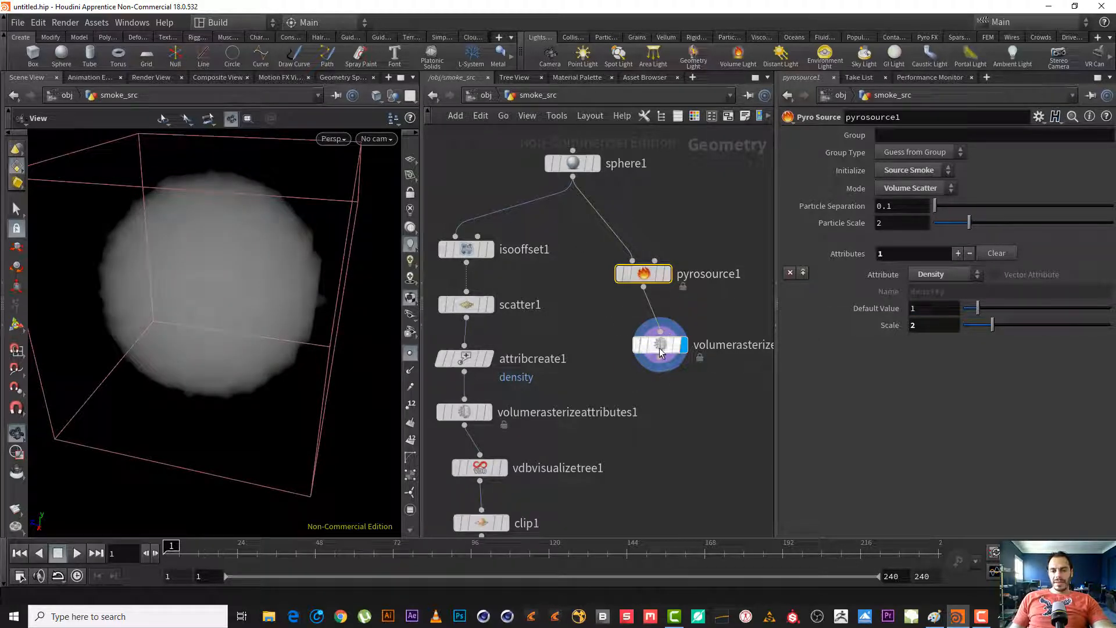
{"action": "left_click_drag", "start_coordinate": [661, 352], "coordinate": [661, 380]}
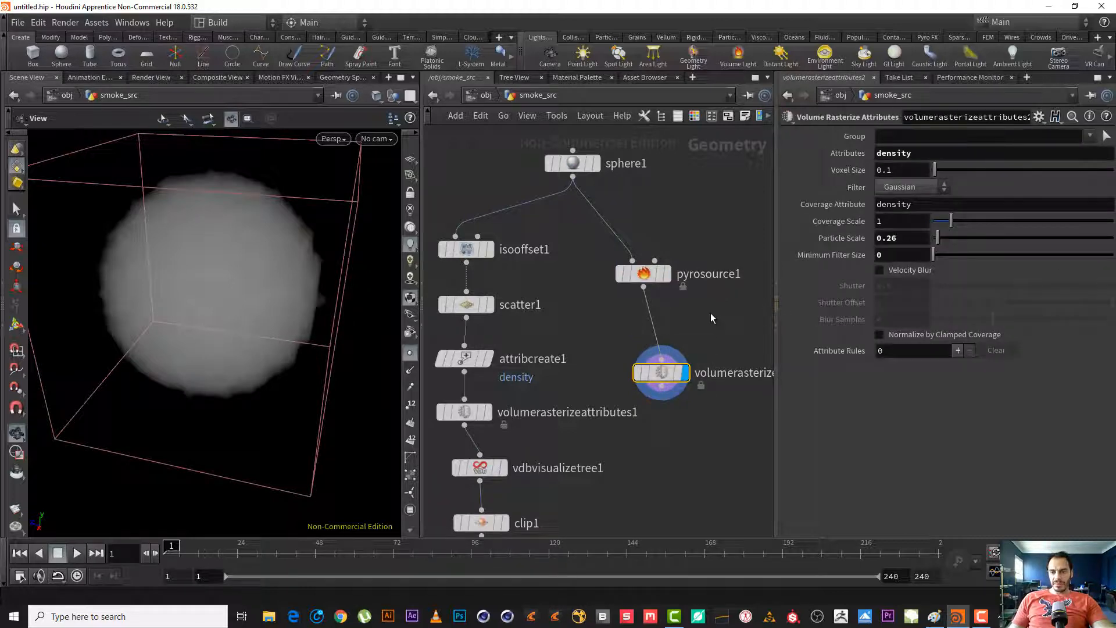
{"action": "middle_click_drag", "start_coordinate": [712, 314], "coordinate": [657, 333]}
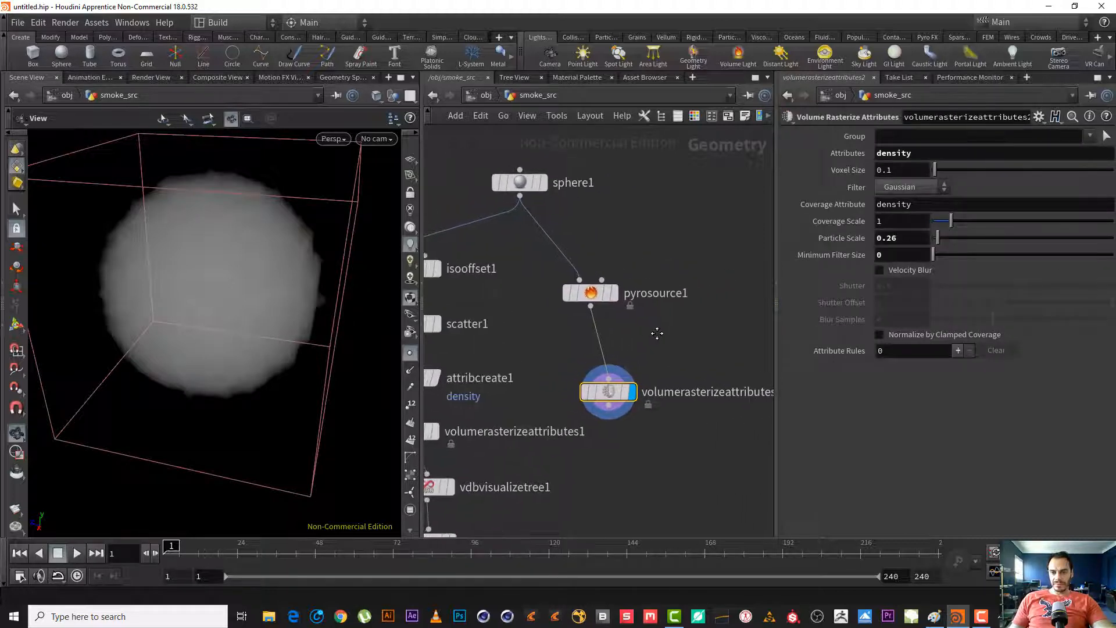
{"action": "left_click", "coordinate": [920, 187]}
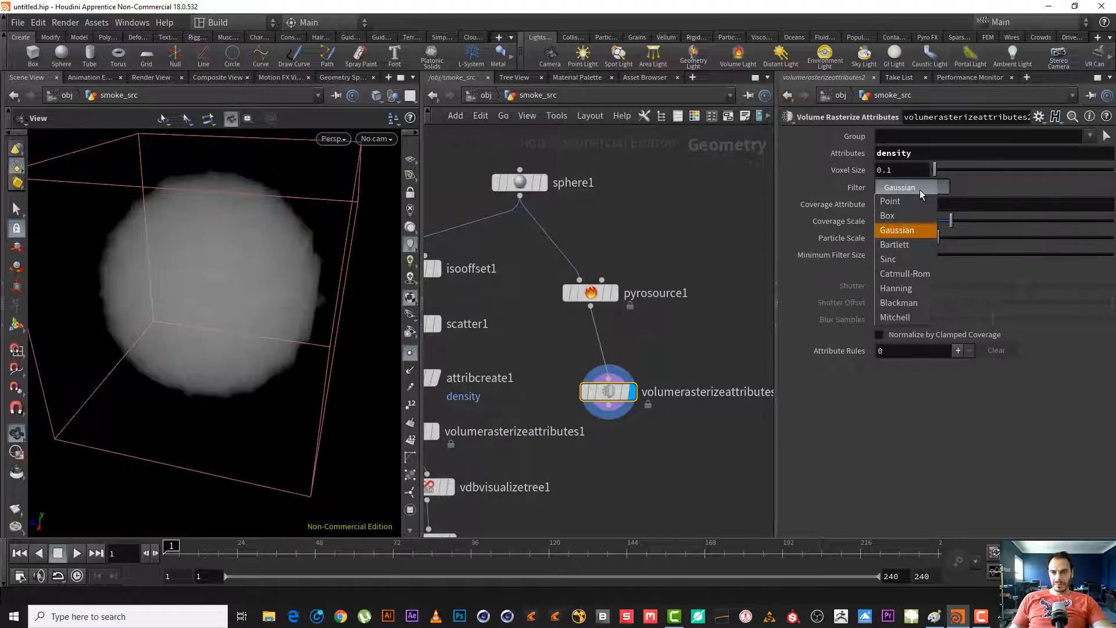
{"action": "left_click", "coordinate": [920, 188]}
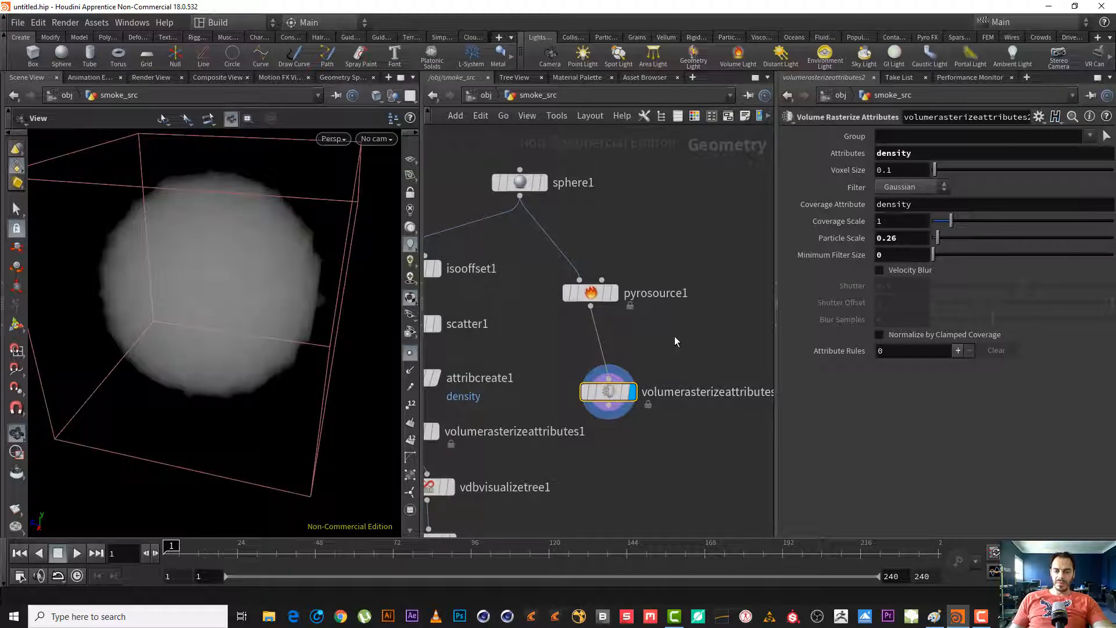
- Add a Null node below volumerasterizeattributes2, wired to its output
{"action": "middle_click_drag", "start_coordinate": [674, 336], "coordinate": [719, 239]}
{"action": "left_click", "coordinate": [652, 308]}
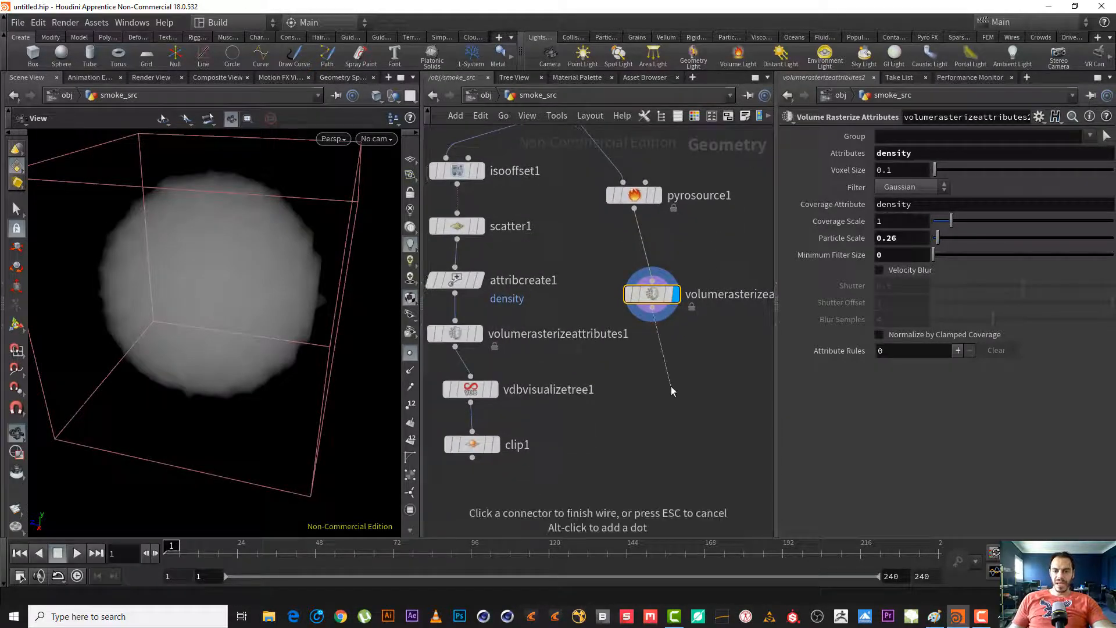
{"action": "key", "text": "Tab"}
{"action": "type", "text": "nu"}
{"action": "key", "text": "Return"}
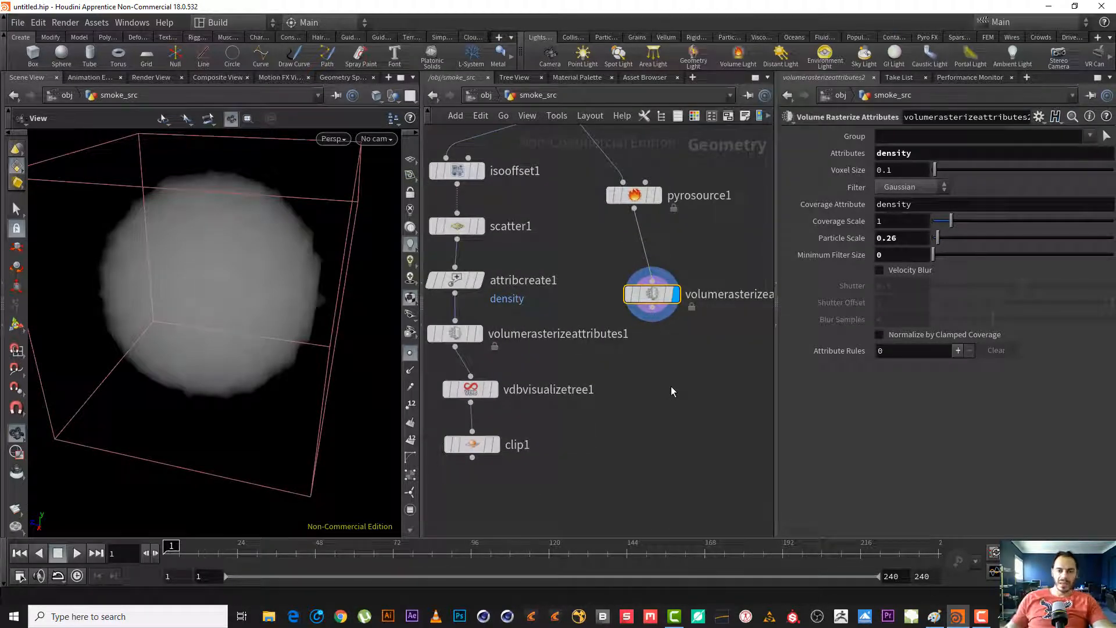
{"action": "left_click", "coordinate": [671, 386]}
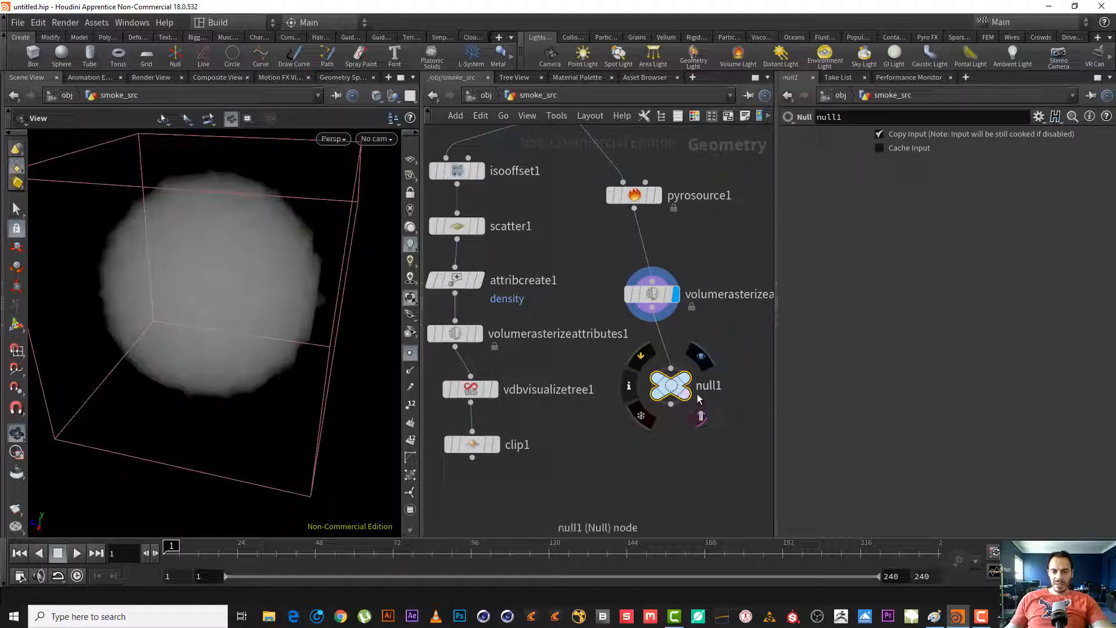
- Rename the new Null node as OUT_SMOKE_SRC
{"action": "double_click", "coordinate": [718, 386]}
{"action": "left_click_drag", "start_coordinate": [720, 387], "coordinate": [676, 380]}
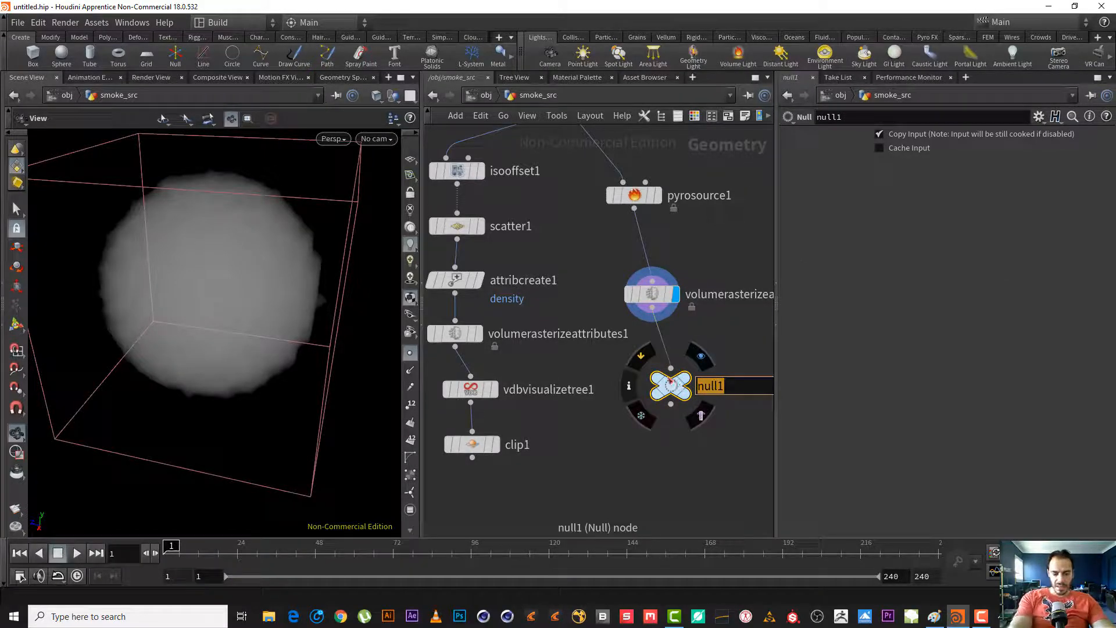
{"action": "type", "text": "OUT_SMO"}
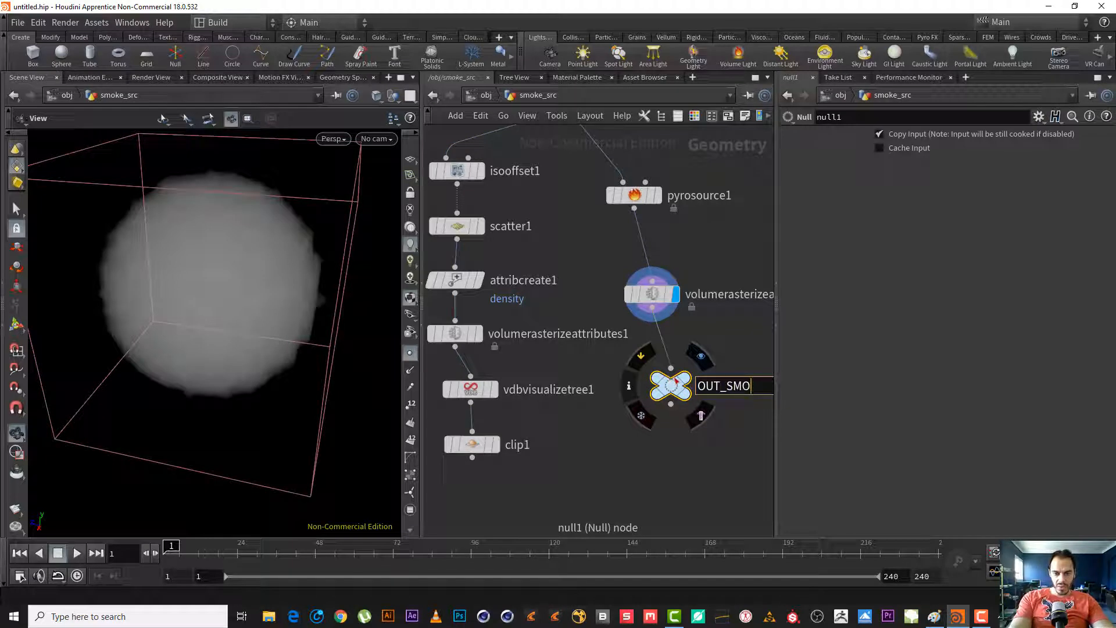
{"action": "type", "text": "KE_SRC"}
{"action": "key", "text": "Return"}
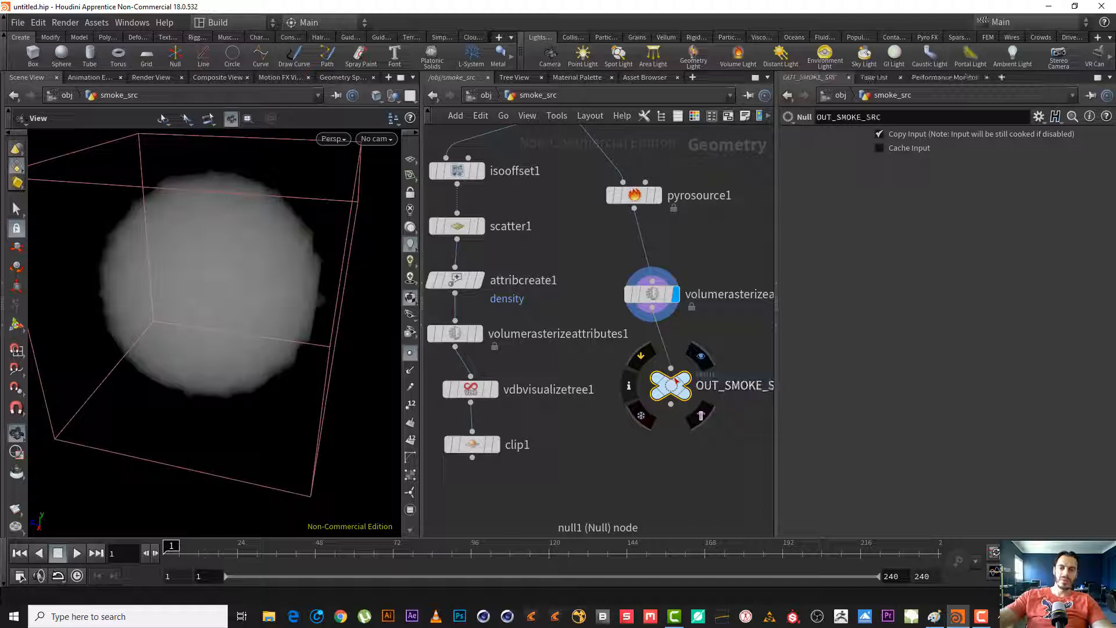